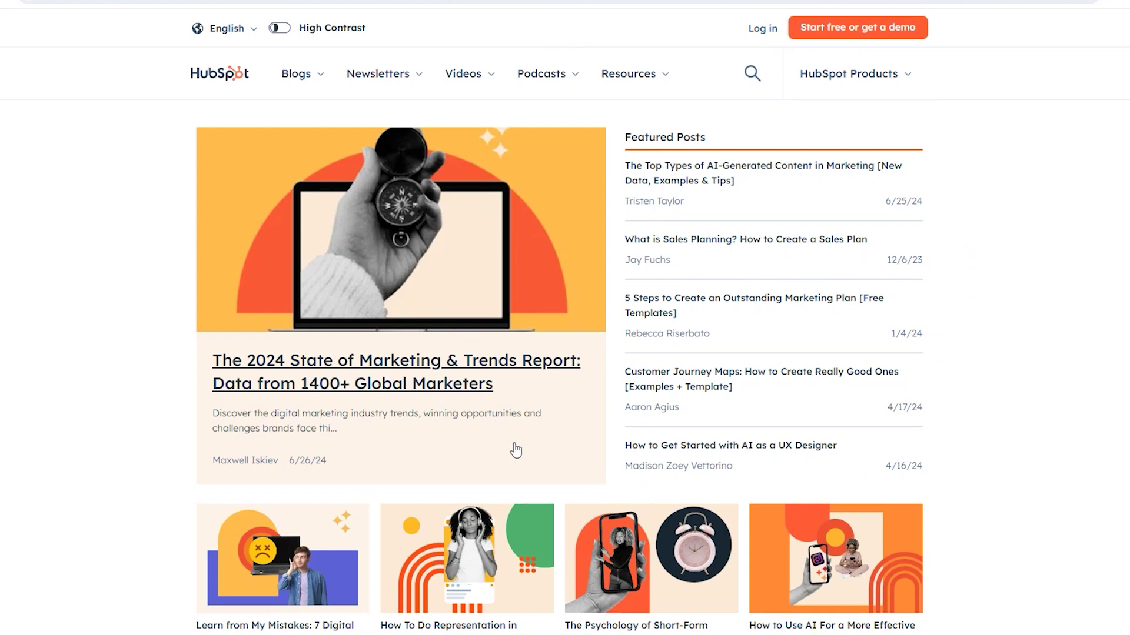
Examine how the HubSpot and Semrush blog home pages arrange their featured and recent articles.
scroll(492, 420, down, 5)
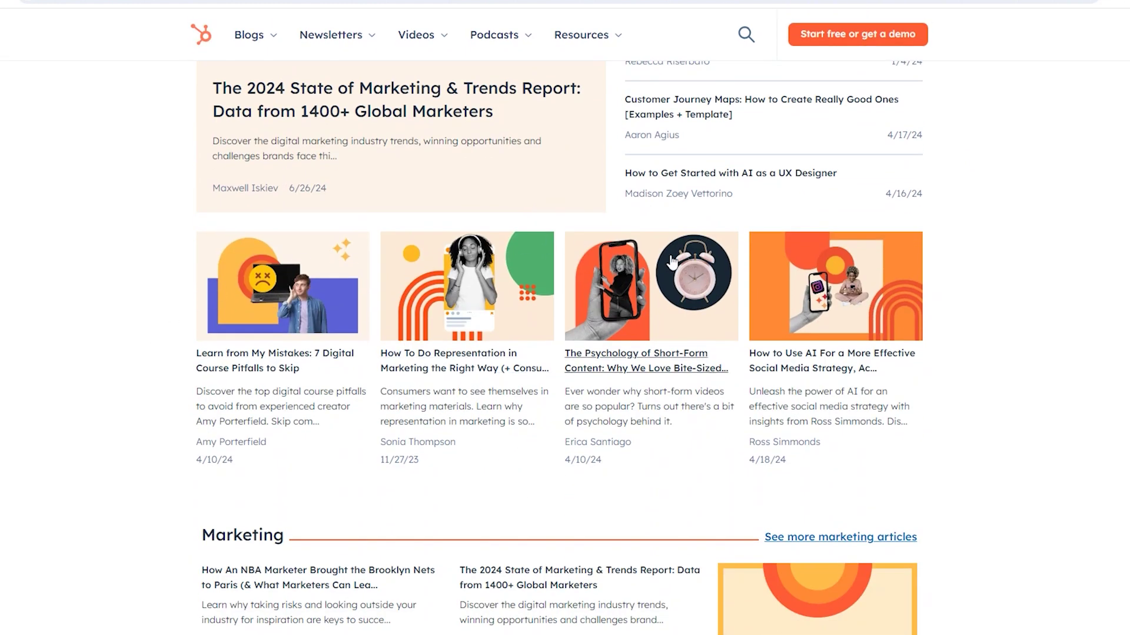
scroll(759, 459, down, 6)
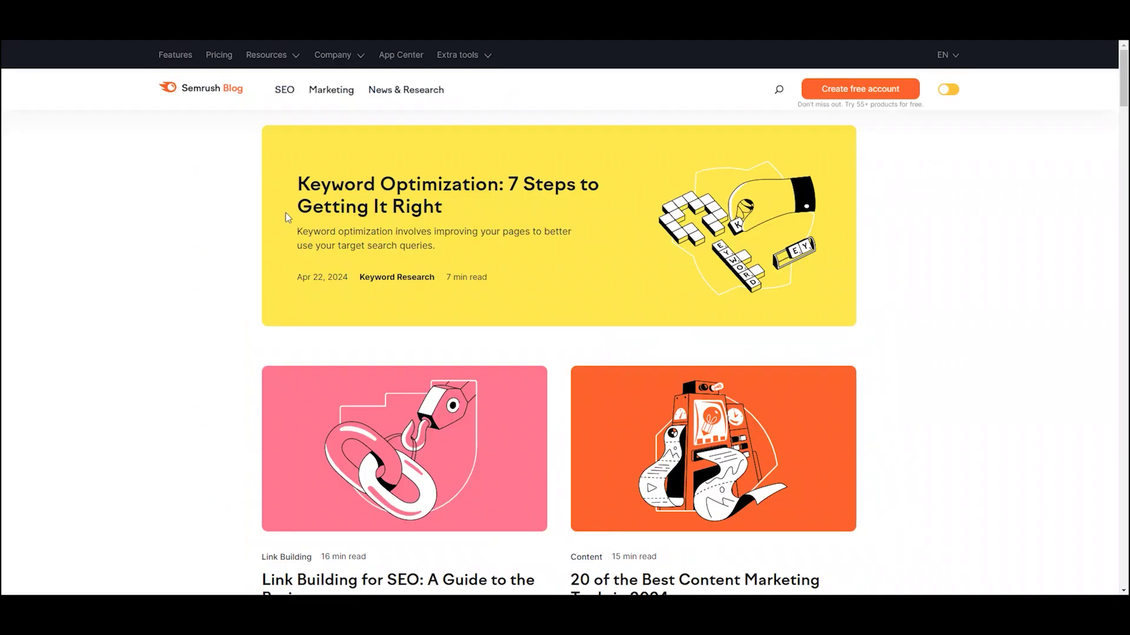
scroll(688, 275, down, 4)
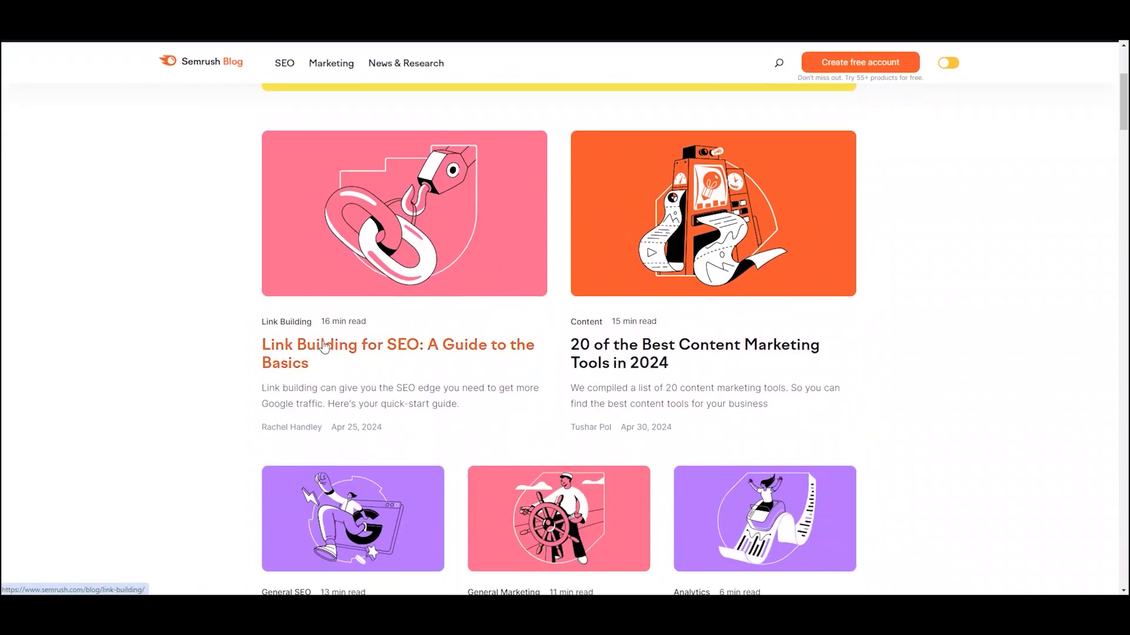
scroll(562, 453, down, 3)
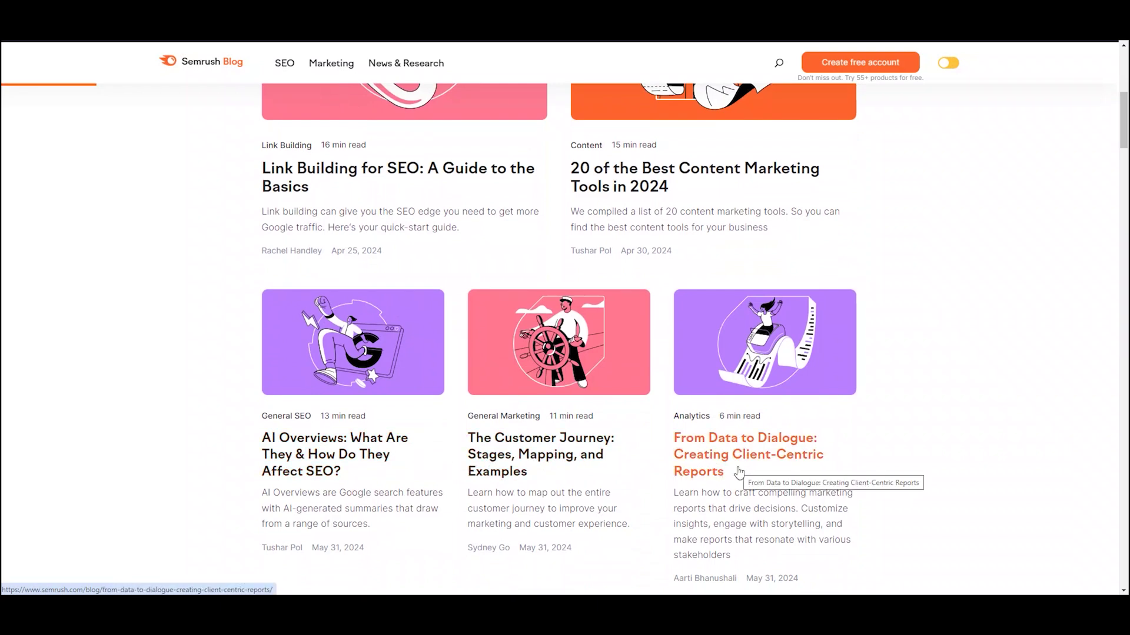
scroll(739, 470, down, 1)
scroll(735, 470, down, 3)
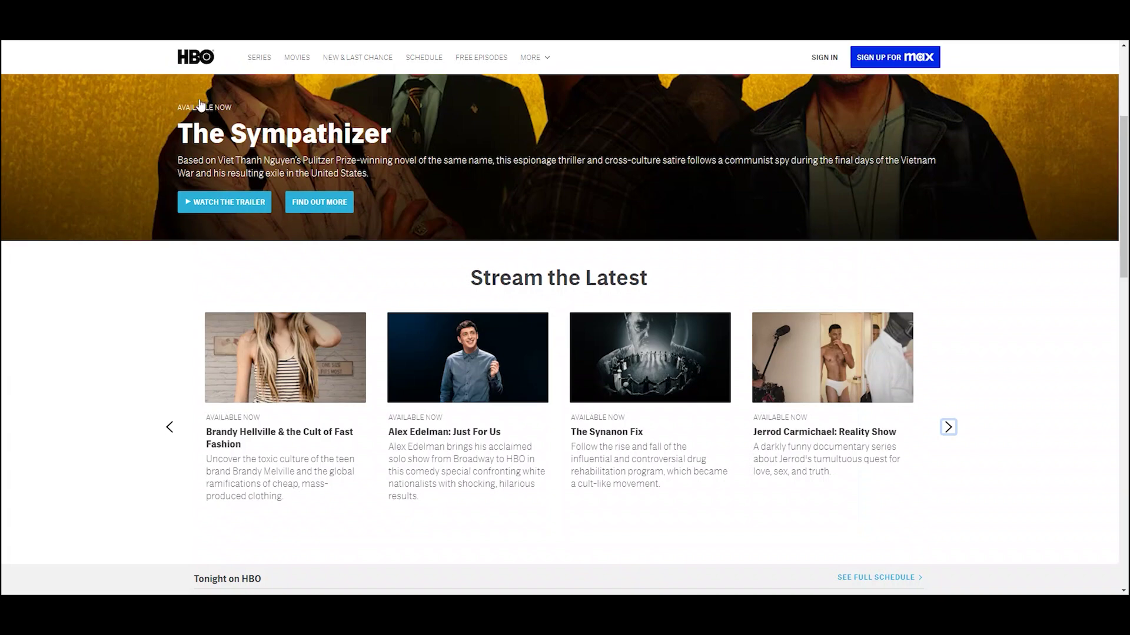
Look over HBO's home page and browse backwards through the Stream the Latest carousel.
scroll(691, 358, up, 4)
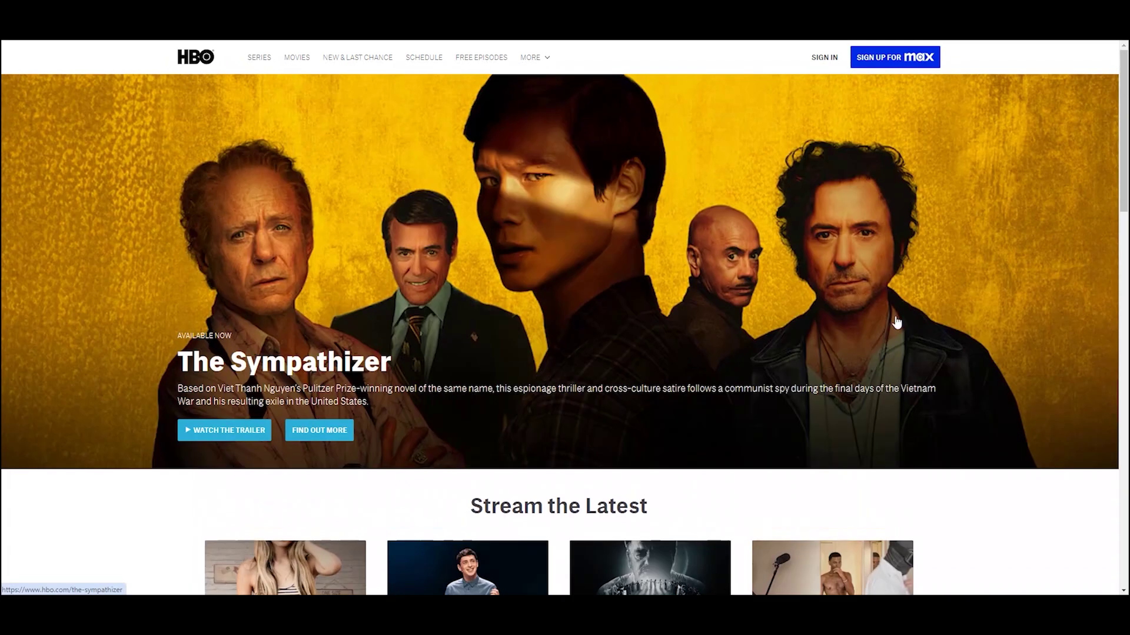
scroll(594, 498, down, 6)
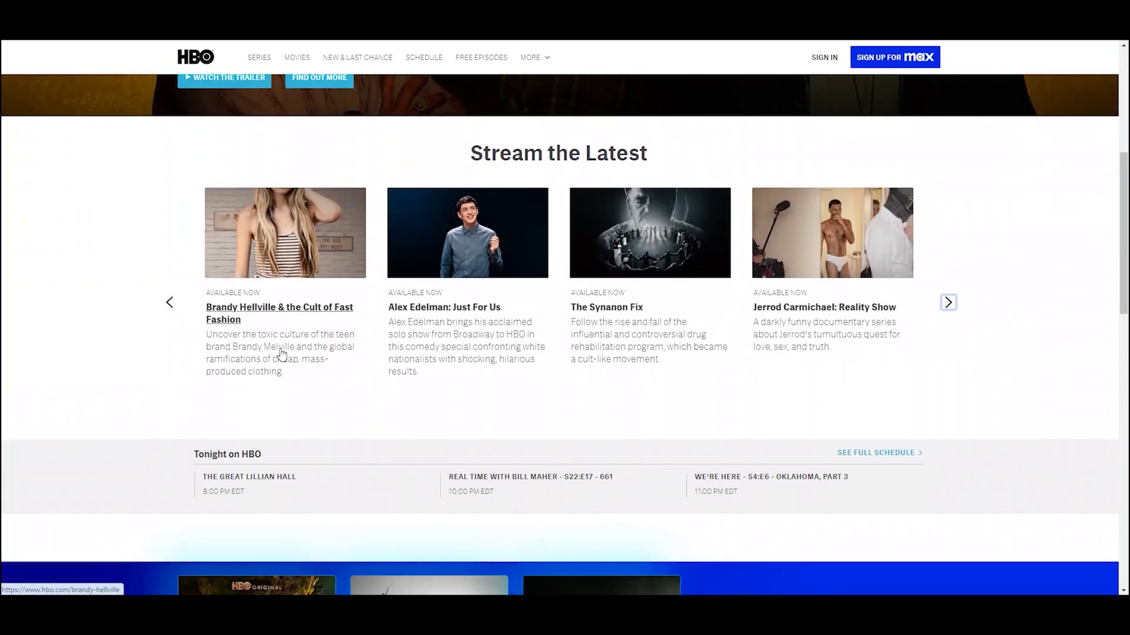
click(170, 303)
click(170, 303)
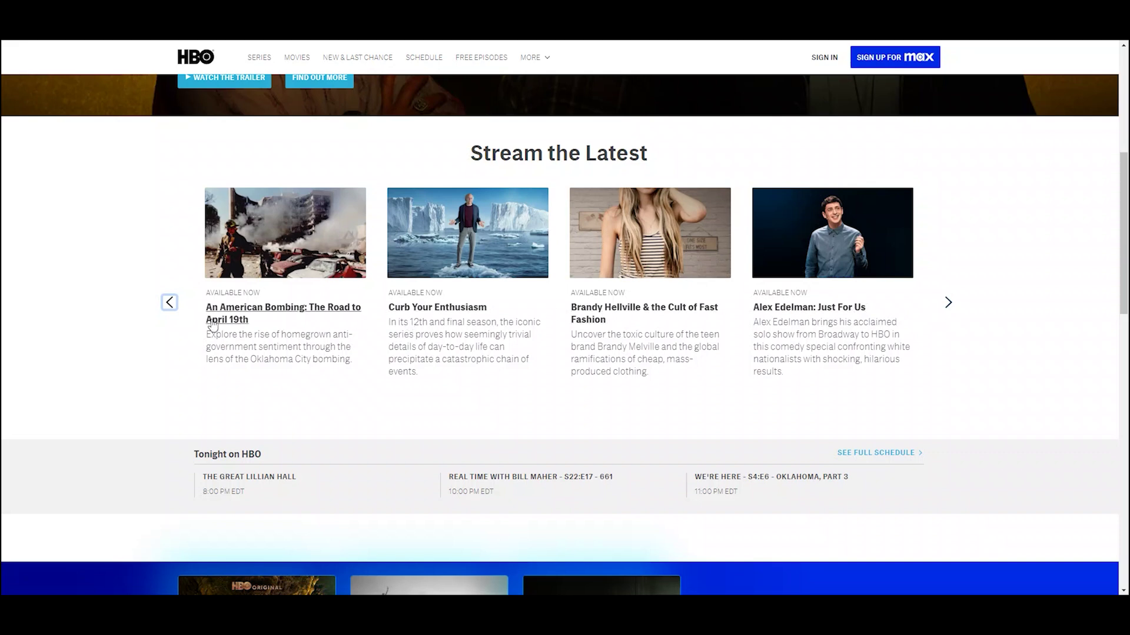
click(170, 303)
click(171, 304)
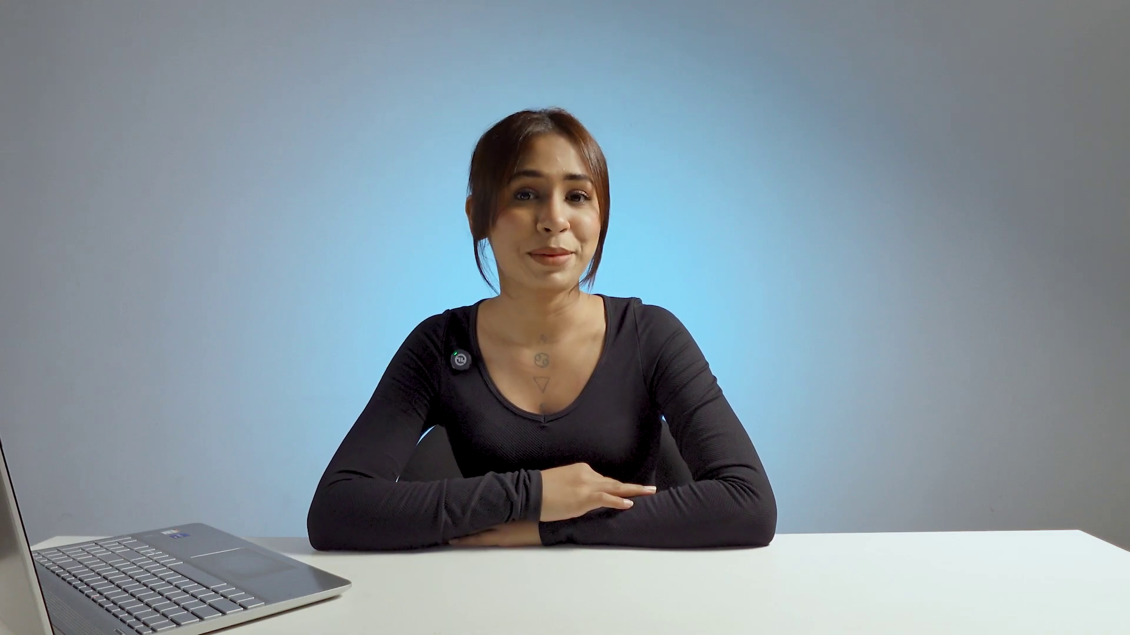
Delete the existing Post Grid under the "We've Done Lot's Of Work" heading.
scroll(545, 298, down, 1)
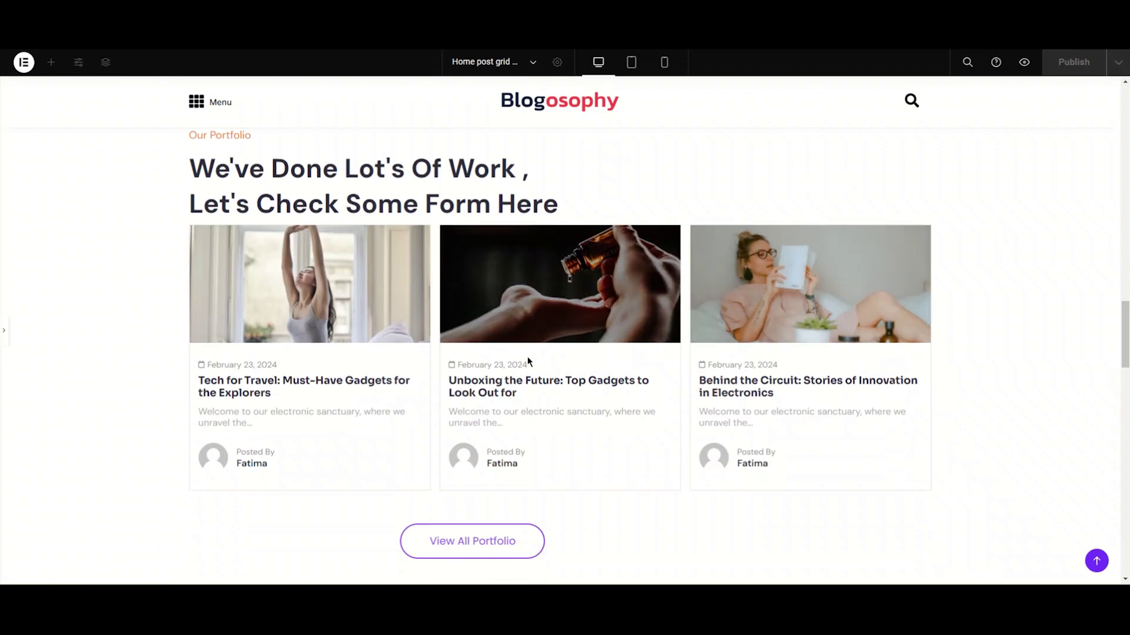
click(5, 336)
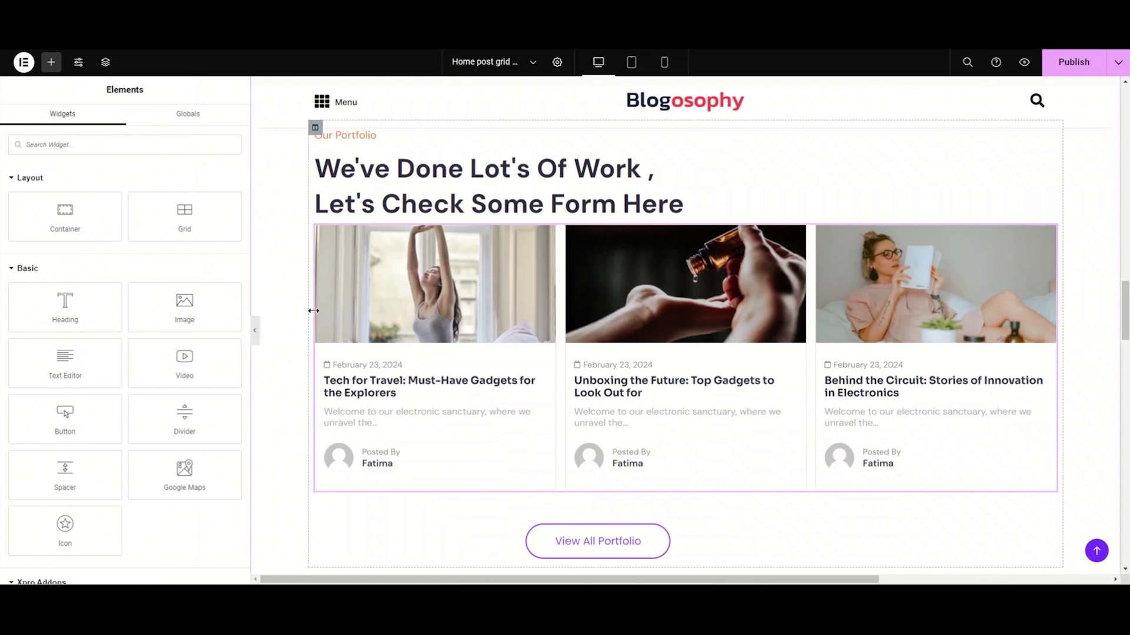
right_click(351, 339)
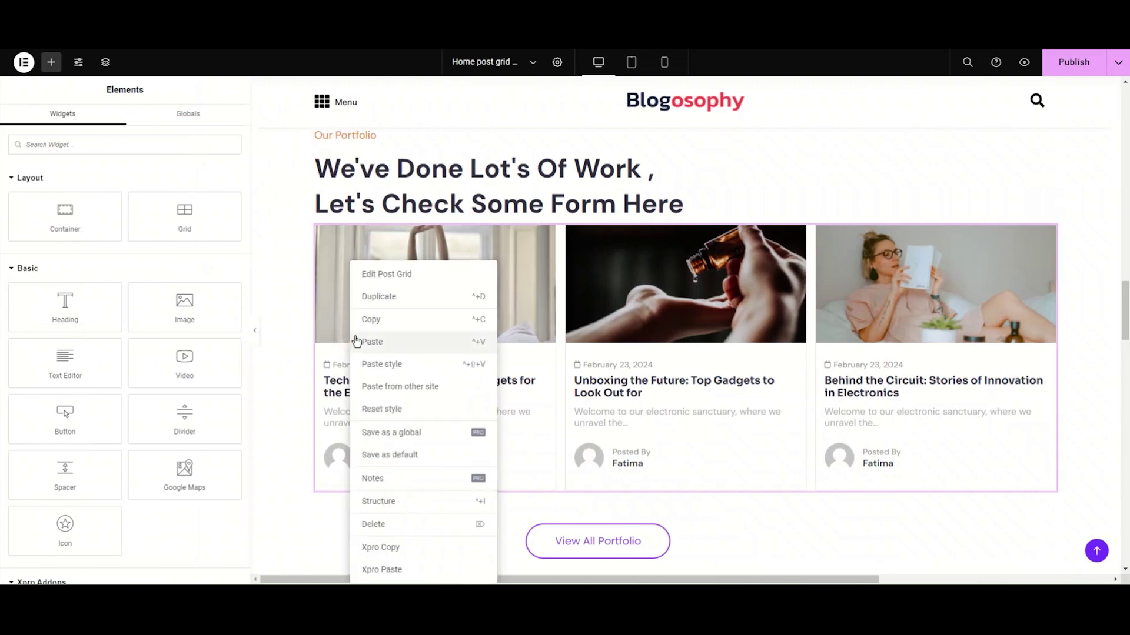
click(421, 525)
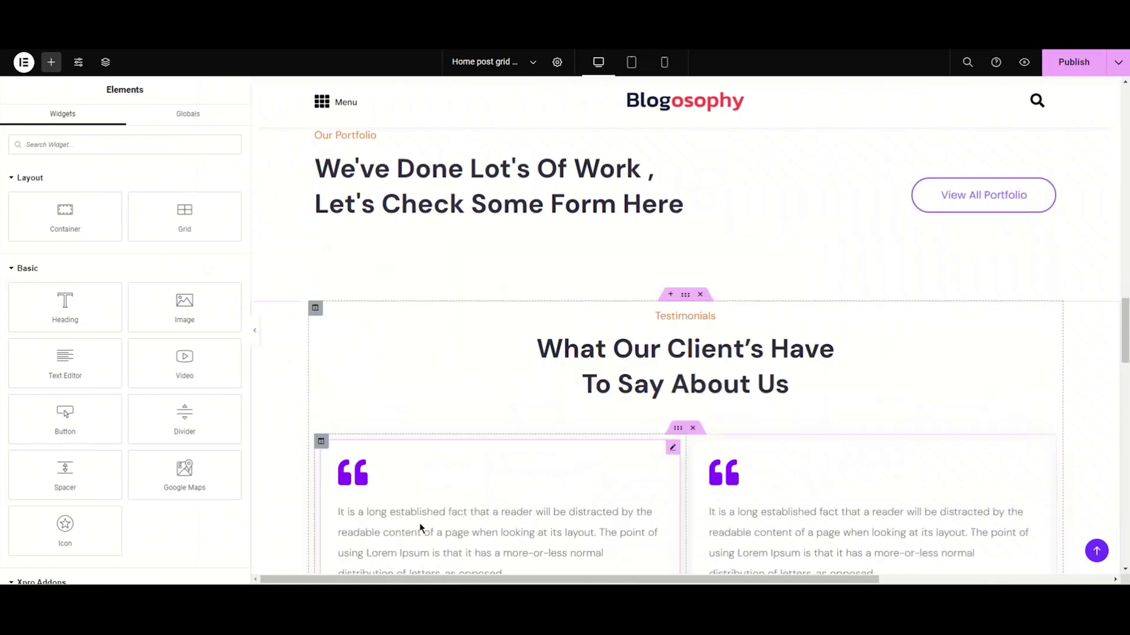
Find the Post Grid widget and place it below the heading in the Our Portfolio section.
click(185, 141)
text(post grid)
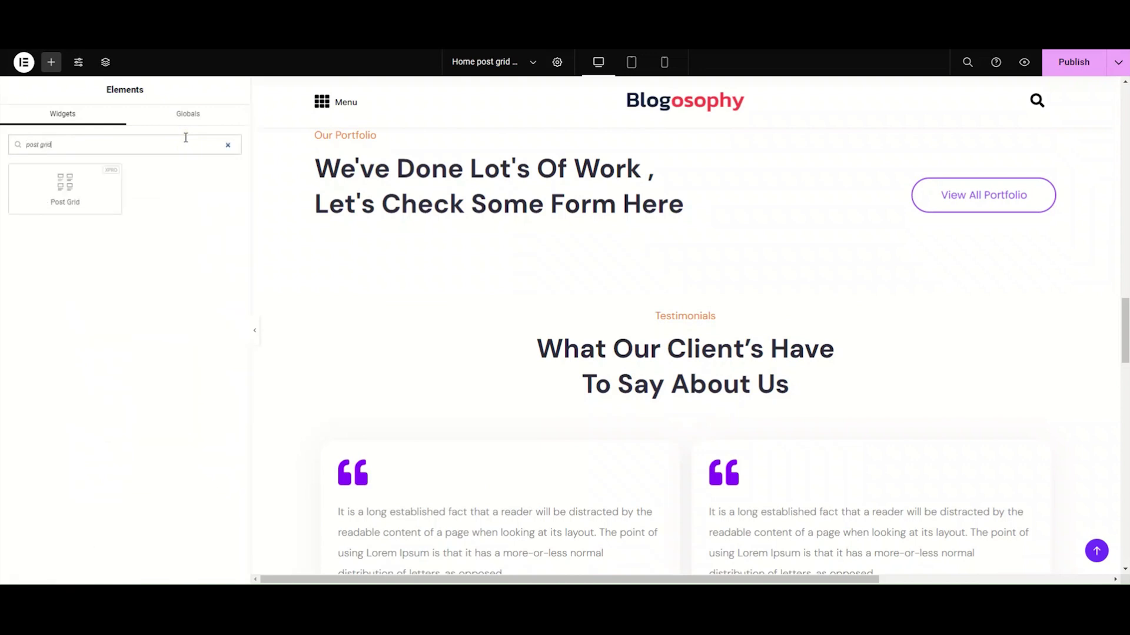
drag(96, 181, 553, 208)
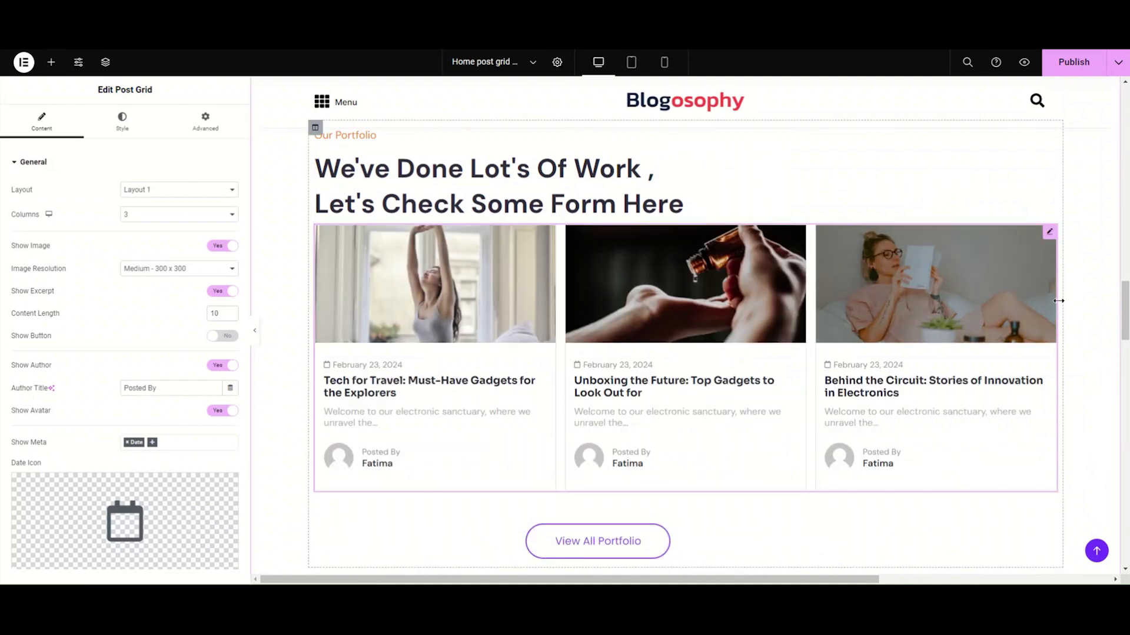
Look through the General and Query content settings of the Post Grid.
click(36, 162)
click(38, 161)
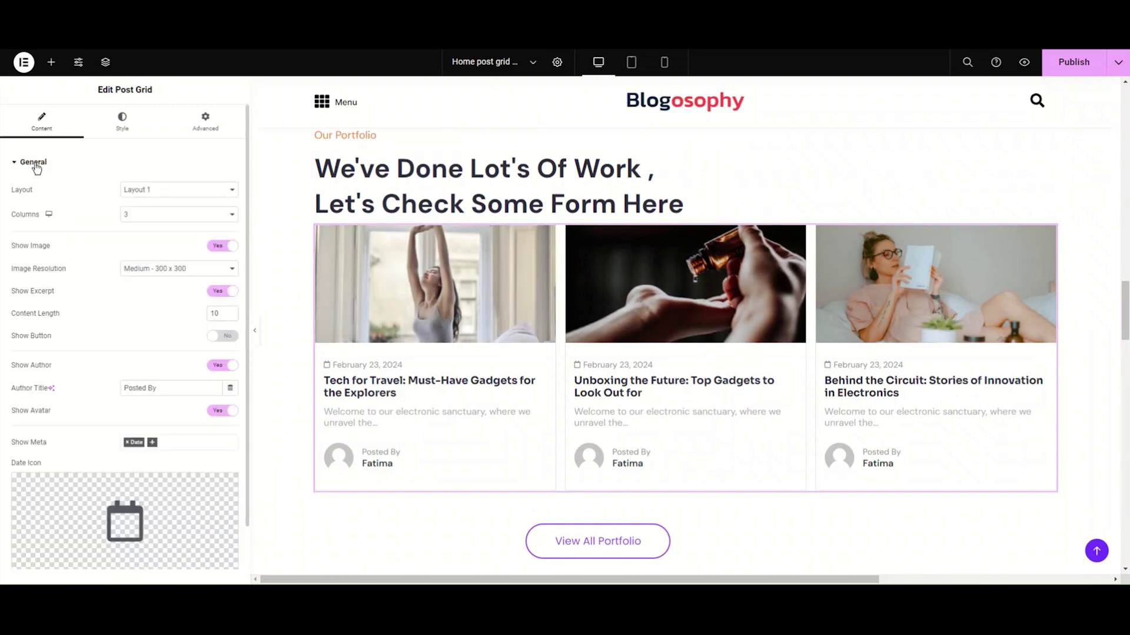
click(36, 170)
click(33, 191)
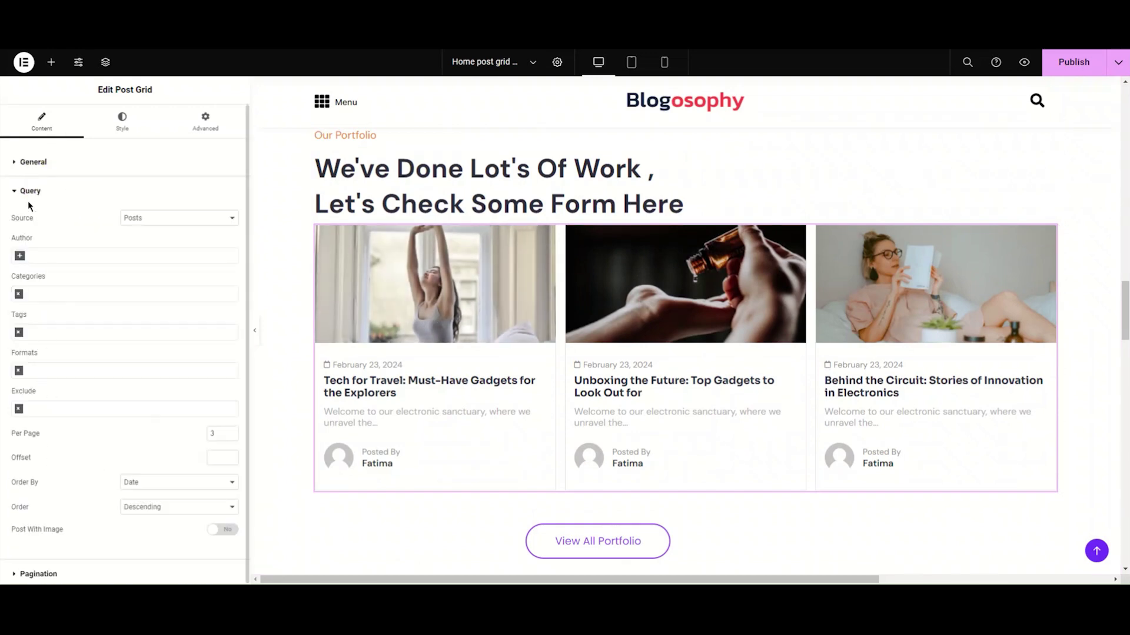
click(30, 191)
Try enabling pagination for the Post Grid, turn it off again and collapse the Pagination settings.
click(35, 220)
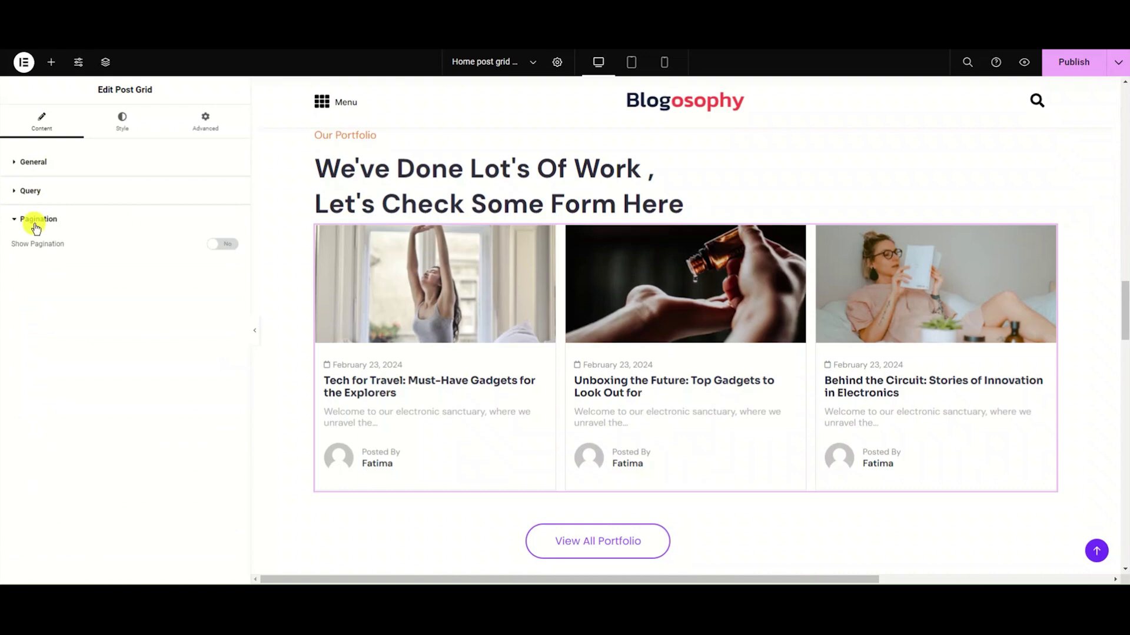
click(222, 244)
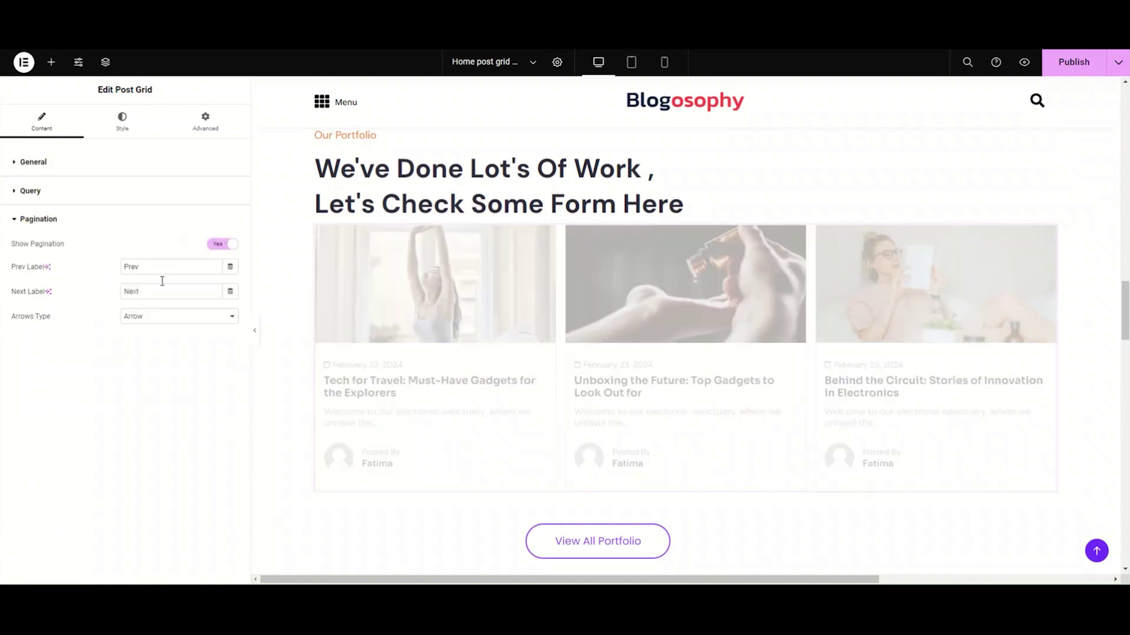
click(222, 244)
click(44, 220)
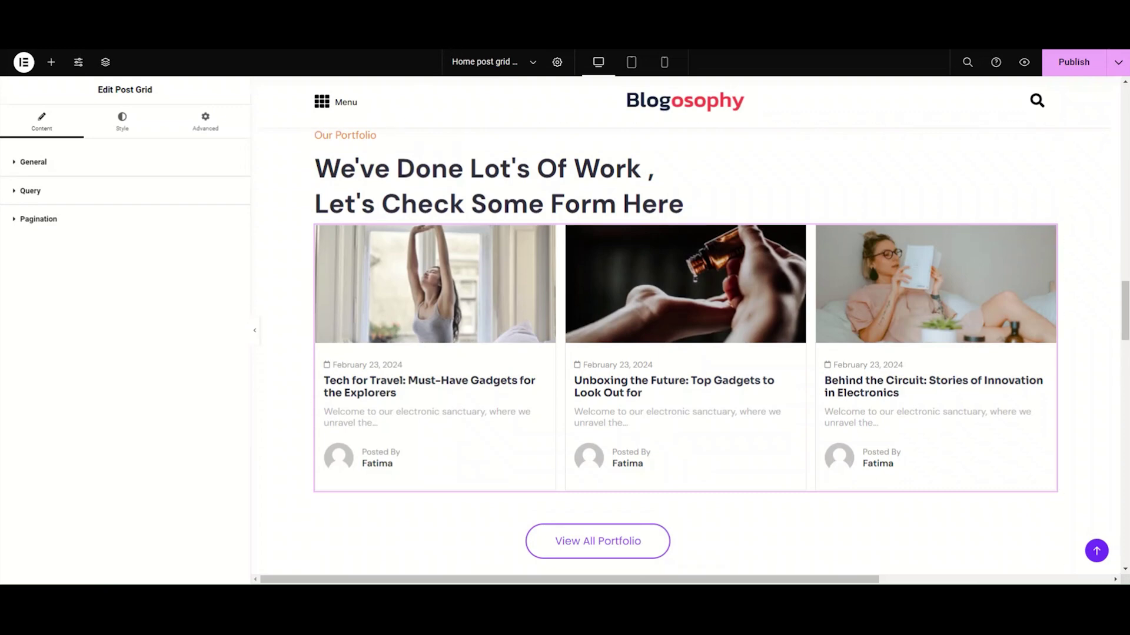
Try Layout 2, Layout 3 and Layout 4 on the Post Grid to compare their card designs.
click(44, 167)
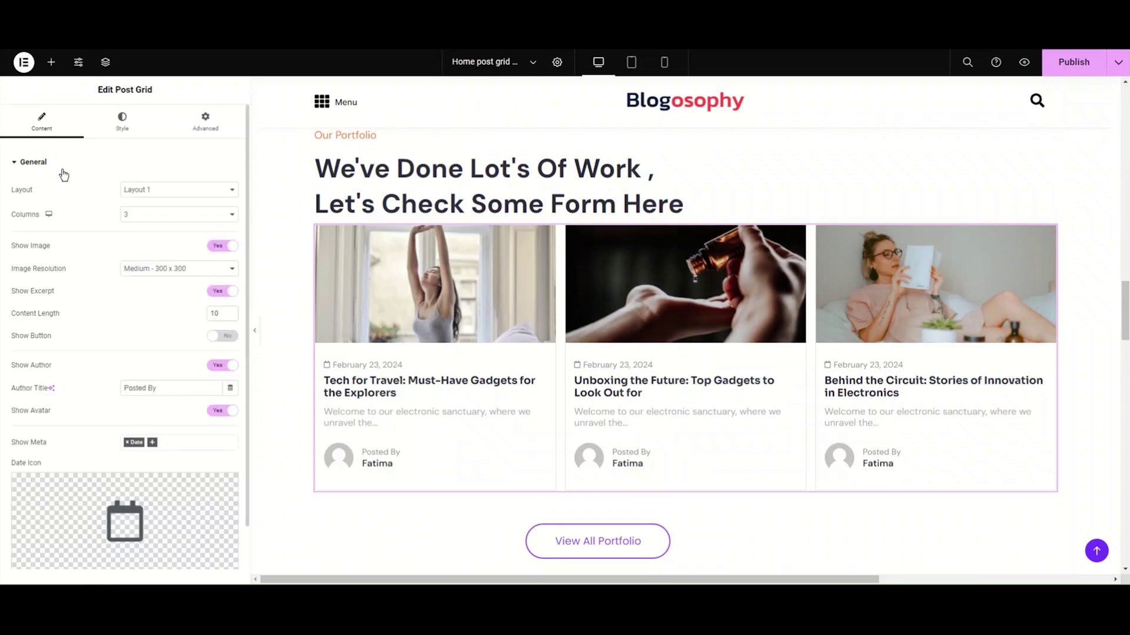
click(187, 191)
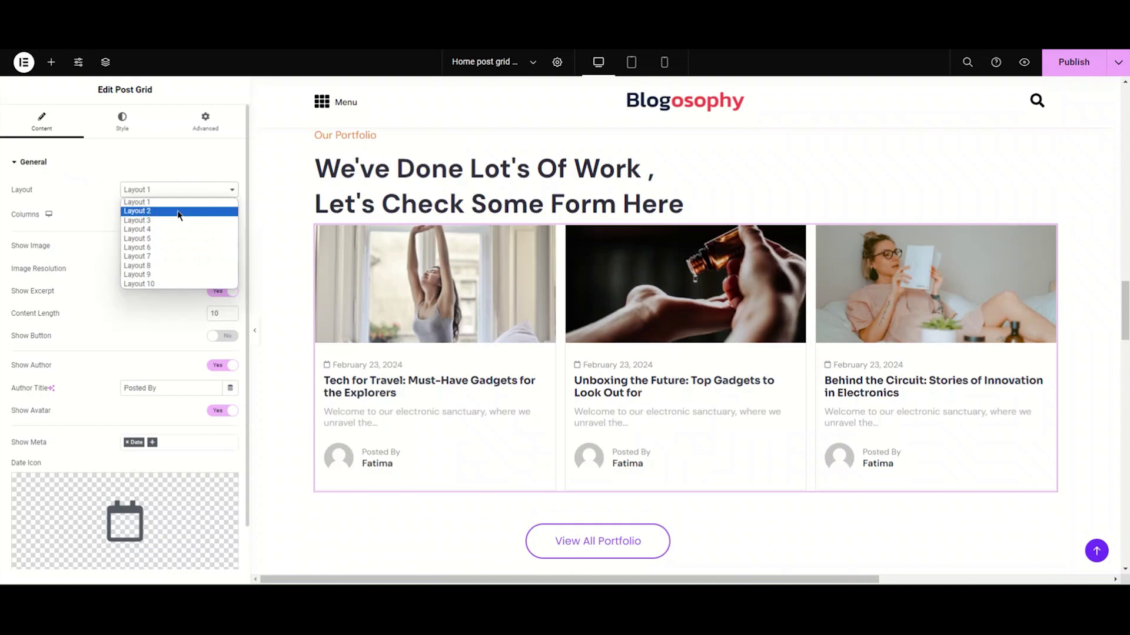
click(178, 211)
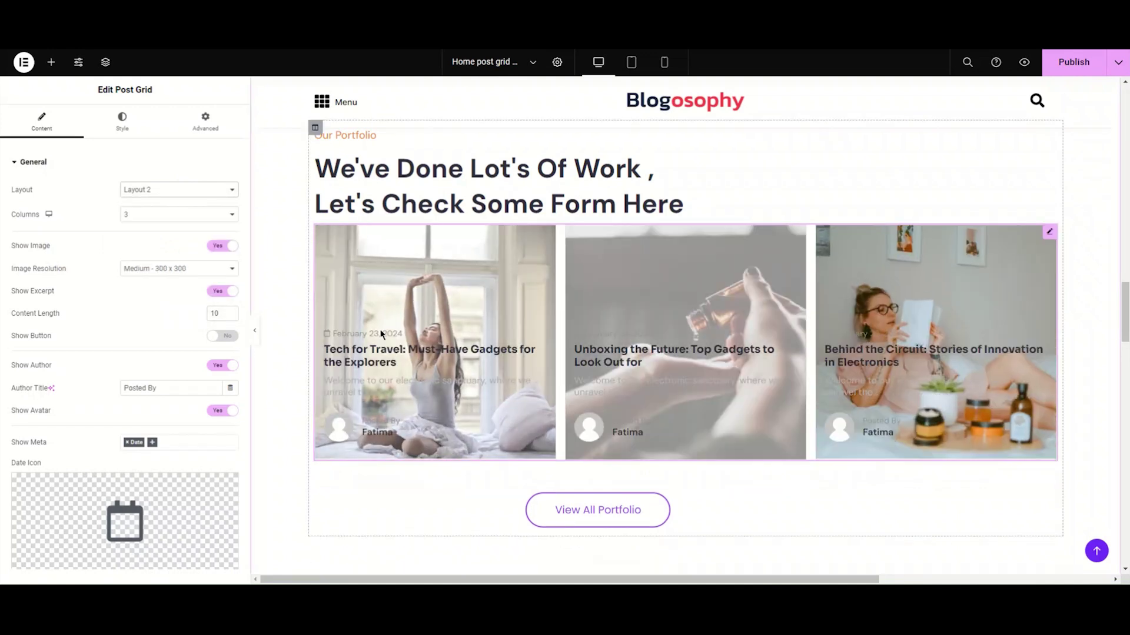
click(205, 190)
click(196, 221)
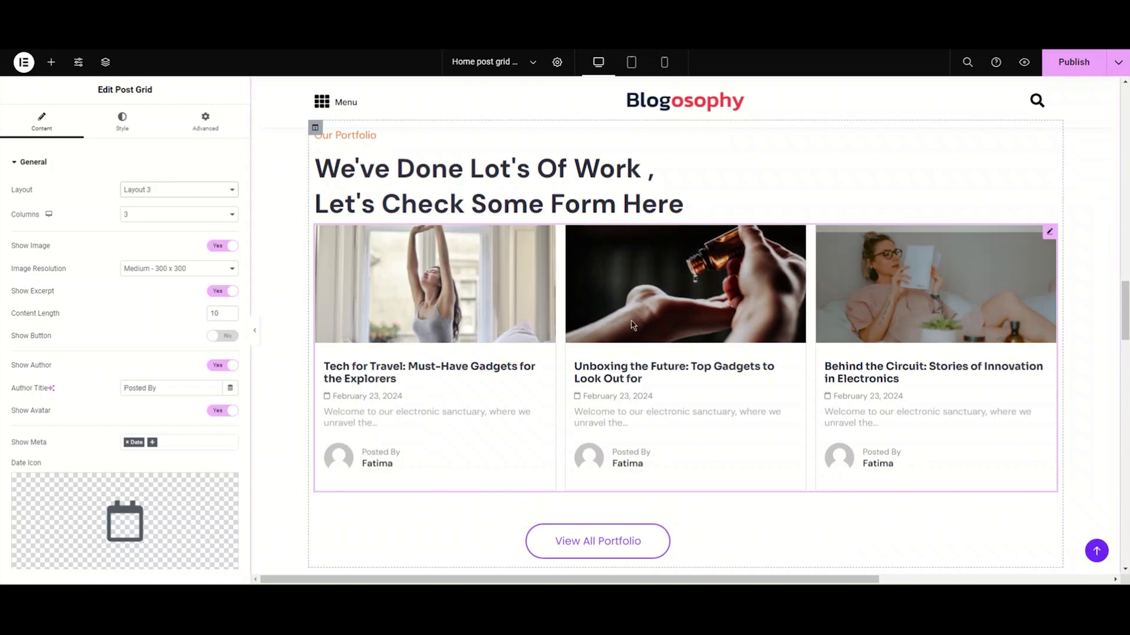
click(201, 190)
click(203, 229)
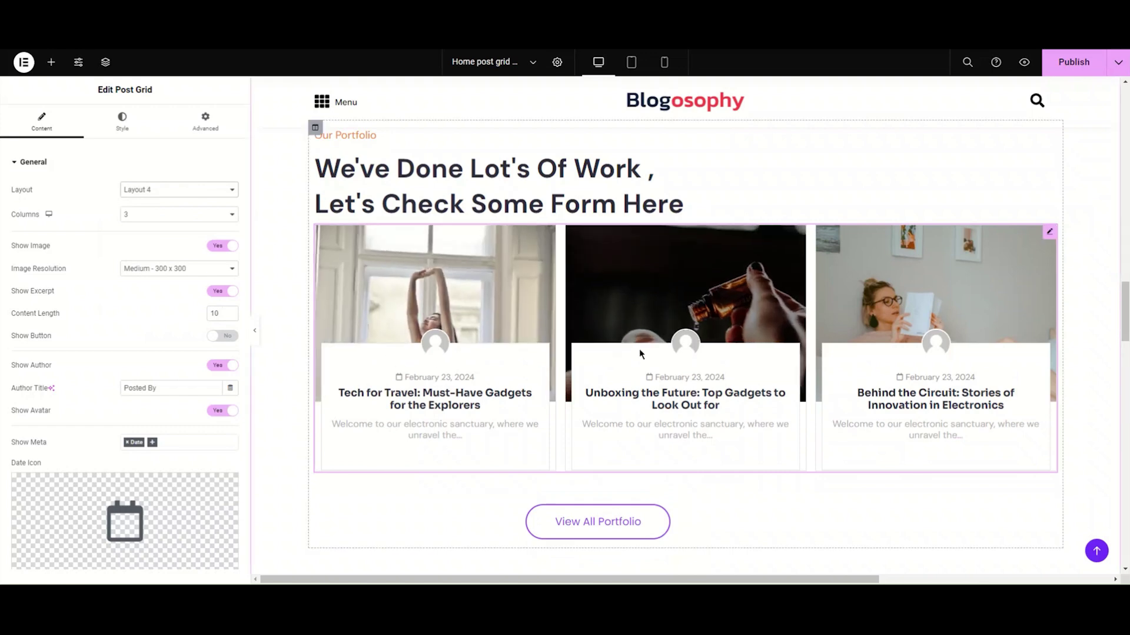
Try Layout 7 and Layout 10 on the Post Grid, and return it to Layout 1.
click(207, 190)
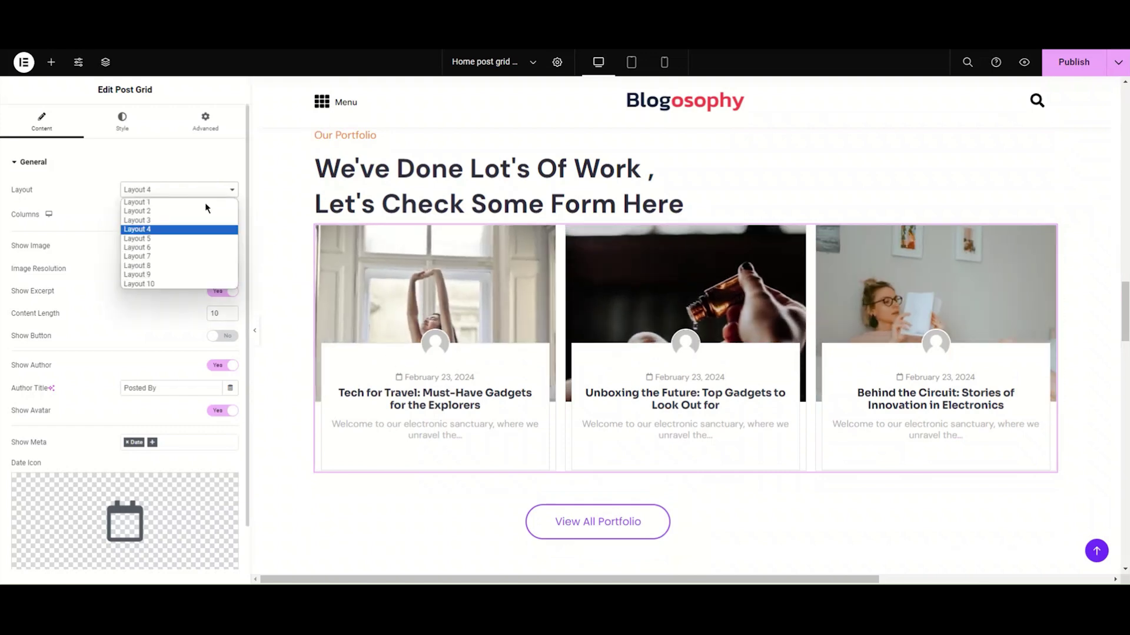
click(193, 256)
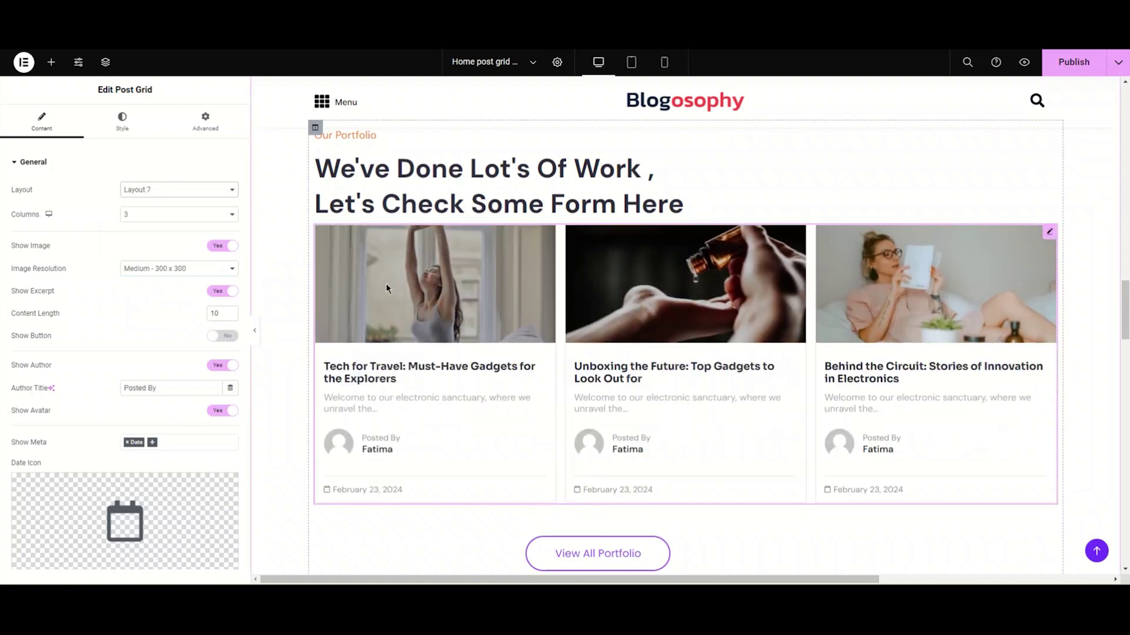
click(175, 190)
click(172, 283)
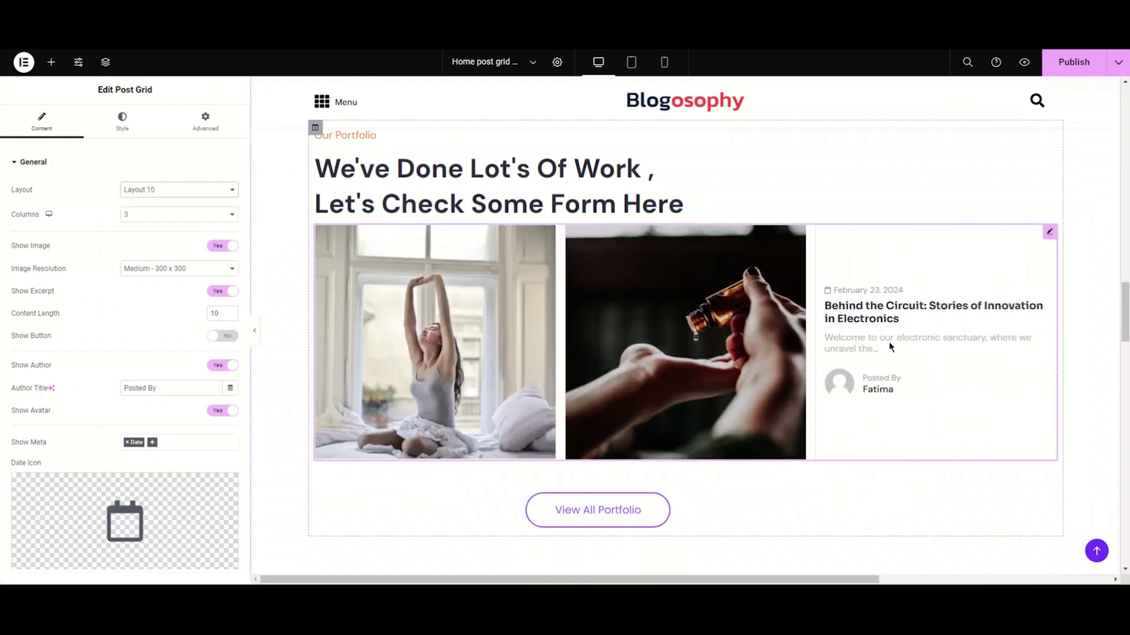
click(200, 190)
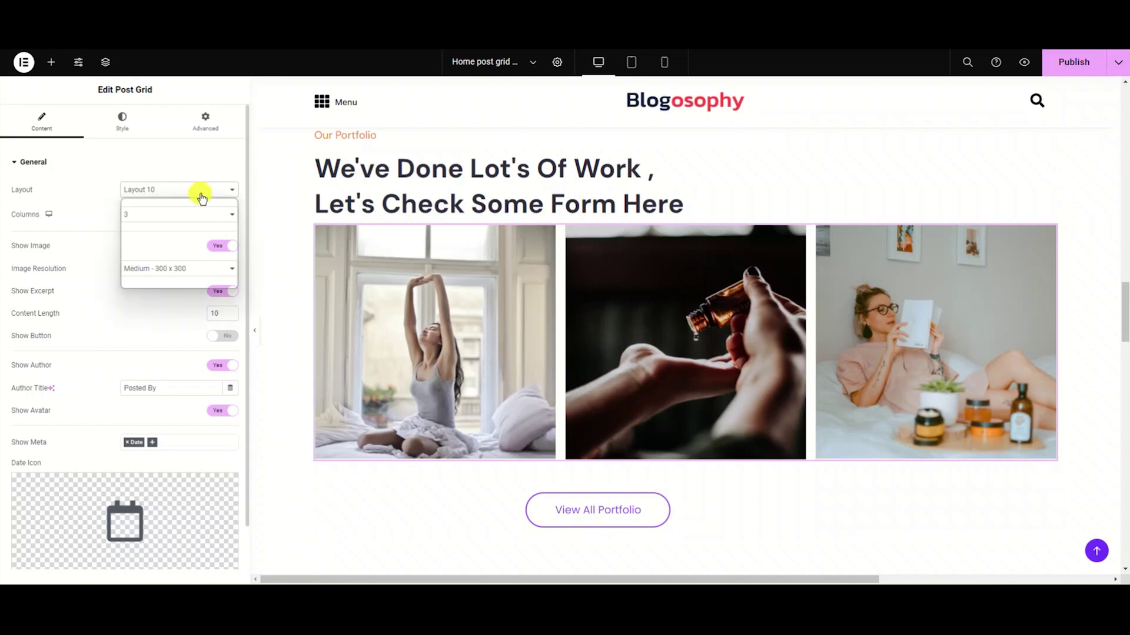
click(200, 203)
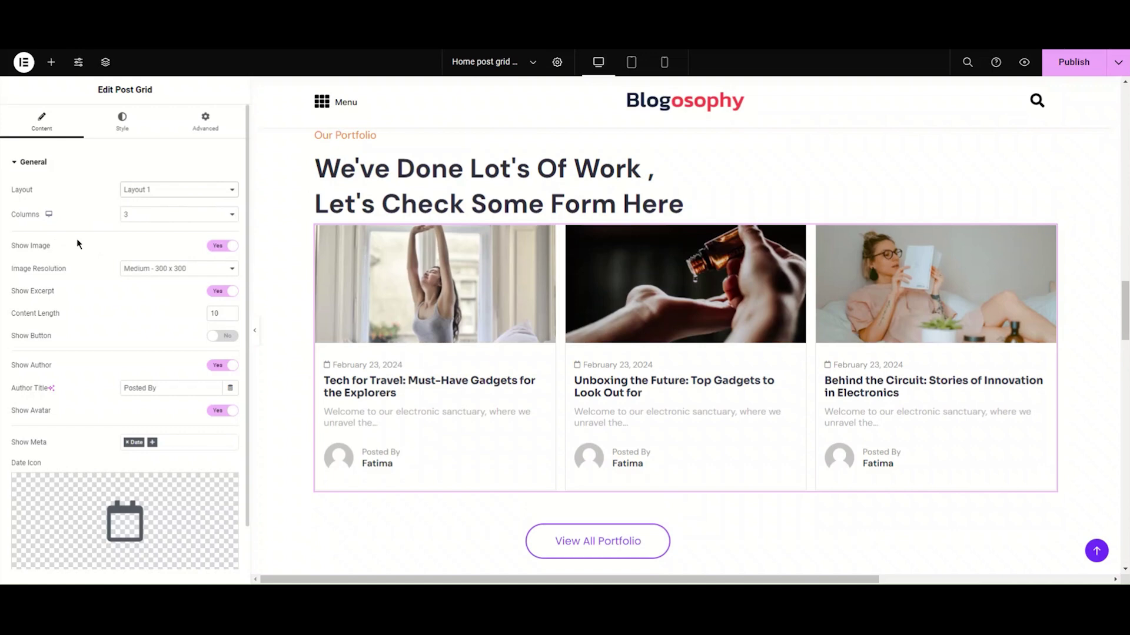
Try the Post Grid with 1 column and review the stacked posts on the page.
click(217, 215)
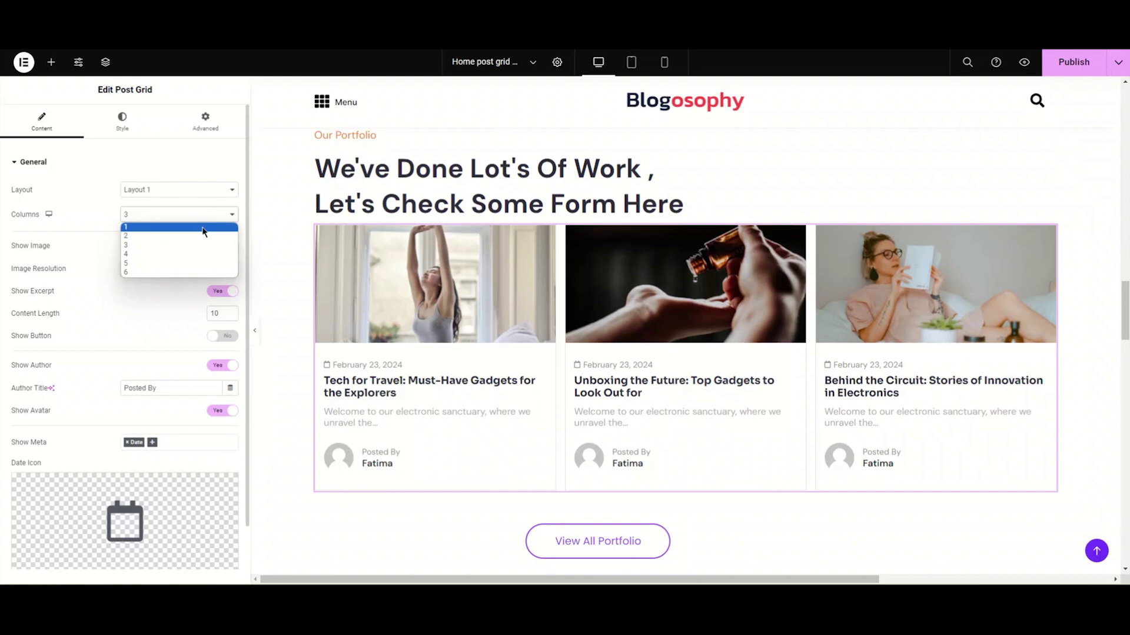
click(203, 227)
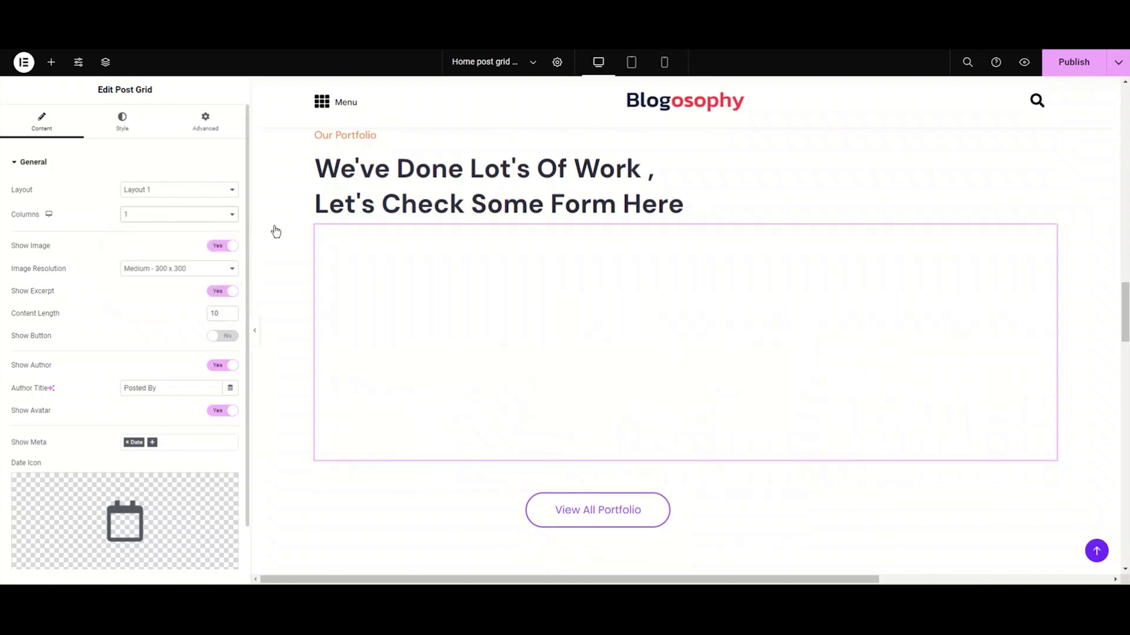
scroll(441, 261, down, 4)
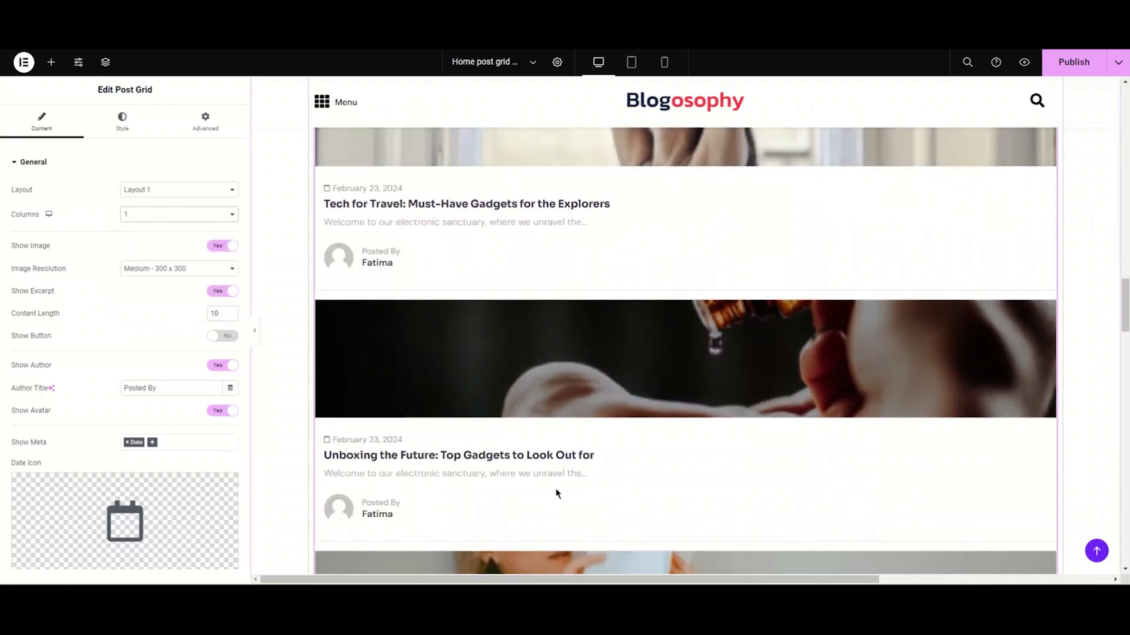
scroll(557, 465, down, 2)
scroll(457, 353, up, 1)
scroll(457, 353, up, 3)
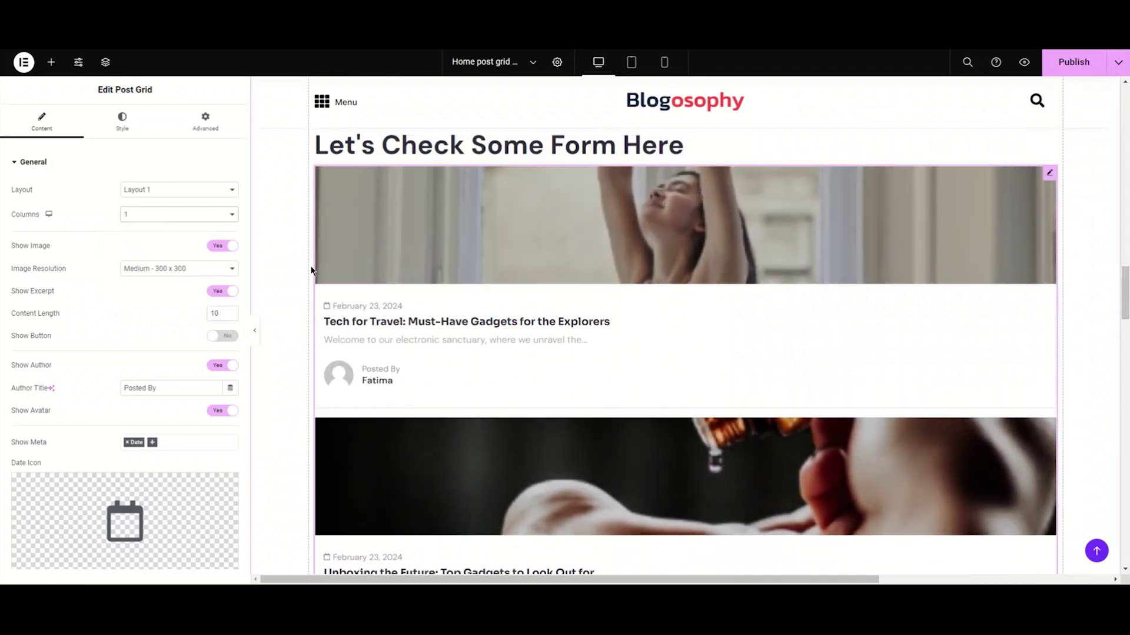
Set the Post Grid's number of columns to 2.
click(195, 214)
click(183, 237)
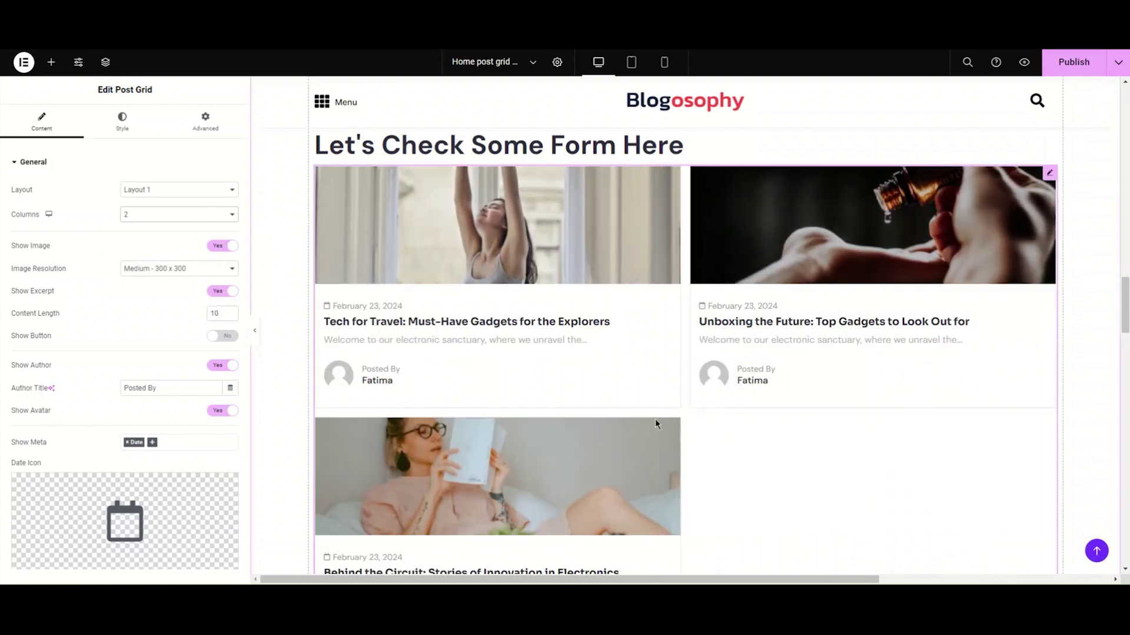
Set the Post Grid's number of columns to 3.
click(201, 216)
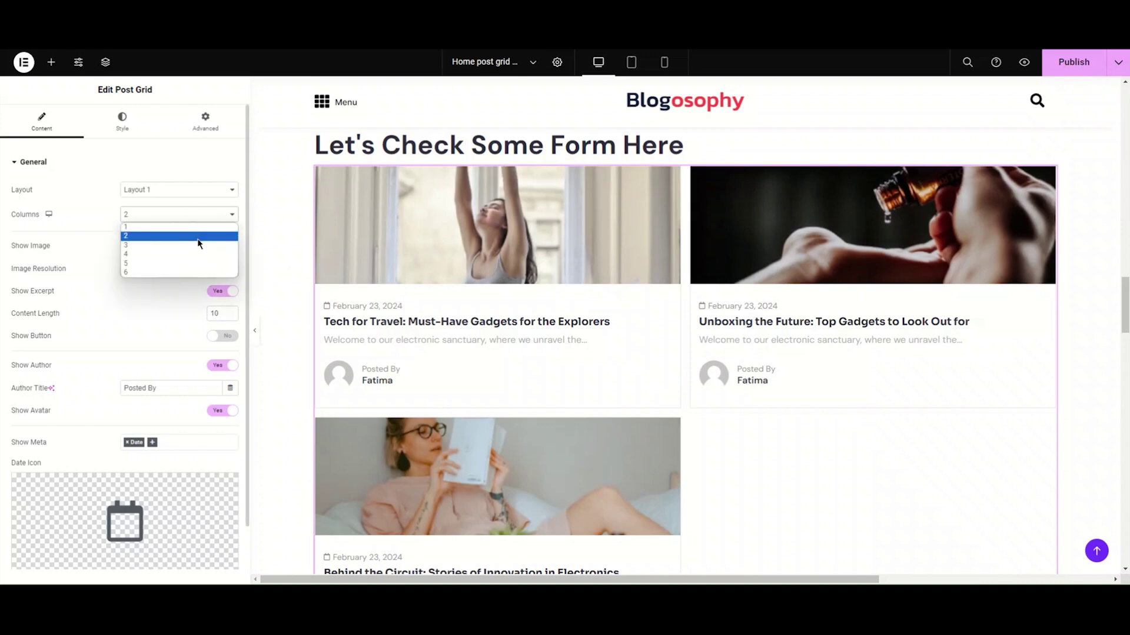
click(199, 244)
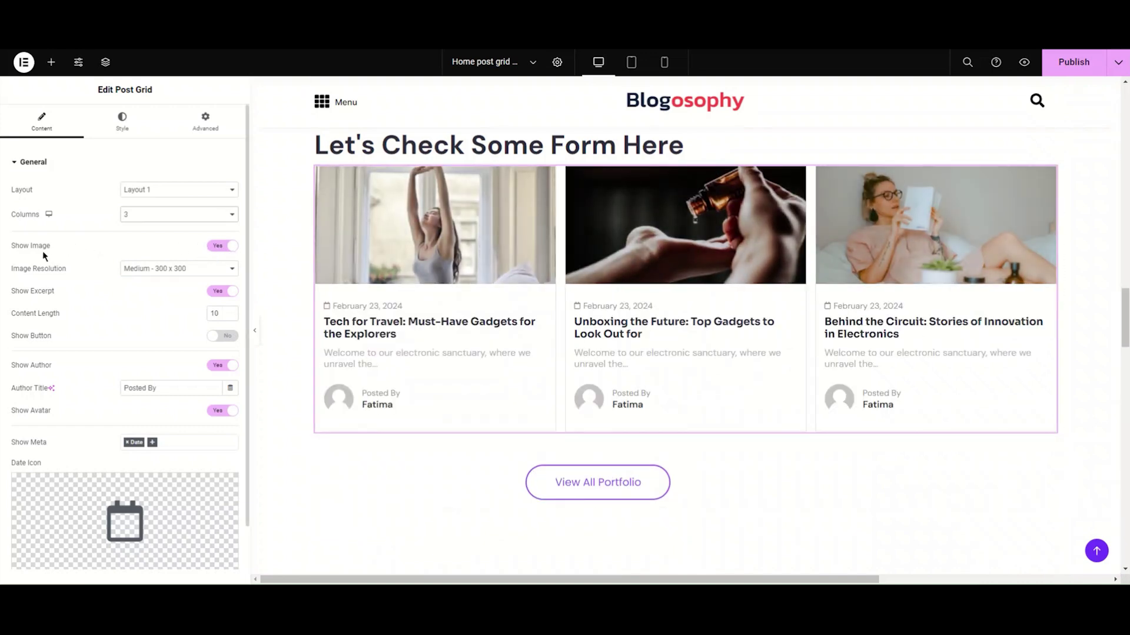
Try hiding the Post Grid's images twice, showing them again each time.
click(212, 246)
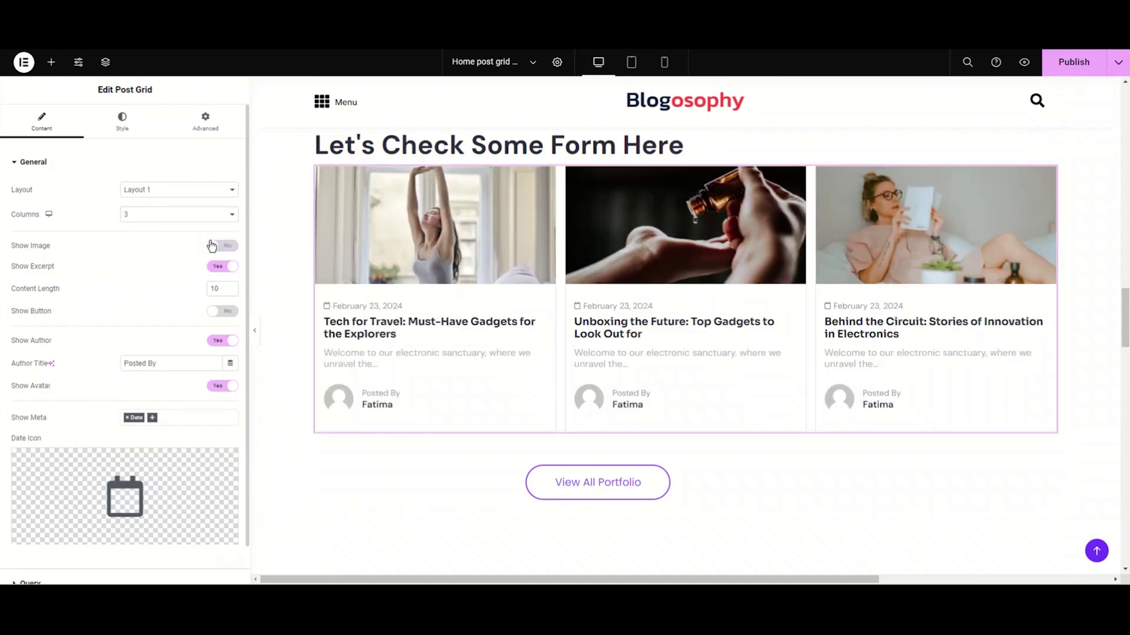
click(211, 246)
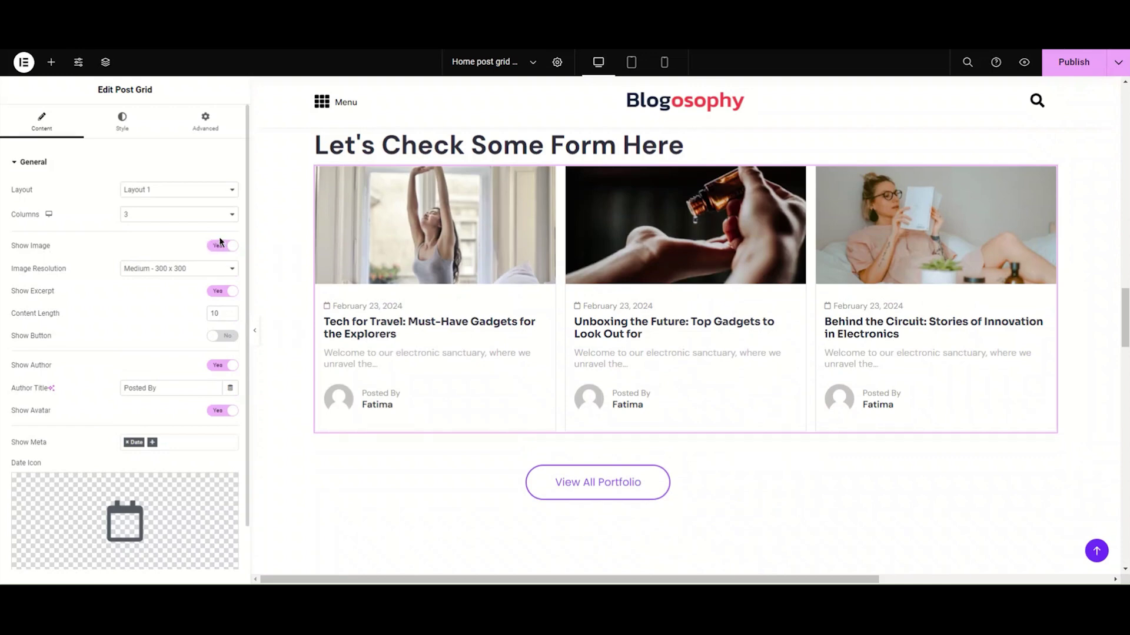
click(224, 245)
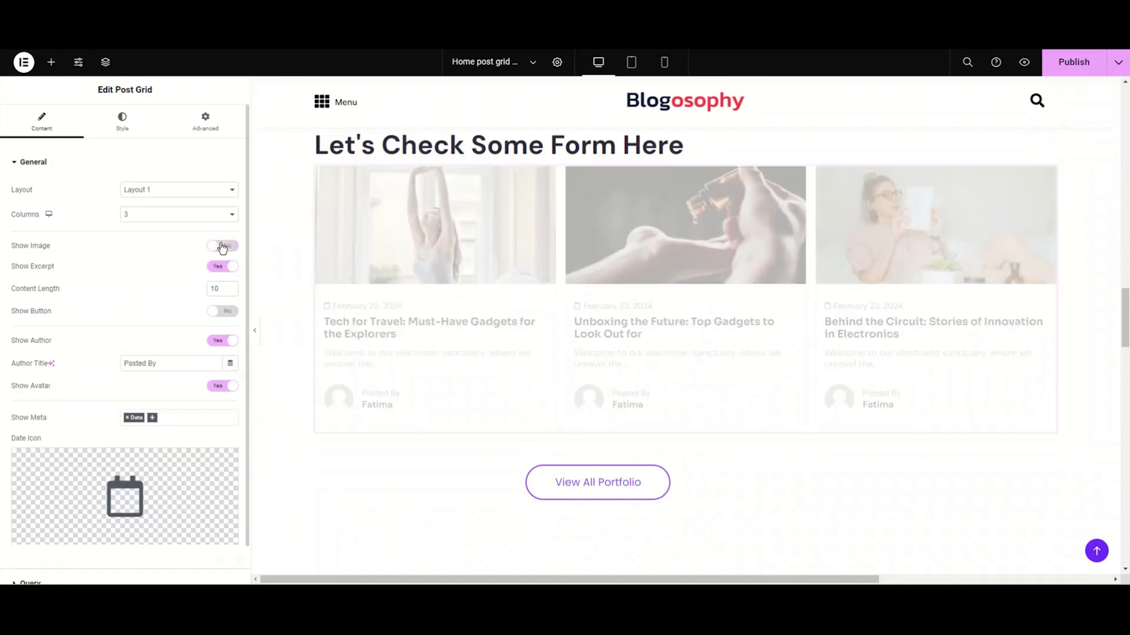
click(221, 246)
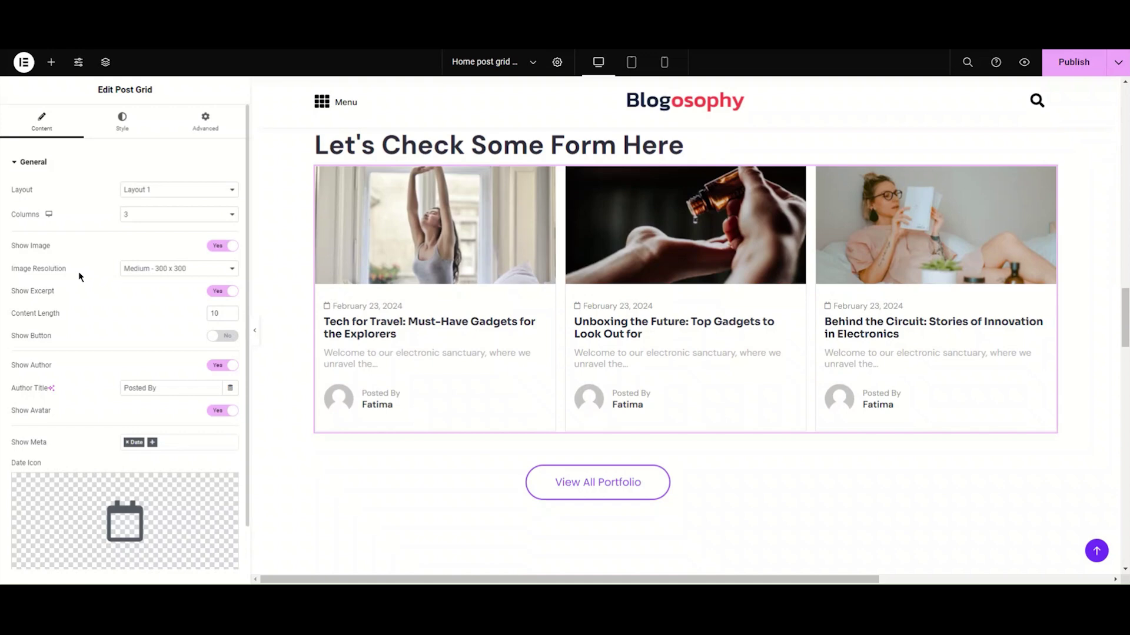
Try the Thumbnail, Large and Full image resolutions on the Post Grid, and return it to Medium - 300 x 300.
click(143, 270)
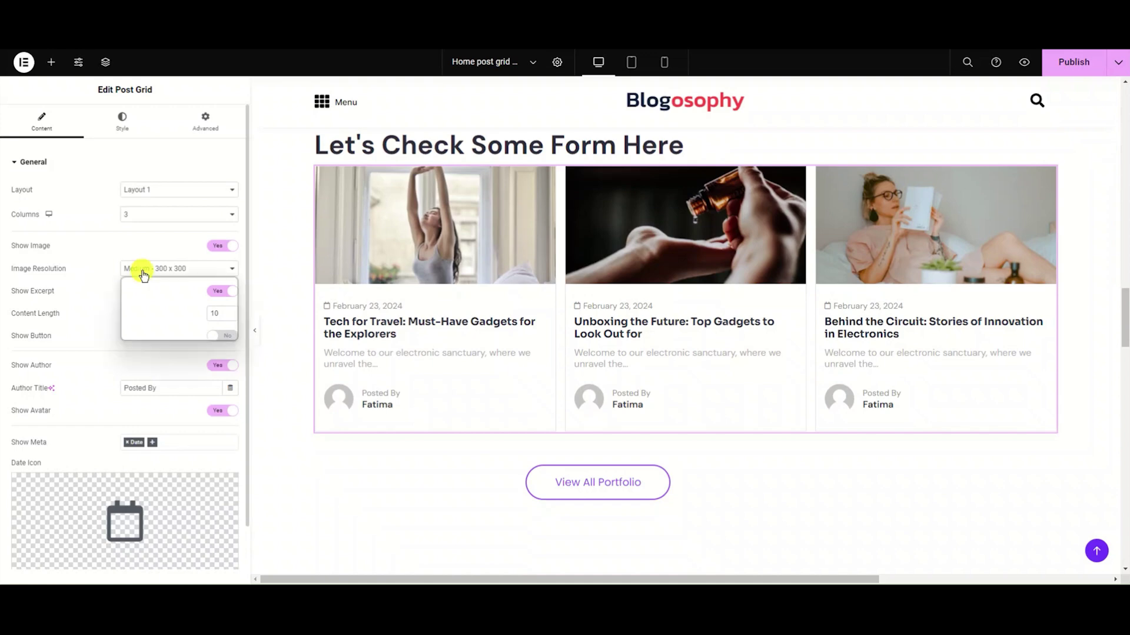
click(147, 282)
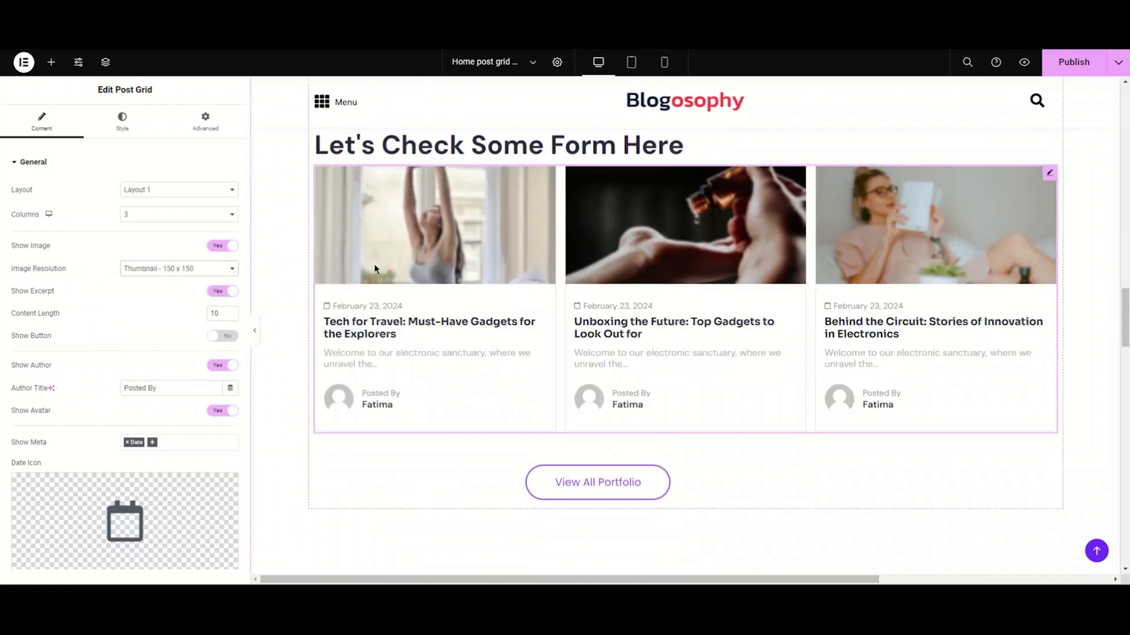
click(199, 268)
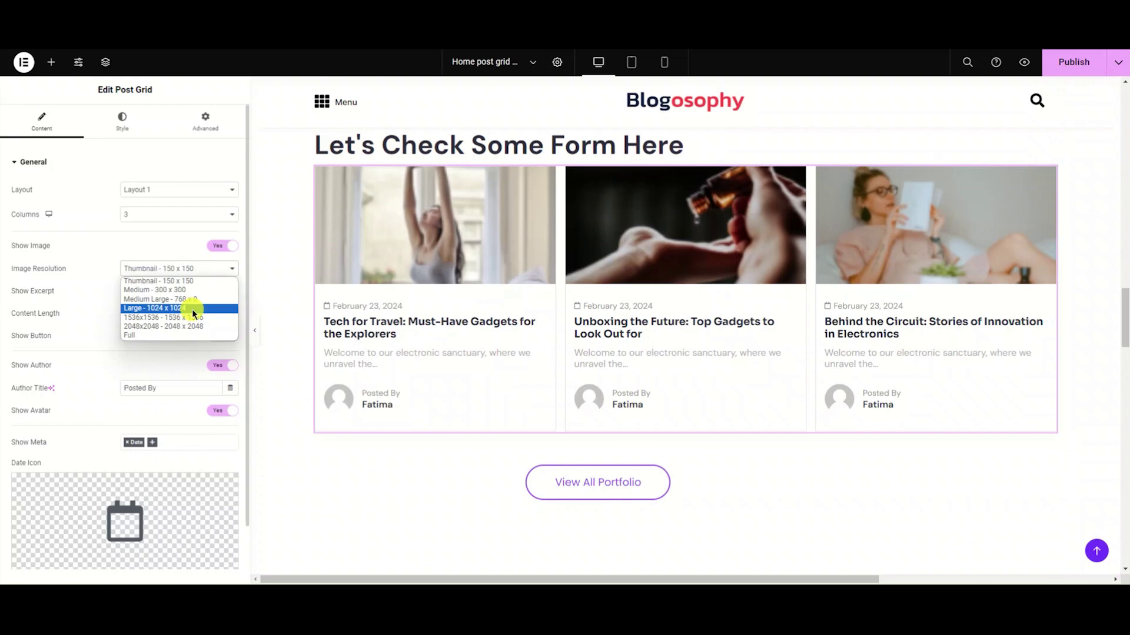
click(191, 309)
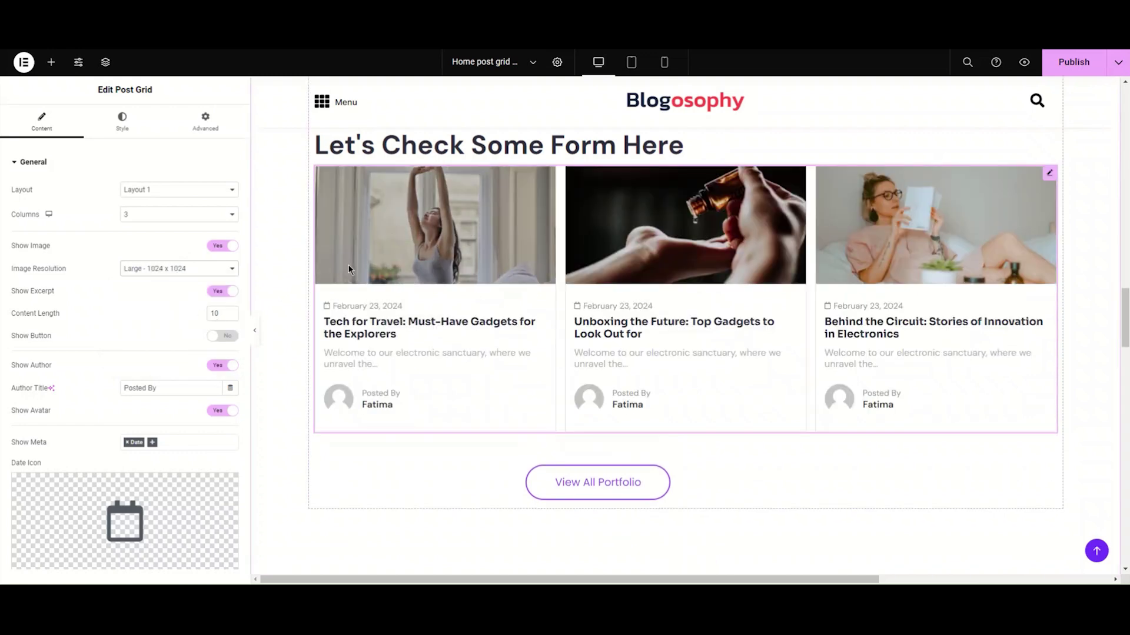
click(178, 269)
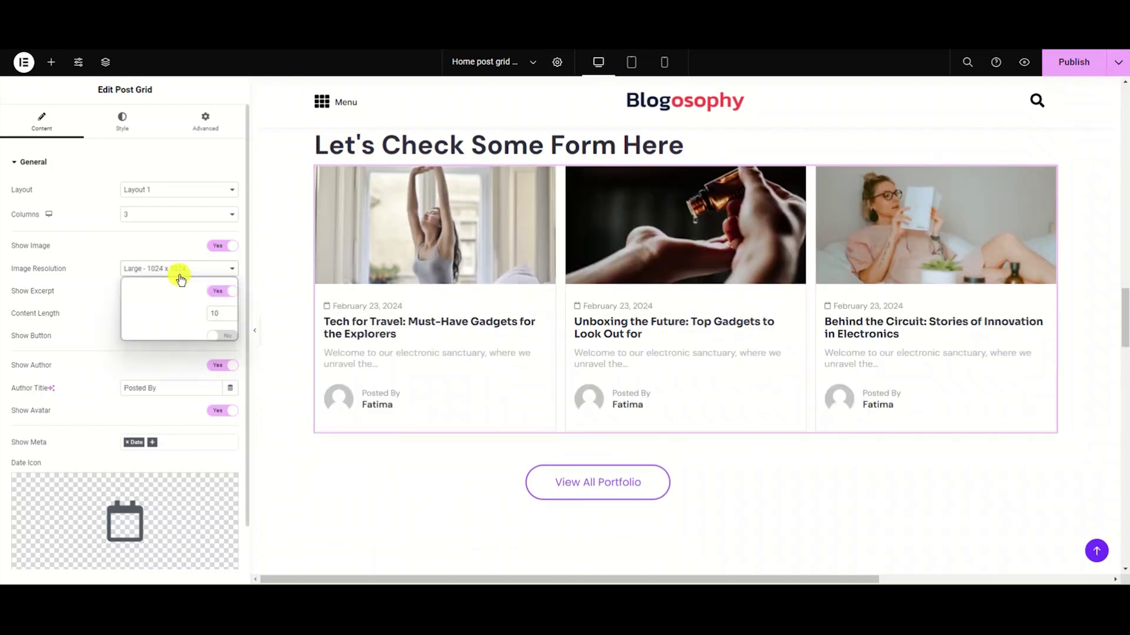
click(177, 334)
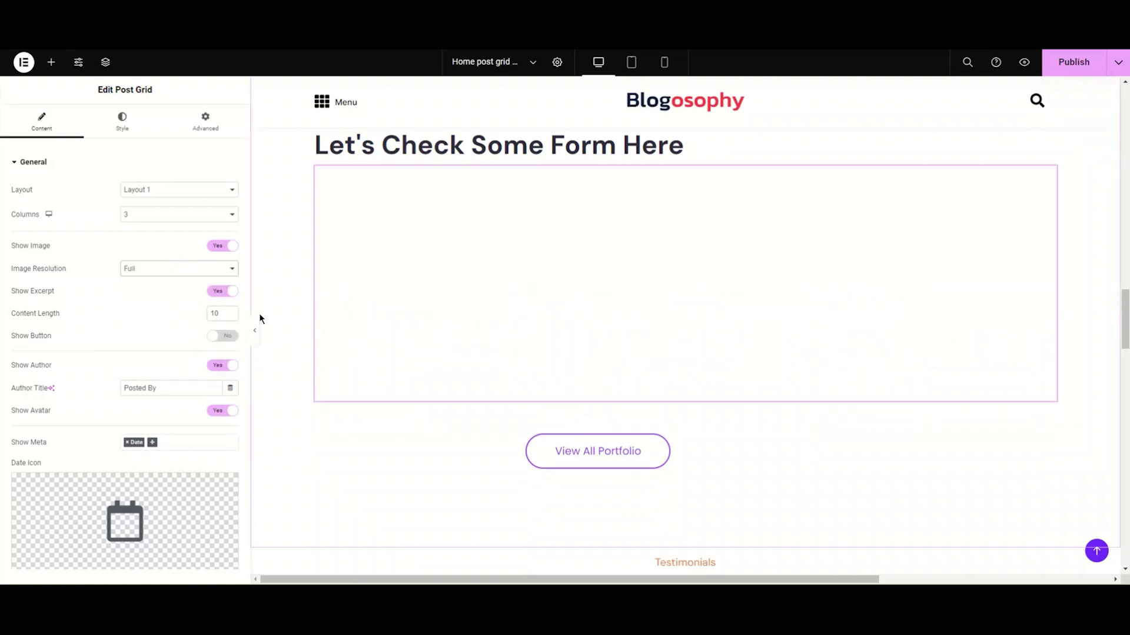
click(172, 270)
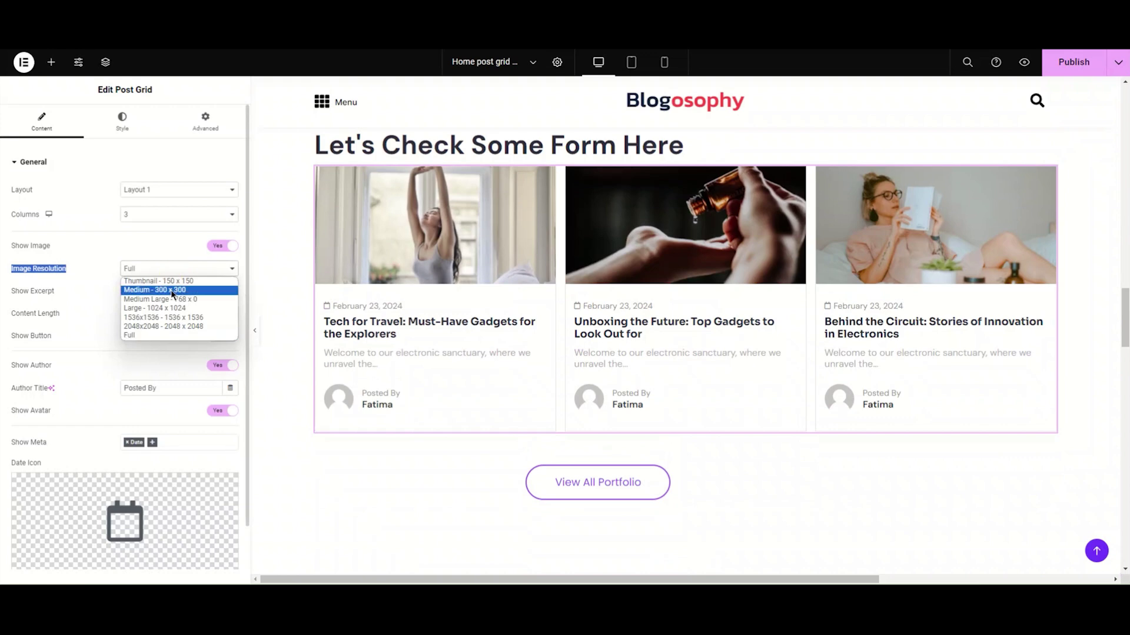
click(172, 290)
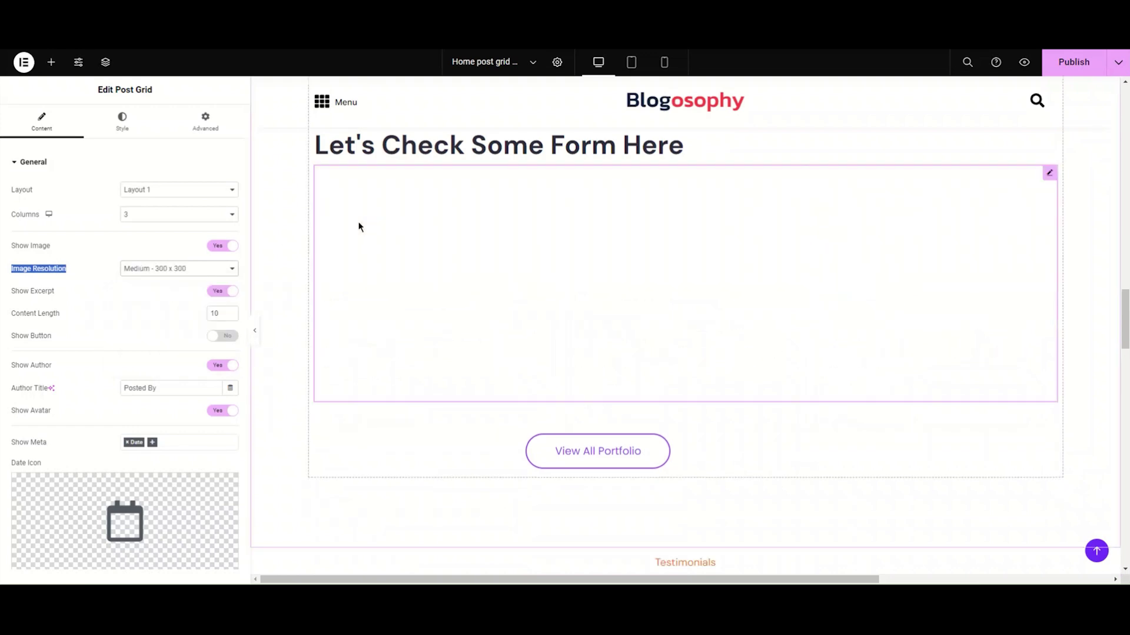
click(157, 288)
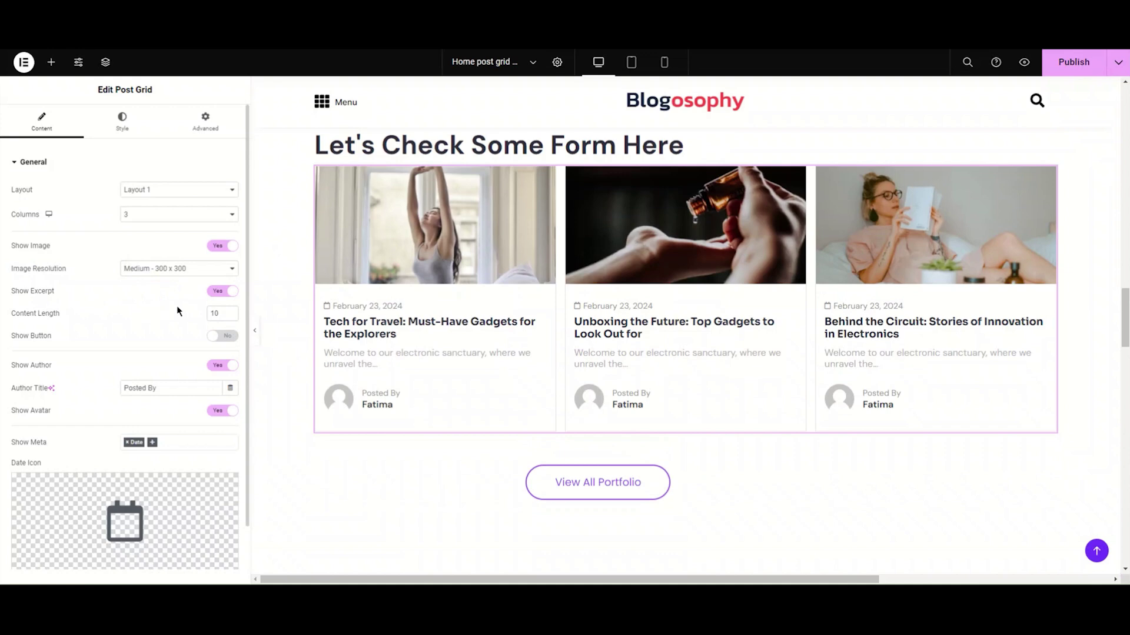
Try hiding the excerpt on the post cards and show it again.
click(221, 291)
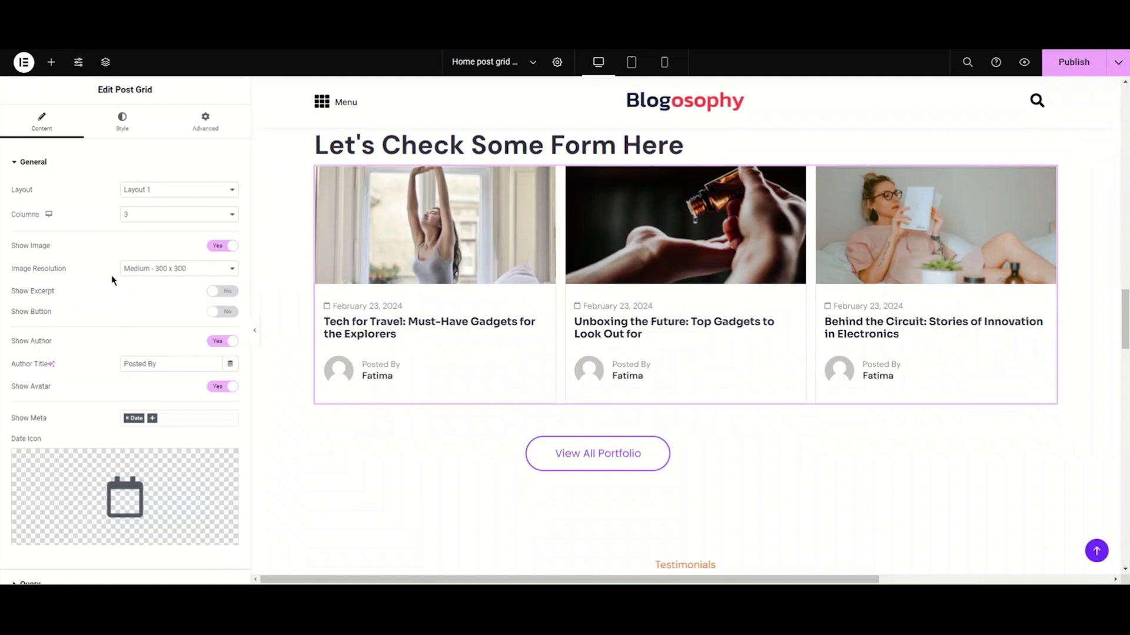
click(221, 296)
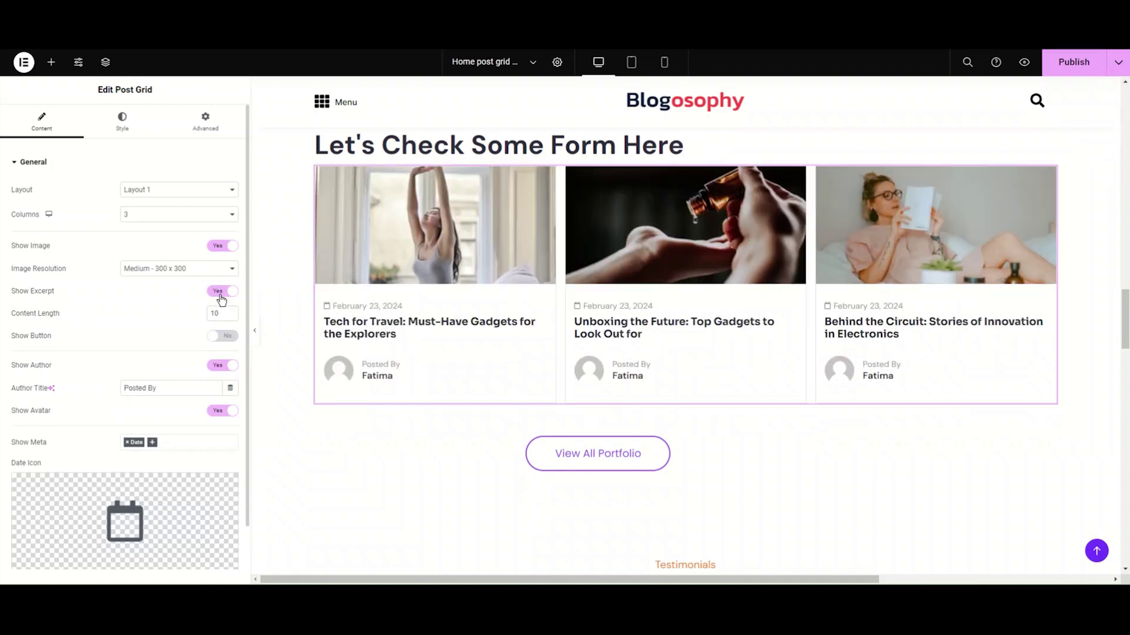
Try excerpt content lengths of 20 and 5 on the Post Grid, and return the length to 10.
click(220, 313)
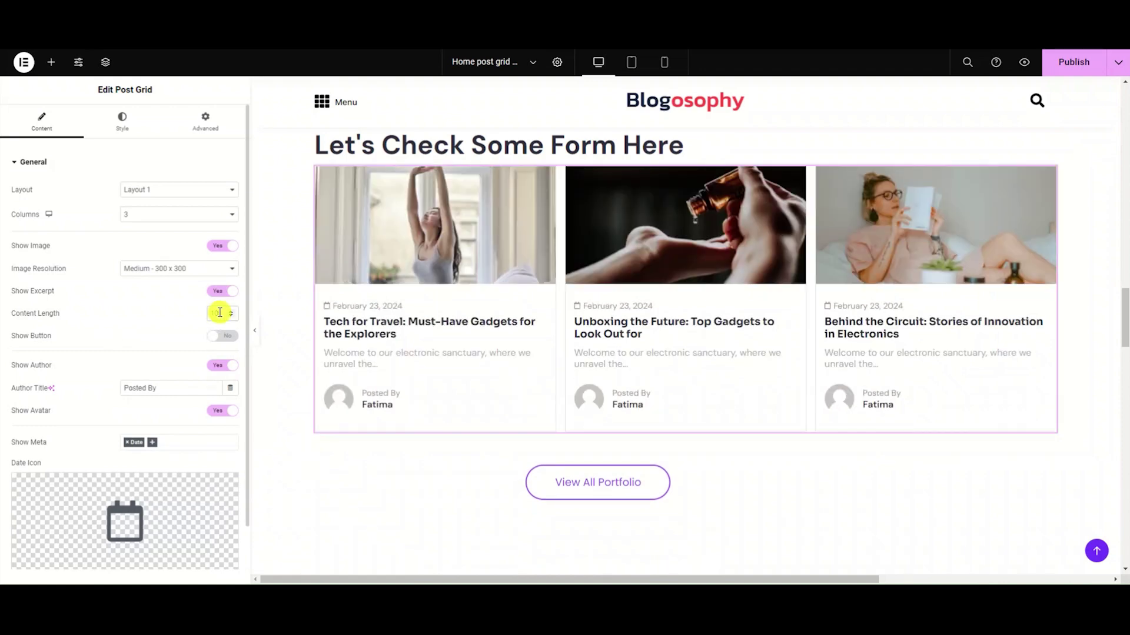
key(BackSpace)
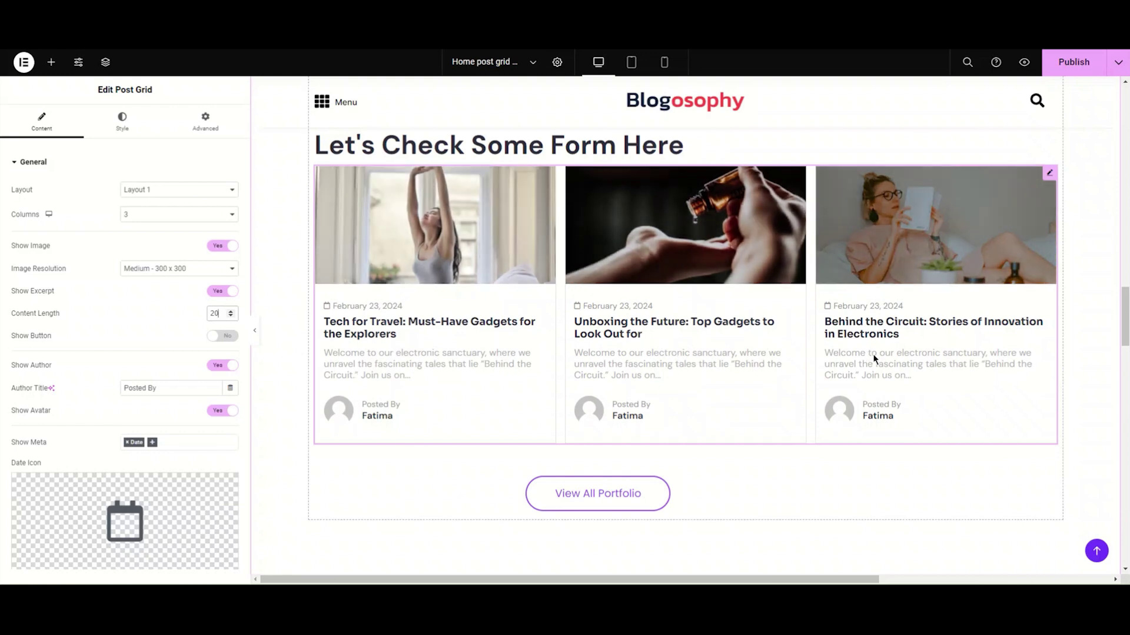
click(220, 313)
key(BackSpace)
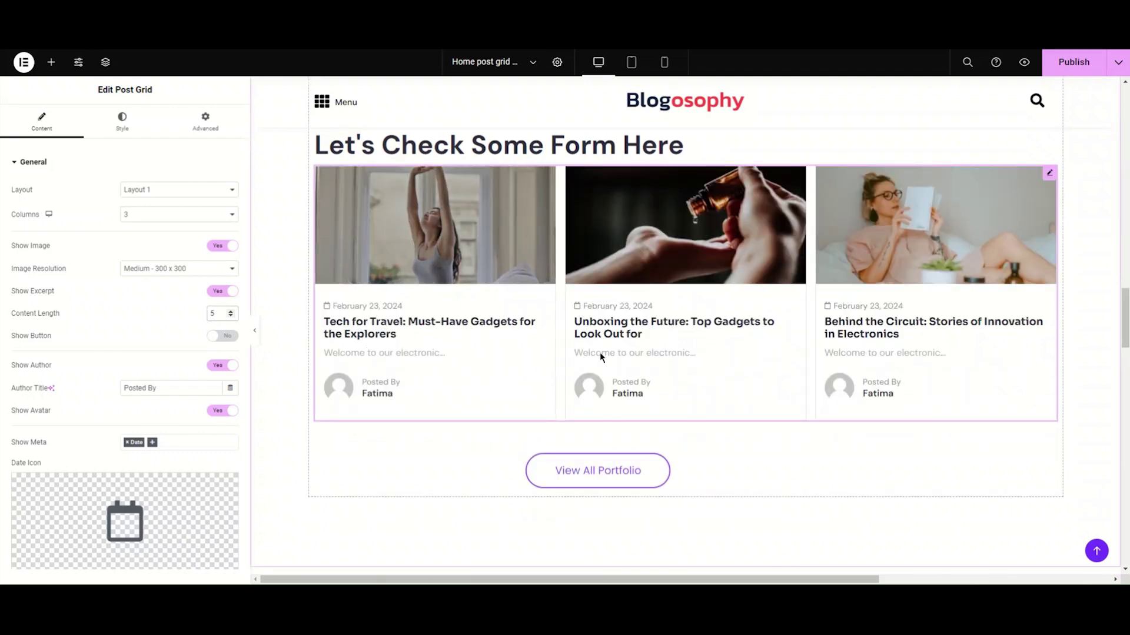
click(215, 314)
key(BackSpace)
text(10)
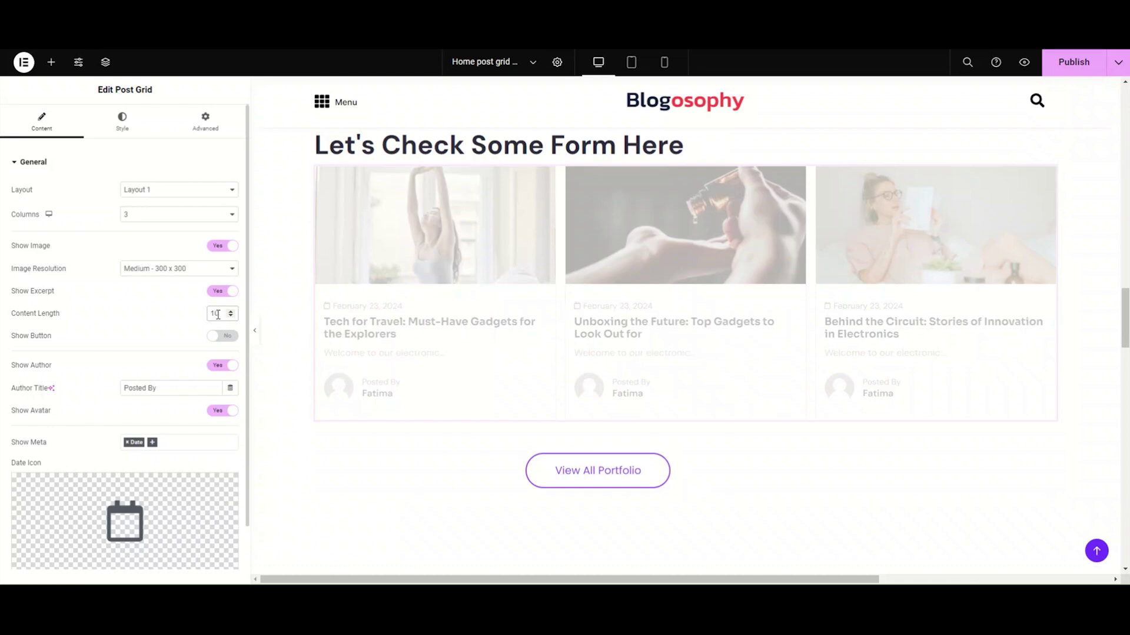
Show the button on the post cards, try the button text "more", and set it to "see more".
click(228, 337)
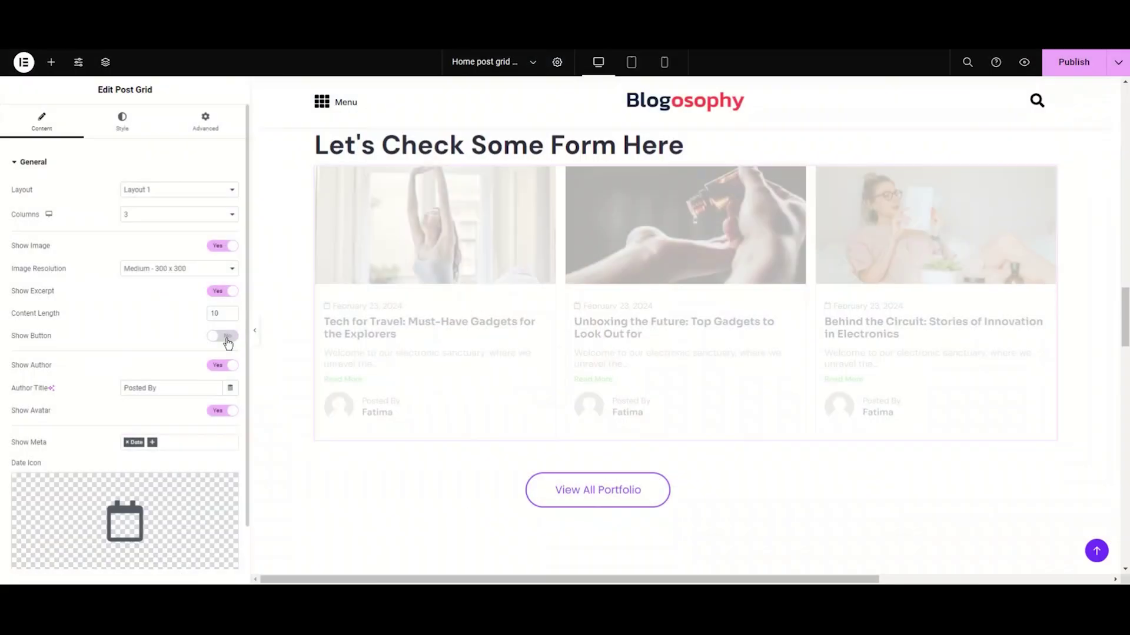
click(224, 335)
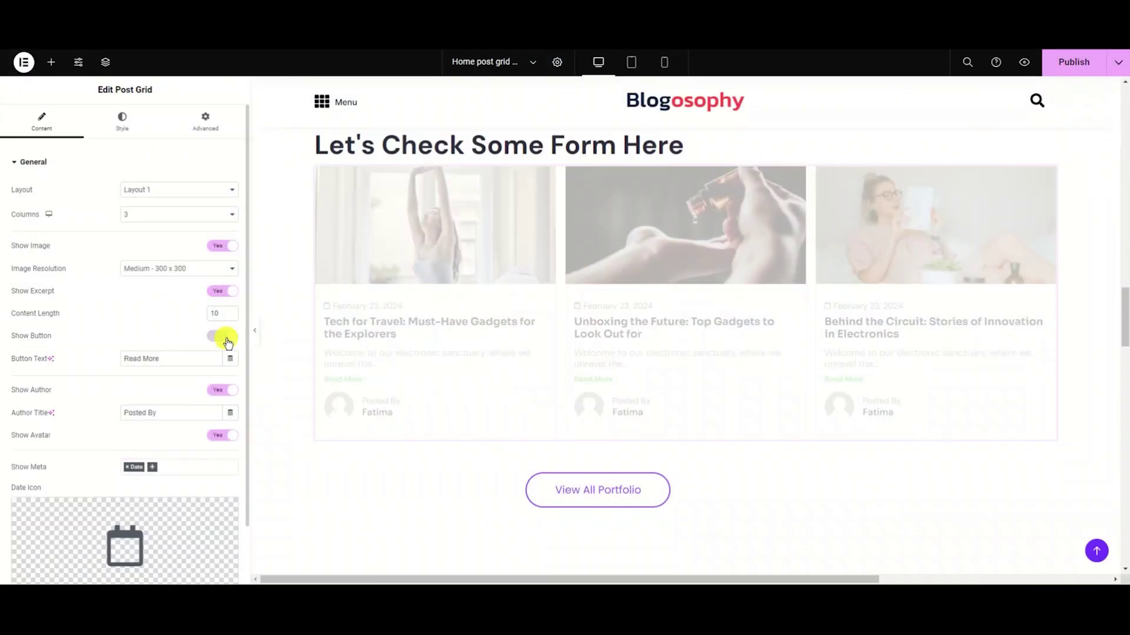
triple_click(205, 358)
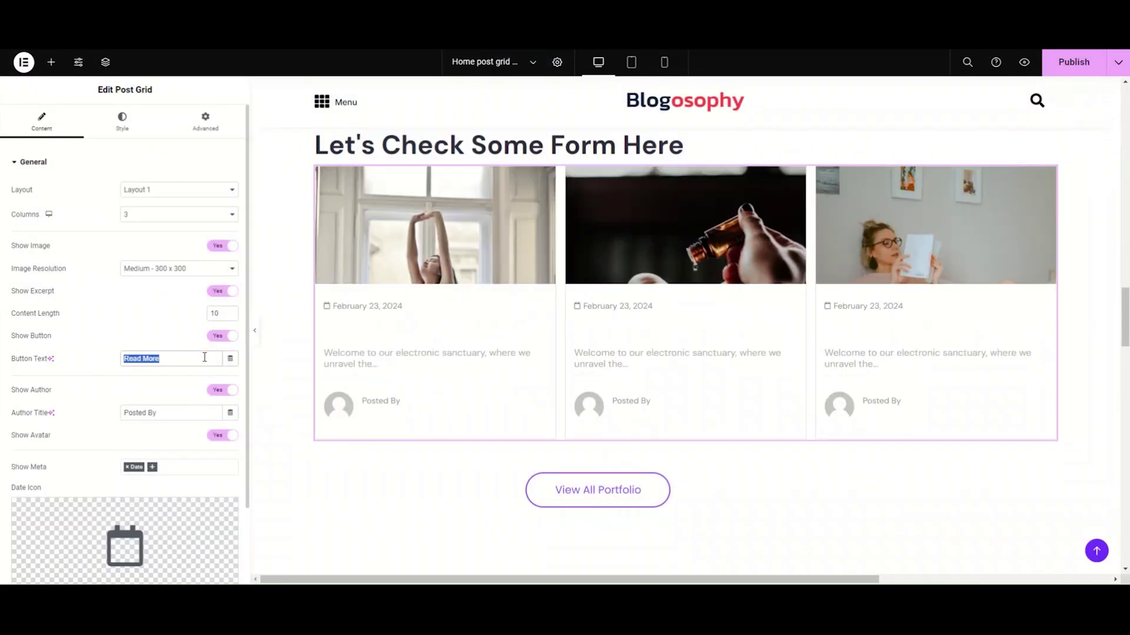
text(more)
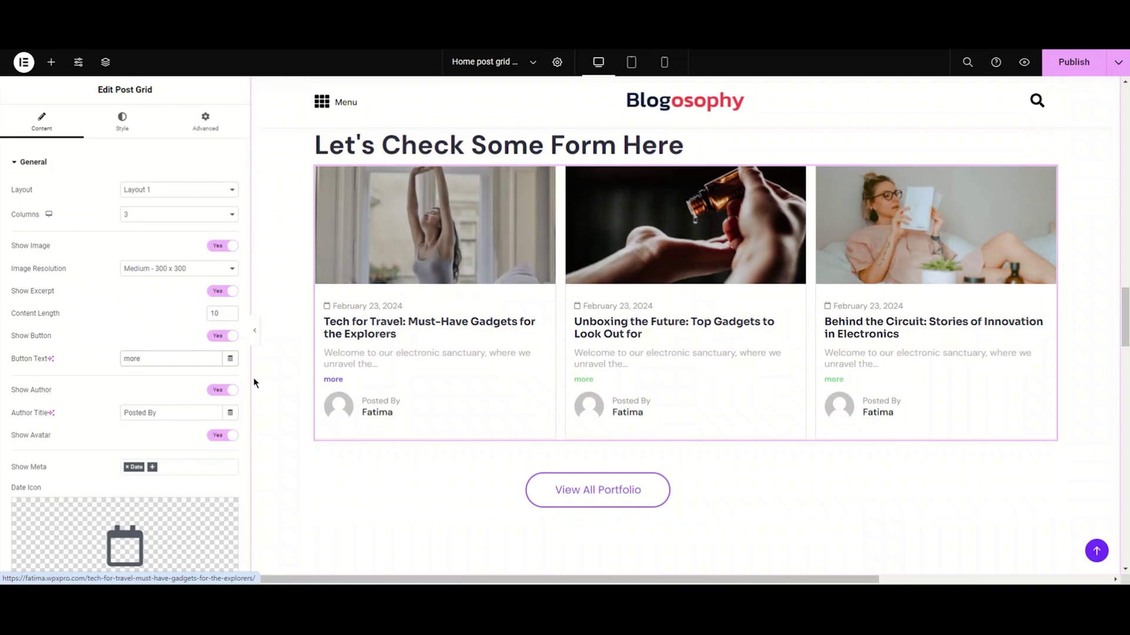
double_click(185, 353)
text(see more)
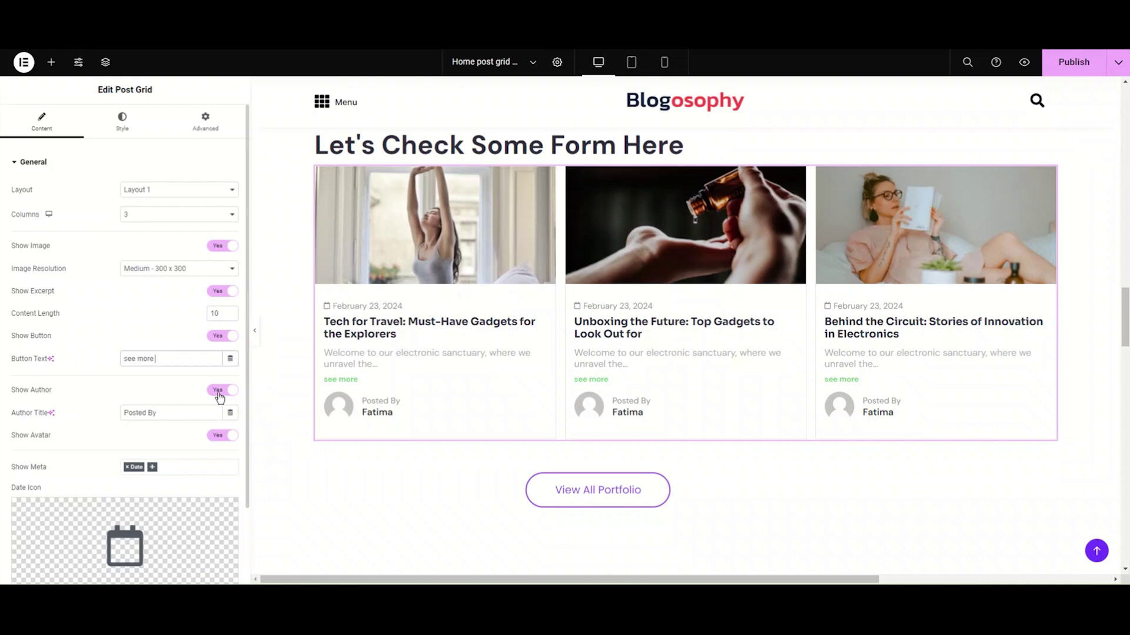
Try hiding the author on the post cards and show it again.
click(219, 394)
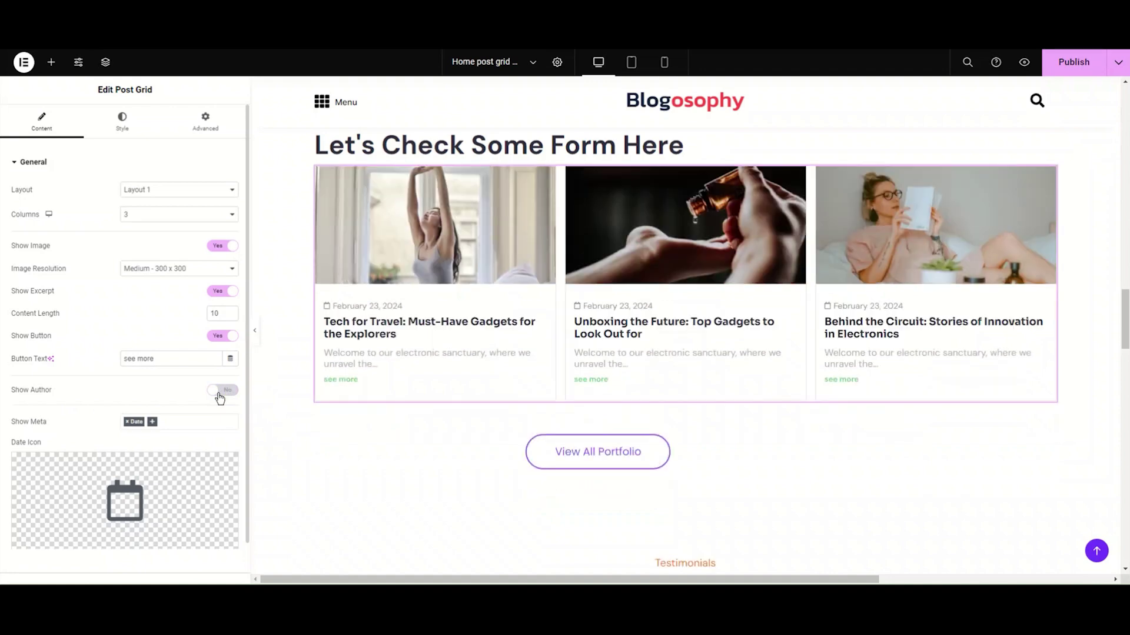
click(218, 394)
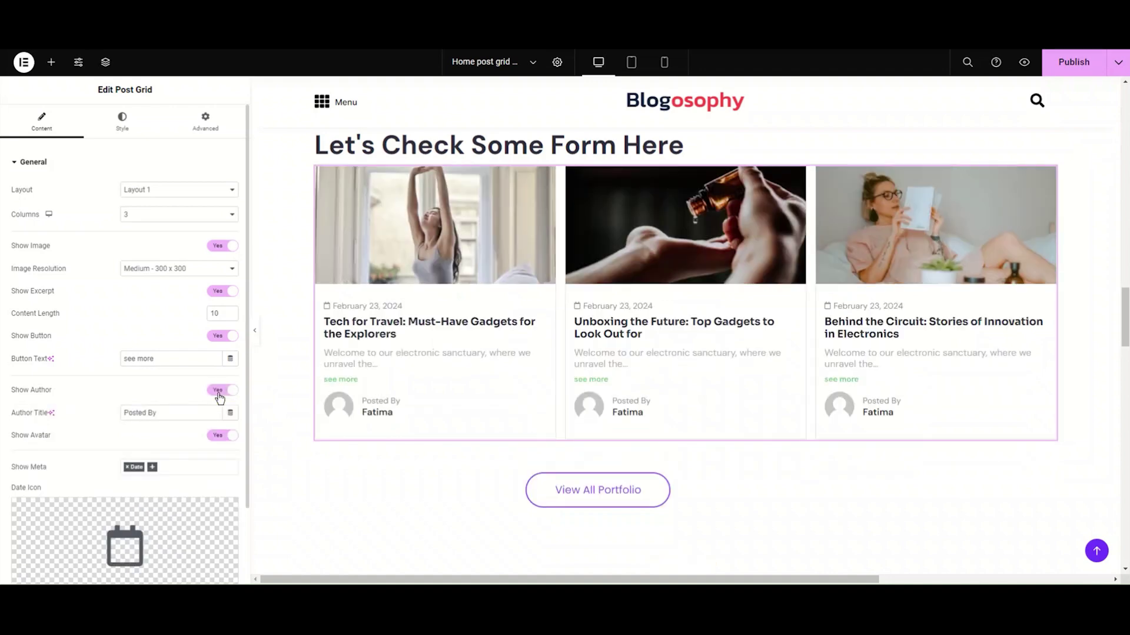
Try "published by" as the author title on the post cards, and return it to "Posted By".
click(187, 411)
triple_click(187, 411)
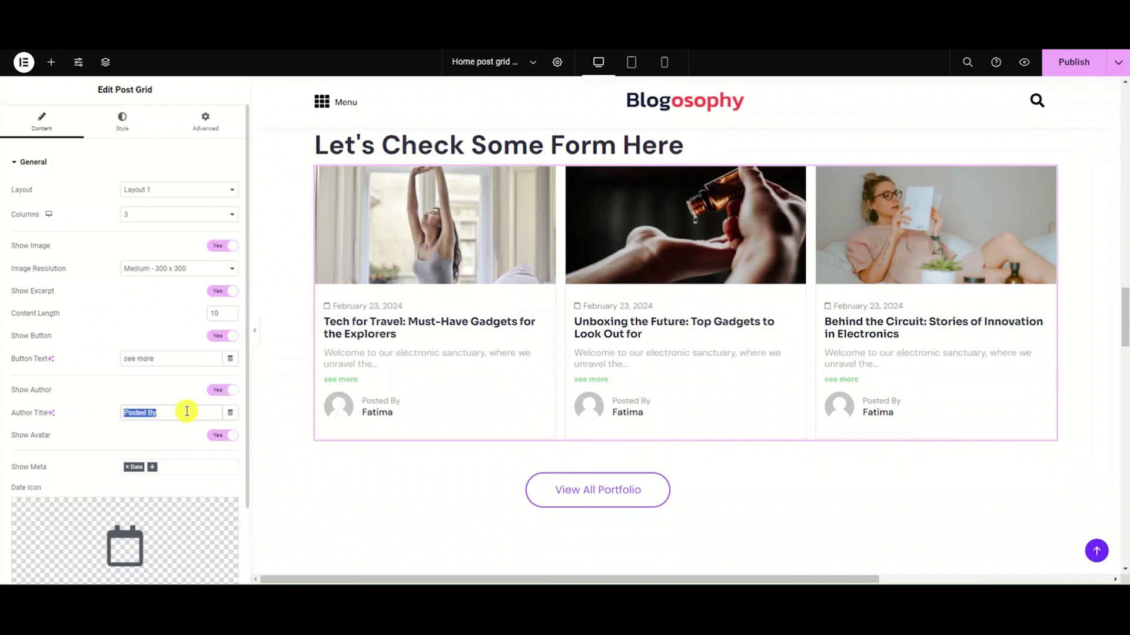
text(pub)
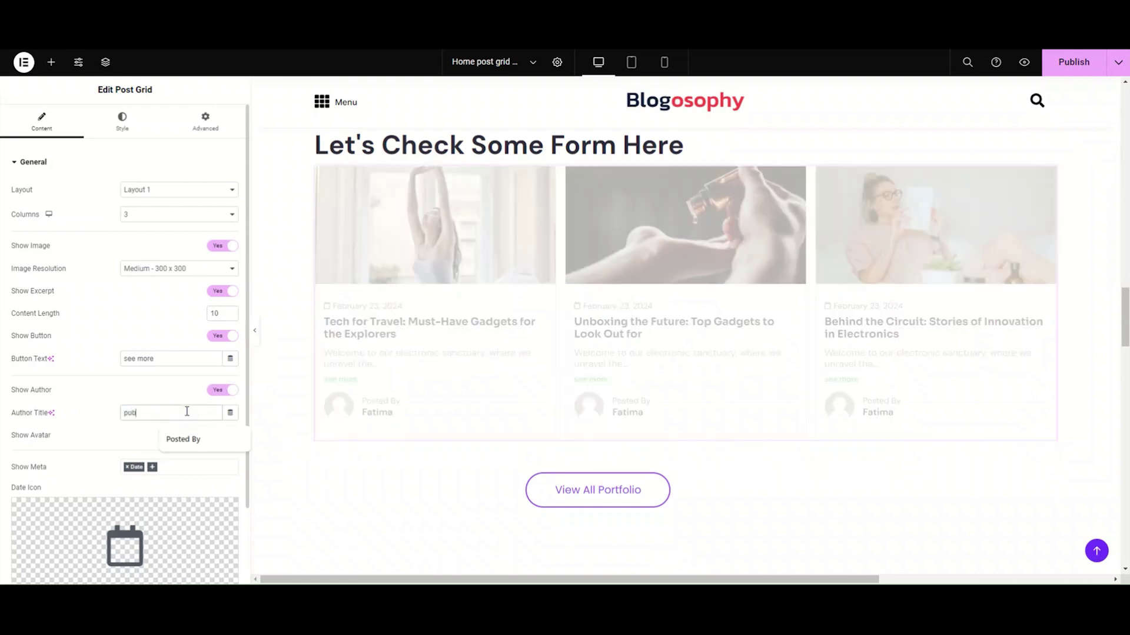
text(lished by)
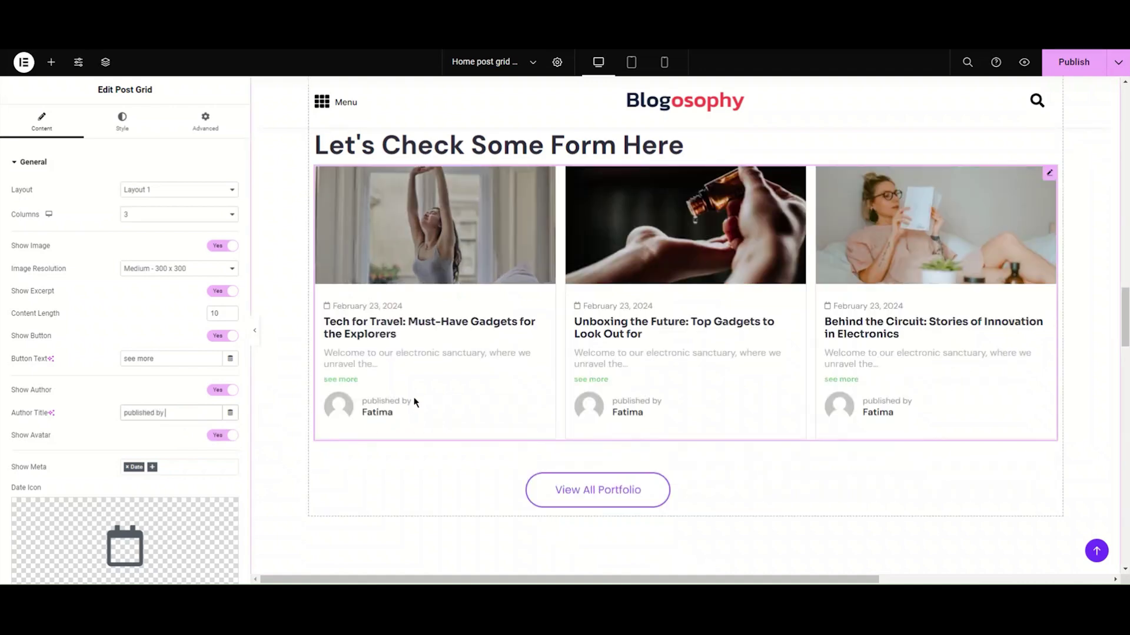
triple_click(211, 416)
text(post)
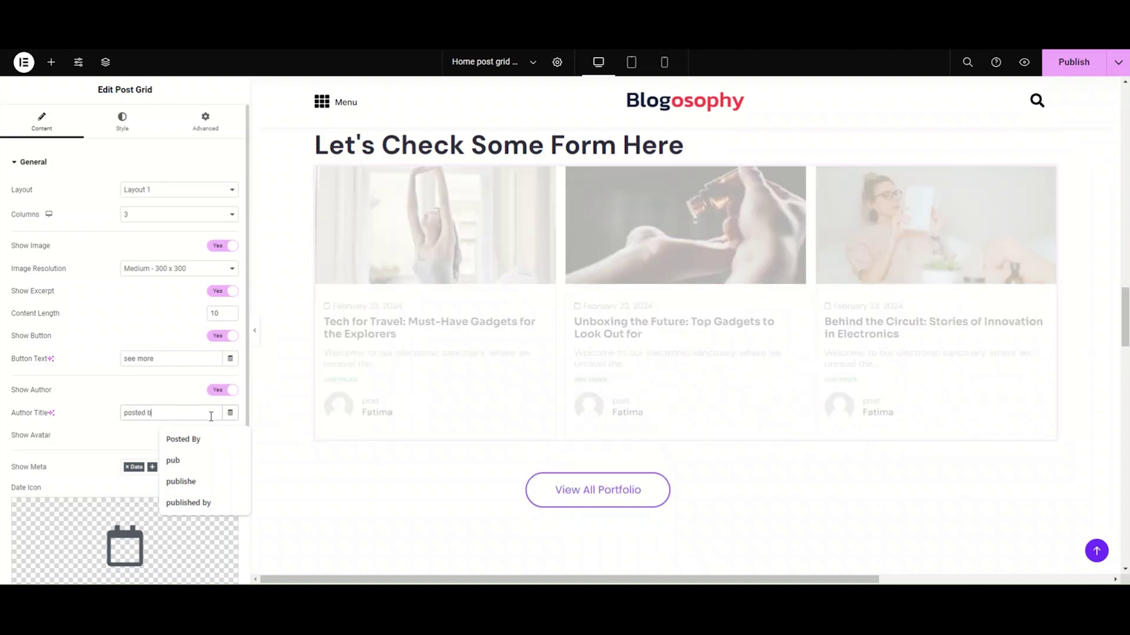
Try hiding the author's avatar on the post cards and show it again.
click(222, 437)
scroll(221, 433, down, 1)
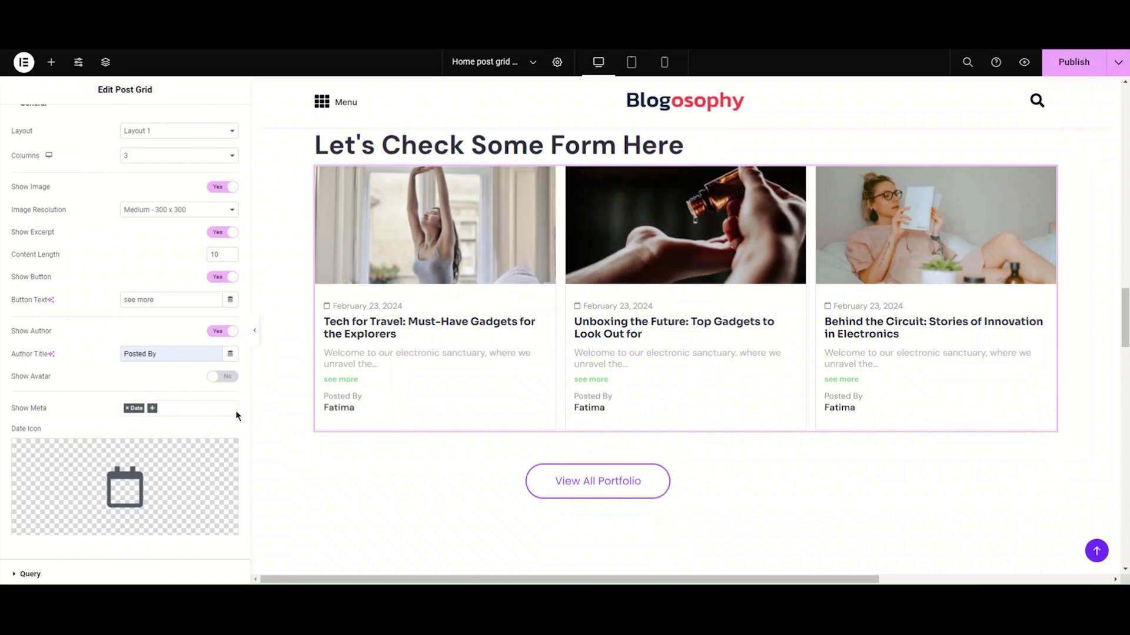
click(224, 378)
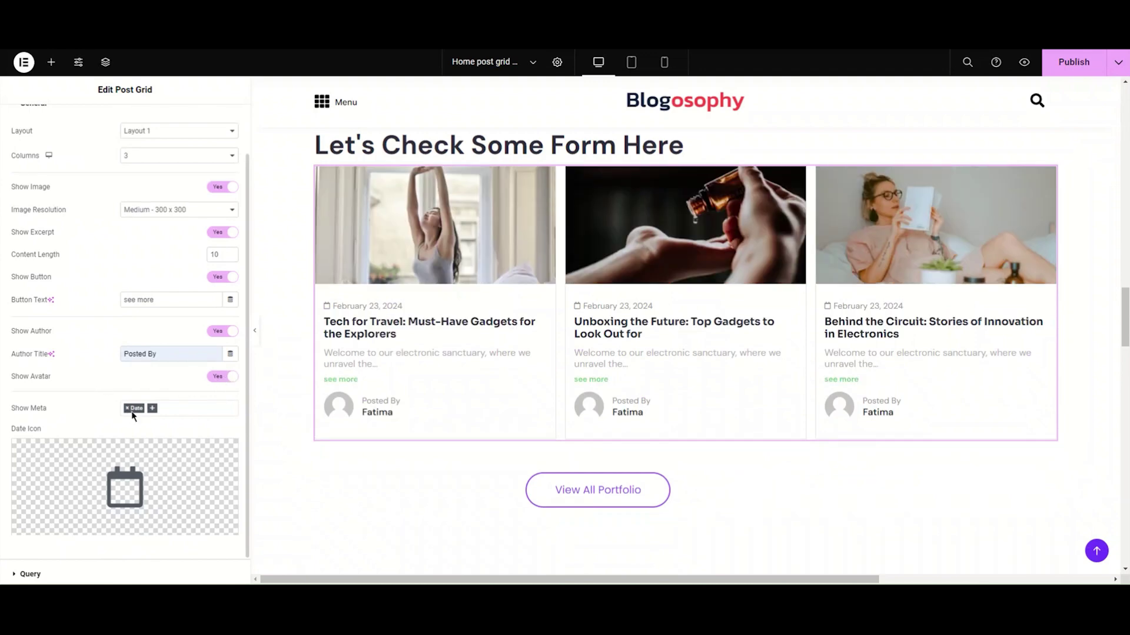
Try removing the date from the meta information on the post cards and add it back.
click(152, 409)
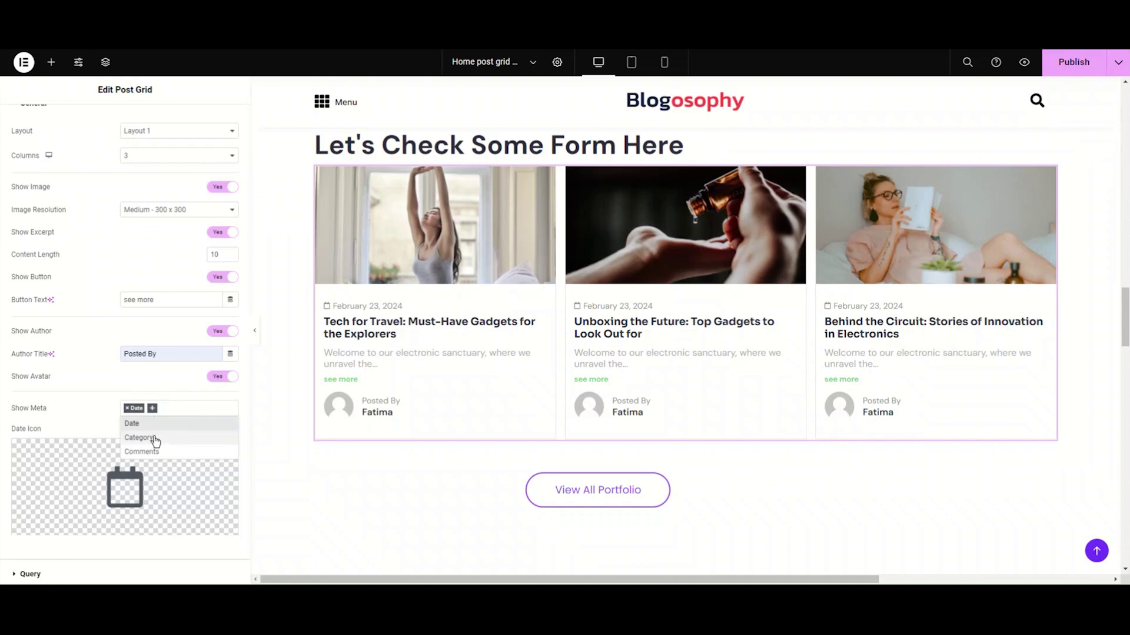
click(136, 409)
click(127, 410)
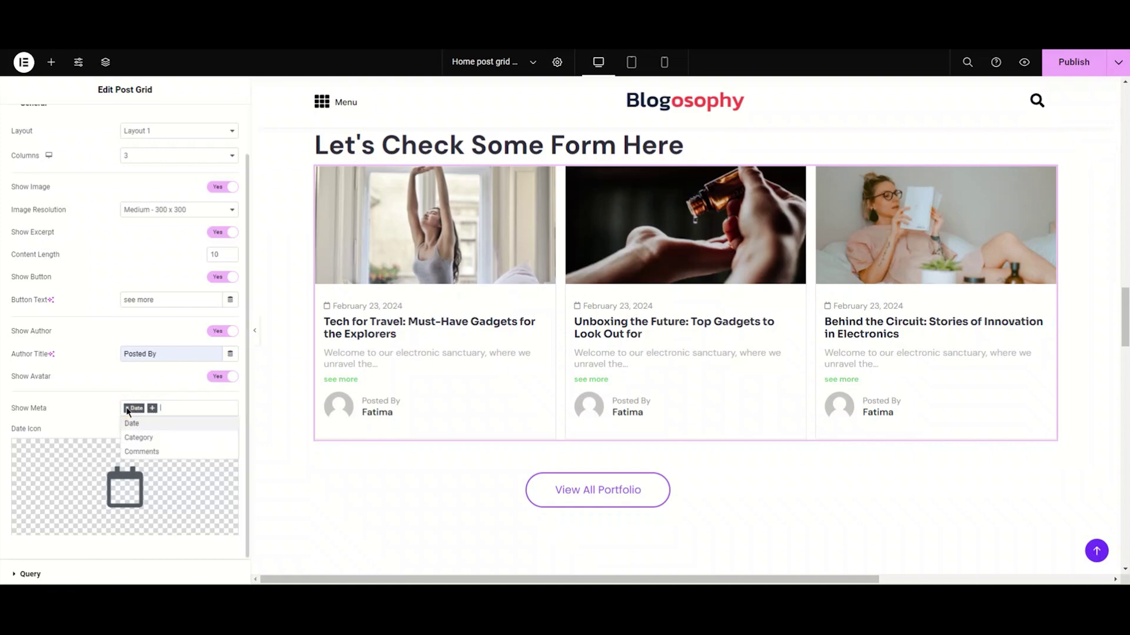
click(126, 408)
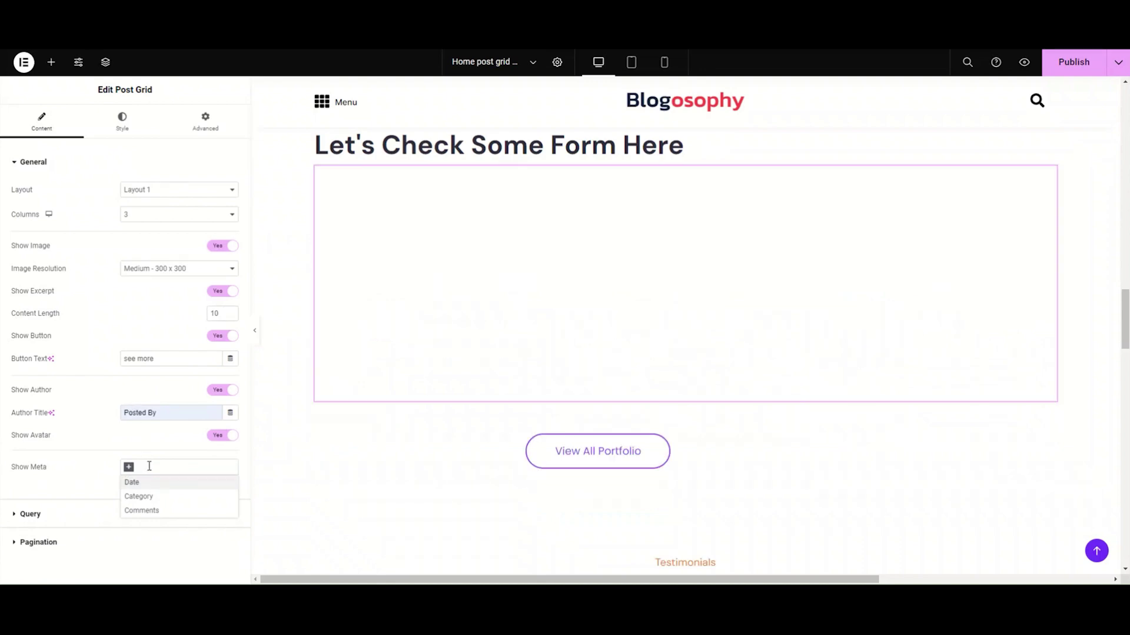
click(142, 470)
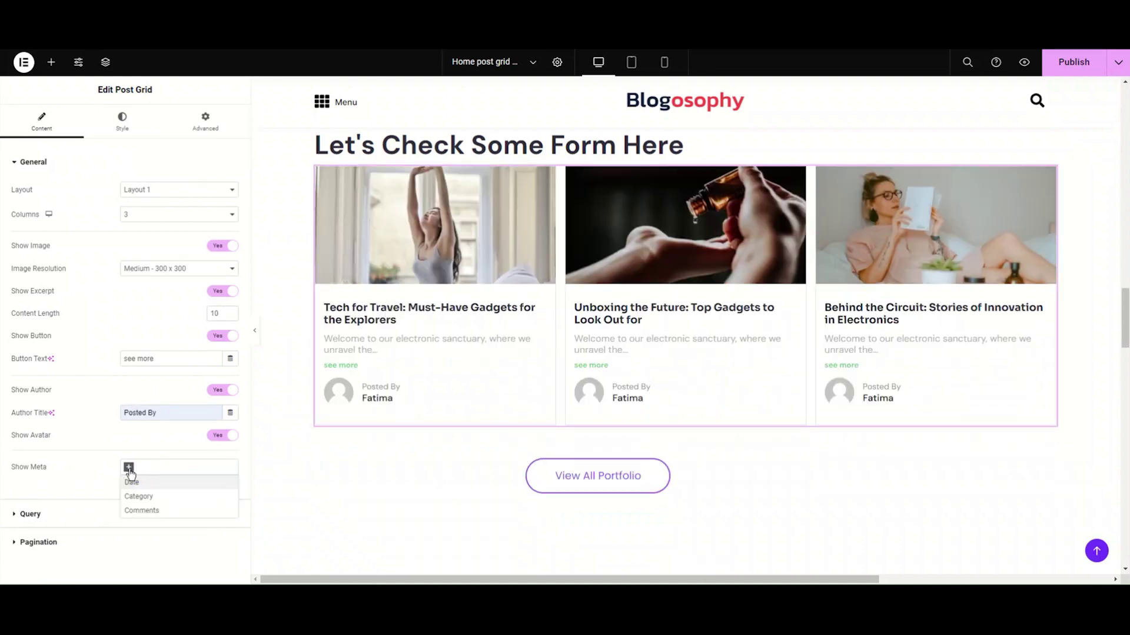
click(130, 484)
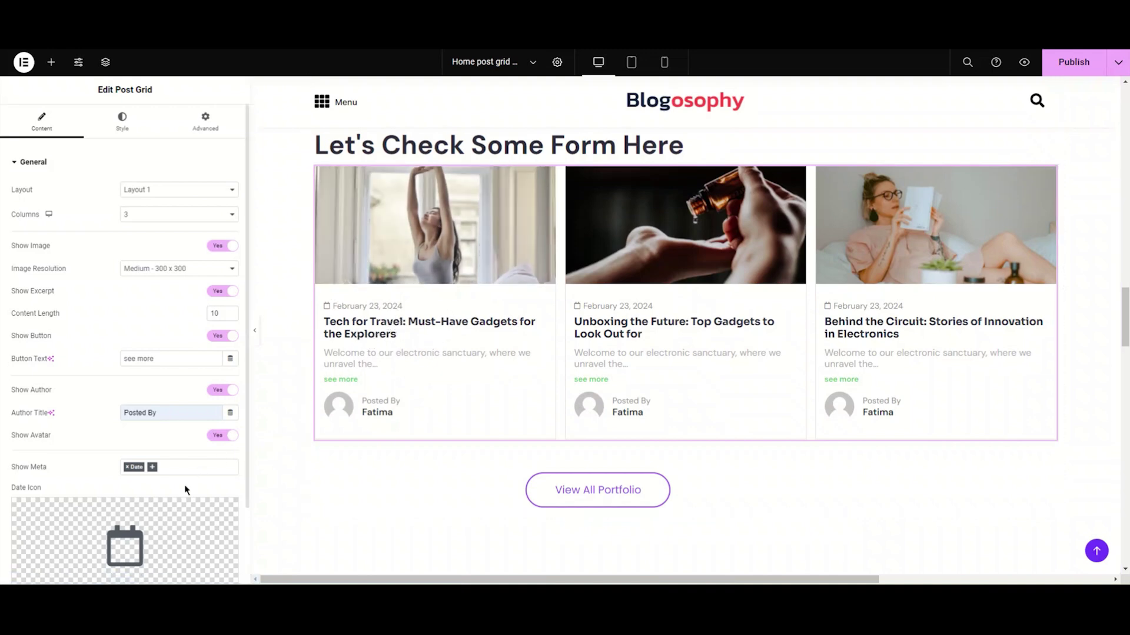
Browse the icon library and the SVG files in the media library for the date icon.
scroll(182, 494, down, 1)
click(68, 526)
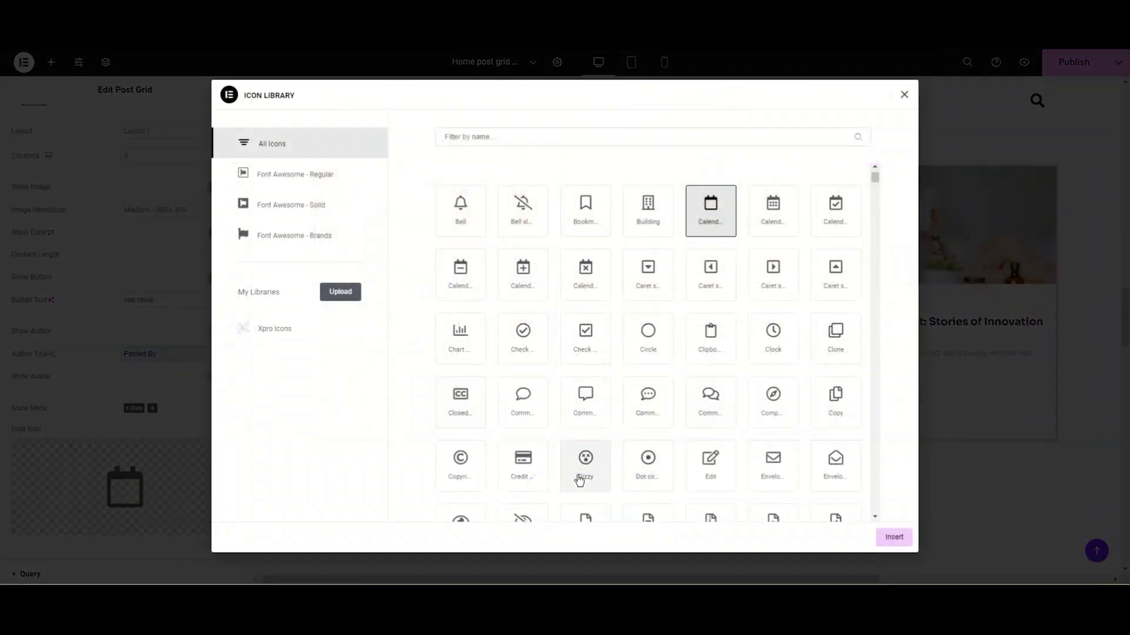
click(904, 95)
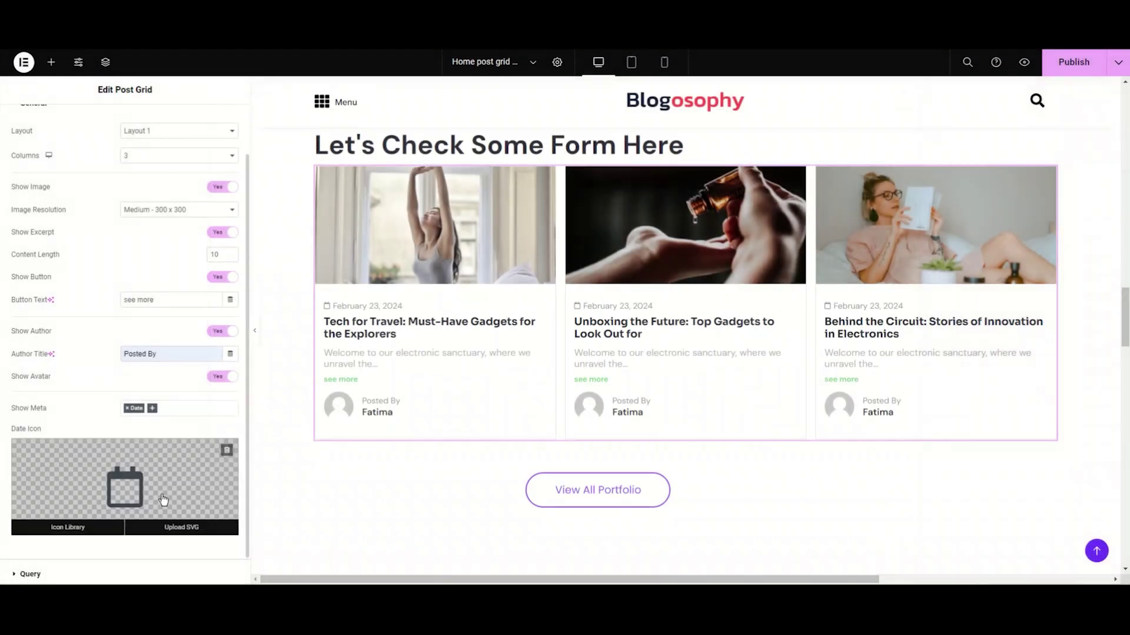
click(157, 529)
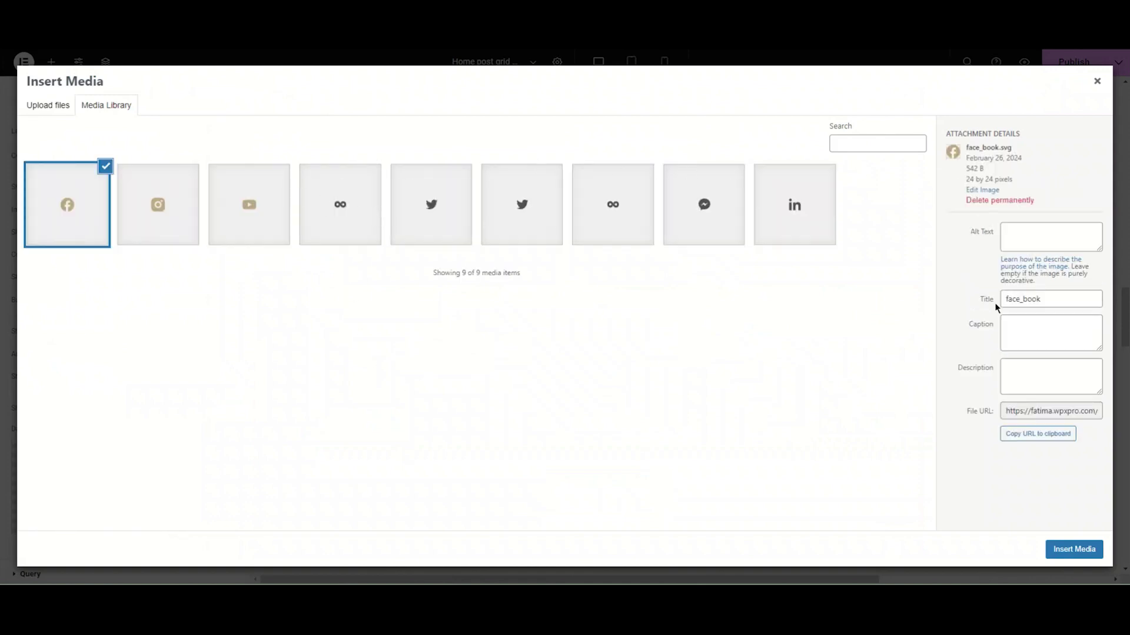
click(1097, 82)
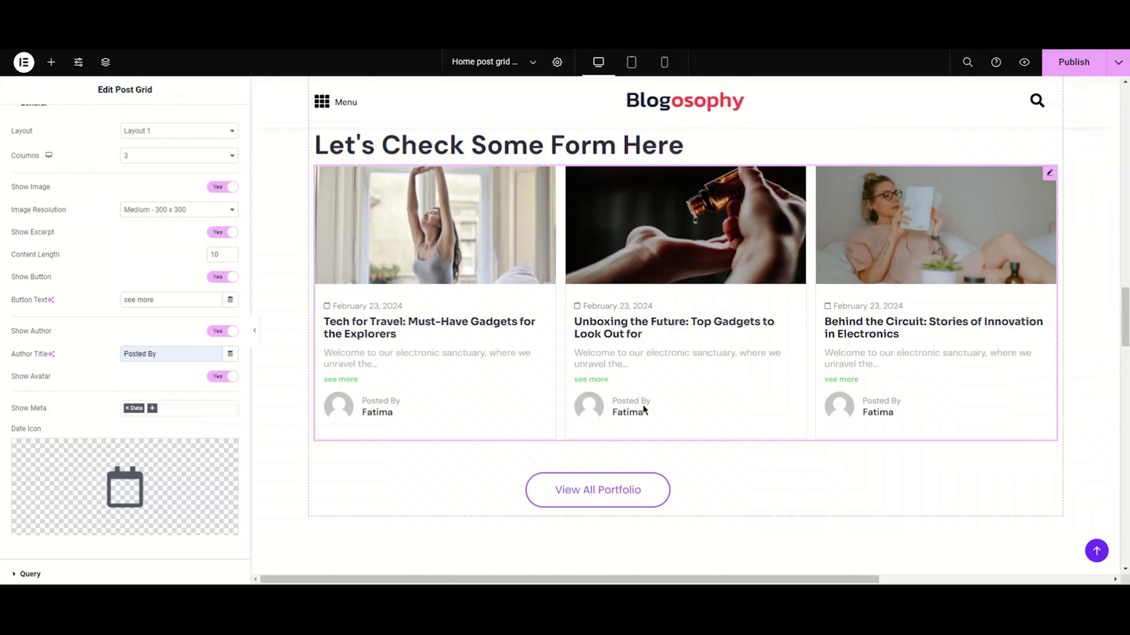
Open the post grid's query settings and select Posts as the source.
scroll(55, 177, up, 2)
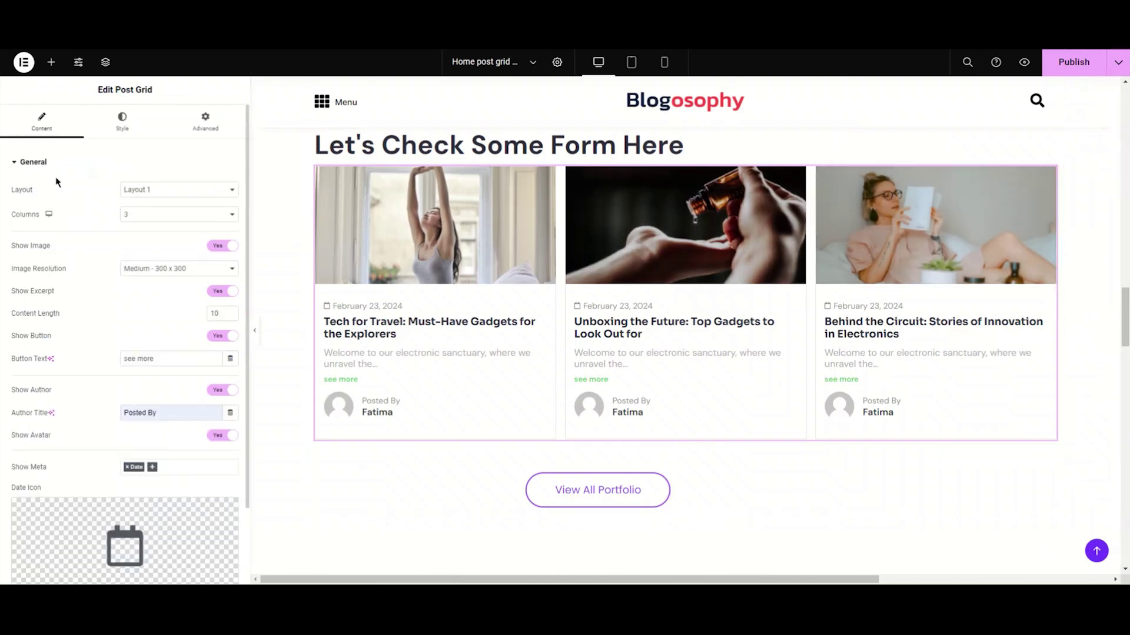
click(40, 161)
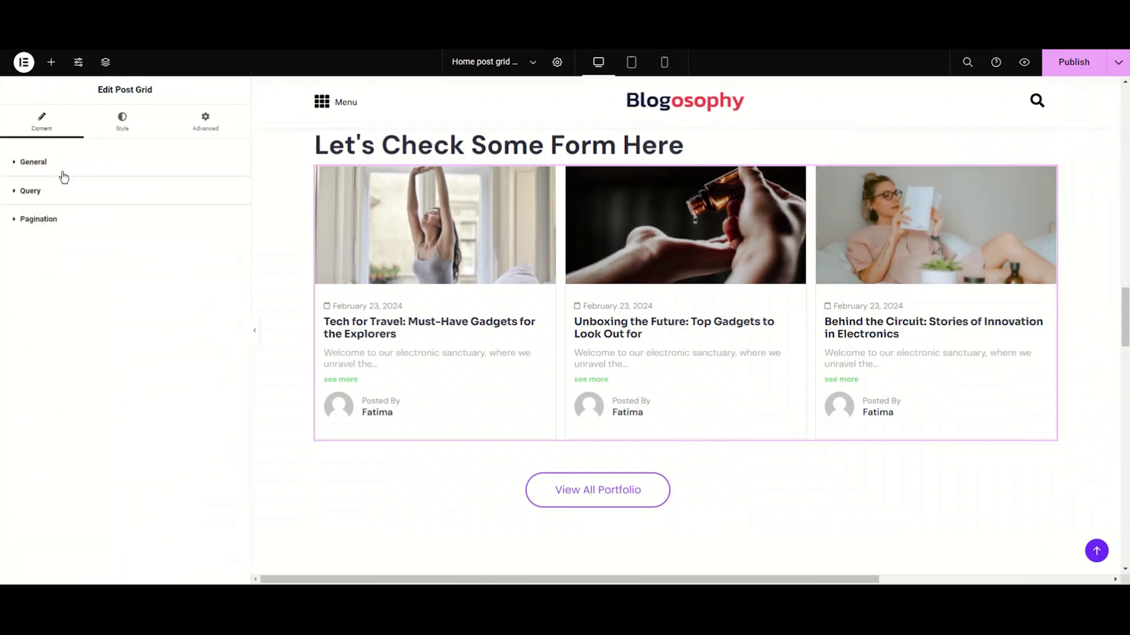
click(41, 192)
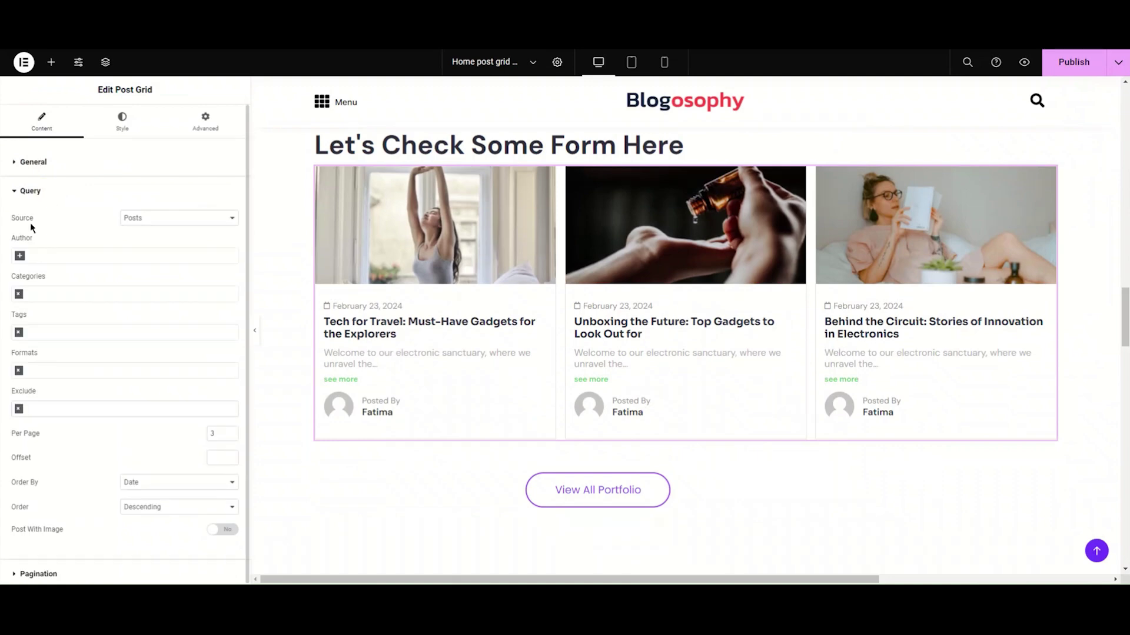
click(182, 223)
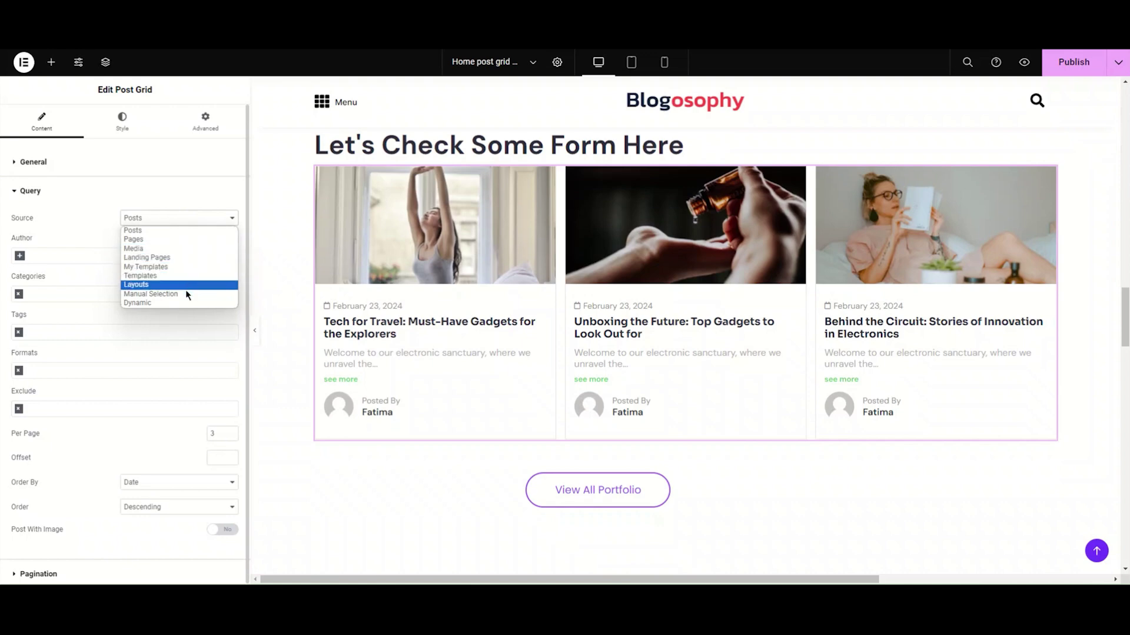
click(132, 232)
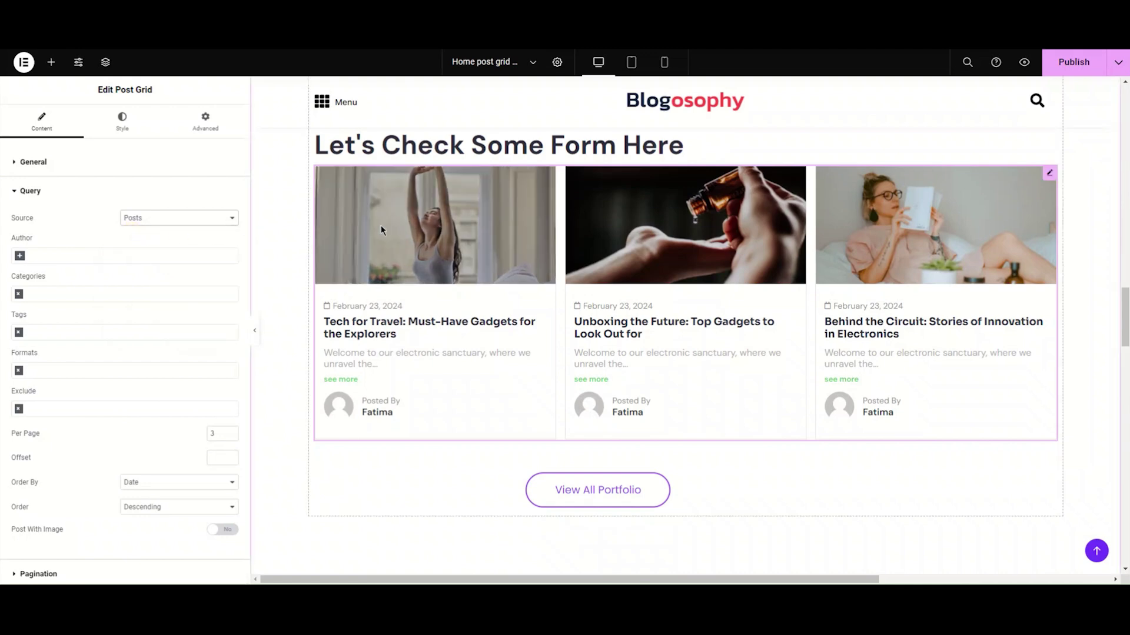
Try Pages as the query source of the post grid and return it to Posts.
click(191, 220)
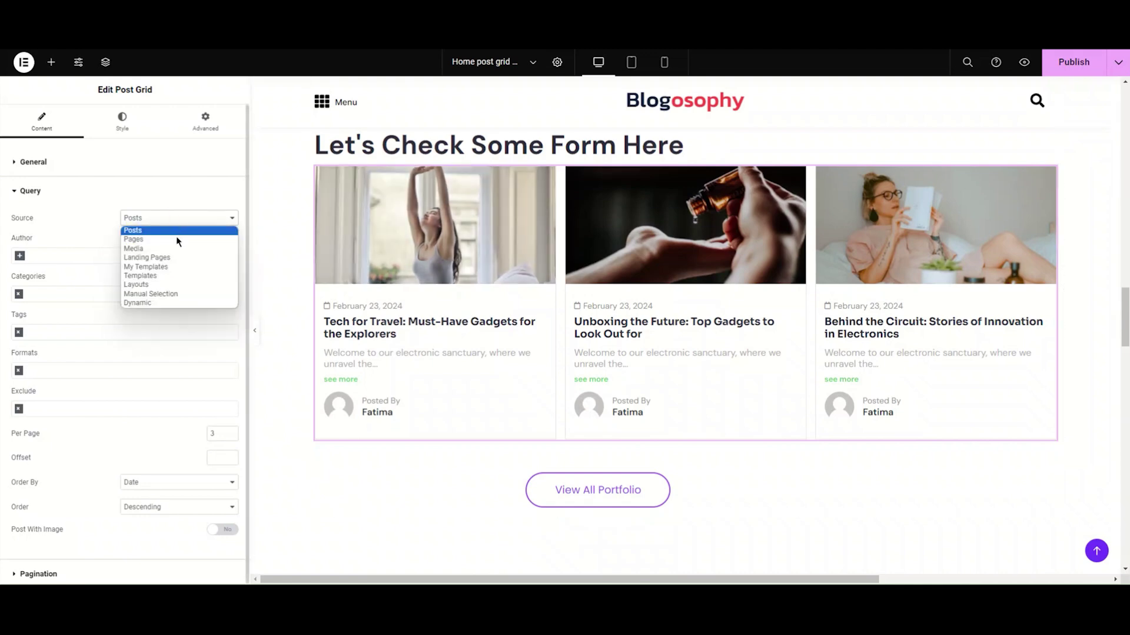
click(176, 236)
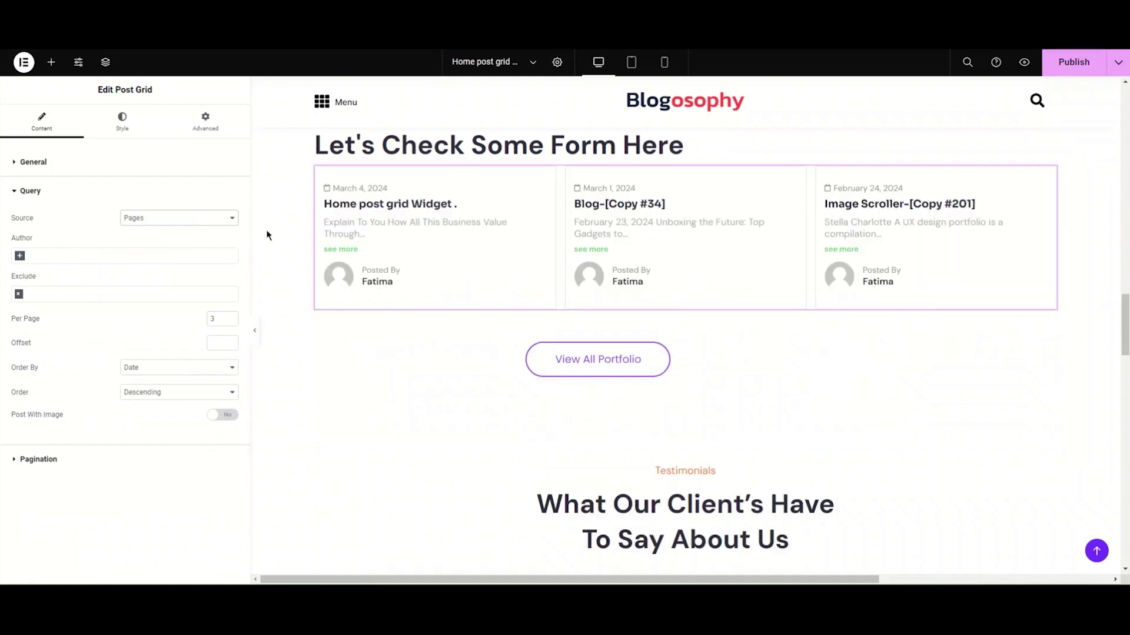
click(192, 219)
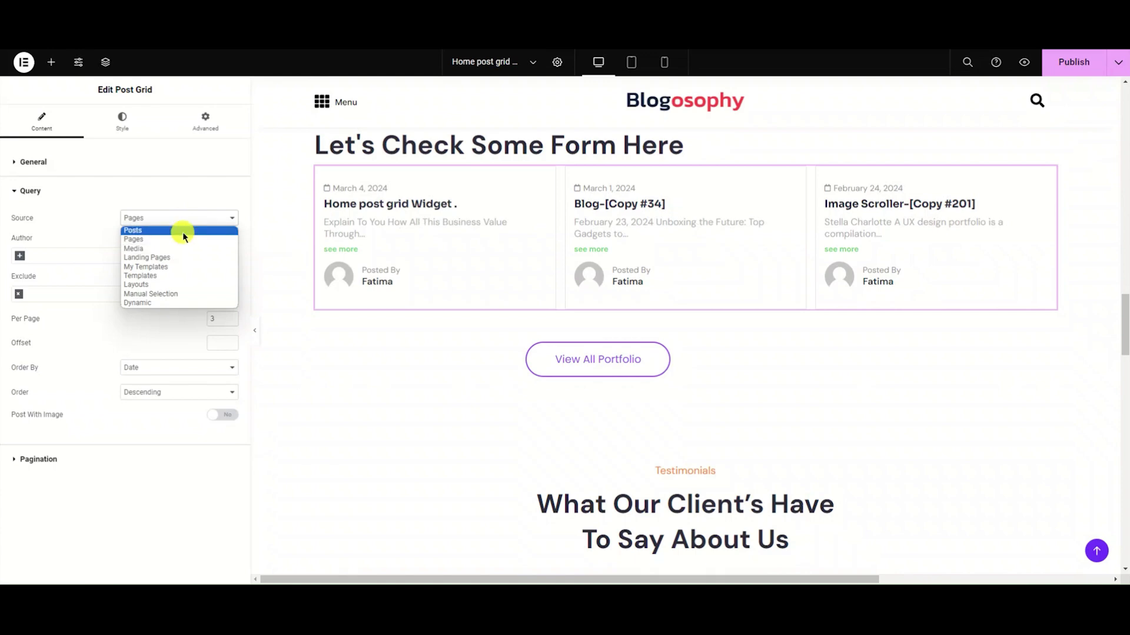
click(183, 232)
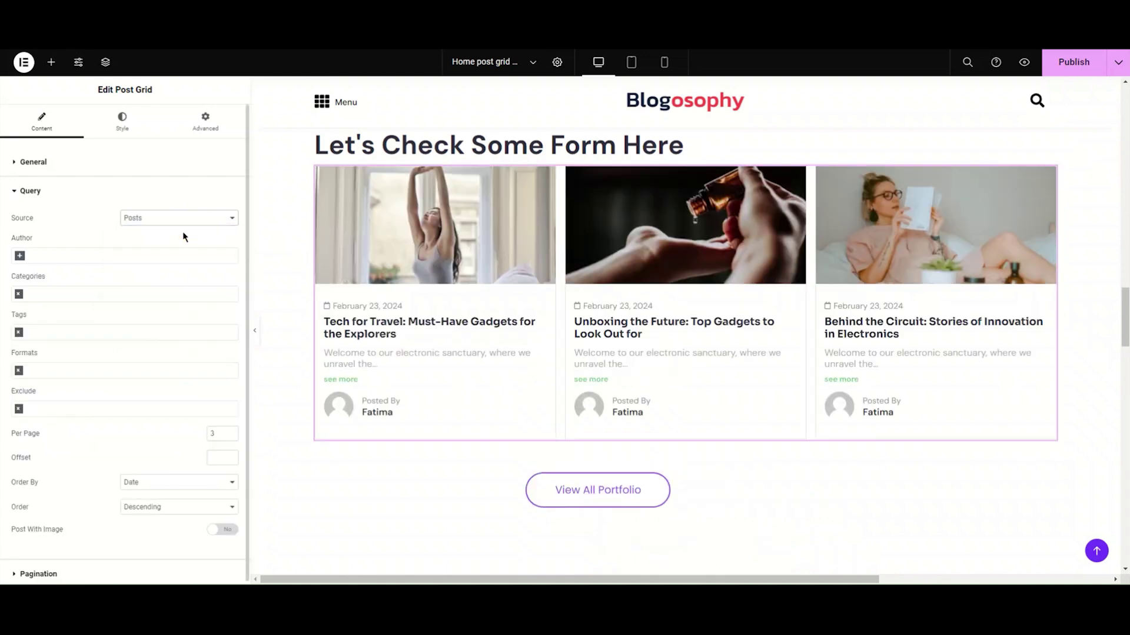
Examine the author, categories, formats and exclude filters in the post grid's query settings.
click(41, 254)
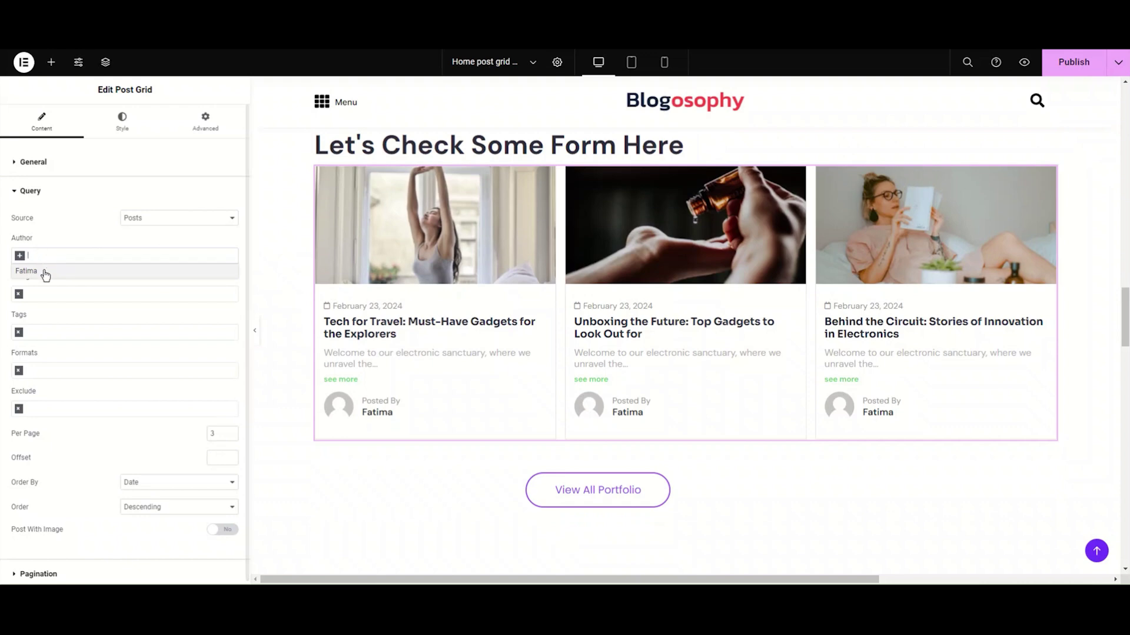
click(54, 259)
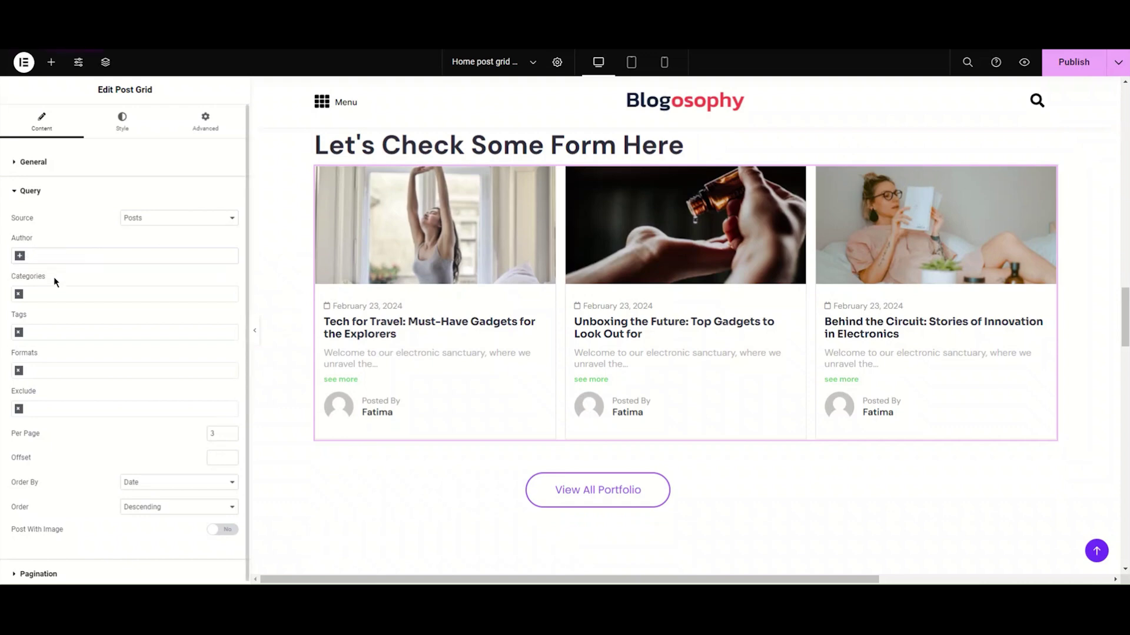
click(51, 294)
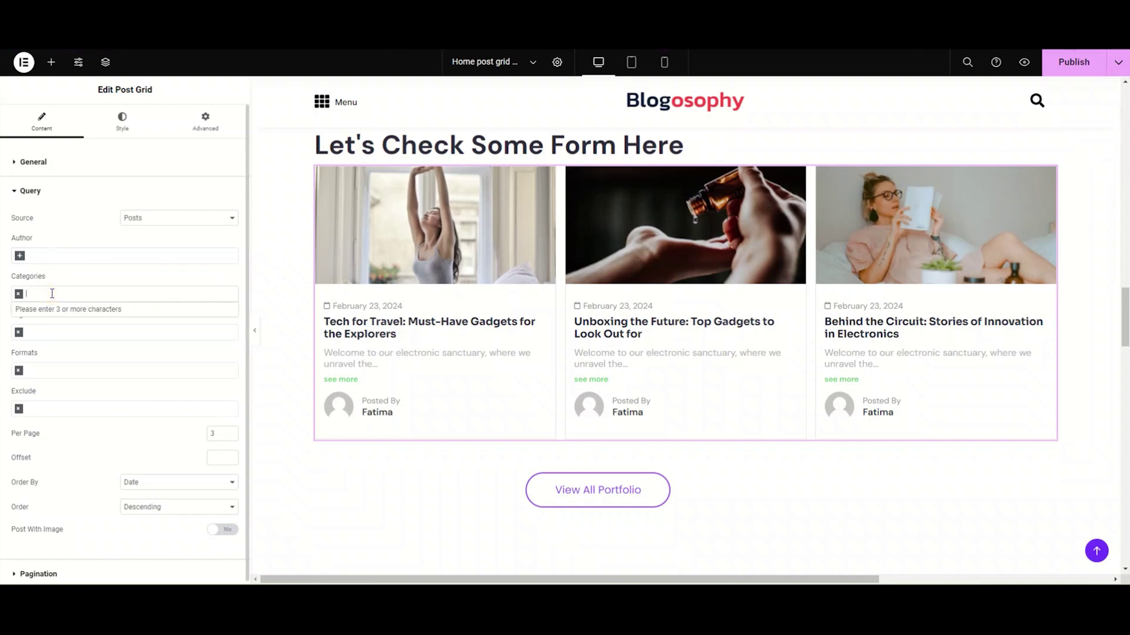
click(51, 294)
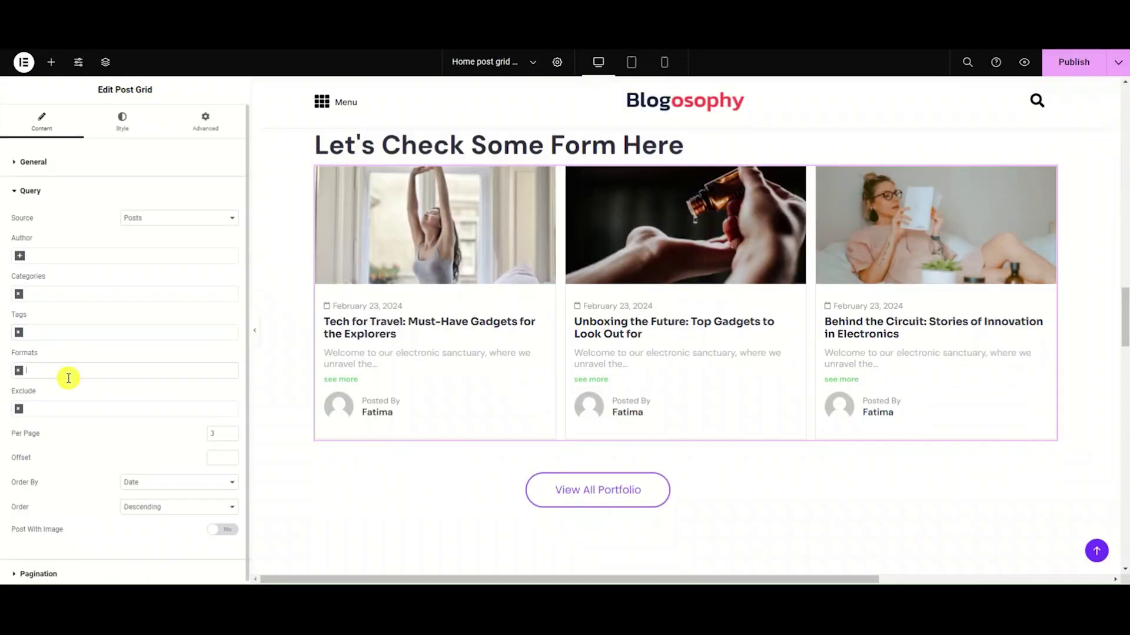
click(68, 378)
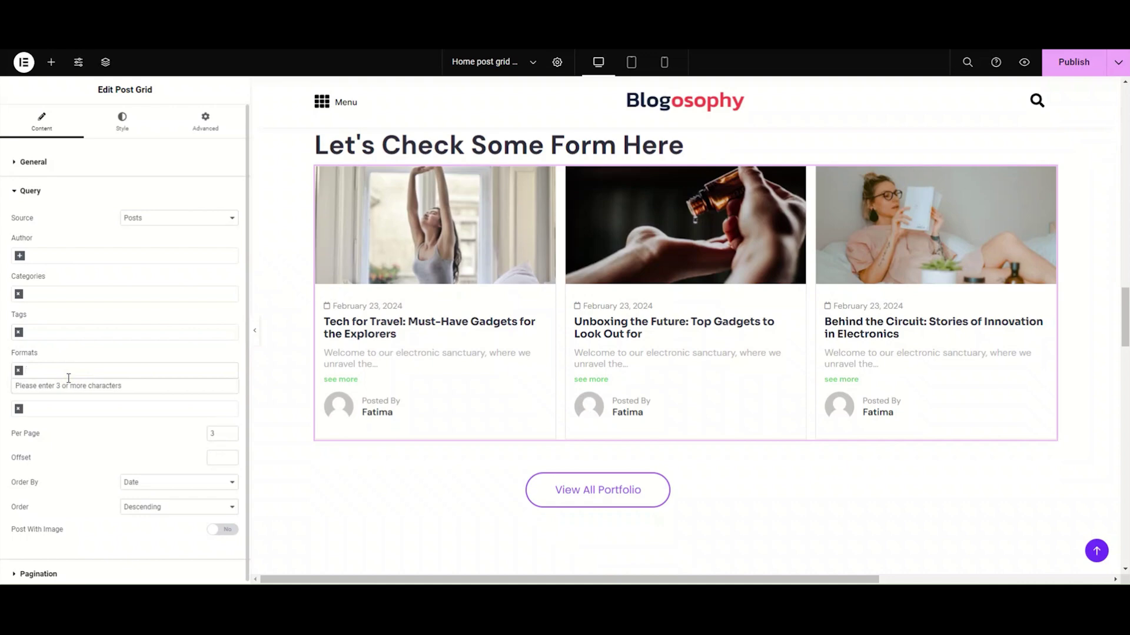
click(69, 378)
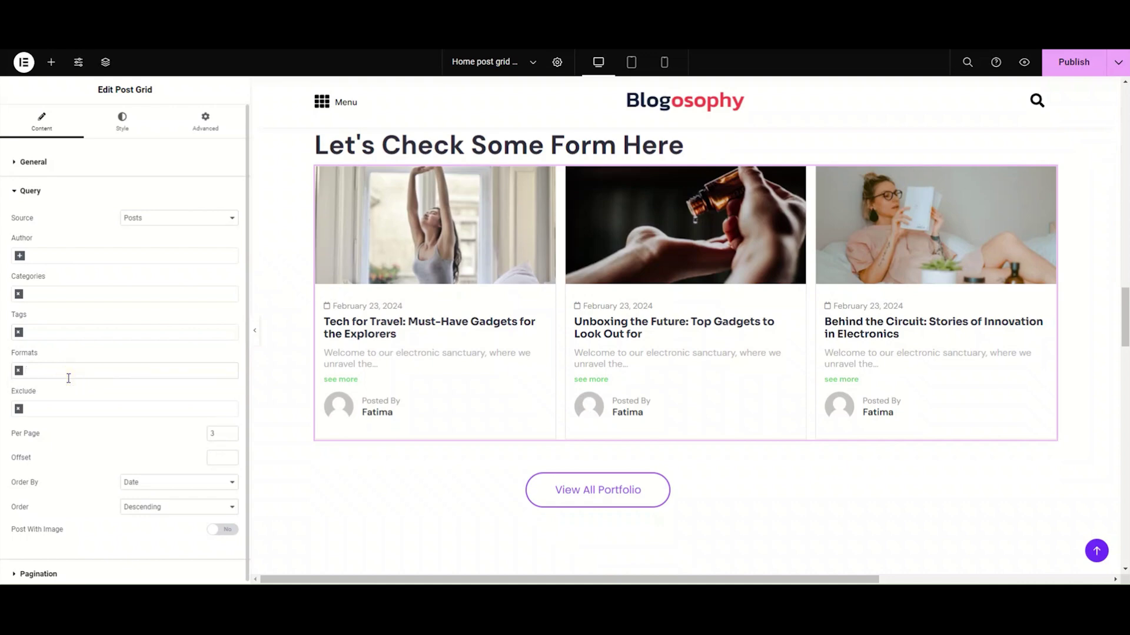
click(66, 409)
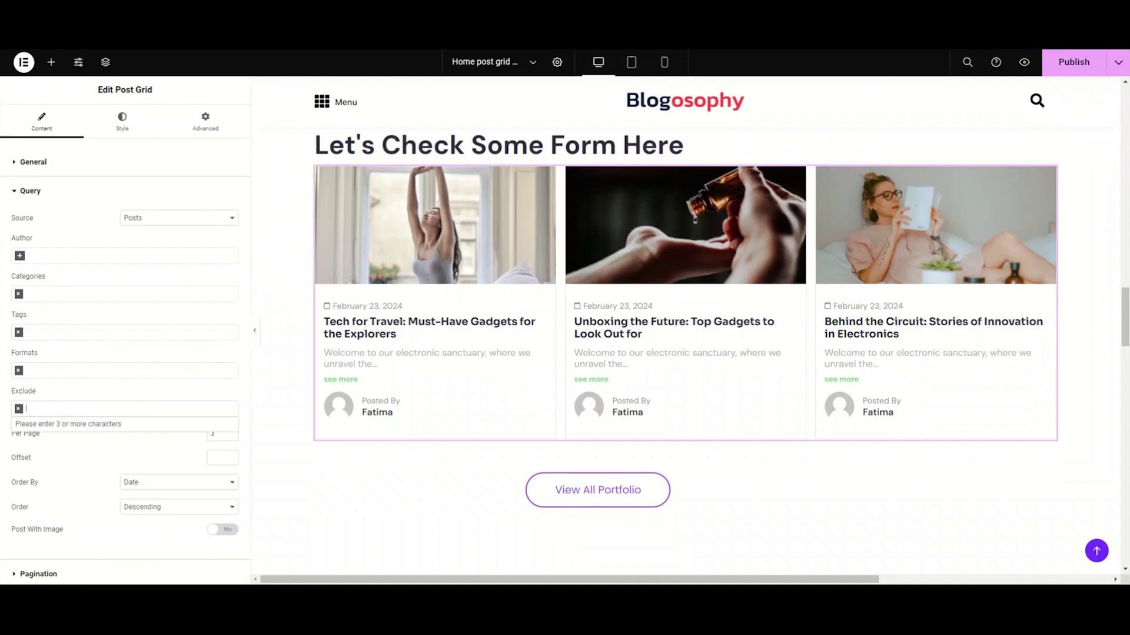
click(27, 410)
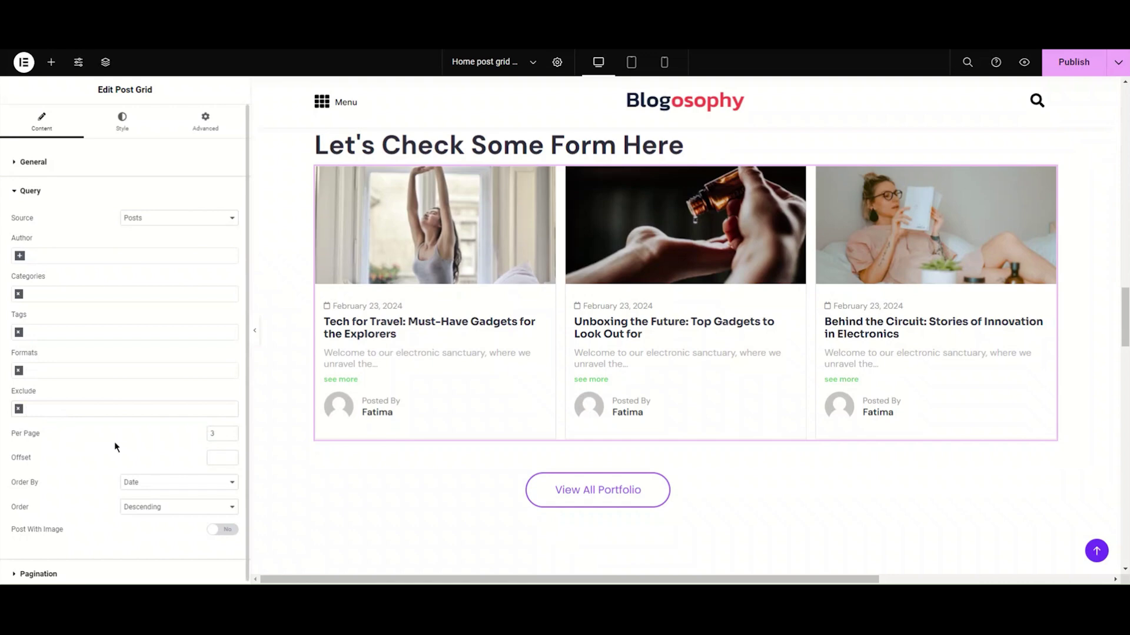
Try showing 1 and 2 posts per page in the grid, and return the number to 3.
click(224, 429)
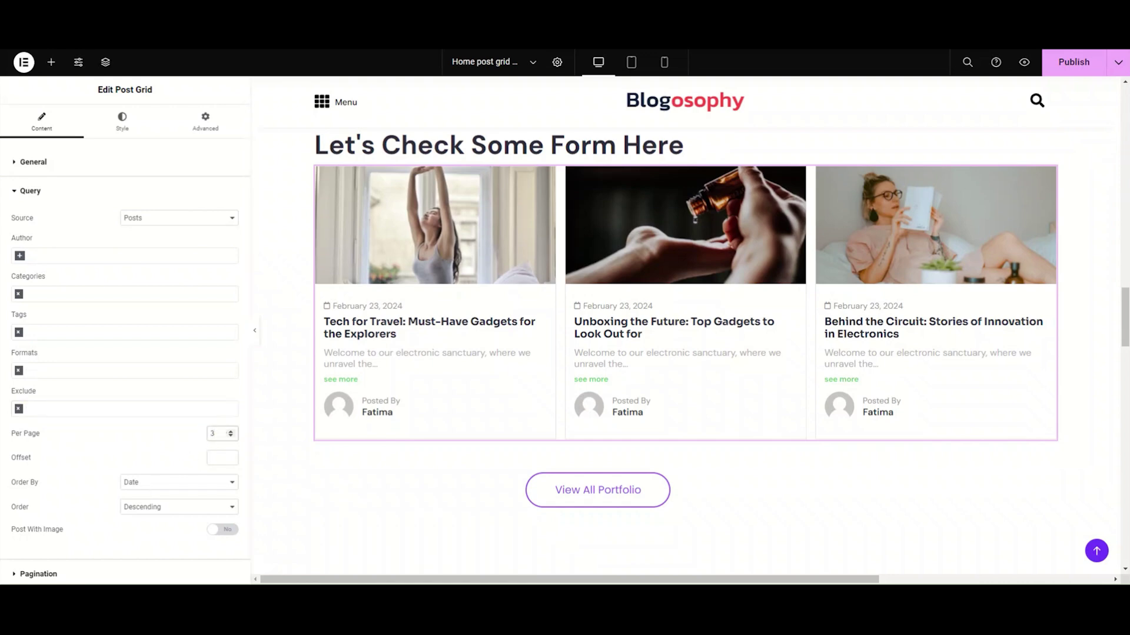
click(221, 432)
key(BackSpace)
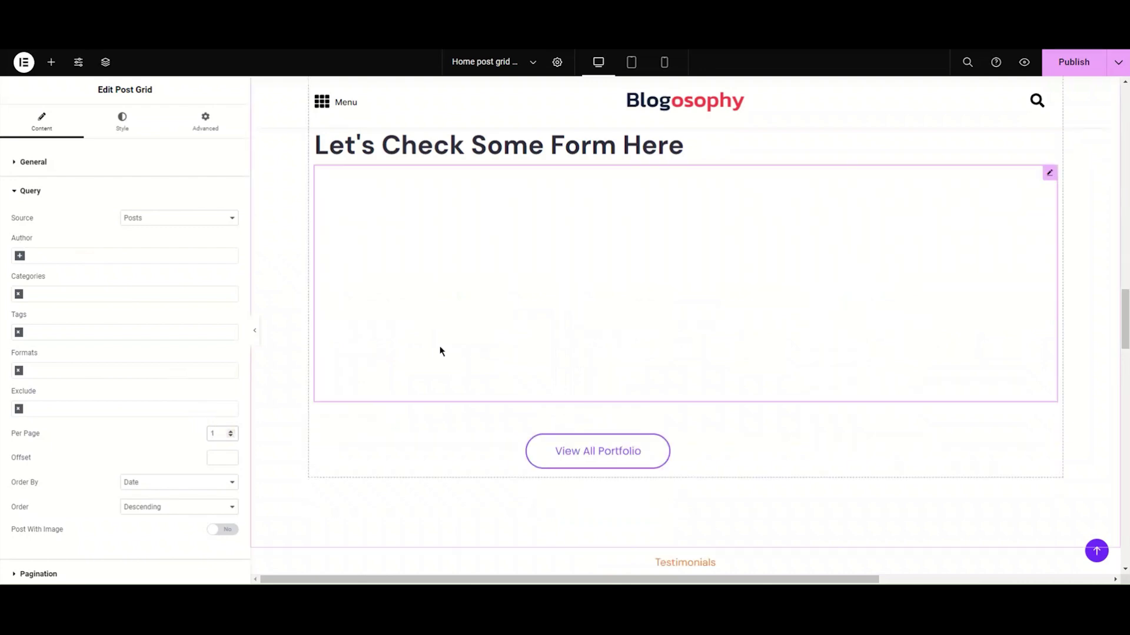
click(219, 434)
key(BackSpace)
text(2)
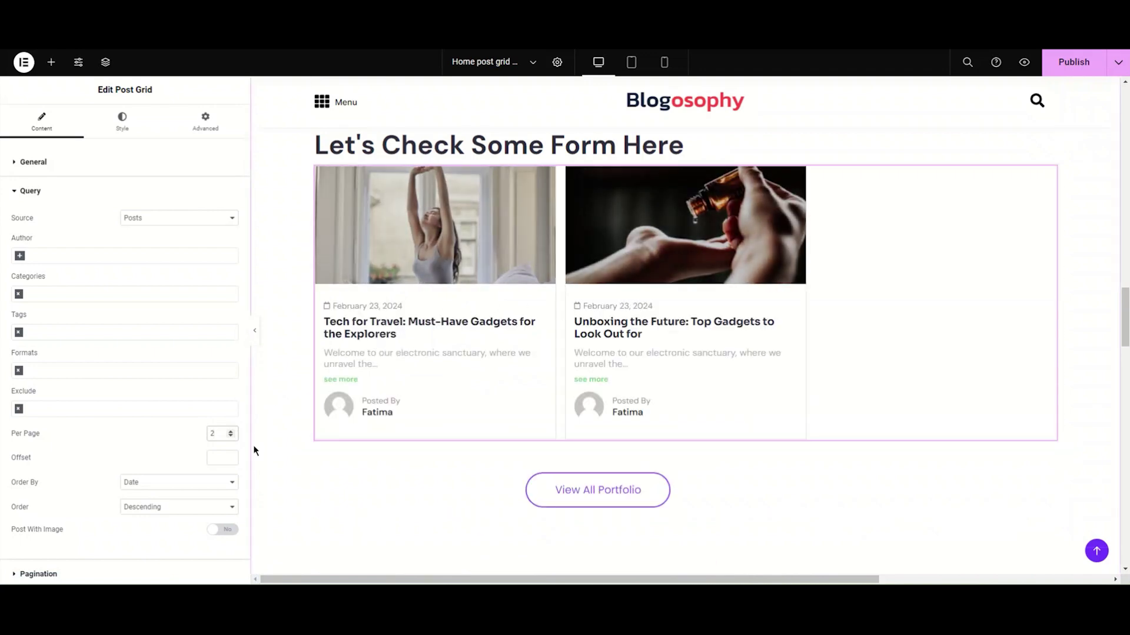
key(BackSpace)
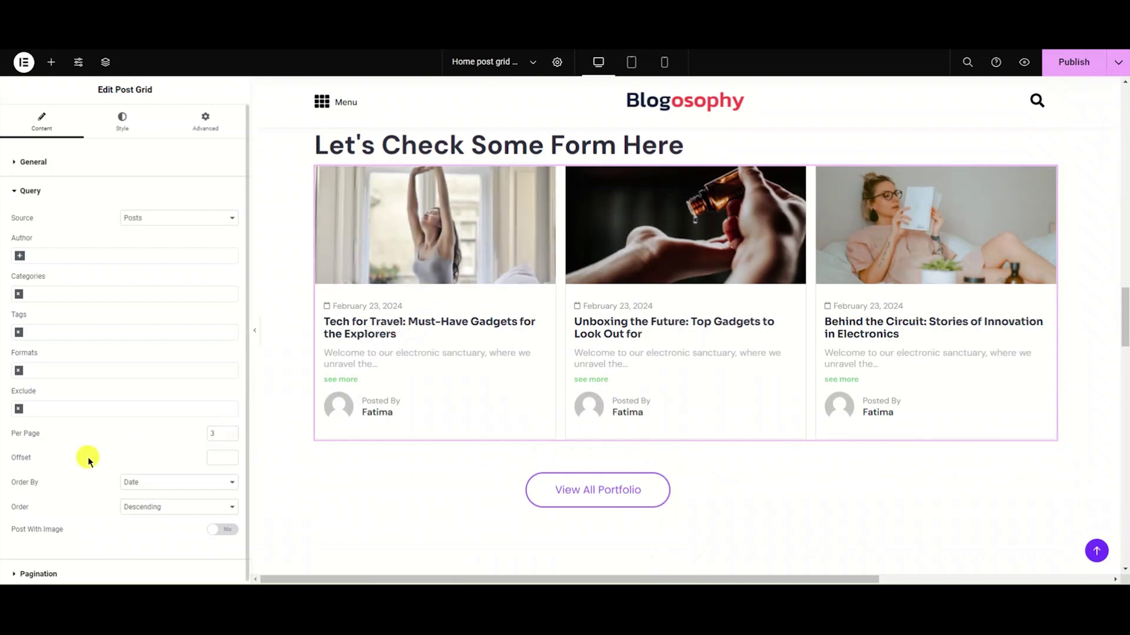
Try a post offset of 2, set it to 0, and order the posts by Date.
click(231, 455)
click(231, 455)
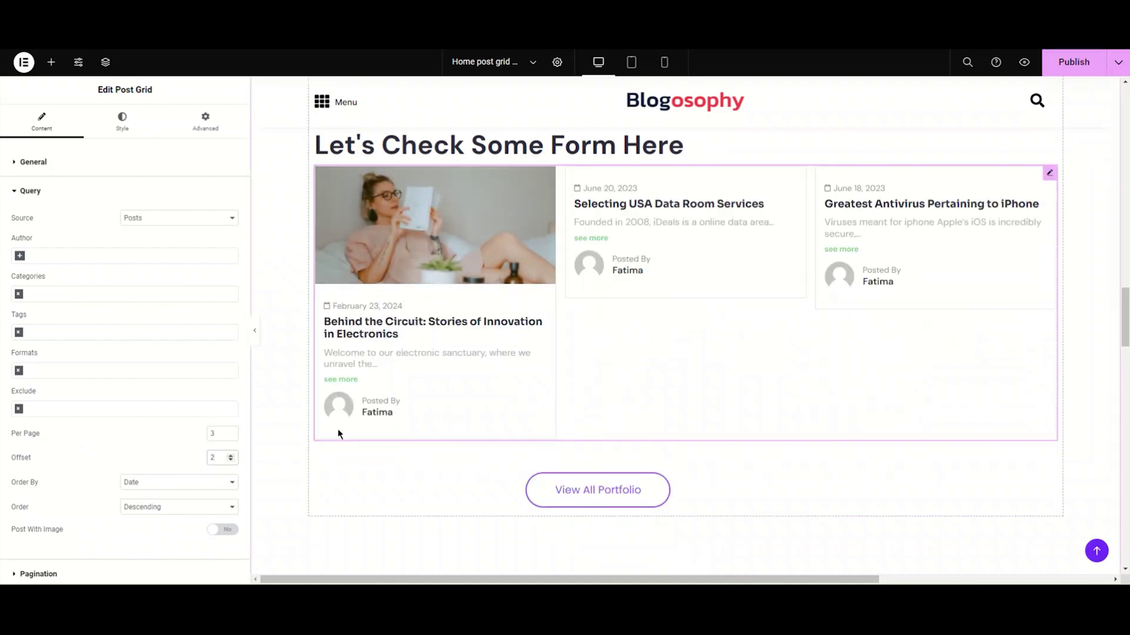
click(231, 460)
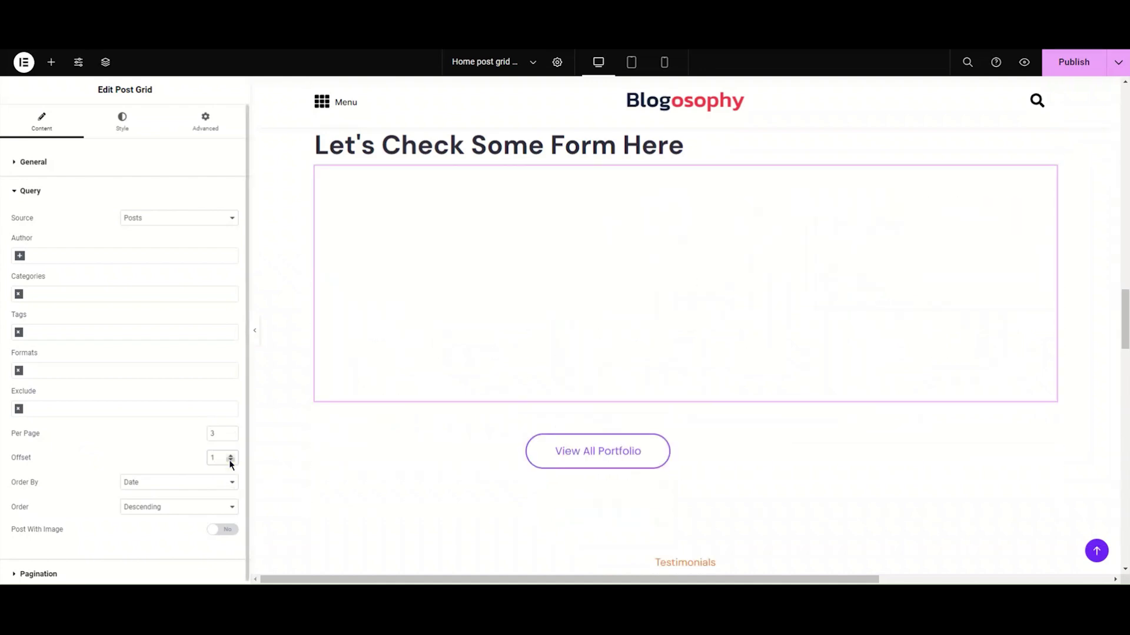
click(231, 461)
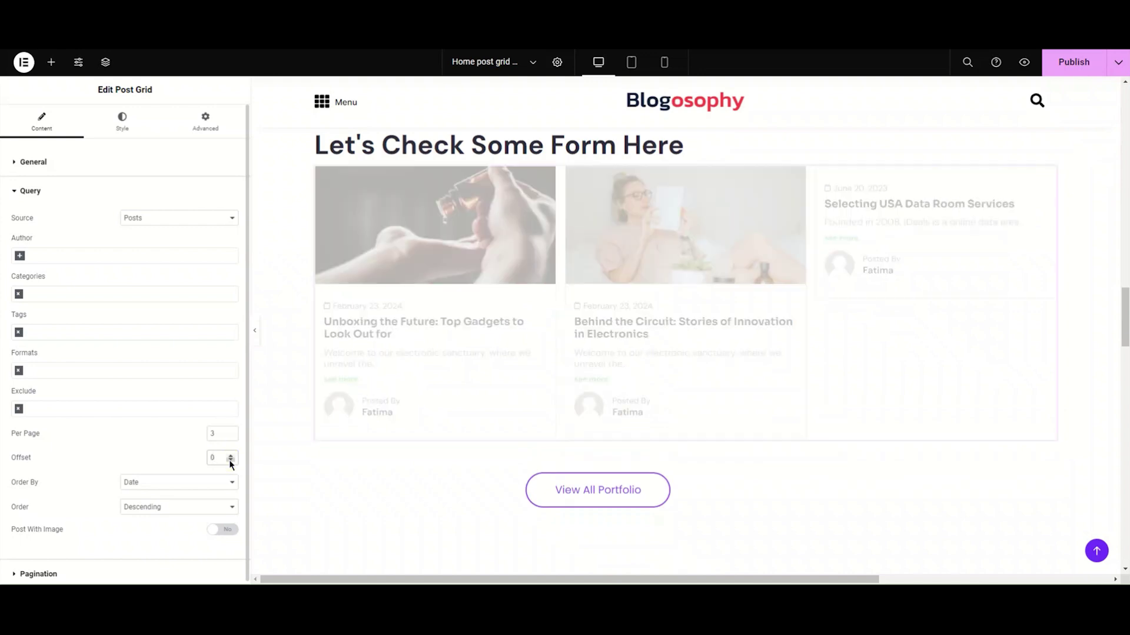
click(164, 481)
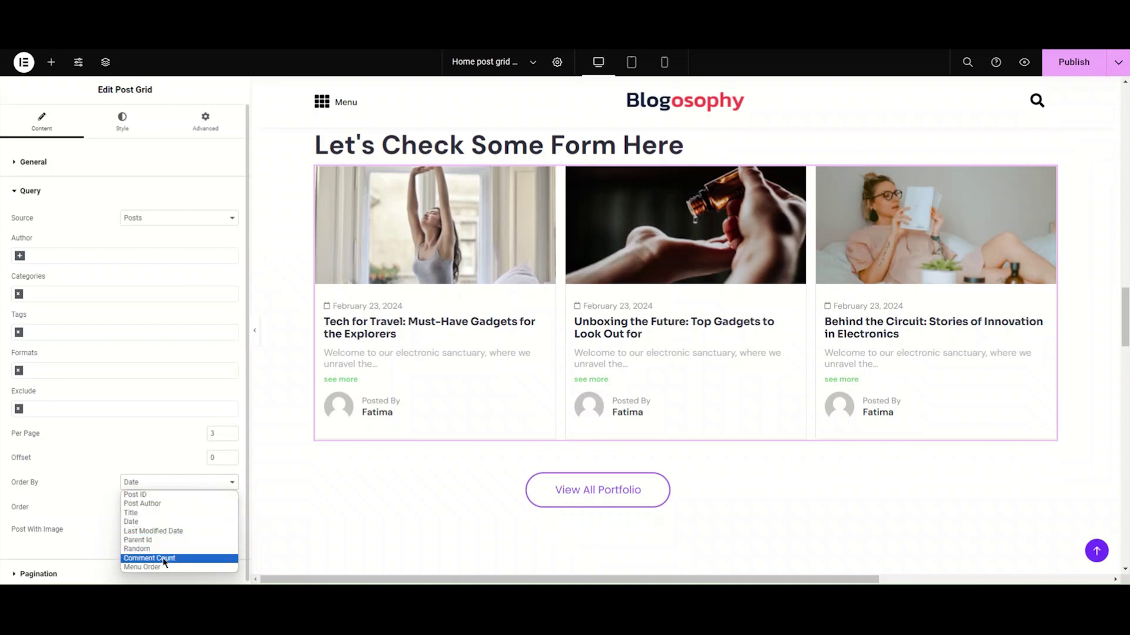
click(158, 522)
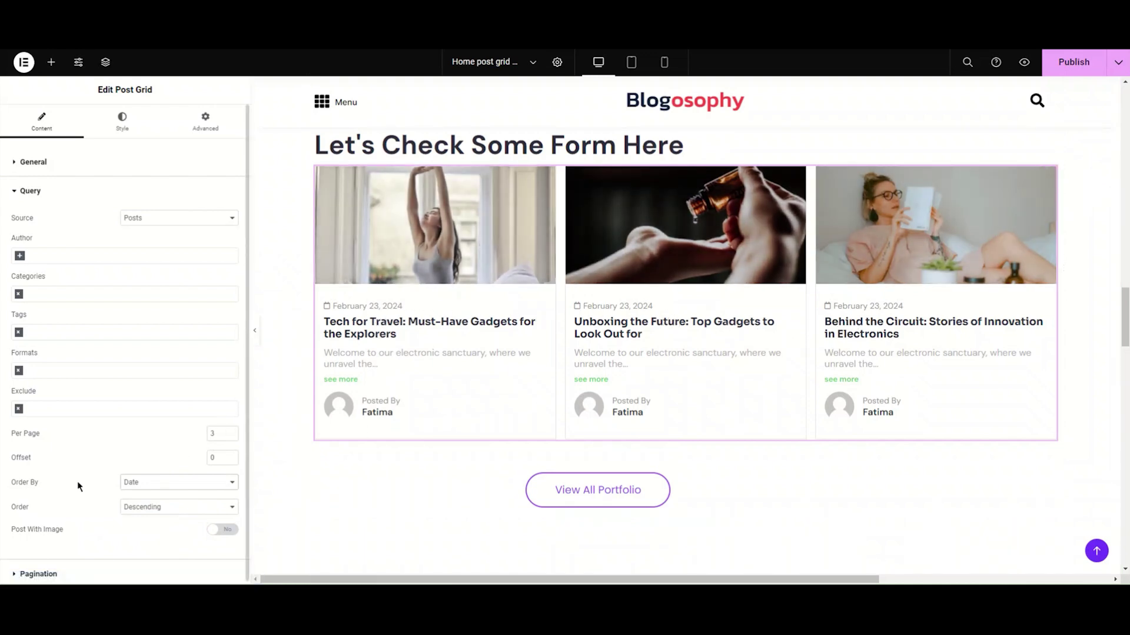
Try Ascending order and the Post With Image filter in the grid's query, returning them to Descending and No.
click(196, 509)
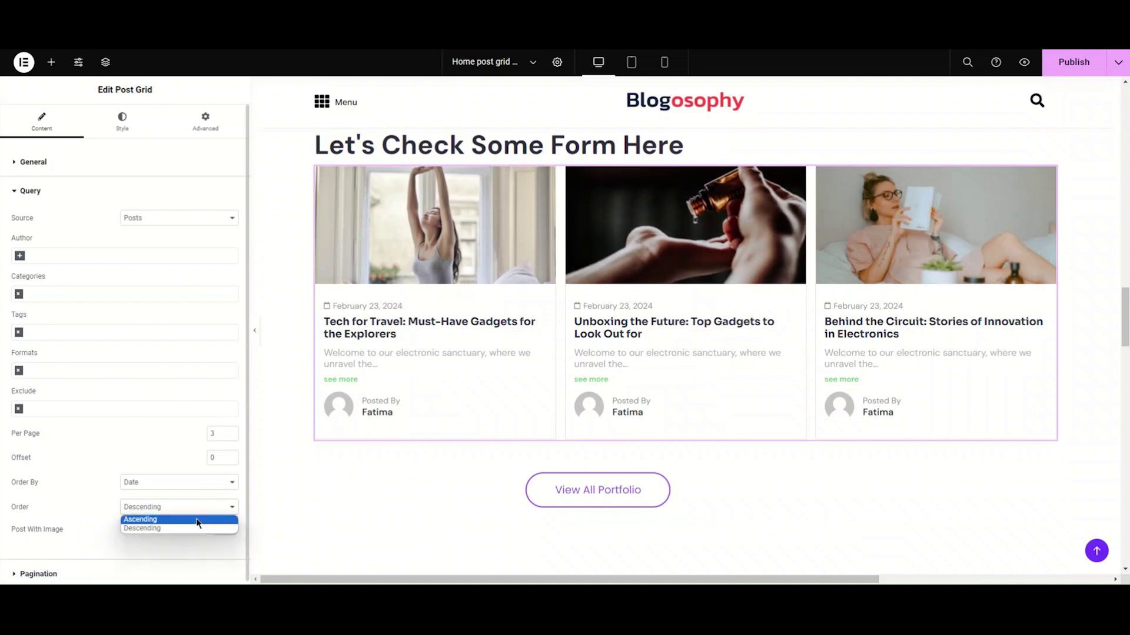
click(193, 521)
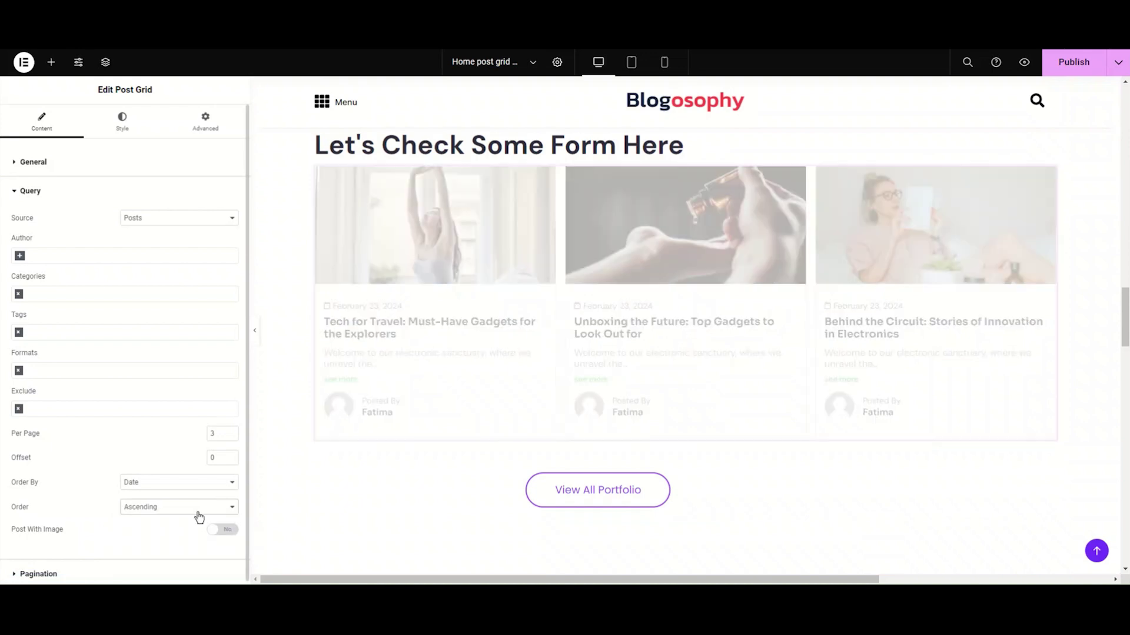
click(201, 512)
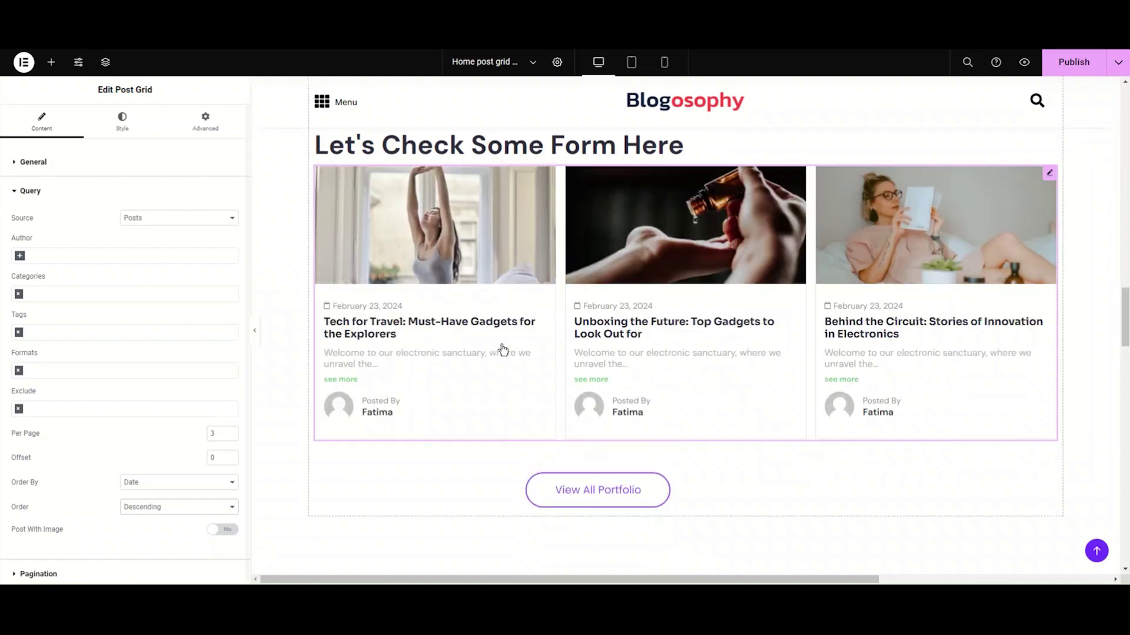
scroll(61, 487, down, 1)
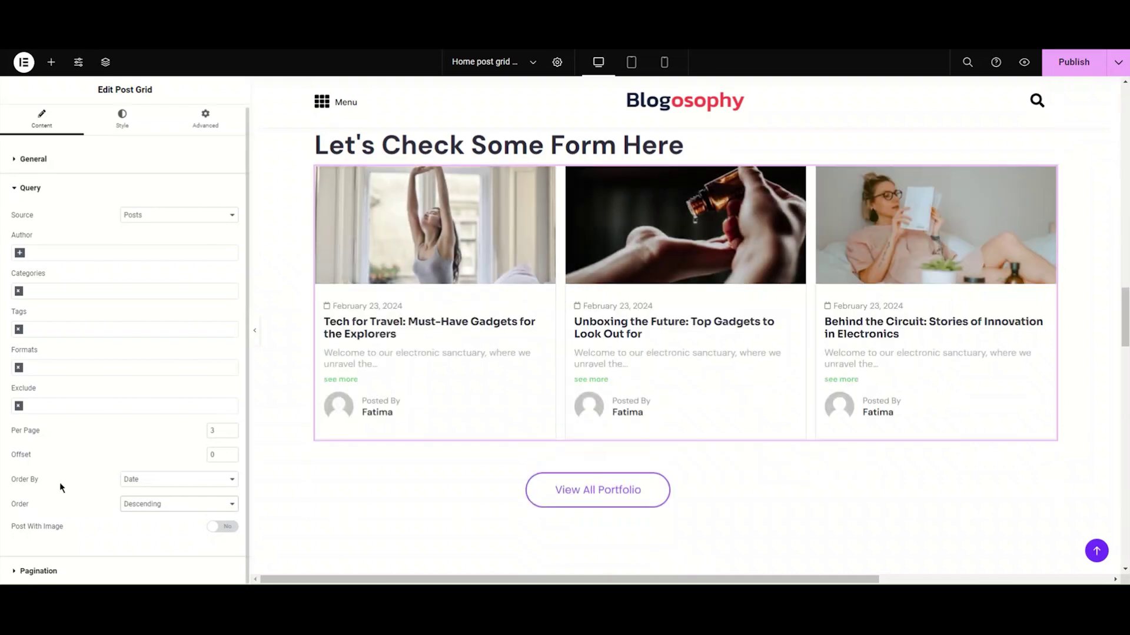
click(227, 530)
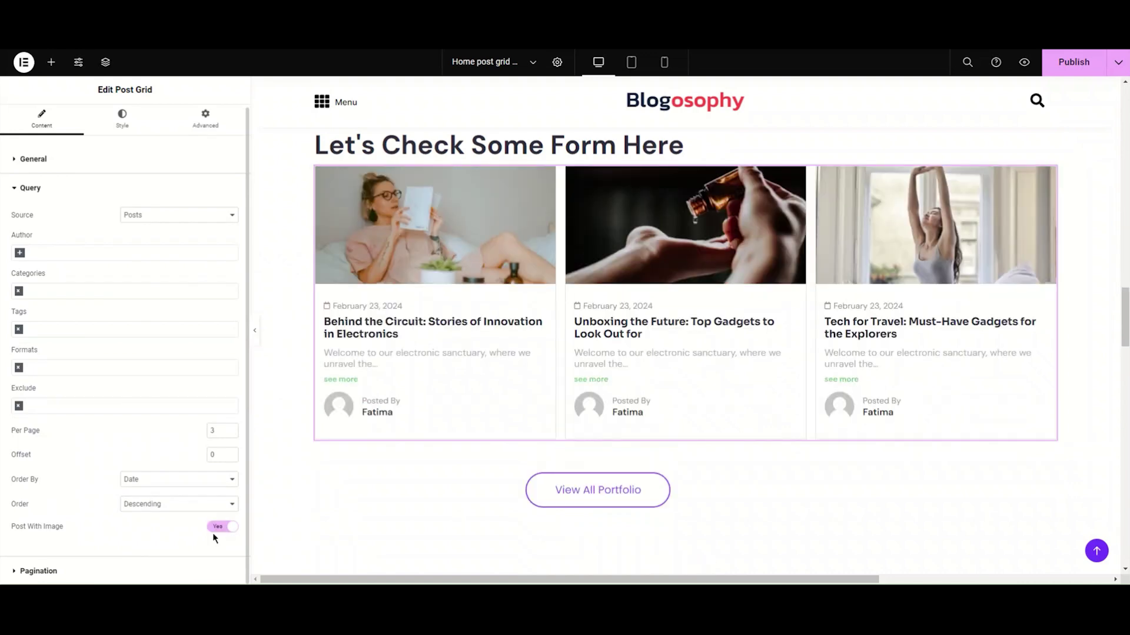
click(213, 532)
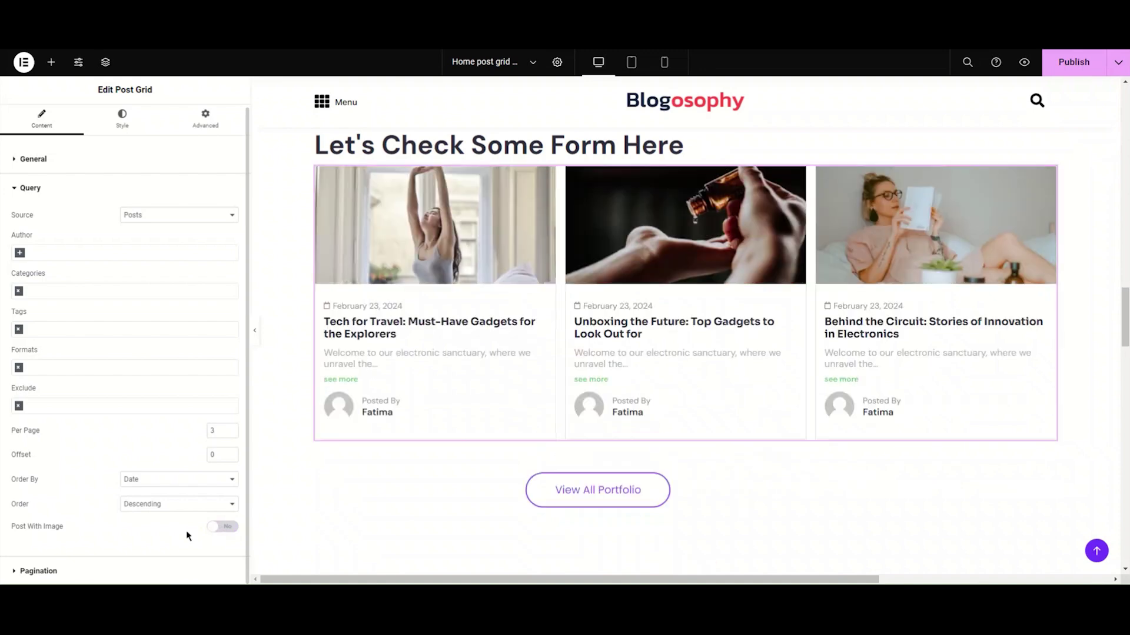
Turn on pagination for the post grid.
click(44, 190)
click(55, 219)
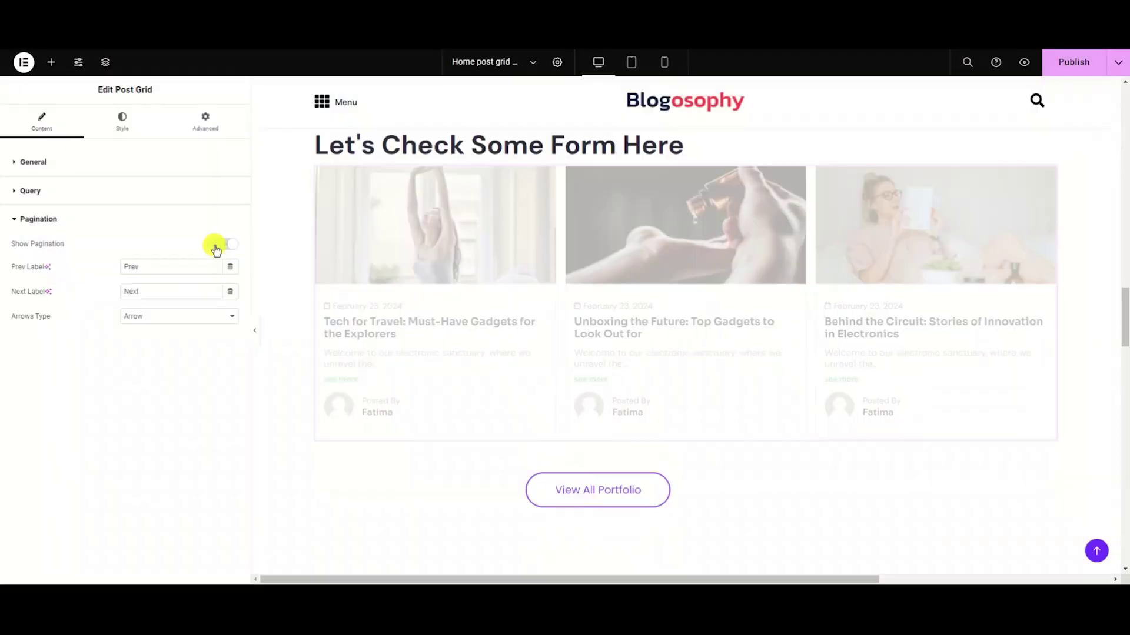
click(218, 243)
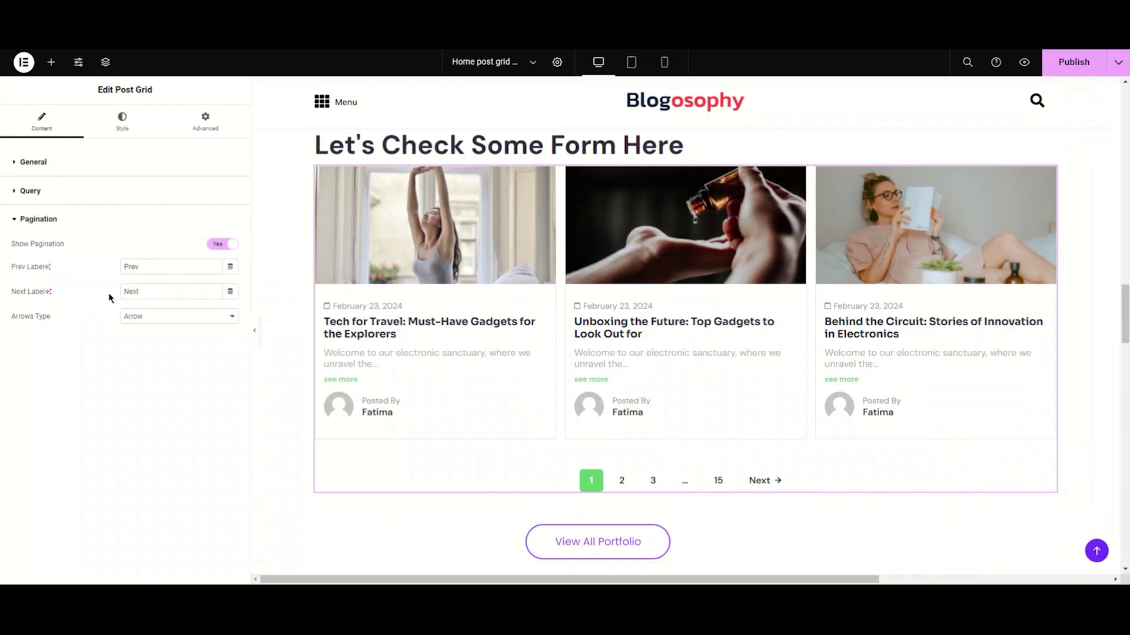
Try "backward" as the pagination's previous label and "forward" as its next label.
click(159, 265)
key(ctrl+a)
text(ba)
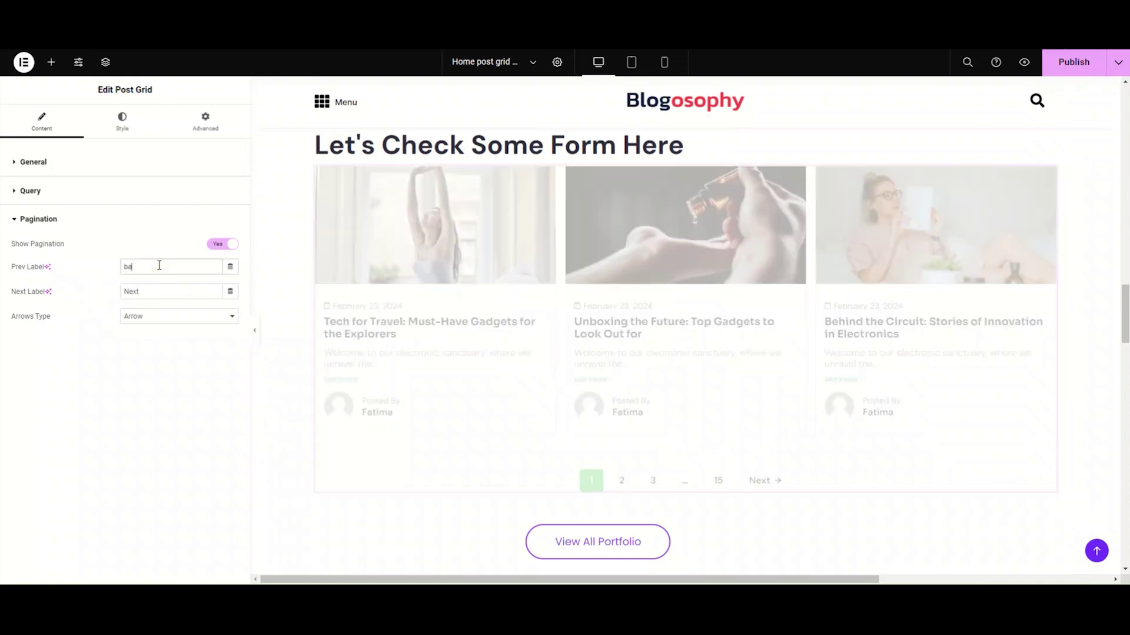
text(ckward)
double_click(187, 289)
text(forward)
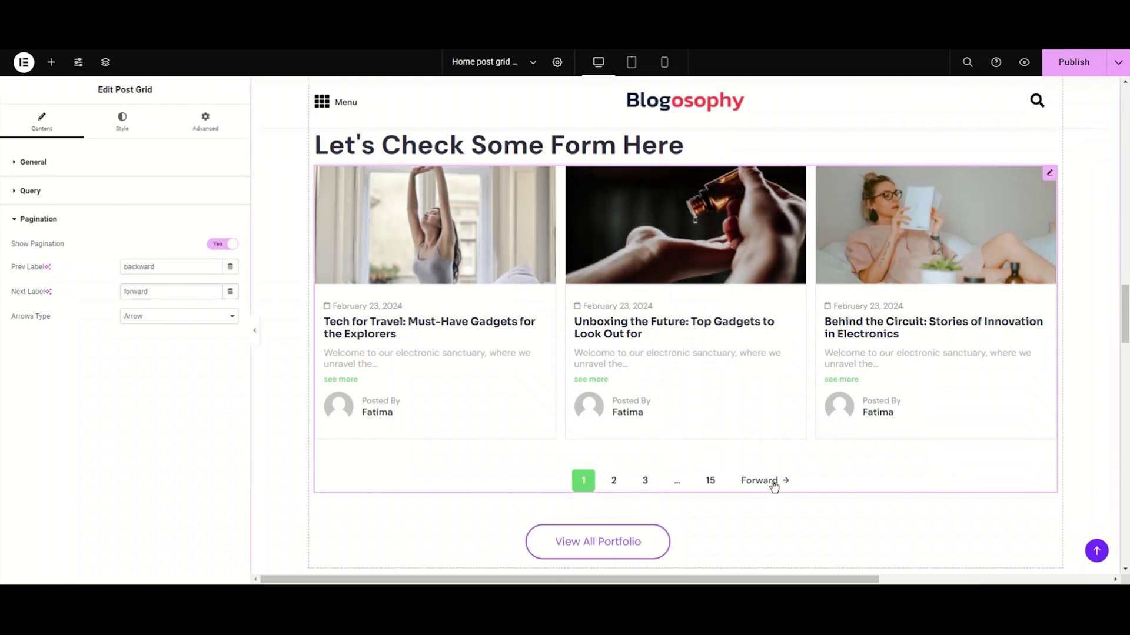
Set the pagination labels to "previous" and "next".
drag(179, 264, 131, 265)
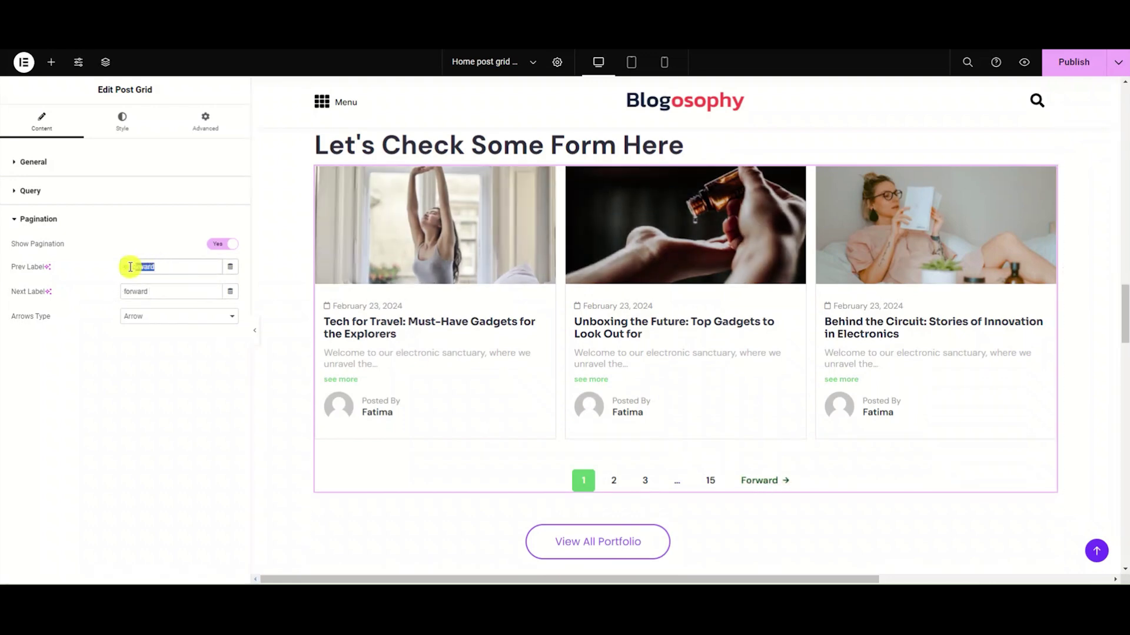
text(previous)
double_click(176, 293)
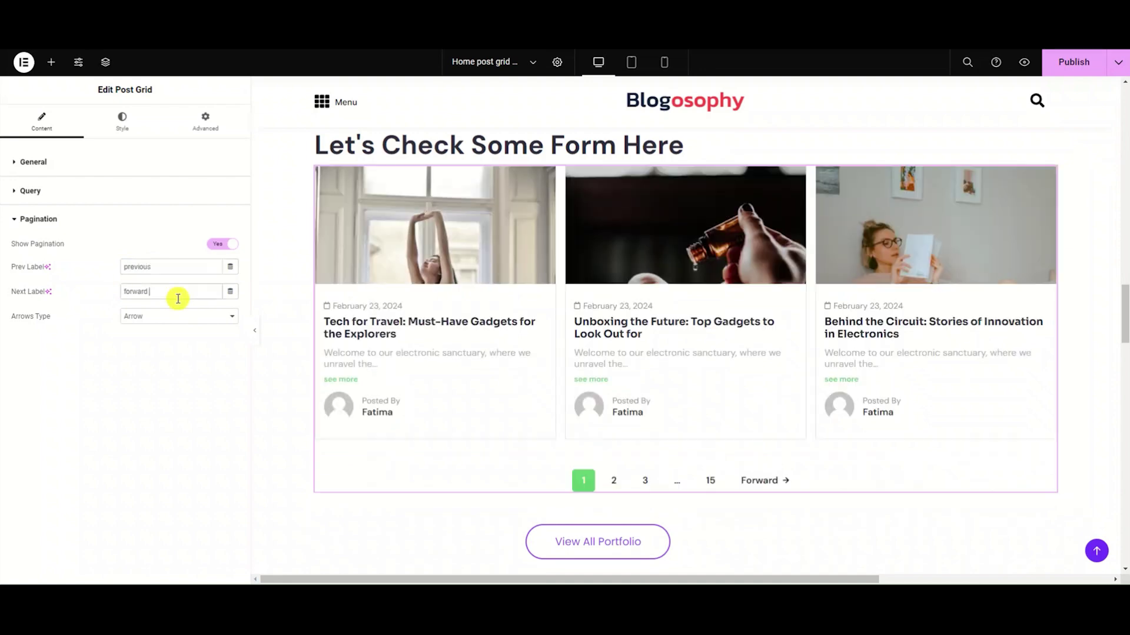
text(next)
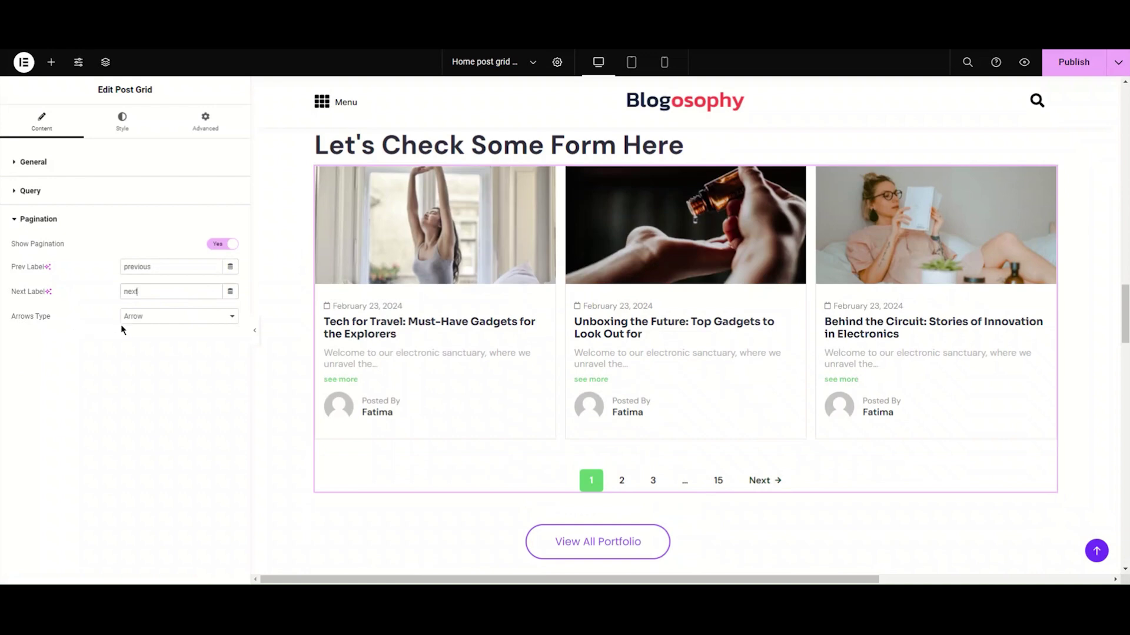
Try the Angle, Chevron and Caret arrow types for the pagination, and settle on Long Arrow.
click(165, 321)
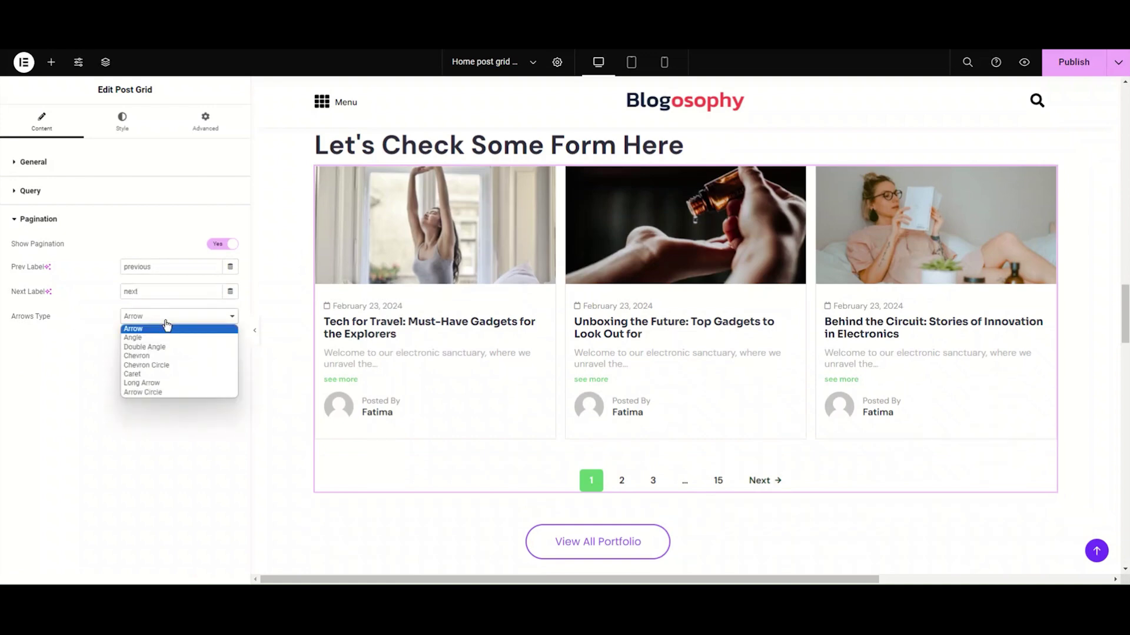
click(160, 337)
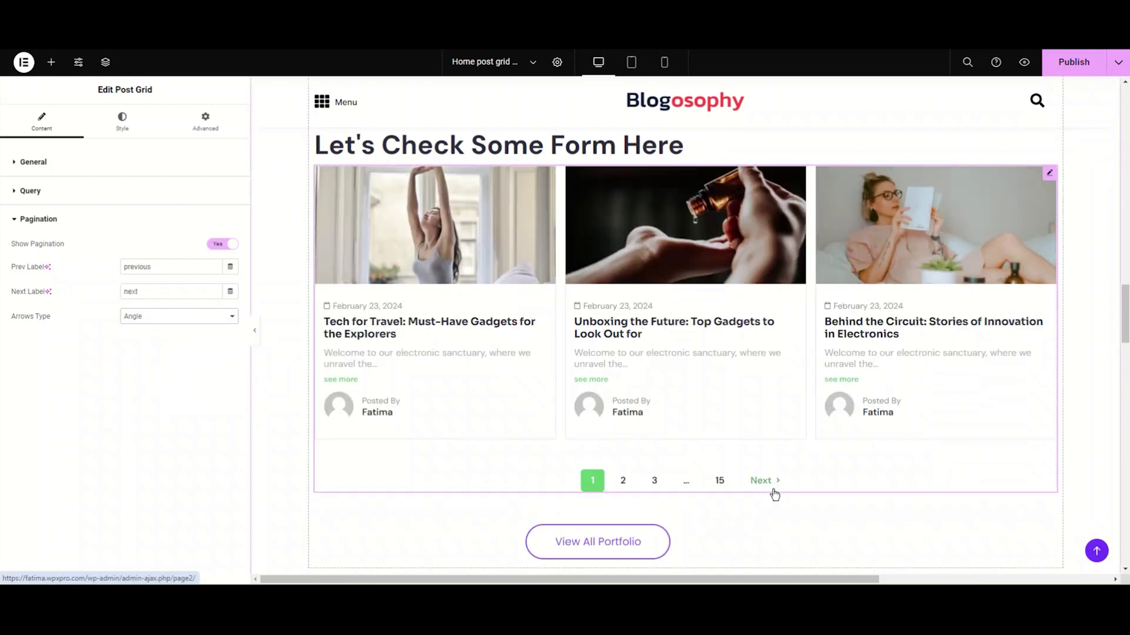
click(169, 320)
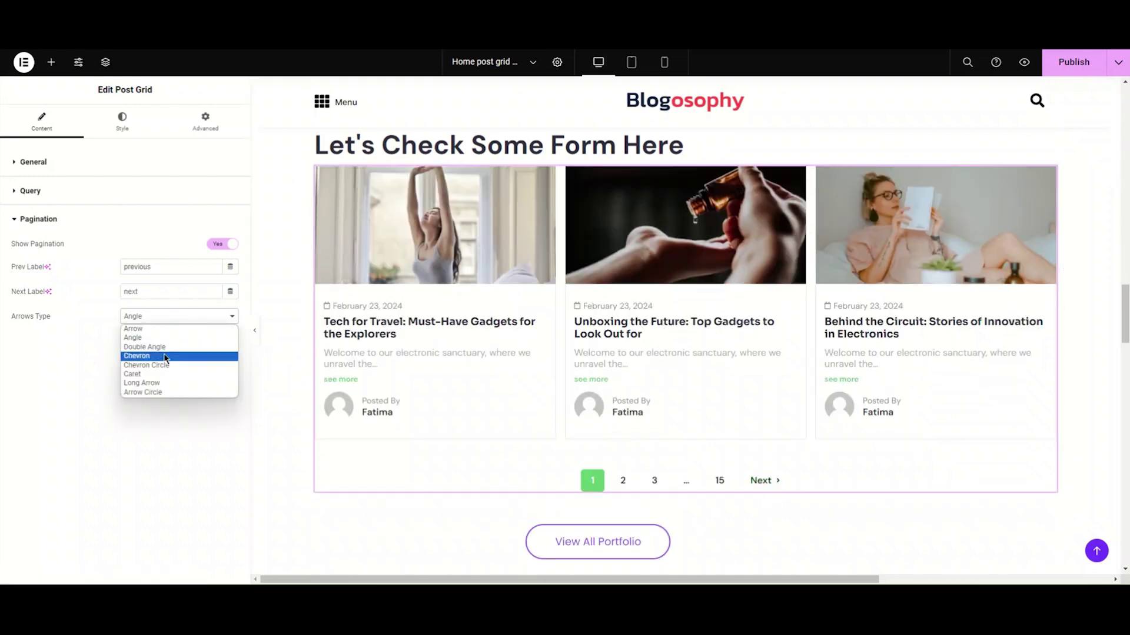
click(165, 356)
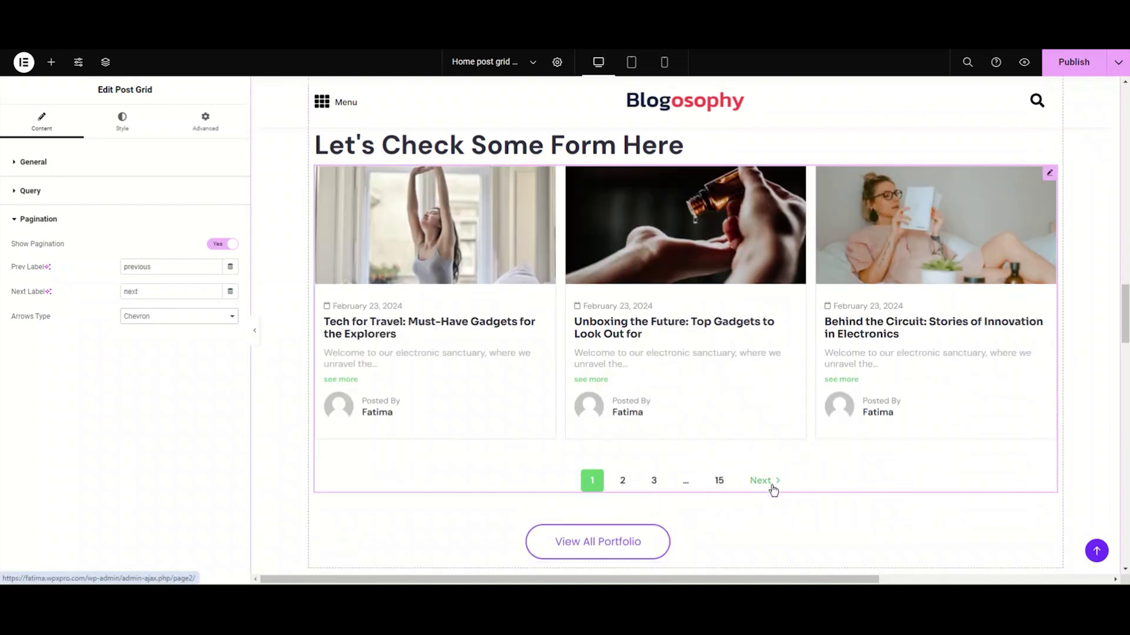
click(202, 318)
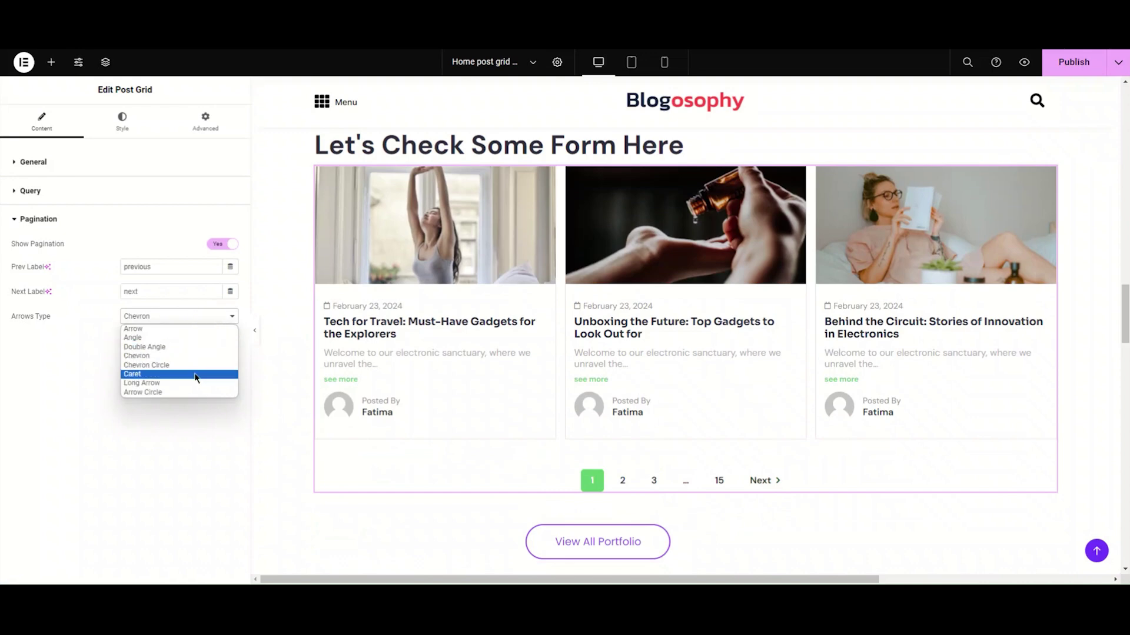
click(195, 375)
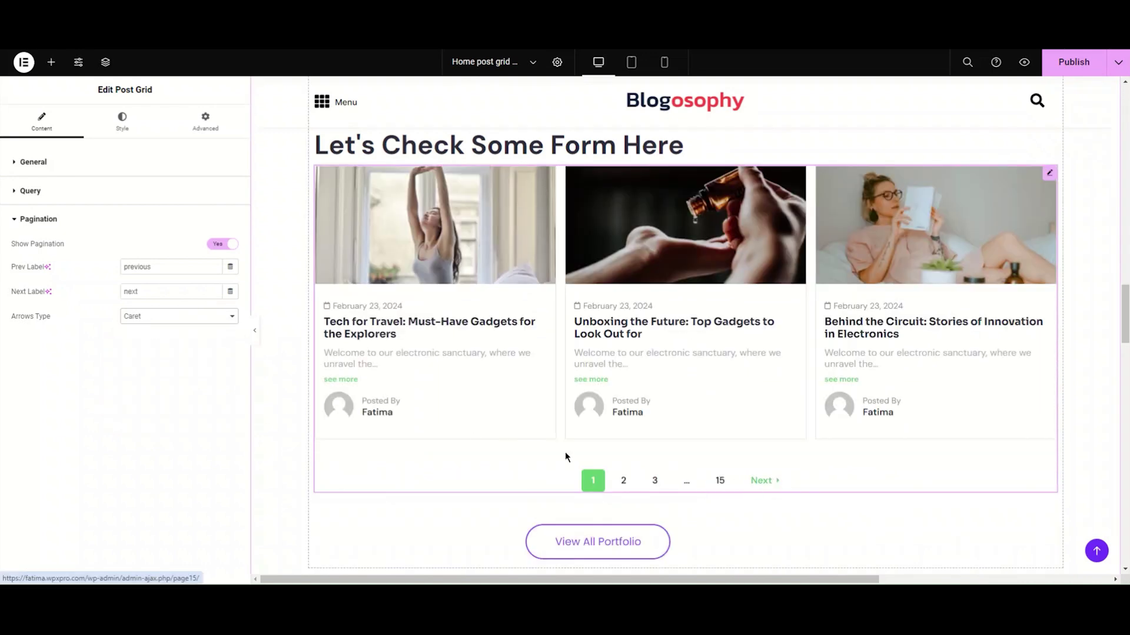
click(147, 318)
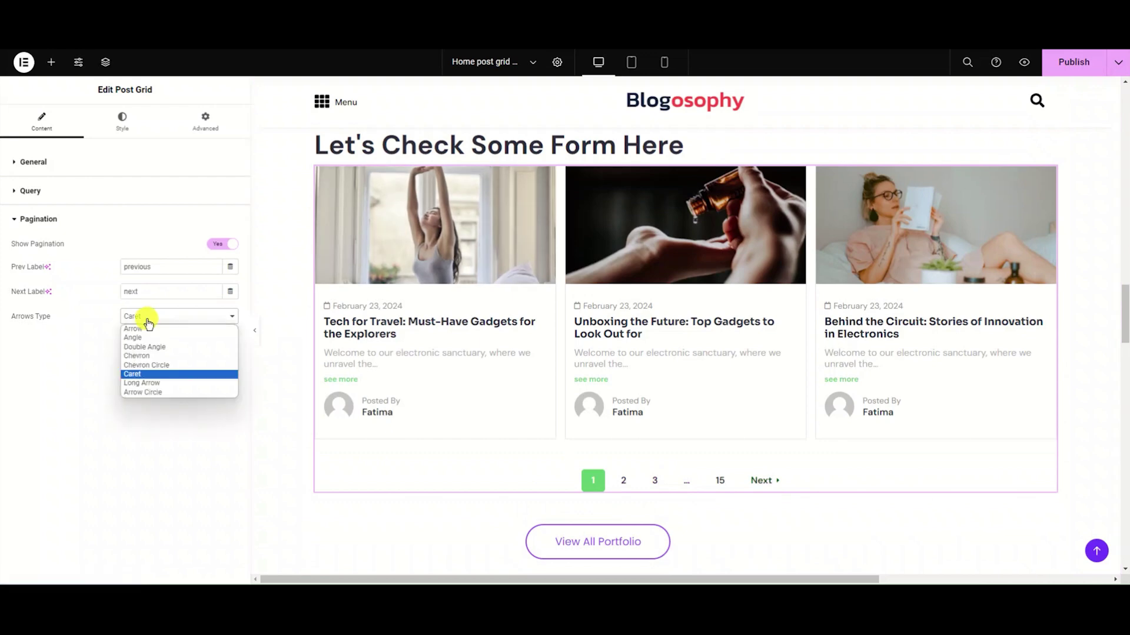
click(161, 384)
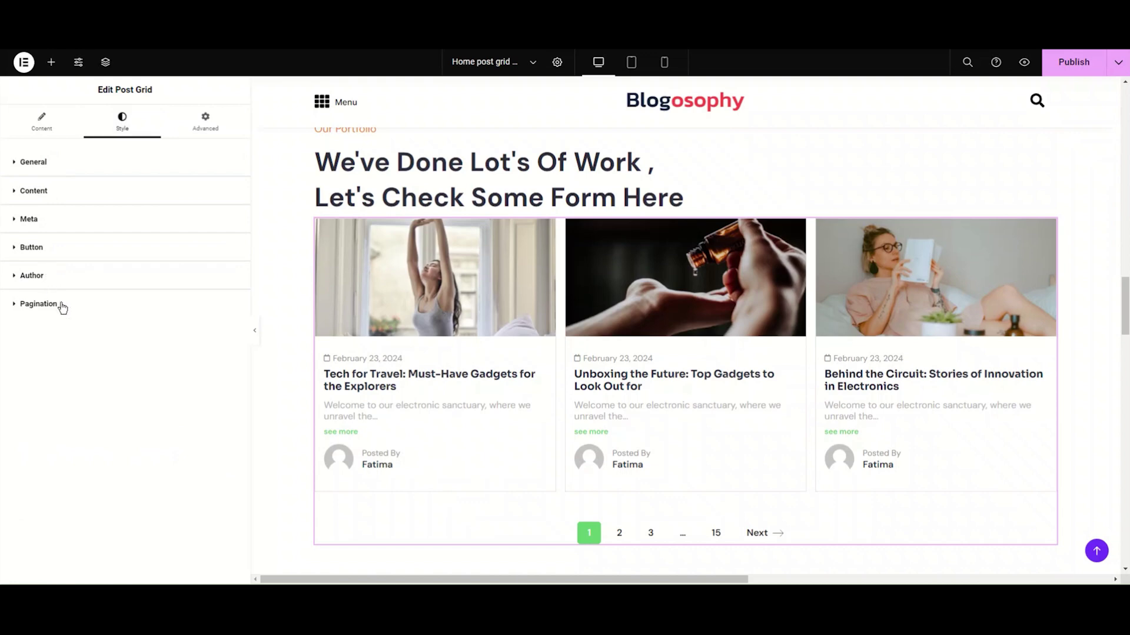
Try center and right alignment in the post grid's general style settings, and return the cards to left alignment.
click(63, 164)
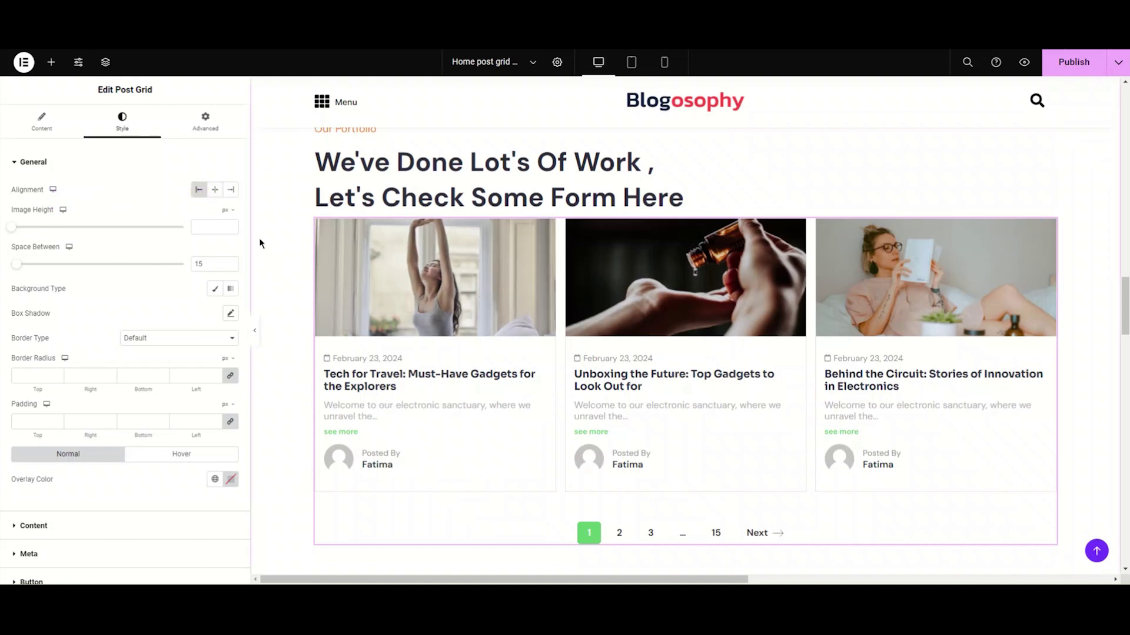
click(215, 190)
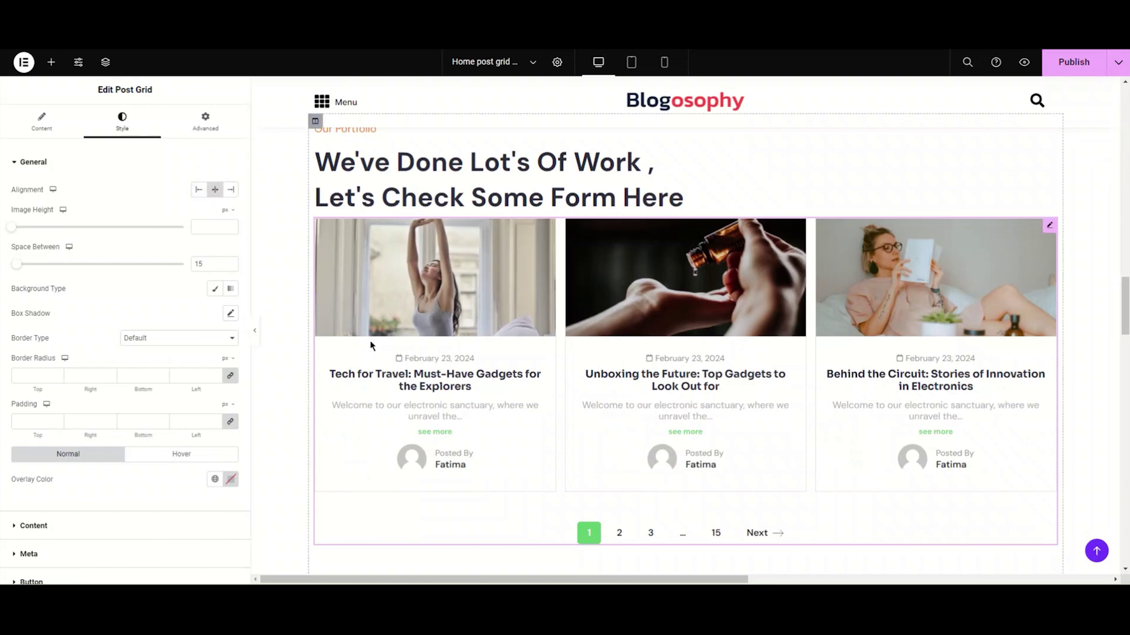
click(227, 192)
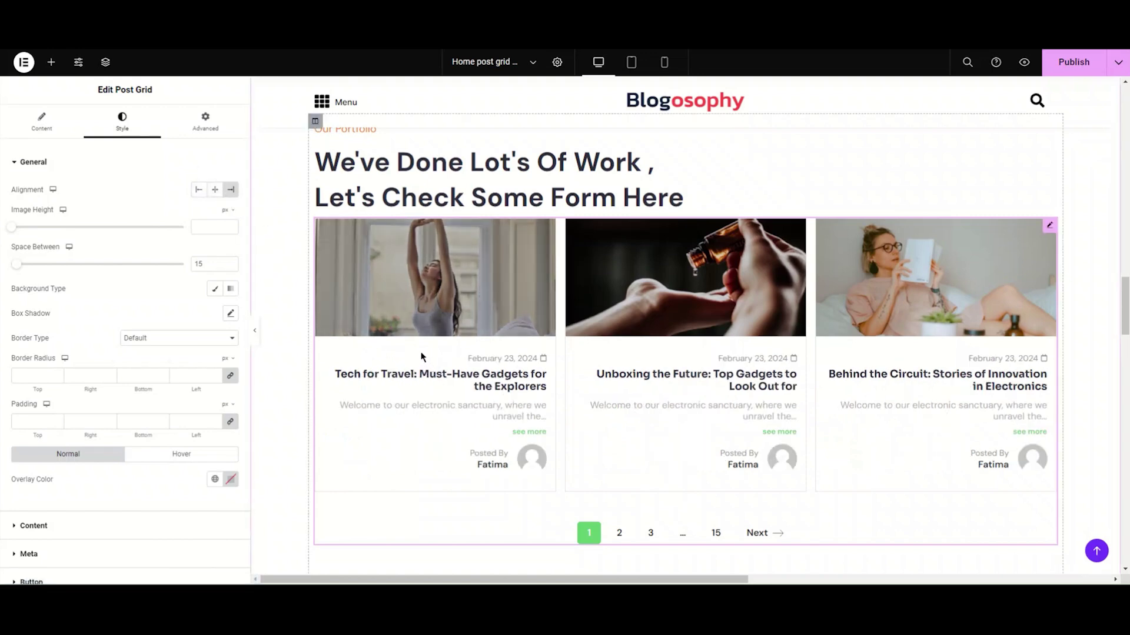
click(199, 193)
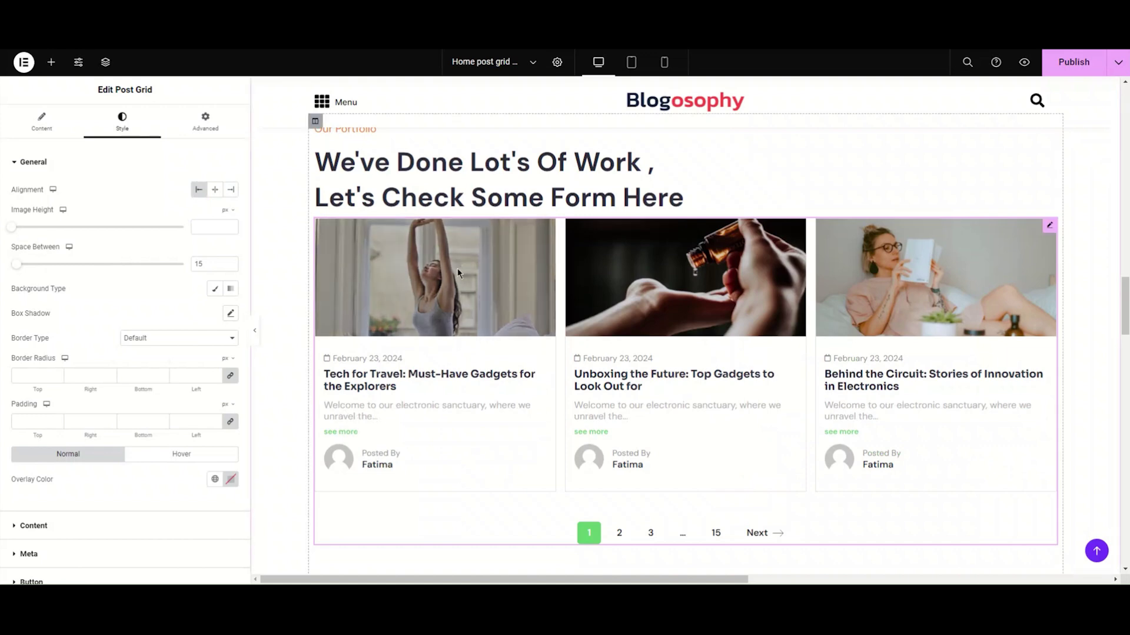
scroll(450, 270, up, 1)
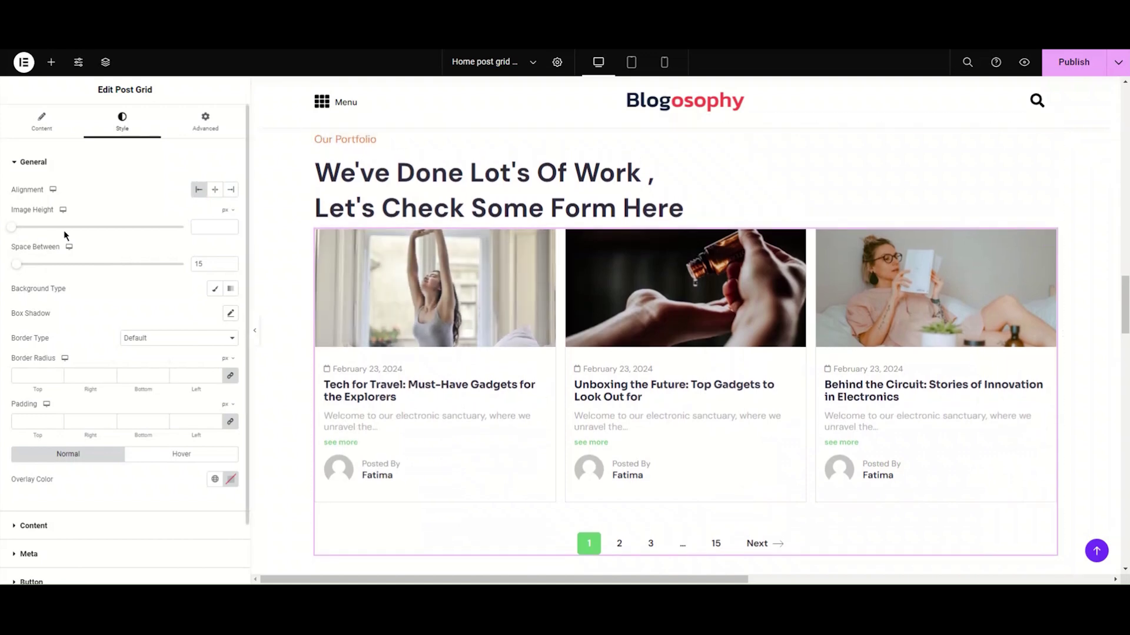
Try an image height of 579 px for the post cards, and clear the value again.
click(11, 230)
drag(12, 229, 93, 228)
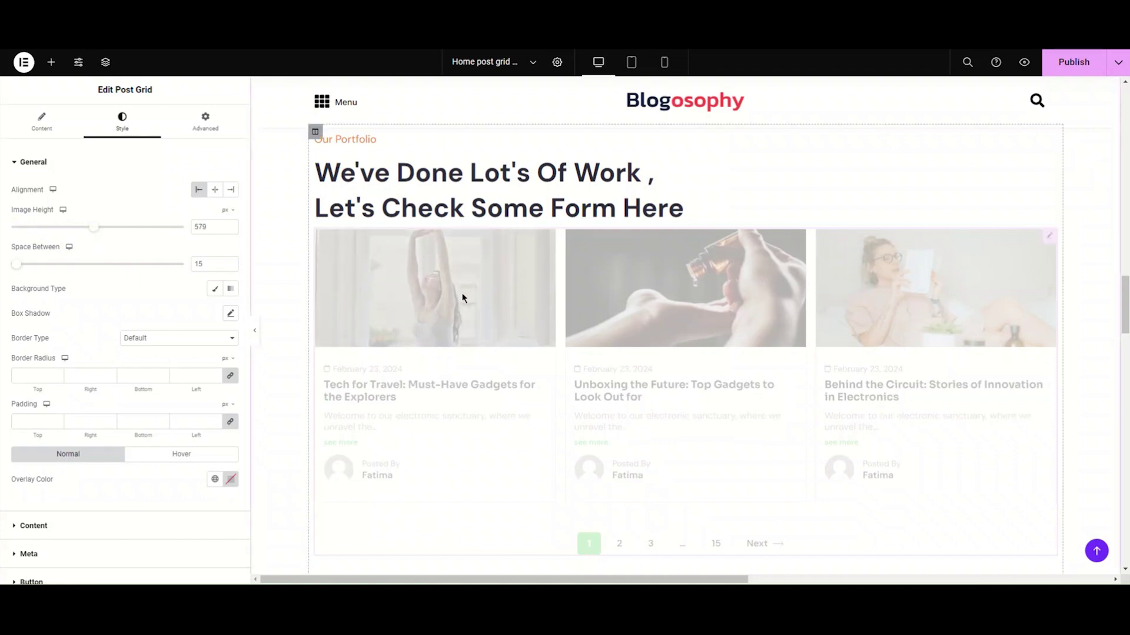
scroll(563, 339, down, 3)
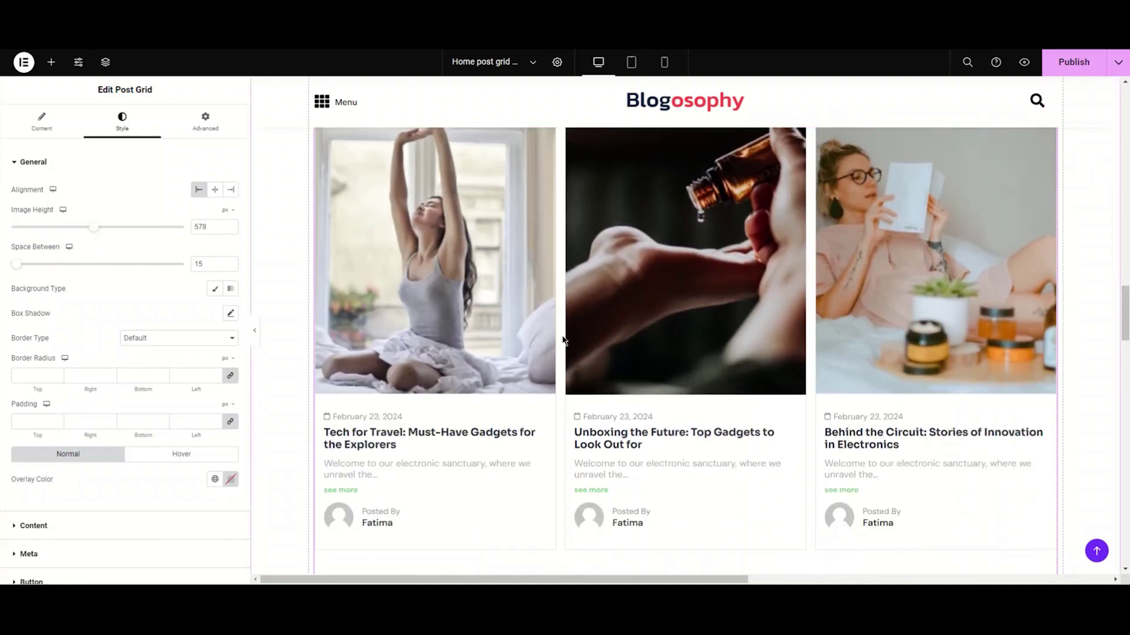
double_click(213, 228)
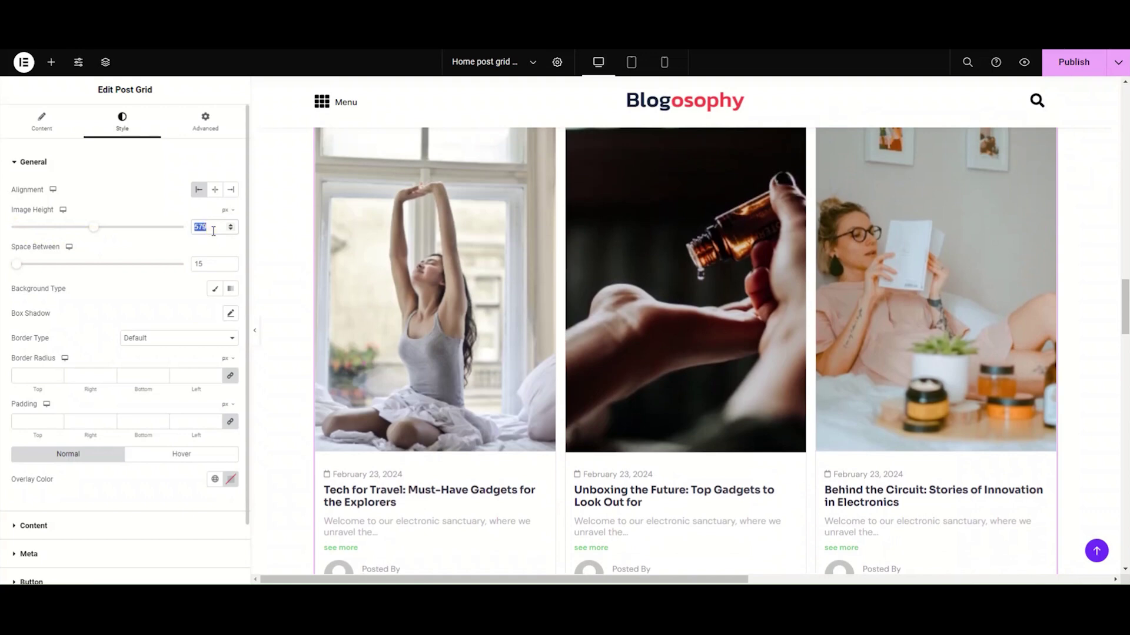
key(BackSpace)
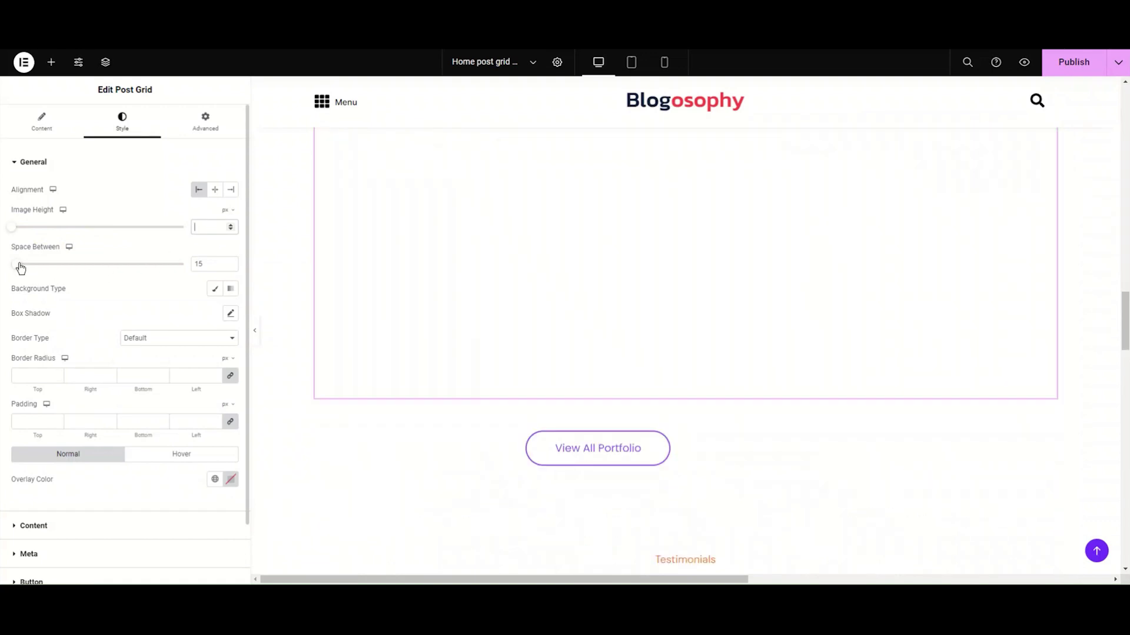
Try a spacing of 117 between the post cards, and set it to 20.
drag(13, 263, 52, 264)
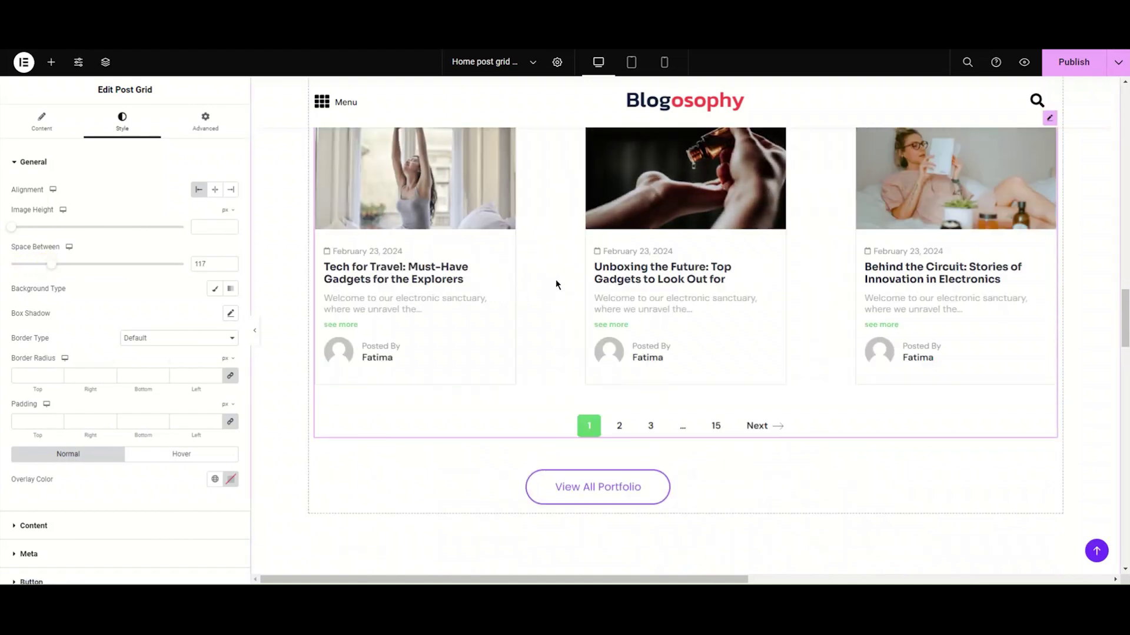
double_click(211, 263)
key(BackSpace)
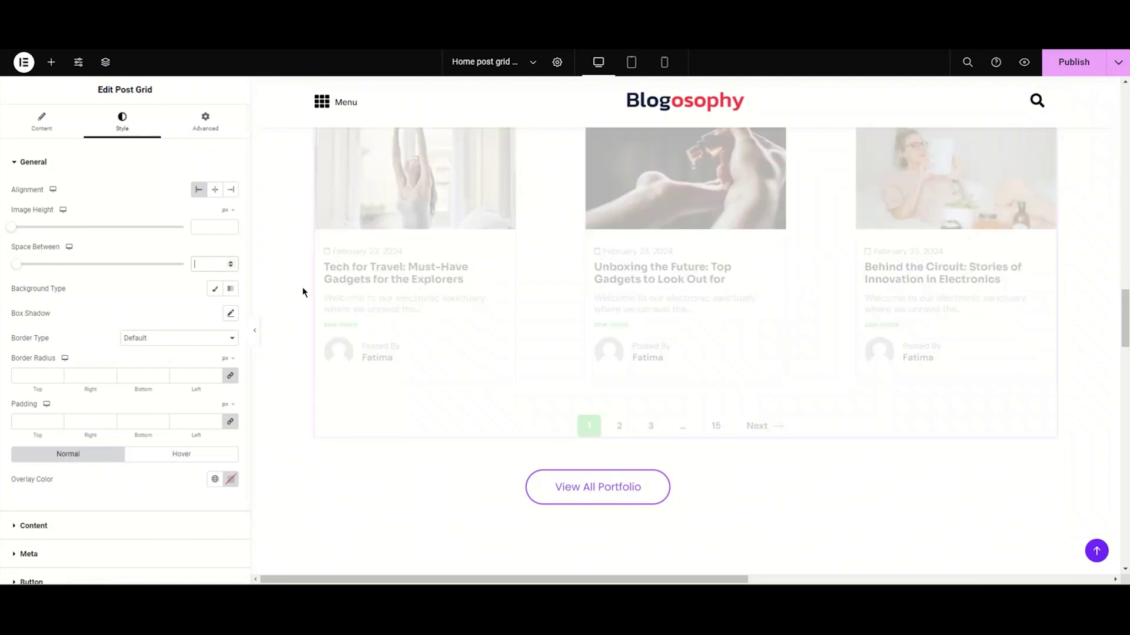
text(20)
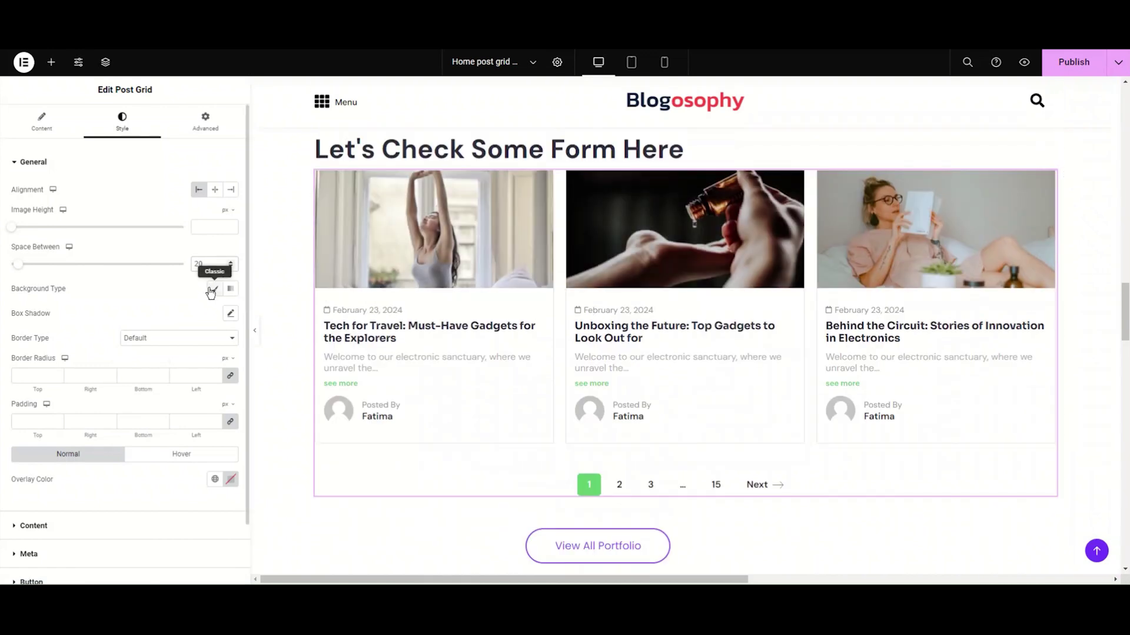
Try the Primary global color as the classic background of the post cards, and clear the color again.
click(215, 290)
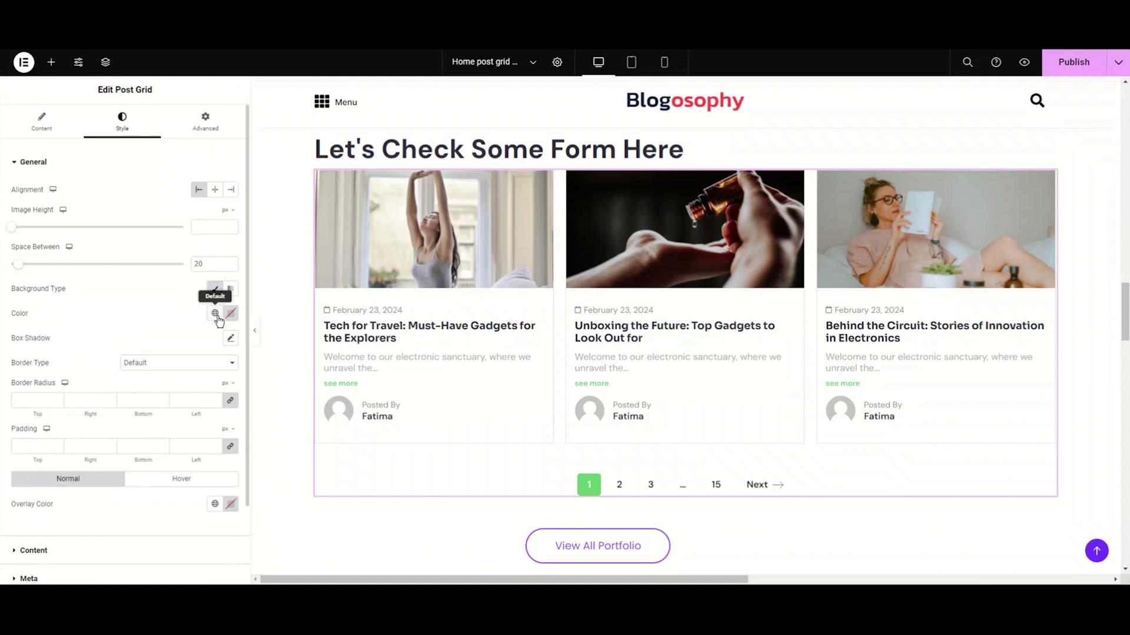
click(215, 313)
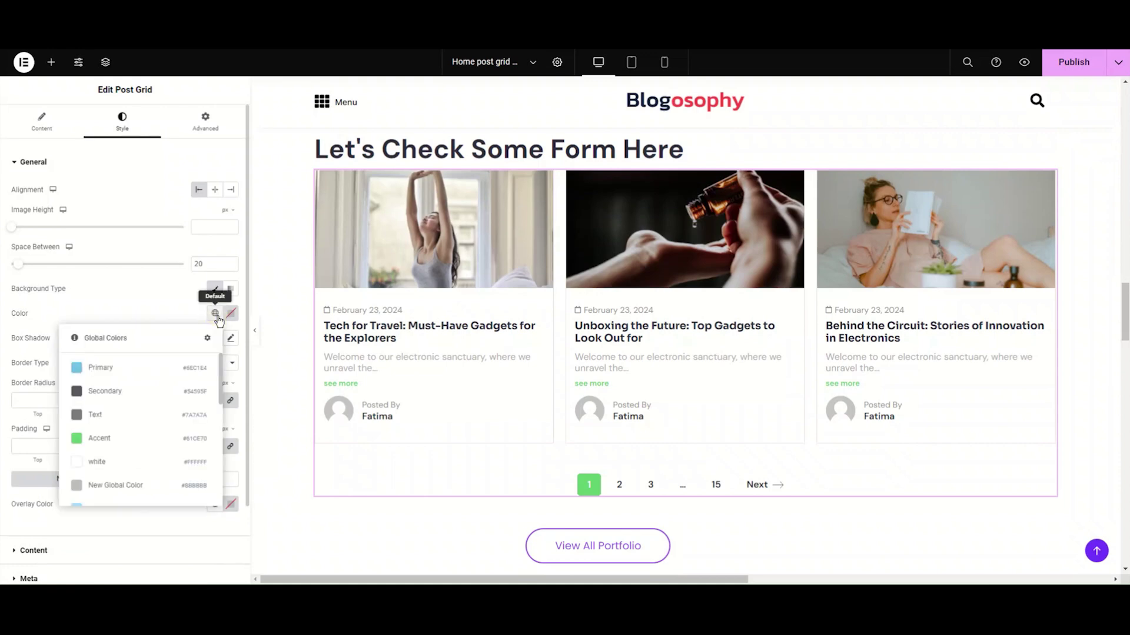
click(159, 369)
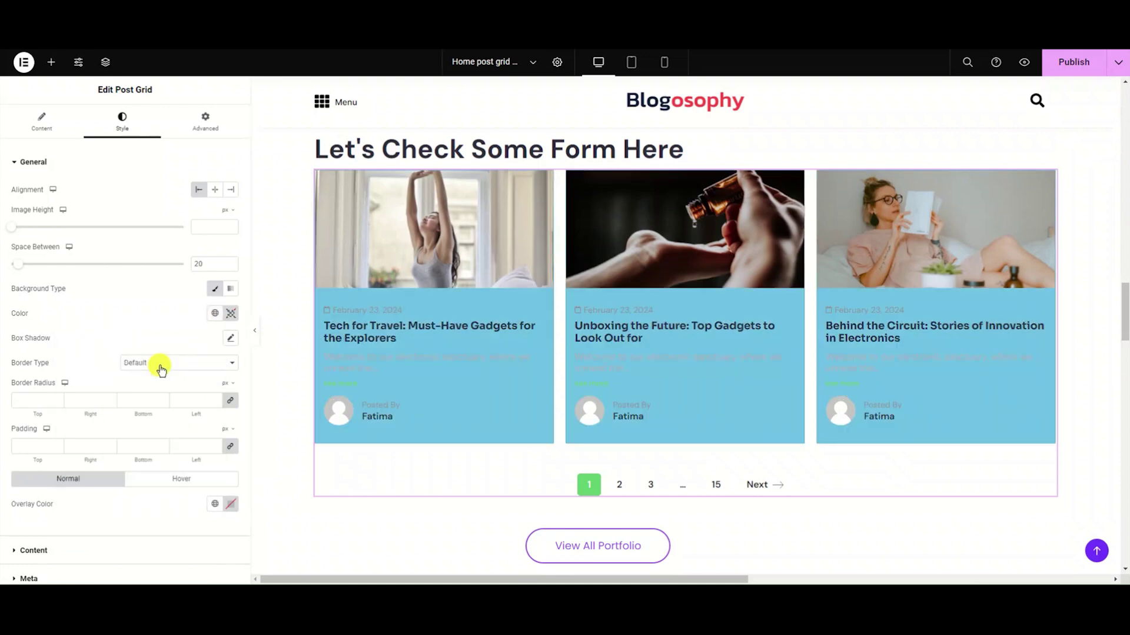
click(231, 314)
click(250, 337)
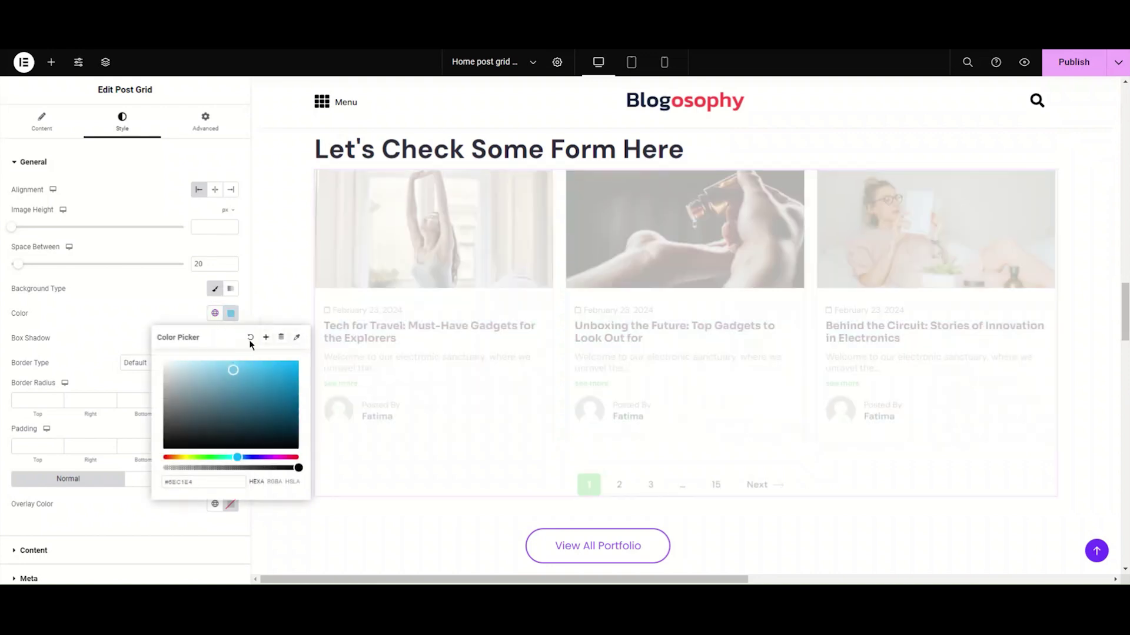
Try a gradient background on the post cards, with light blue as the first color and a stronger blue as the second.
click(230, 290)
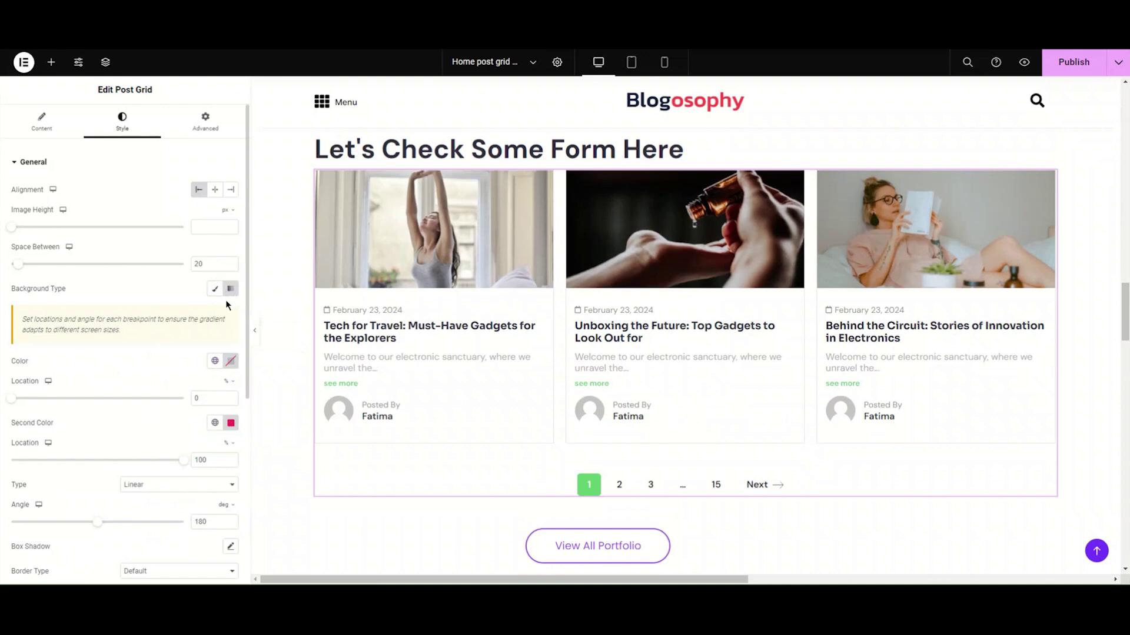
click(231, 361)
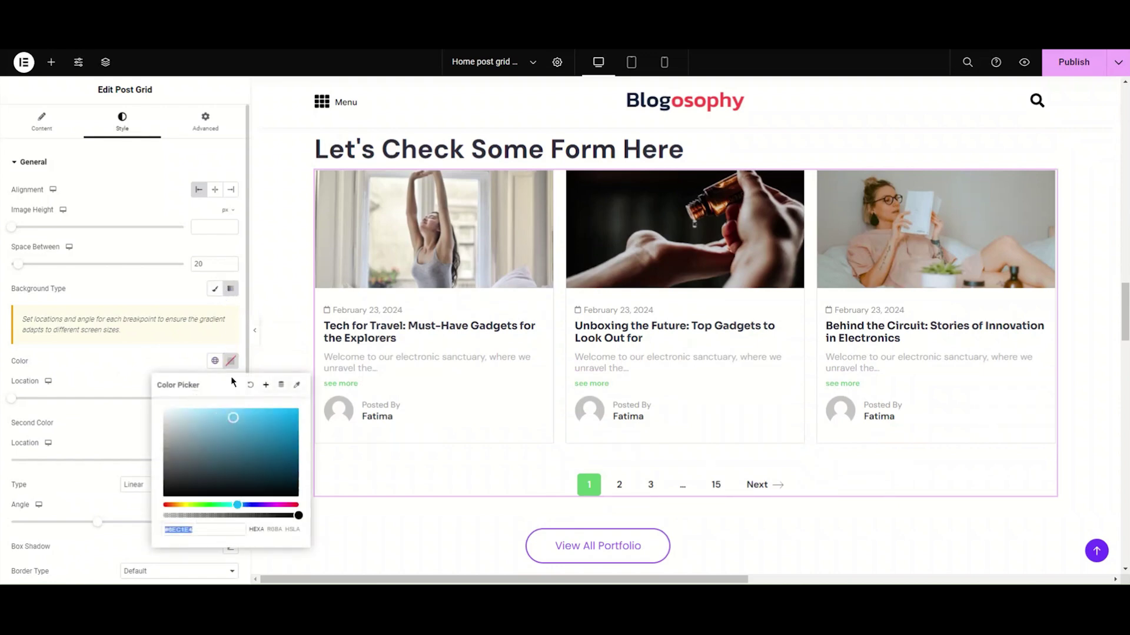
drag(230, 421, 204, 408)
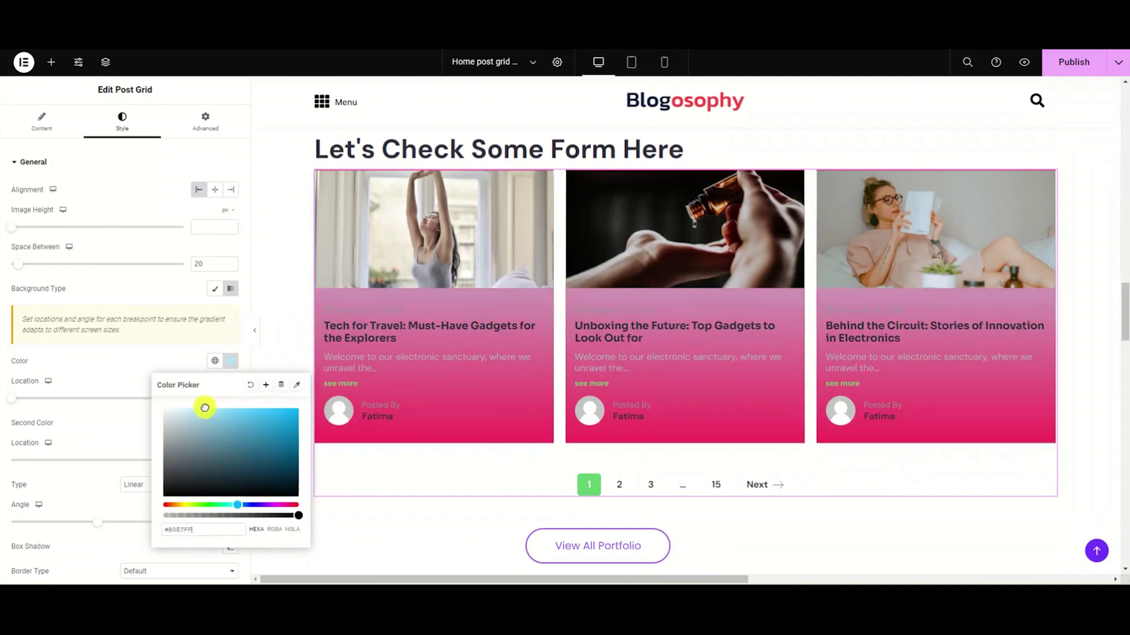
click(184, 368)
click(228, 422)
click(247, 368)
click(213, 306)
drag(211, 286, 263, 260)
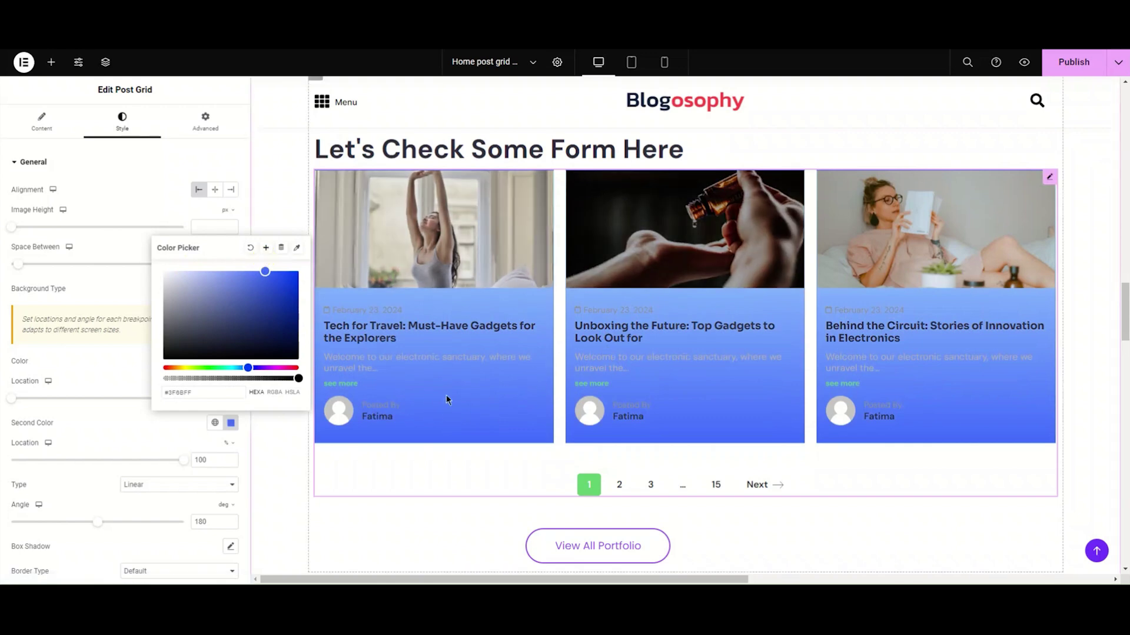
Clear both gradient colors and switch the post cards' background type back to Classic.
click(251, 249)
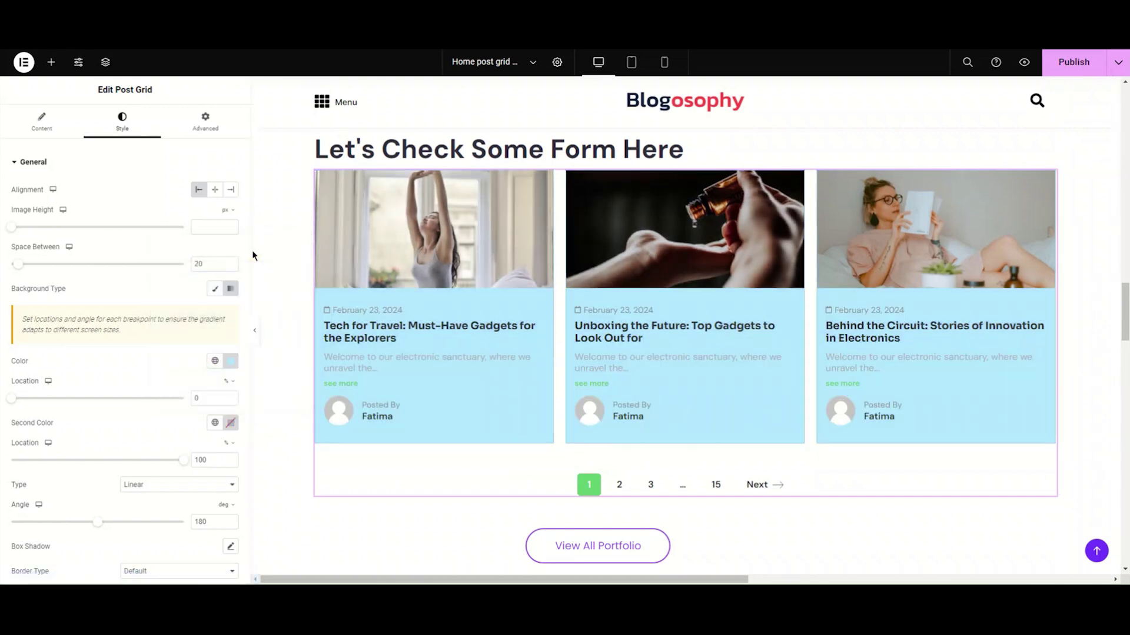
click(229, 365)
click(252, 384)
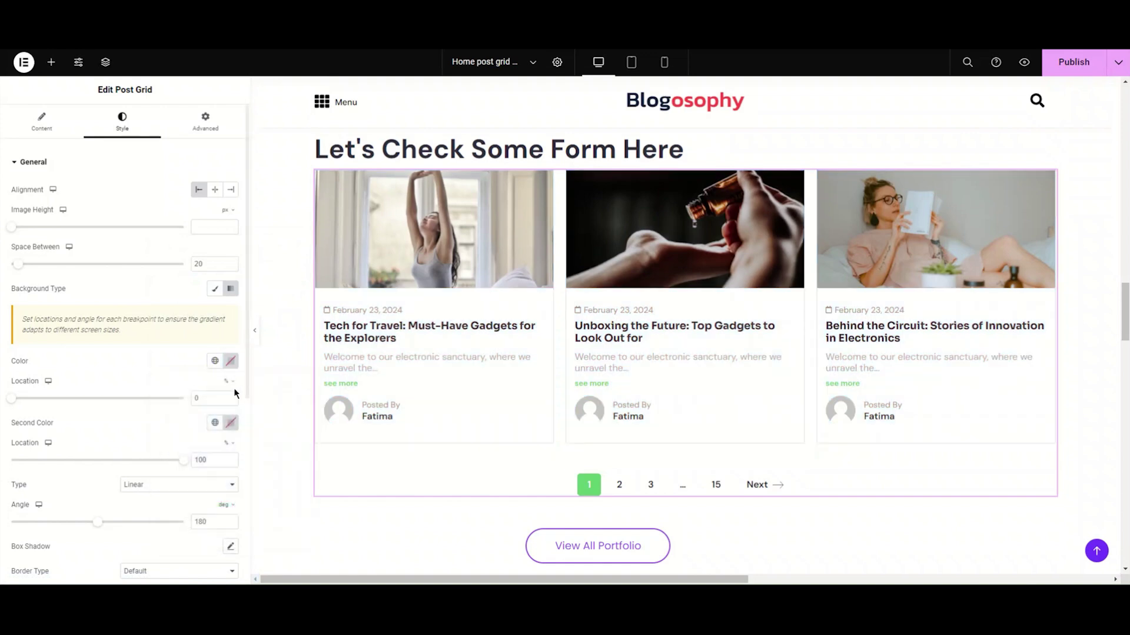
click(228, 288)
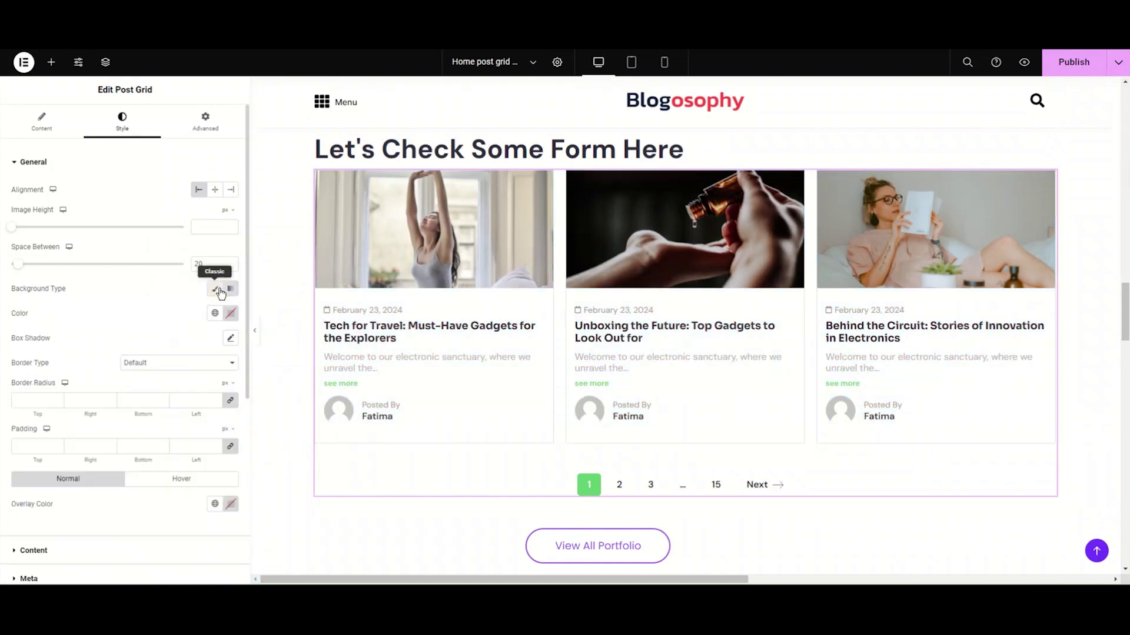
Try a box shadow on the post cards with a blur of 24 and a spread of 9, and reset it.
click(230, 338)
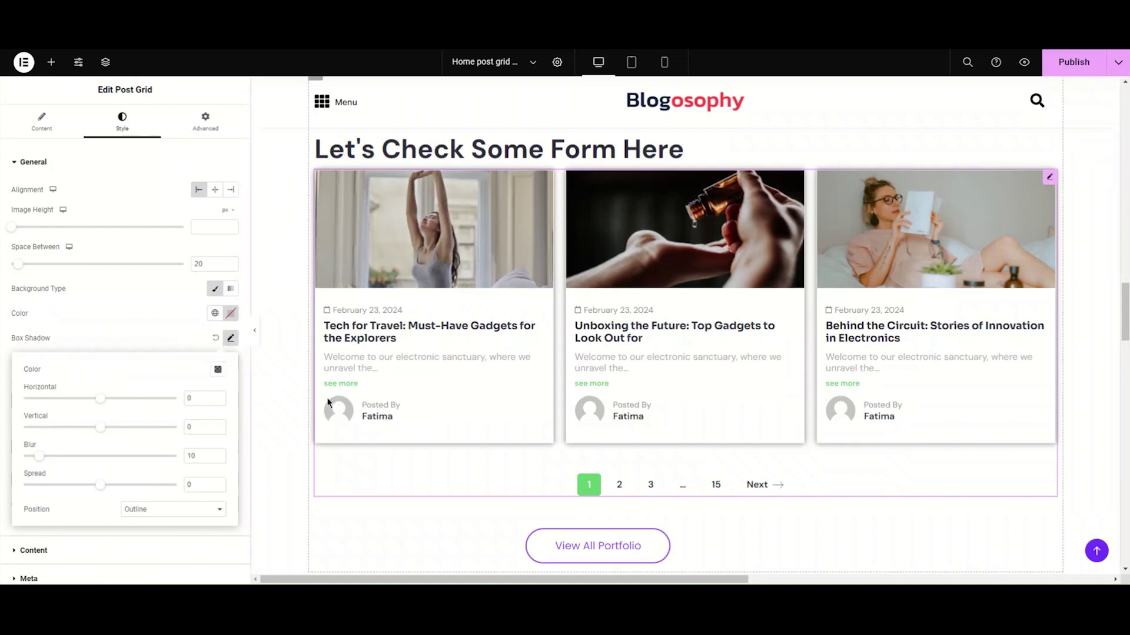
drag(39, 456, 108, 488)
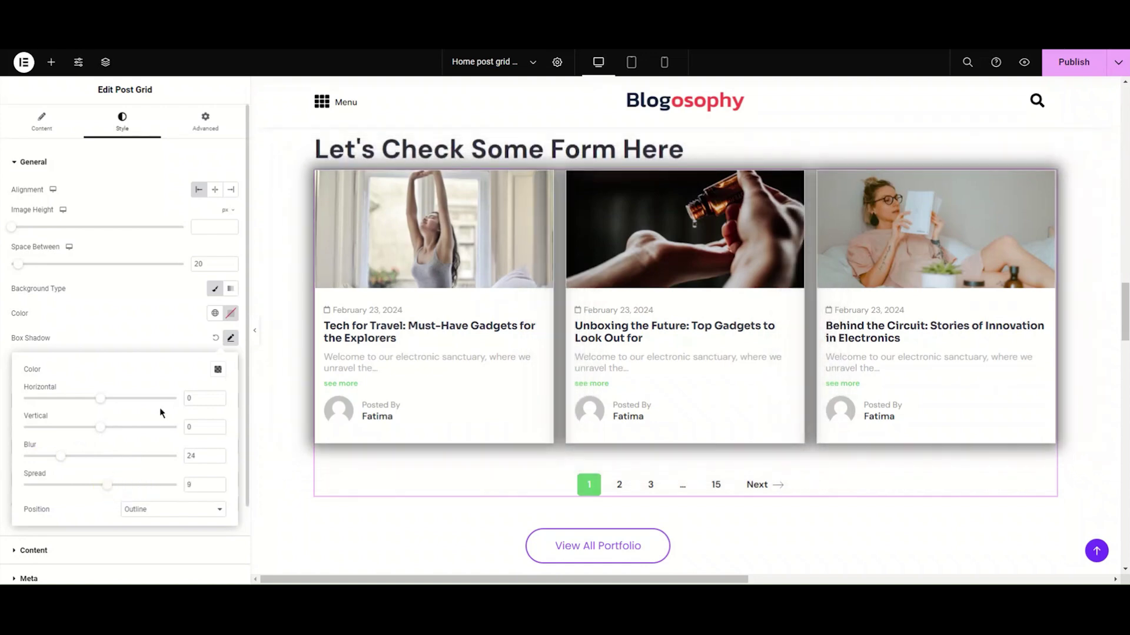
click(215, 339)
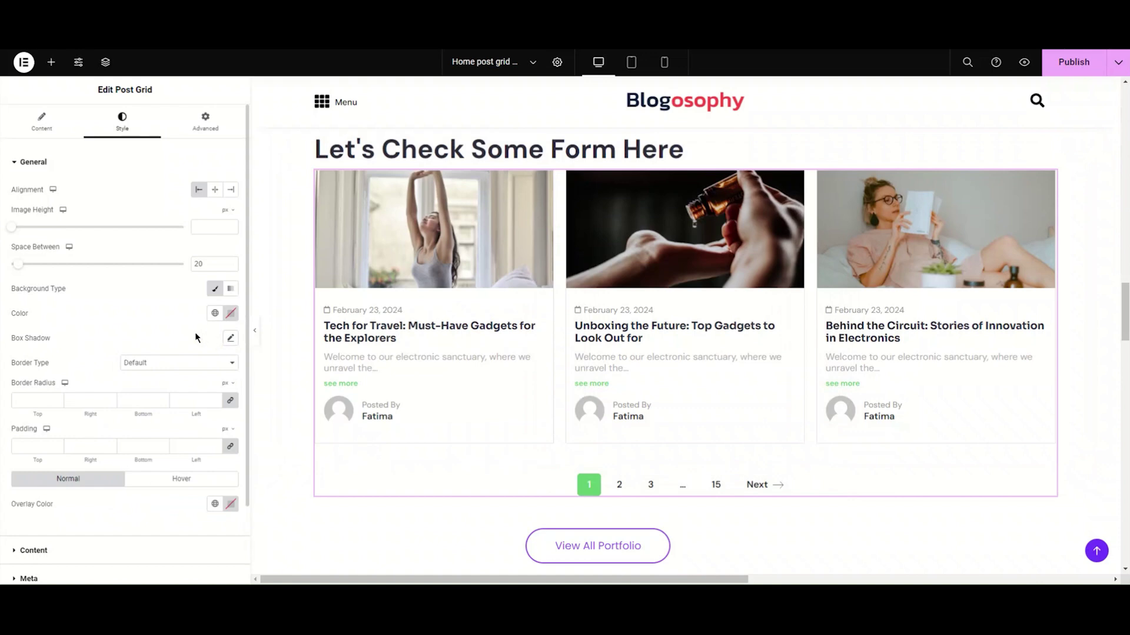
Give the post cards a Solid border in the Secondary global color.
click(188, 365)
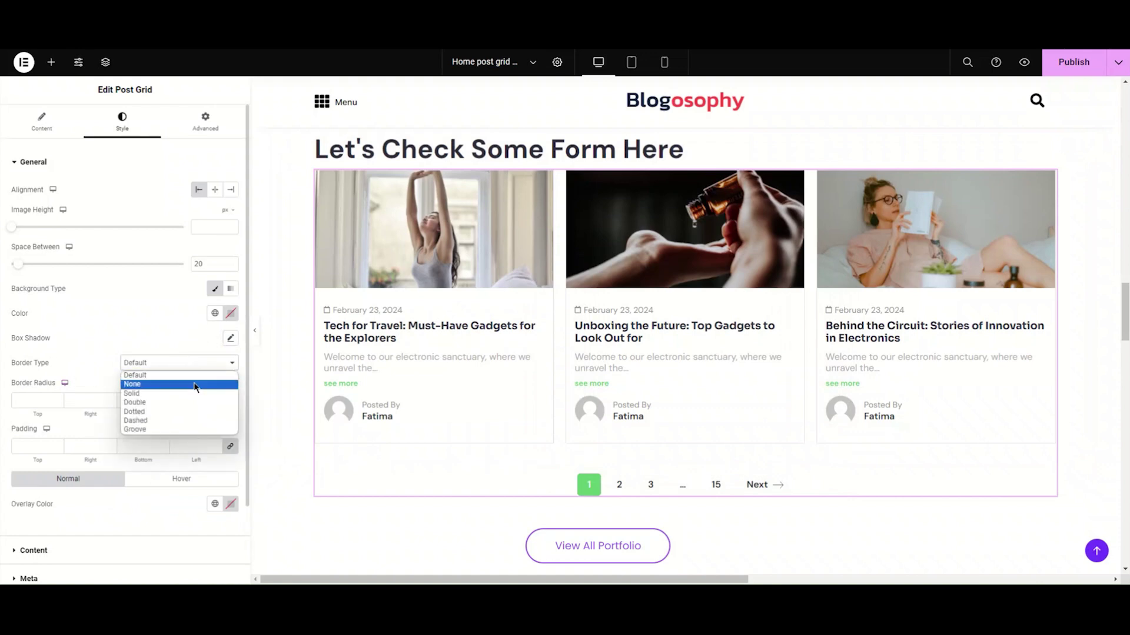
click(194, 393)
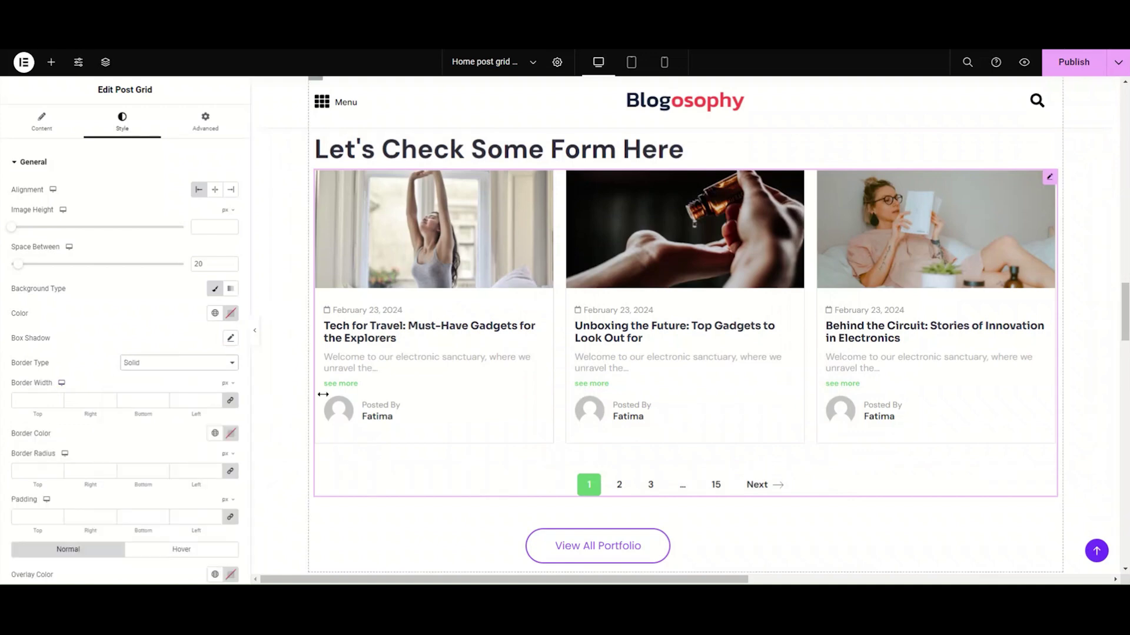
click(214, 433)
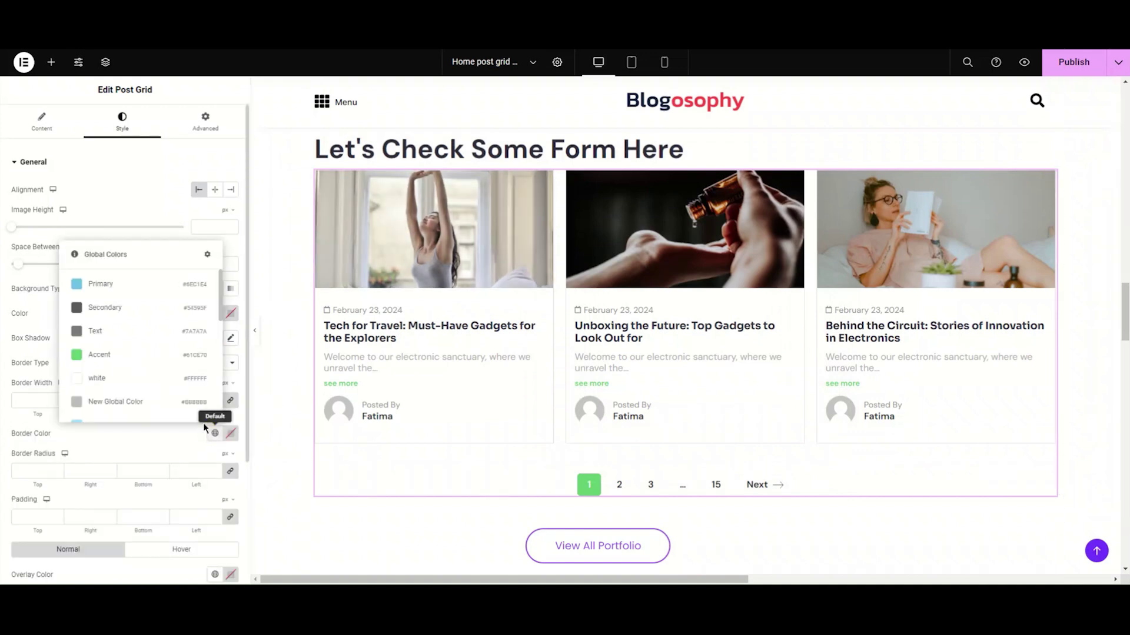
click(133, 306)
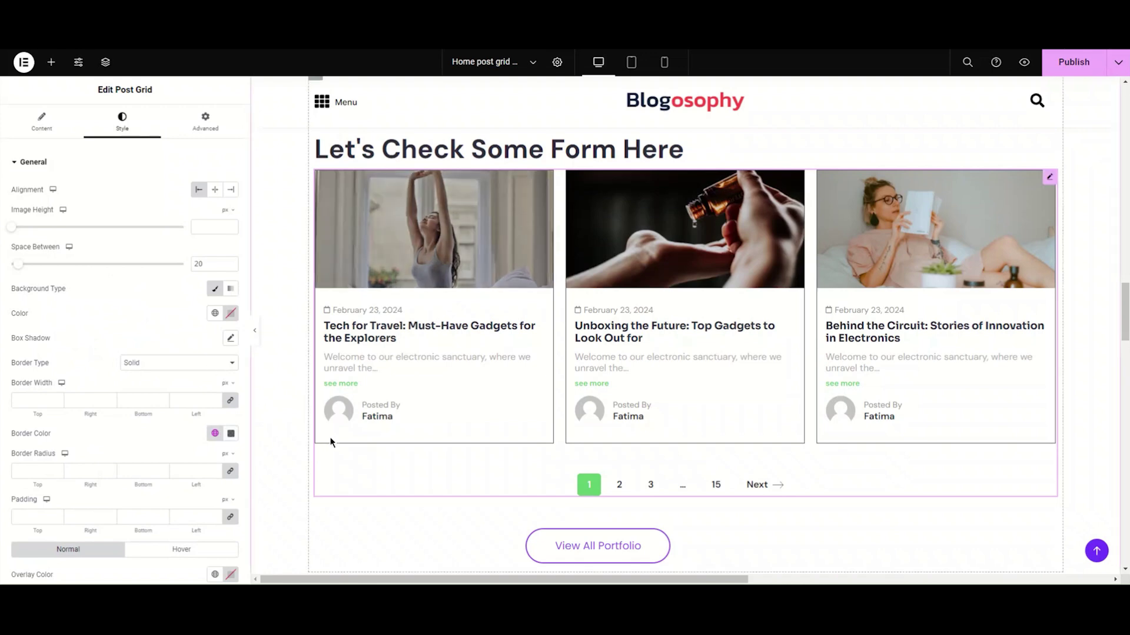
Try border widths of 2 and 3 px on the post cards, and set the width to 1 px on all sides.
click(197, 368)
click(134, 407)
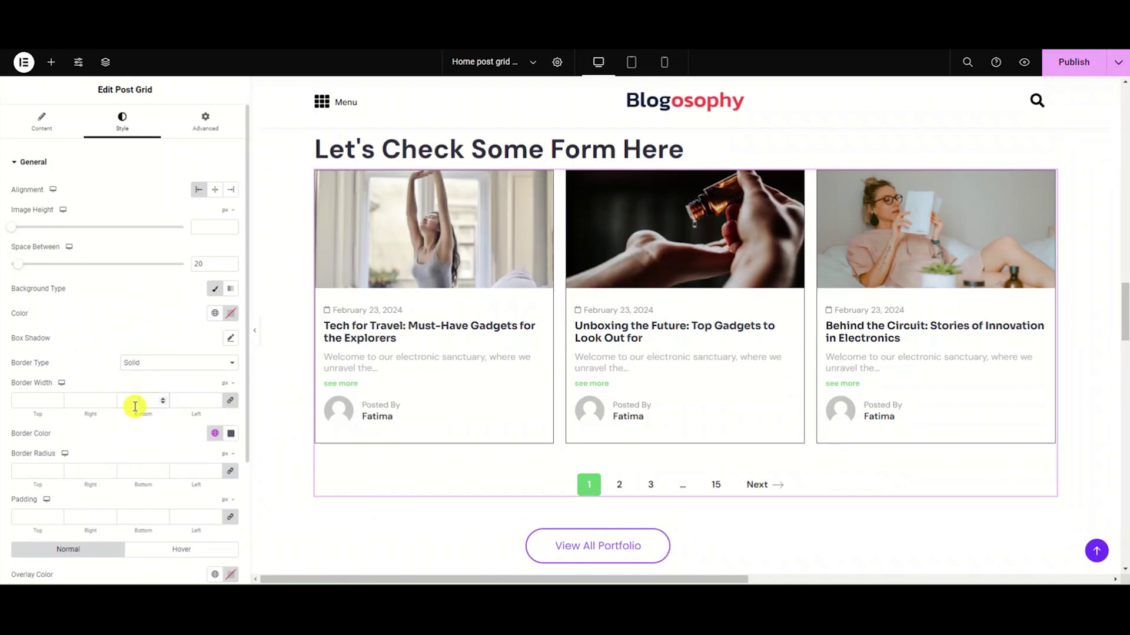
text(2)
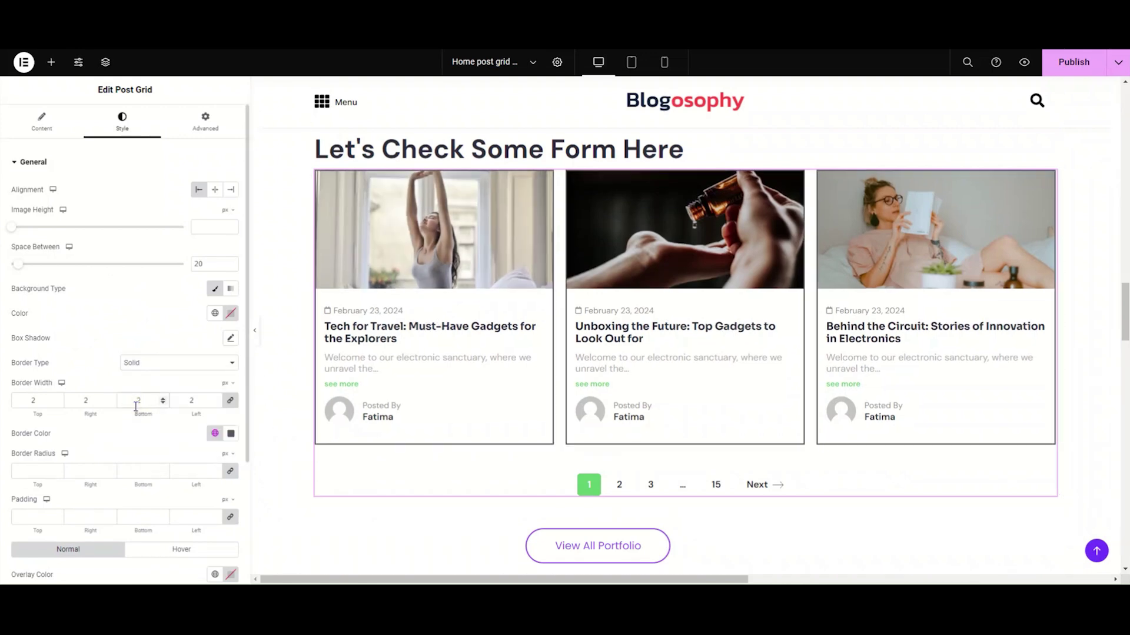
key(BackSpace)
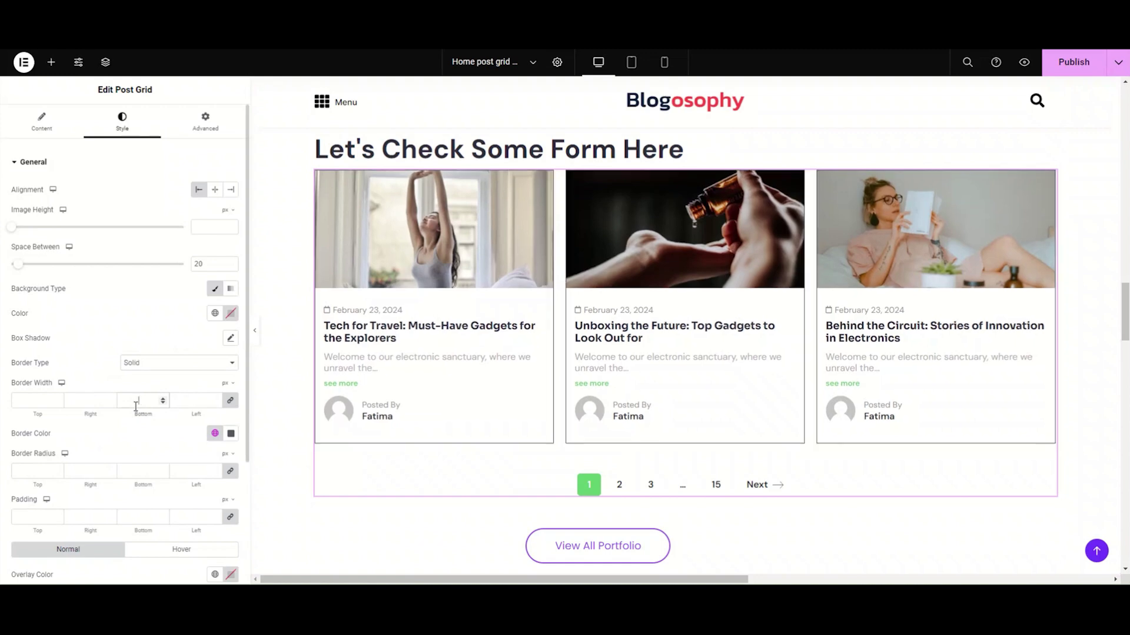
text(3)
key(BackSpace)
Try border radius values of 50 and 20 px on the post cards, and clear the radius again.
click(126, 472)
text(0)
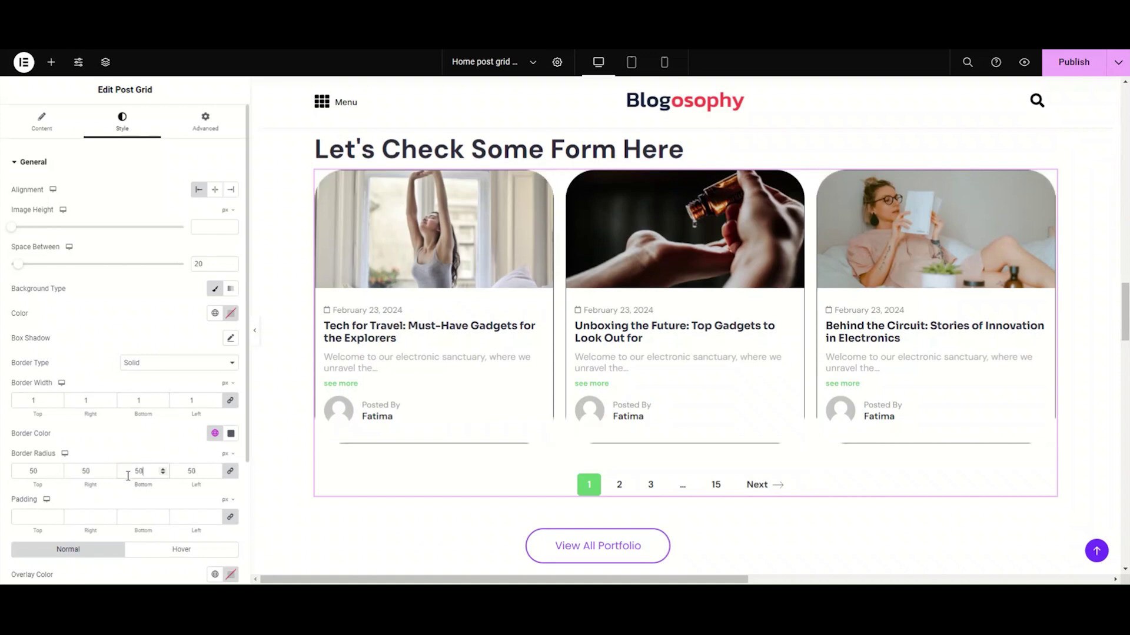
key(BackSpace)
key(BackSpace)
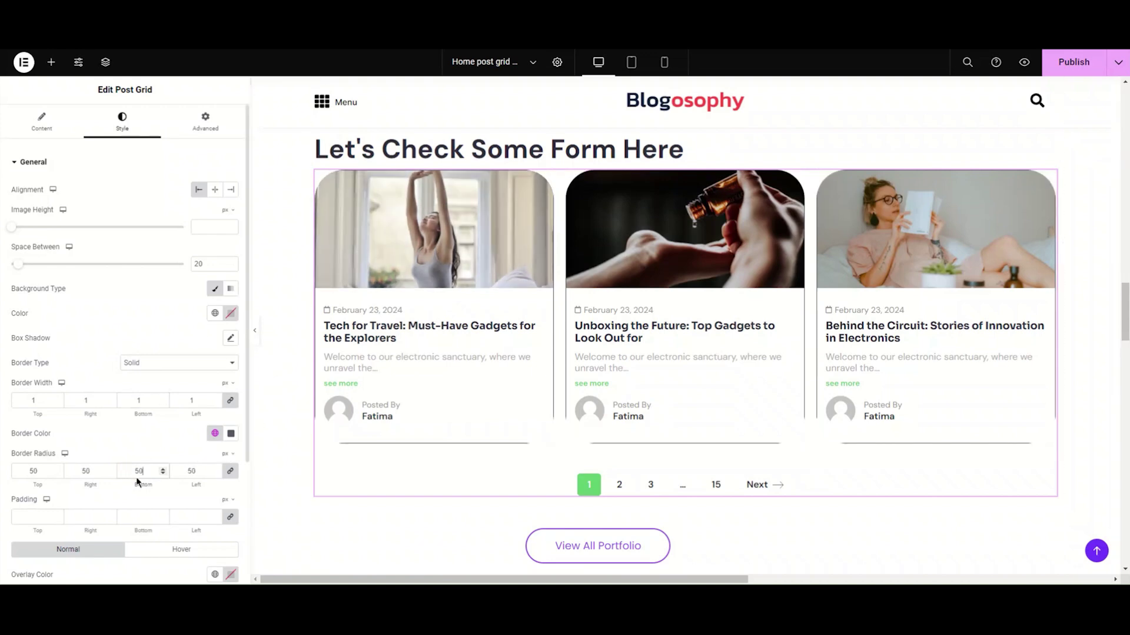
text(20)
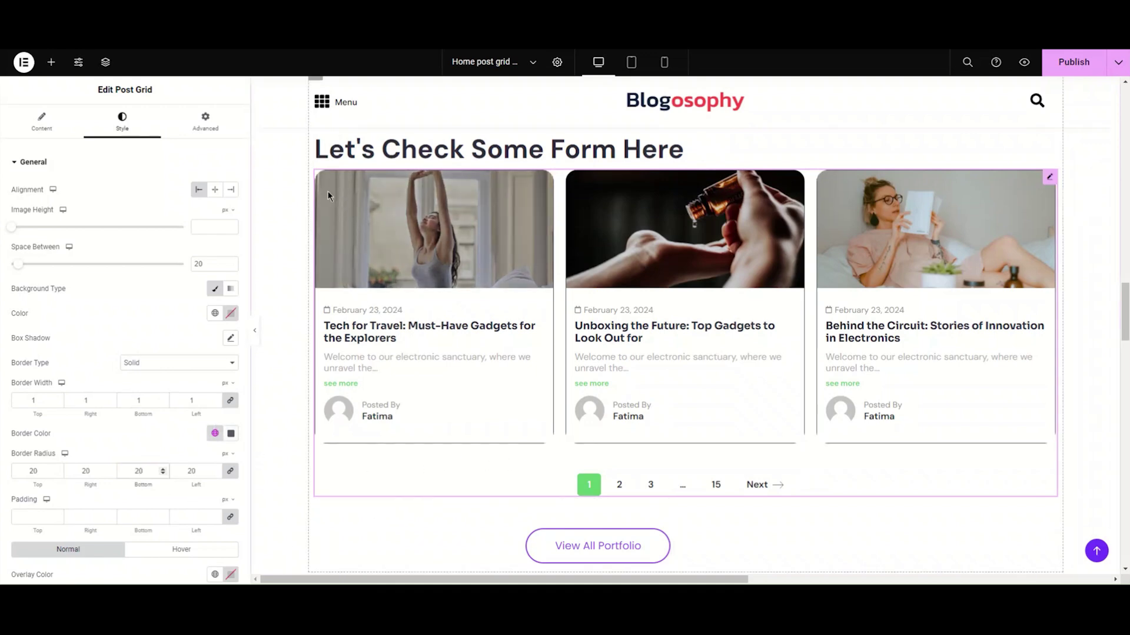
key(BackSpace)
key(BackSpace)
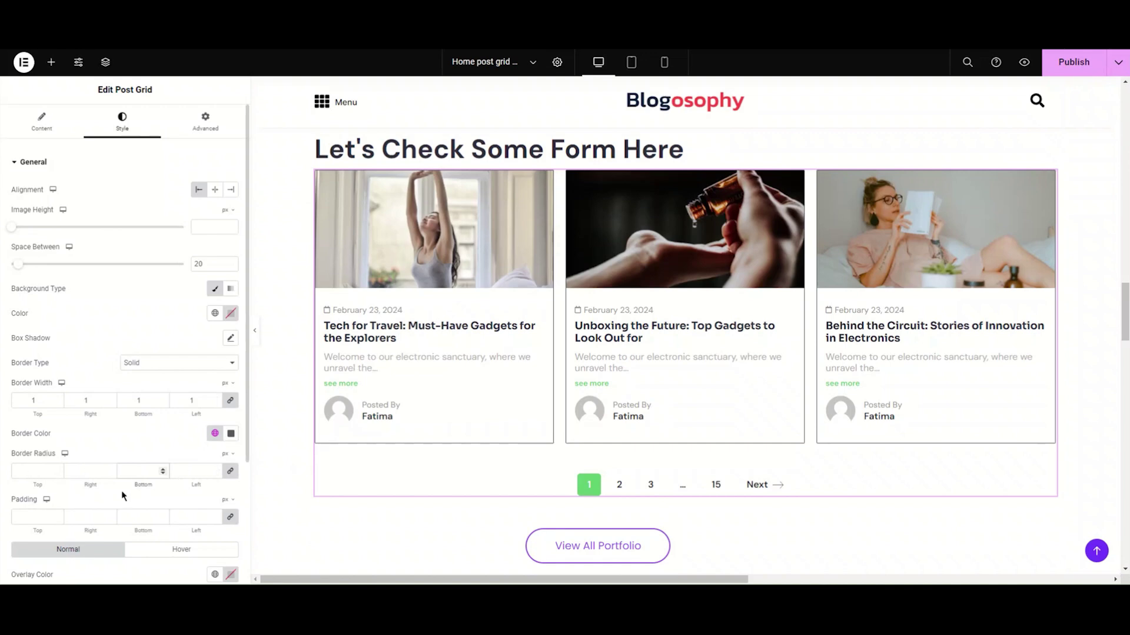
Try a padding of 50 px on all sides of the post cards, and clear it again.
scroll(124, 494, down, 1)
click(130, 457)
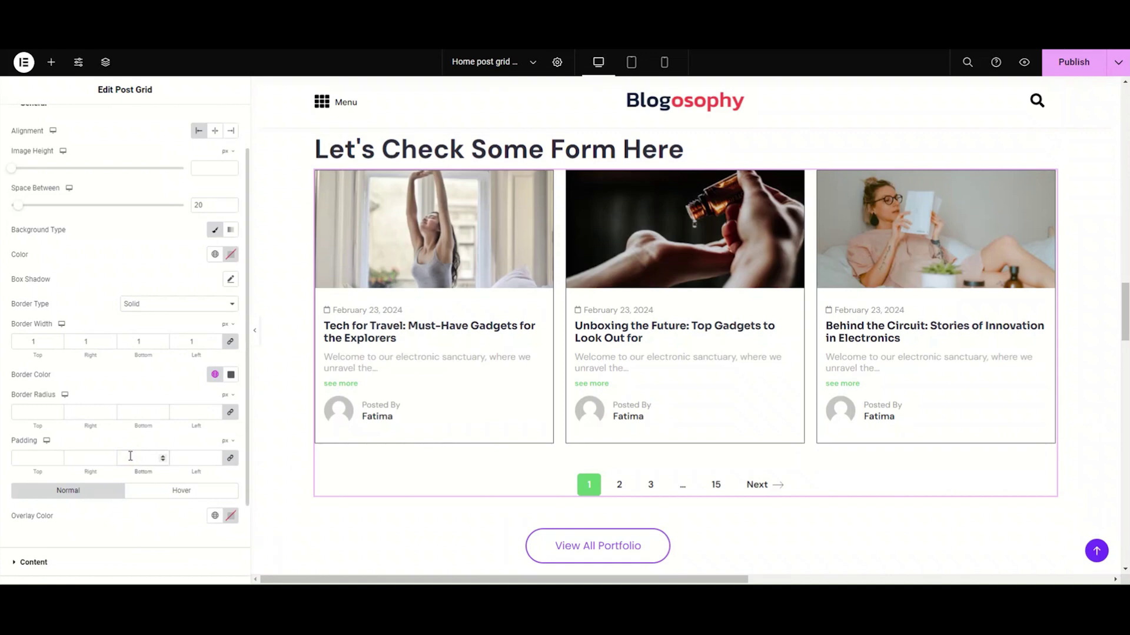
text(50)
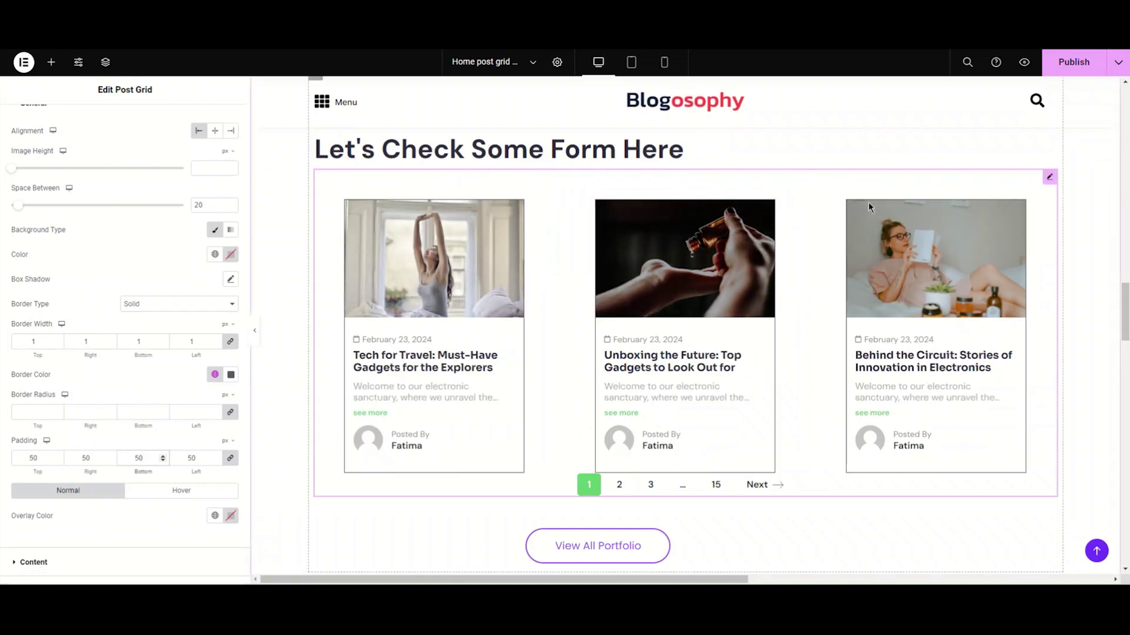
click(144, 461)
key(BackSpace)
key(BackSpace)
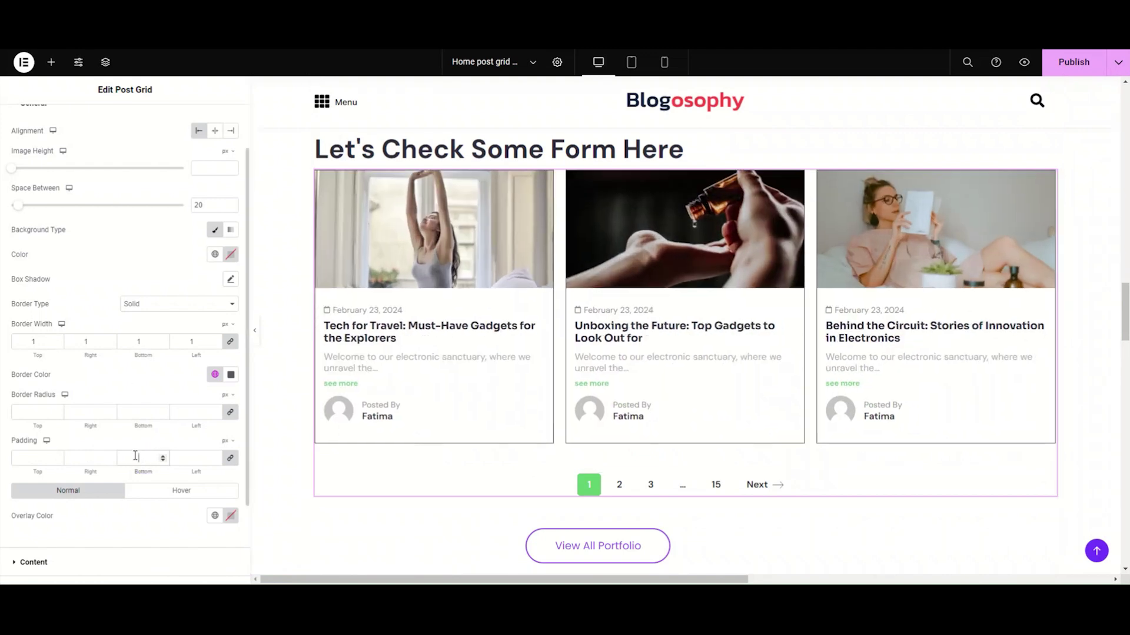
Try a semi-transparent gray as the post cards' hover overlay color, and reset it.
scroll(145, 447, down, 3)
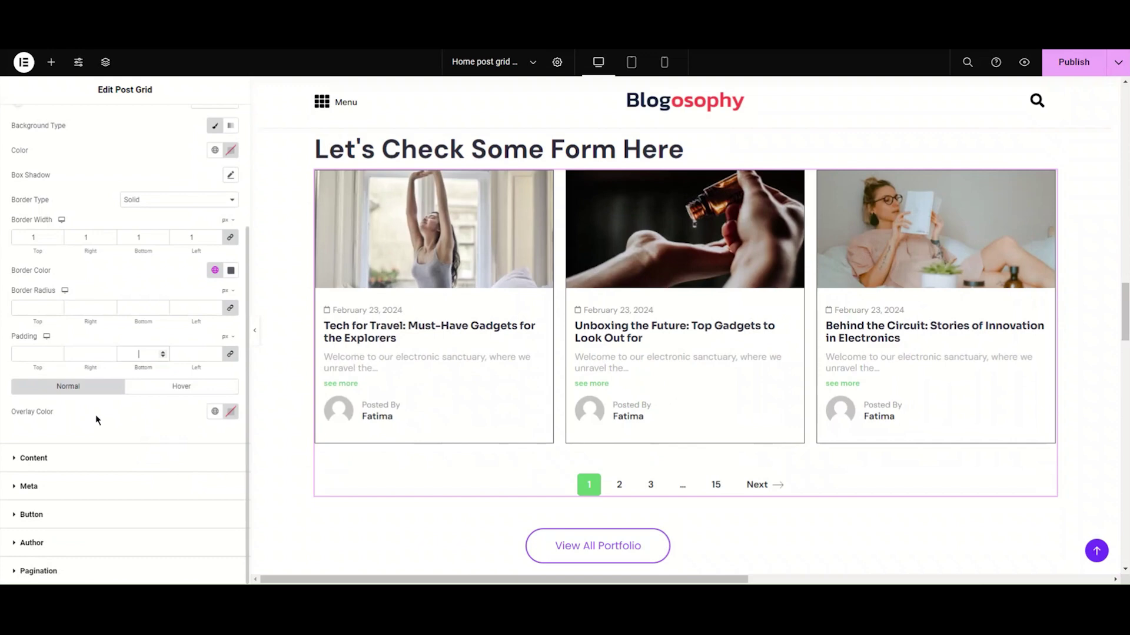
click(210, 389)
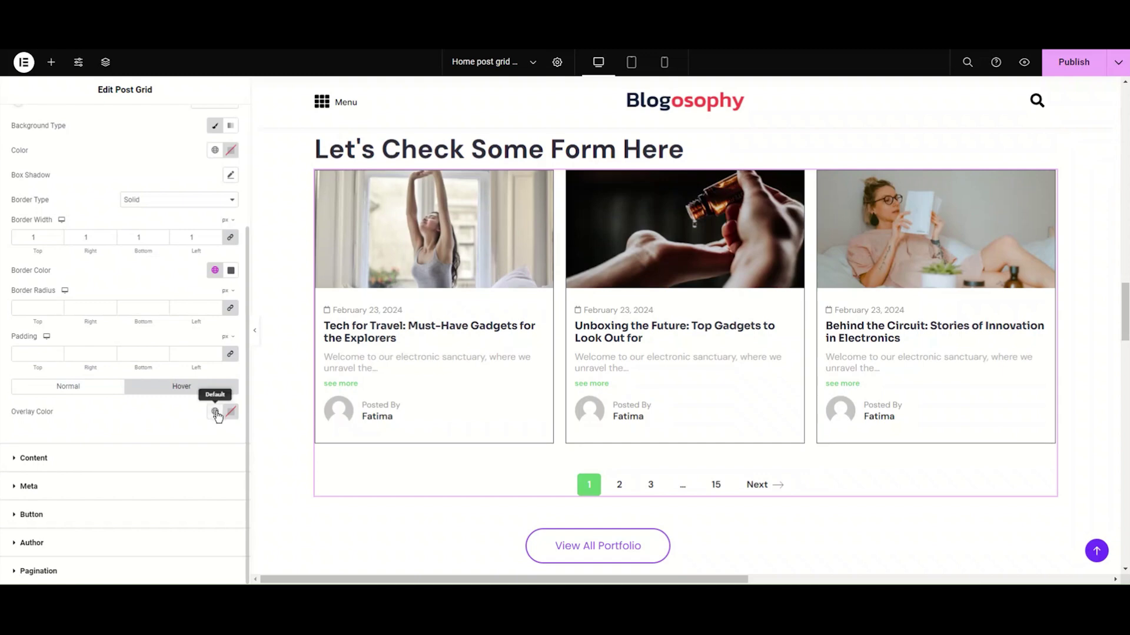
click(216, 412)
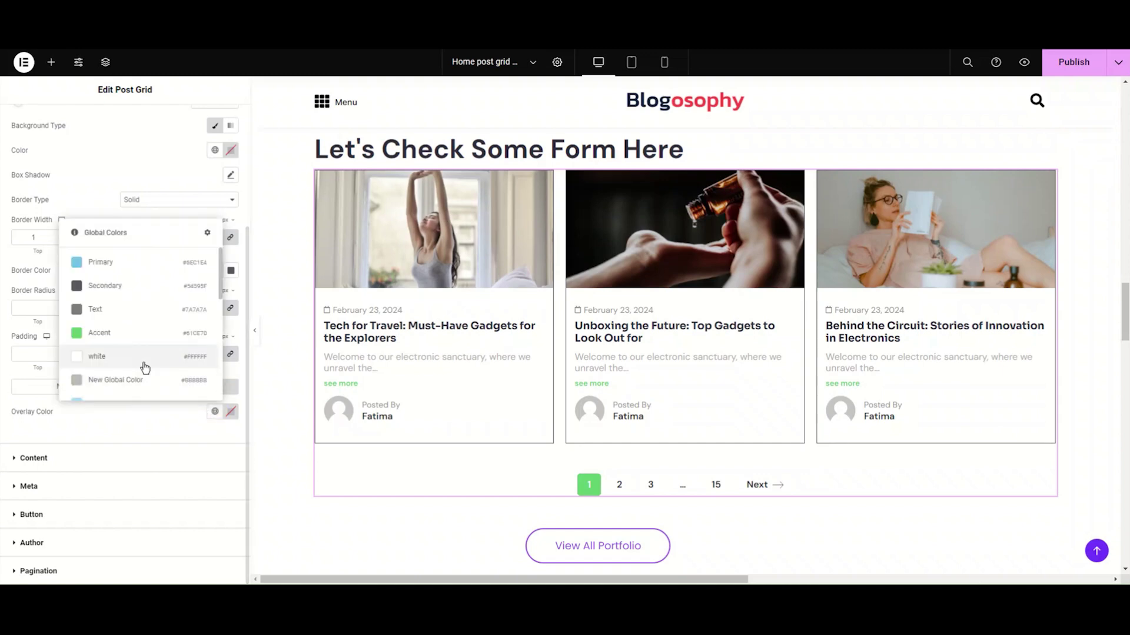
click(232, 413)
click(218, 325)
drag(207, 325, 170, 304)
drag(225, 368, 219, 368)
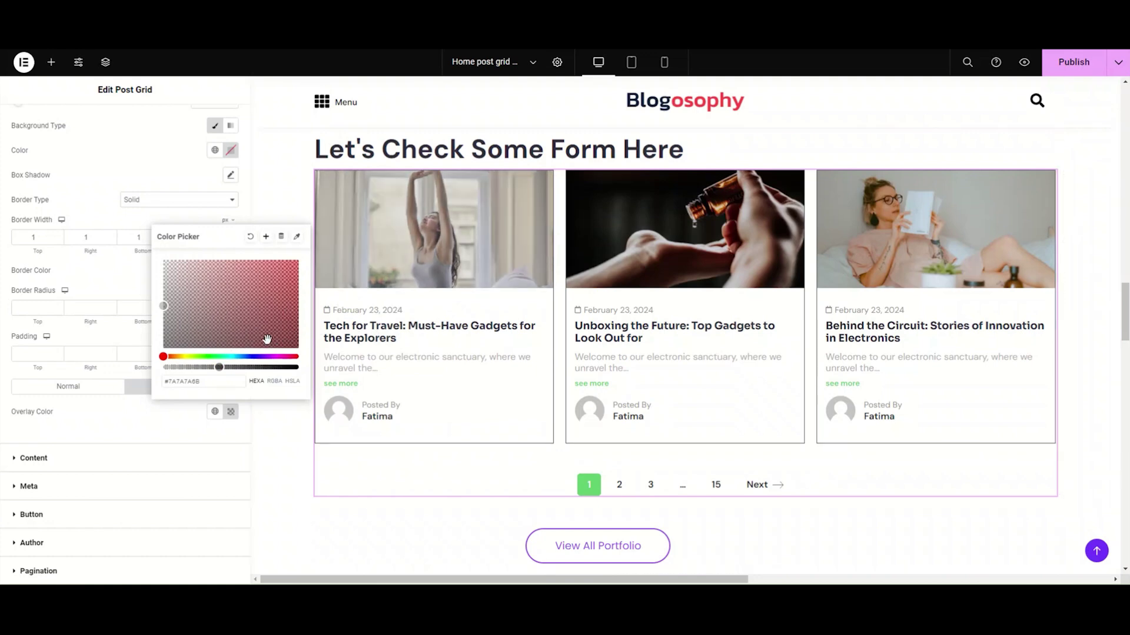
click(249, 238)
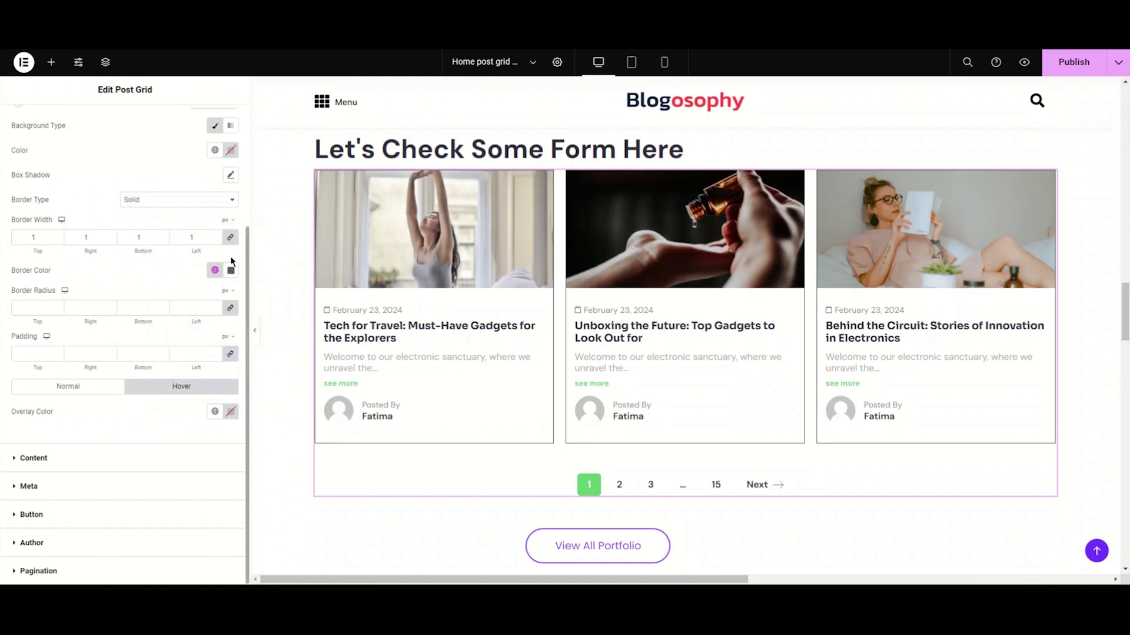
Close the general style settings and set the minimum height of the cards' content area to about 209 px.
scroll(99, 140, up, 5)
click(33, 165)
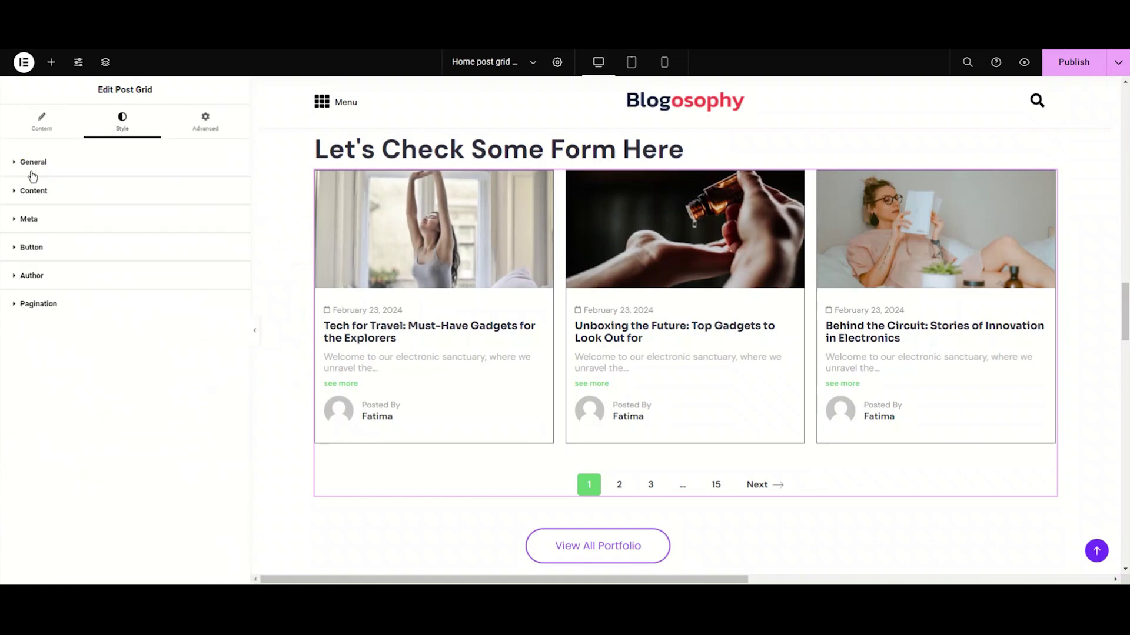
click(33, 191)
drag(15, 232, 41, 233)
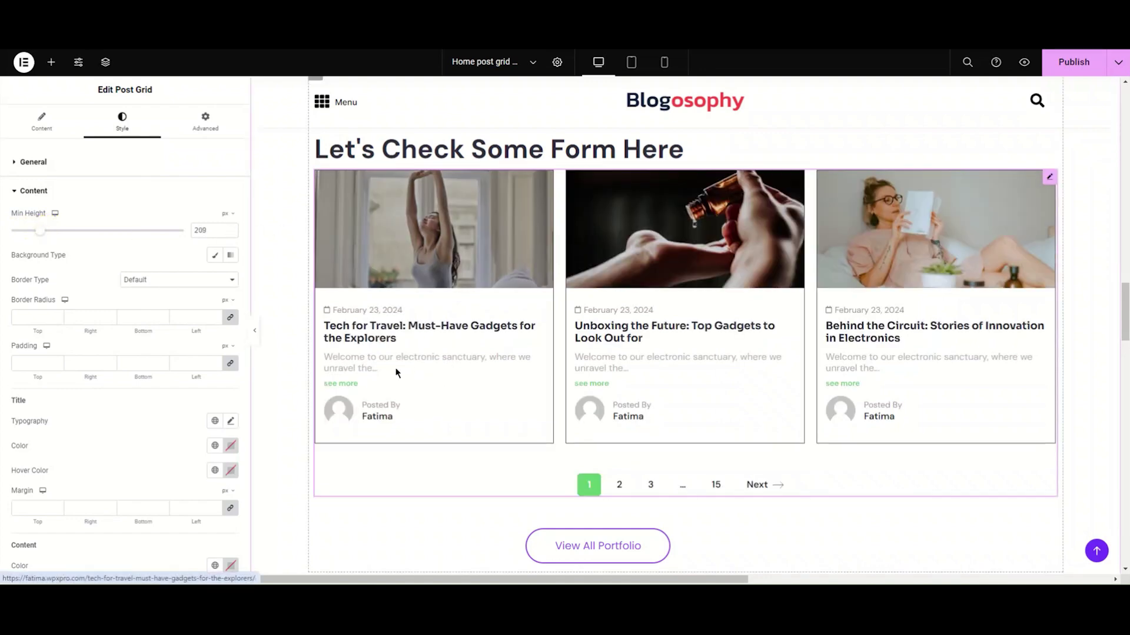
Try a minimum height of about 493 px for the cards' content area, and clear the value.
drag(43, 234, 82, 230)
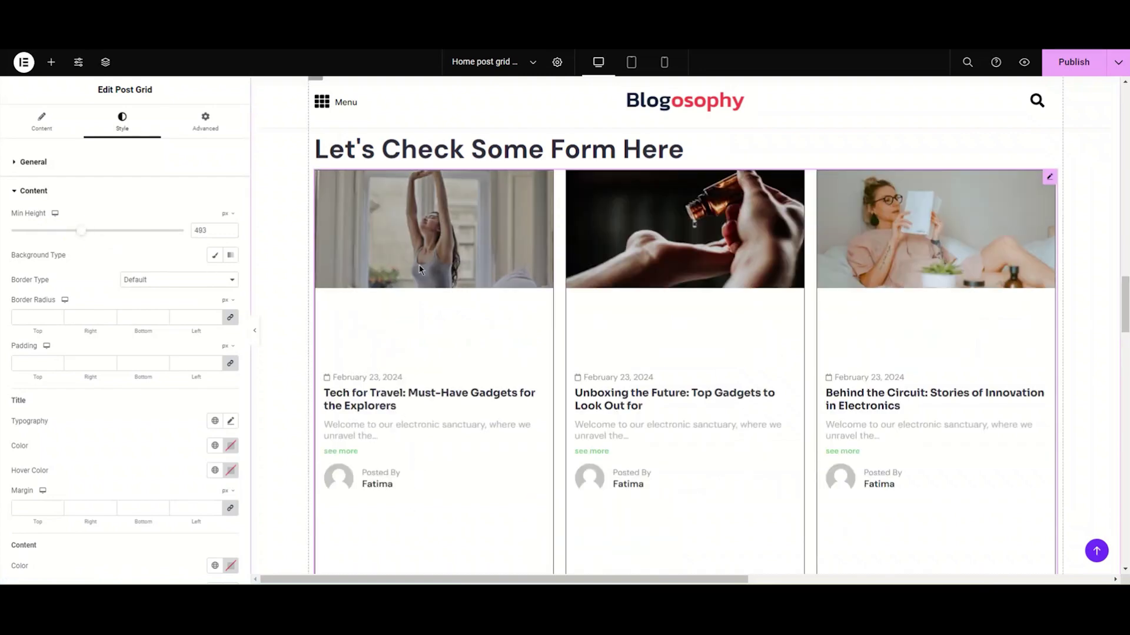
click(204, 231)
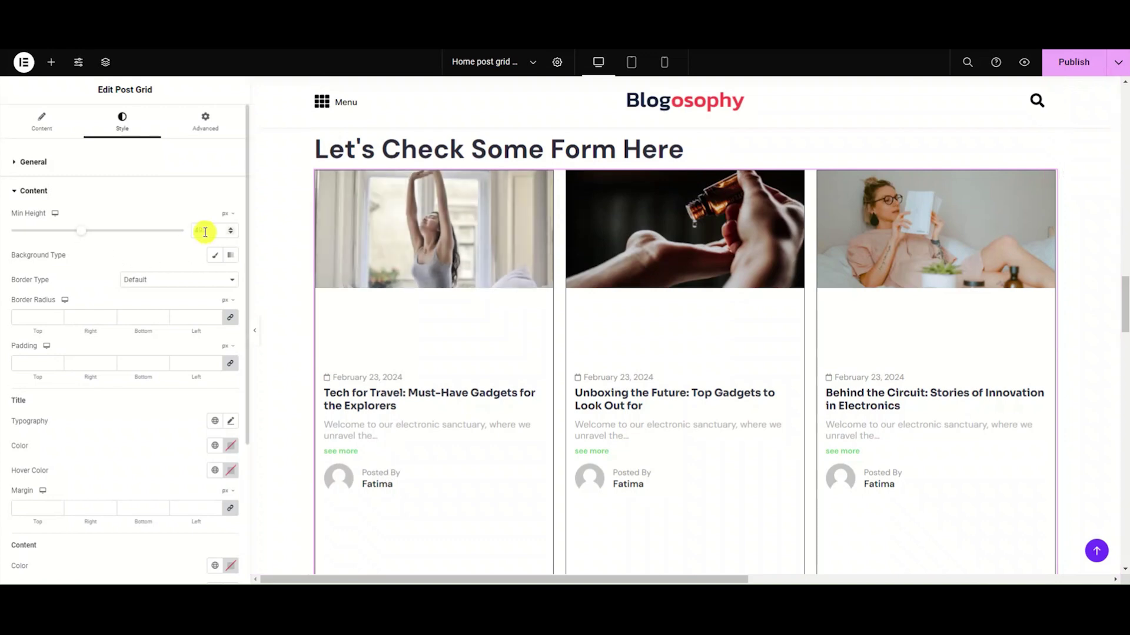
double_click(204, 231)
text(0)
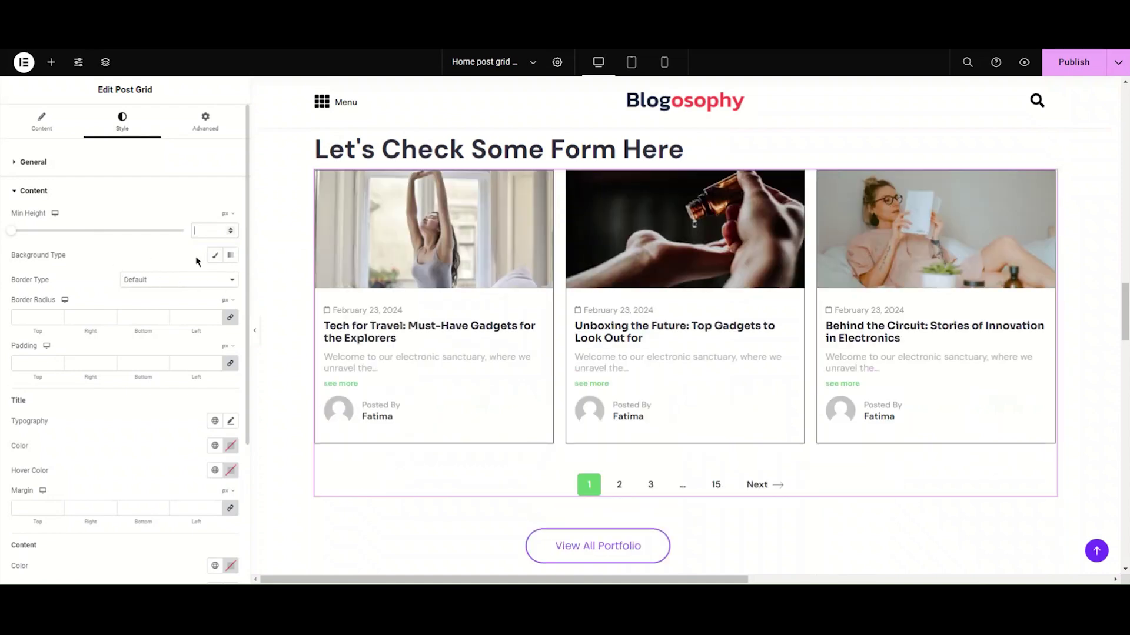
Try the global Text color #7A7A7A as the content area's classic background, and reset the color.
click(215, 255)
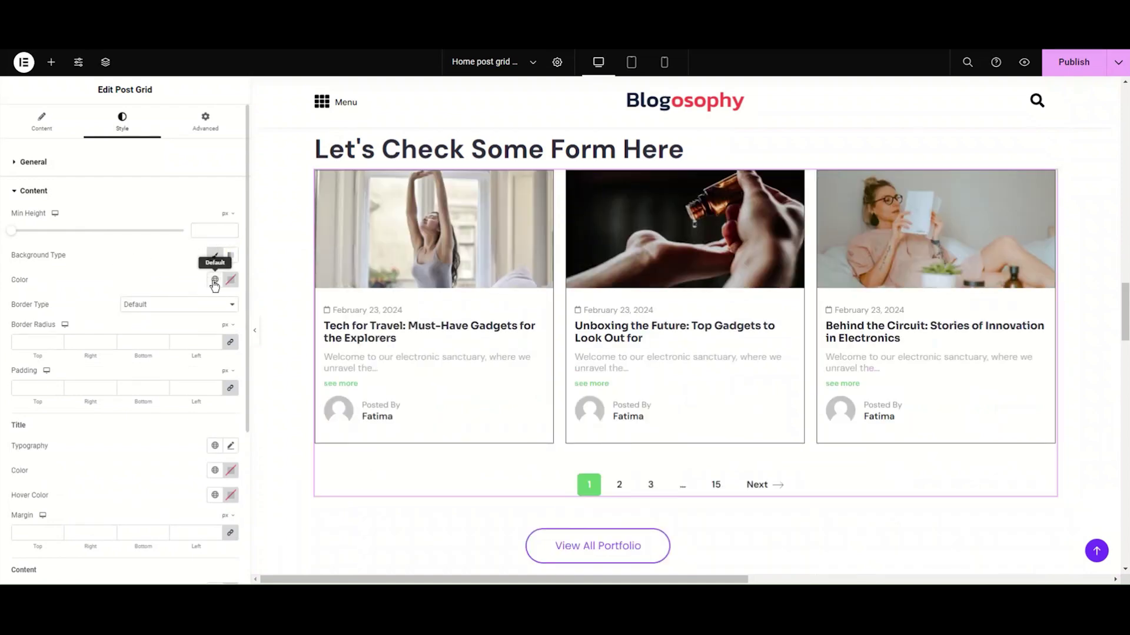
click(215, 281)
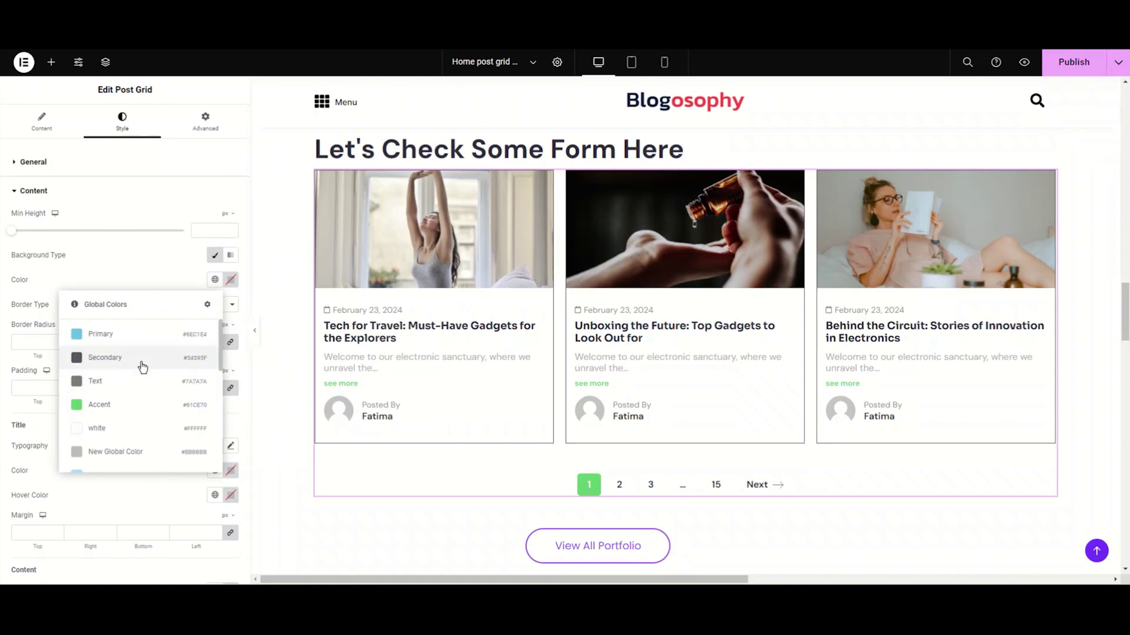
click(129, 381)
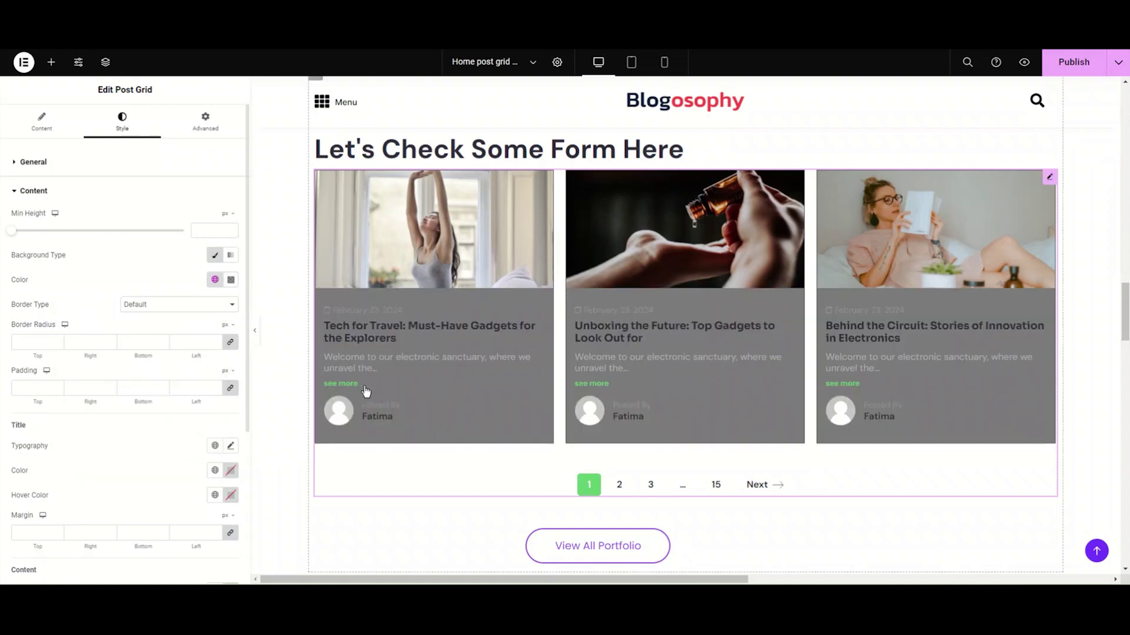
click(230, 280)
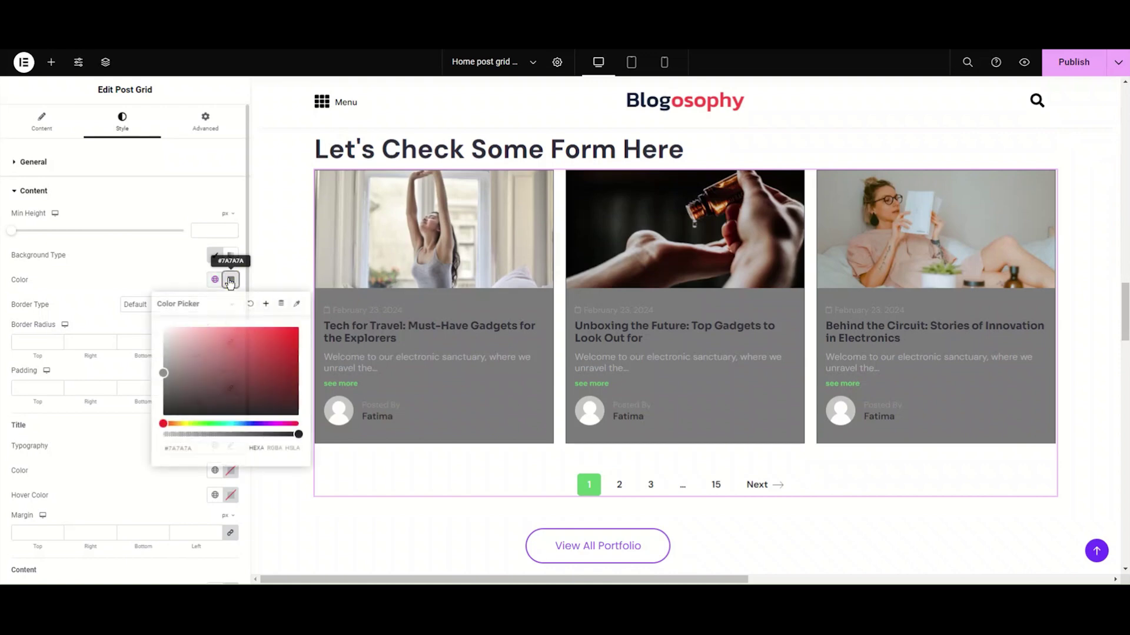
click(251, 304)
Try the Solid and Double border types on the cards' content area, and return to Solid.
click(207, 305)
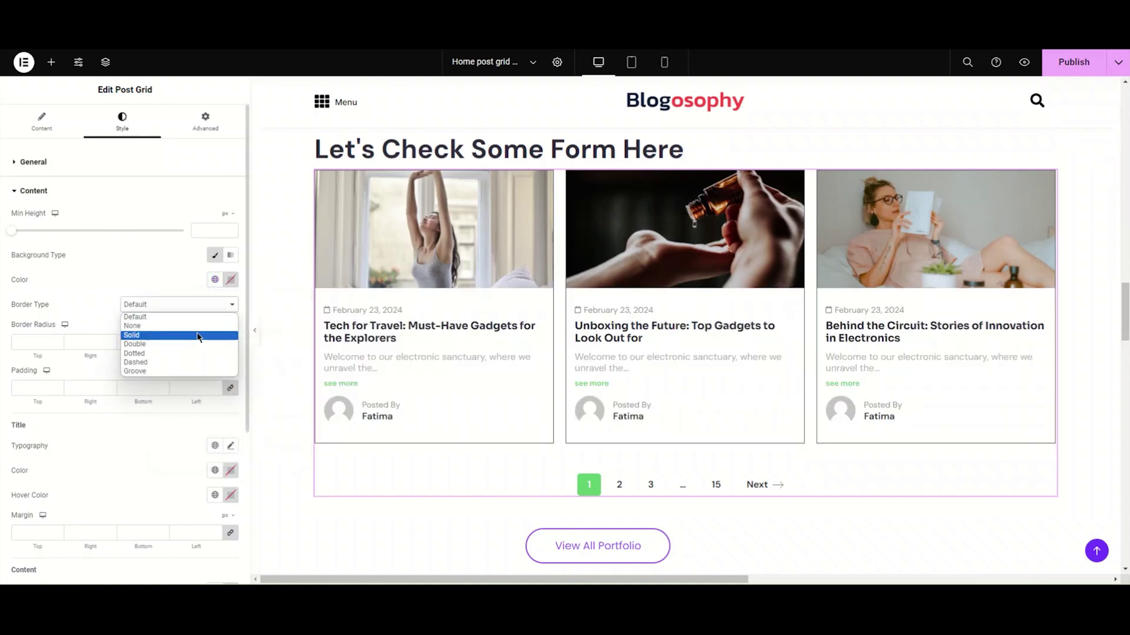
click(197, 335)
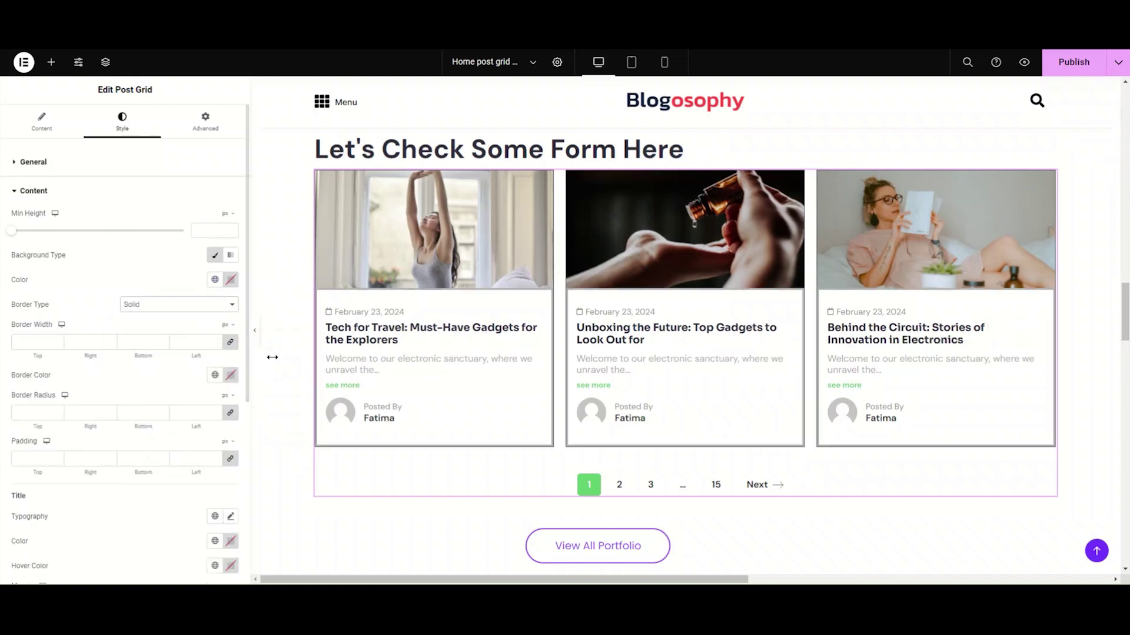
click(209, 306)
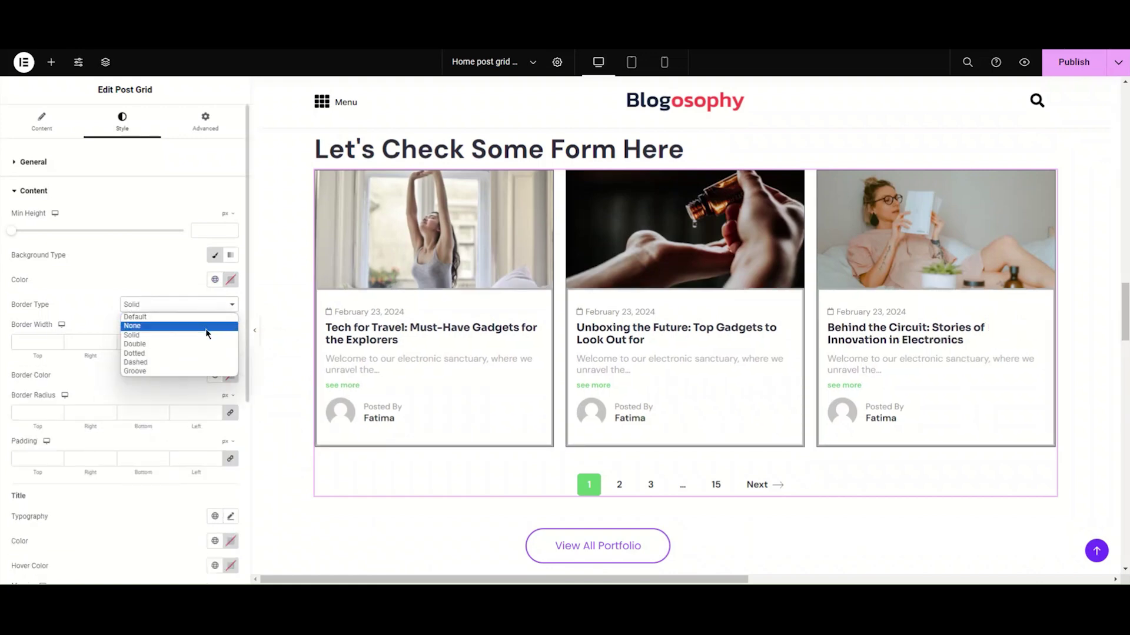
click(206, 344)
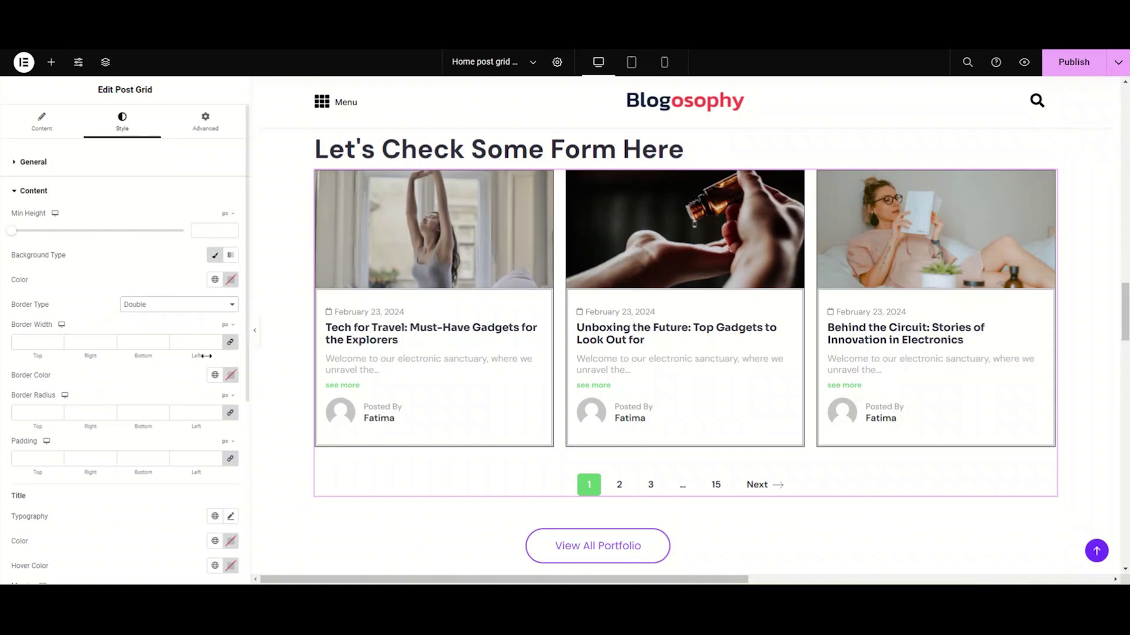
click(189, 304)
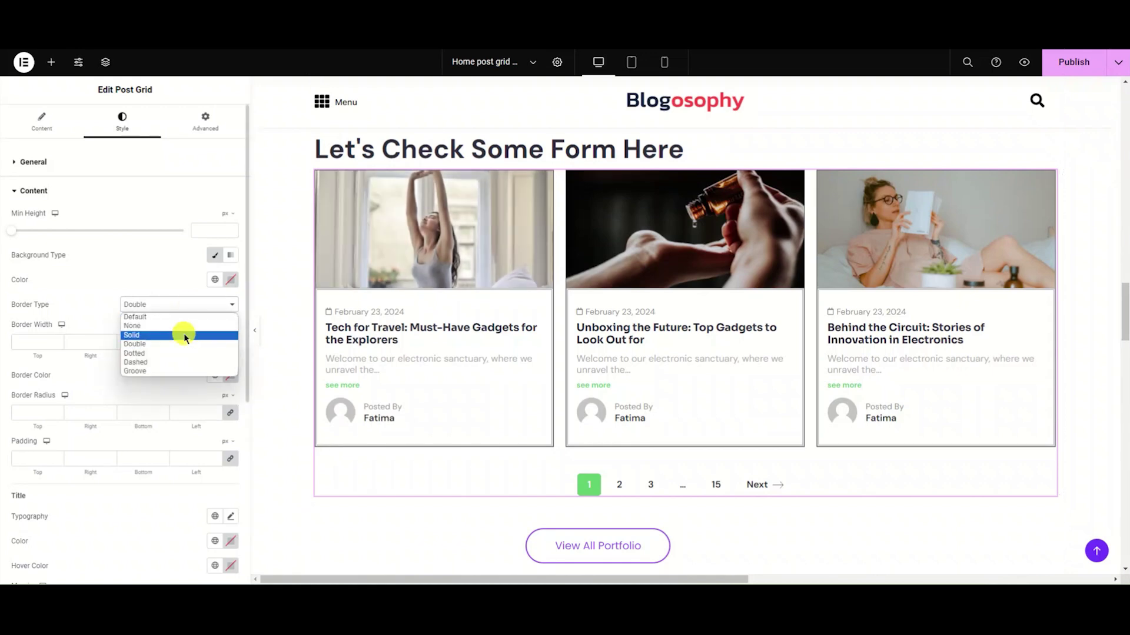
click(184, 334)
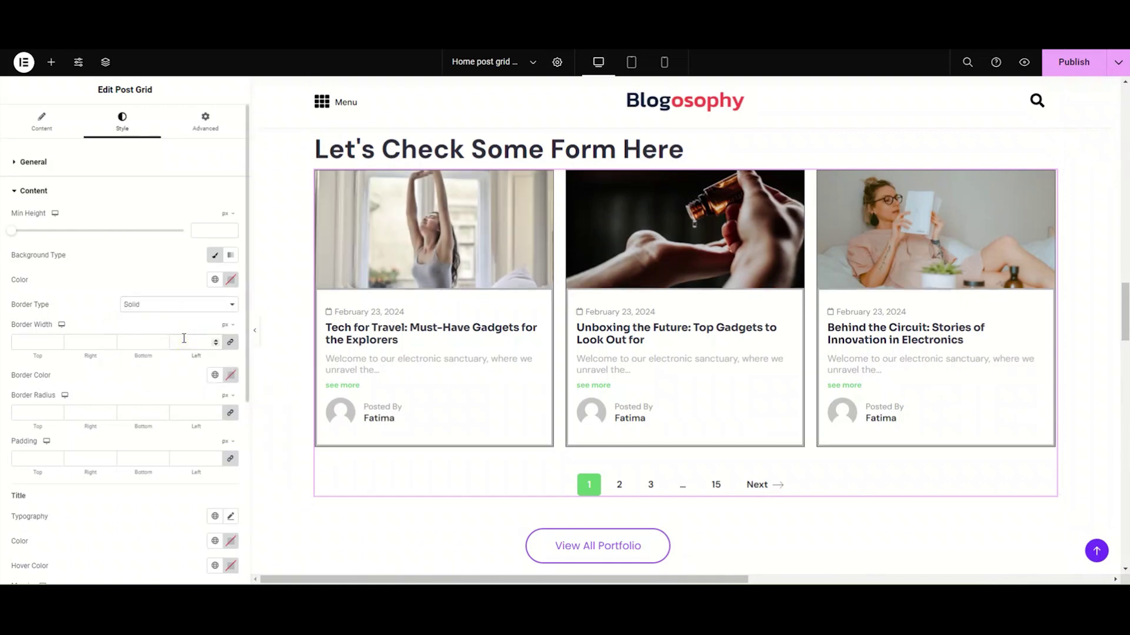
Set the content area's border width to 5 px and its border radius to 50 px on all sides.
text(2)
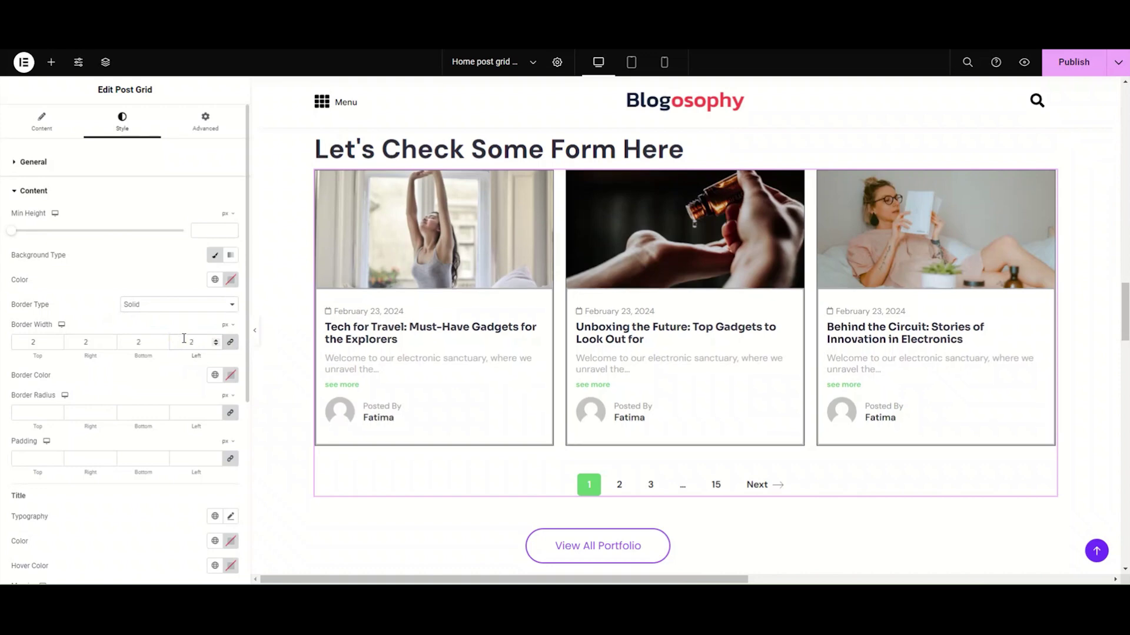
text(0)
key(BackSpace)
key(BackSpace)
text(5)
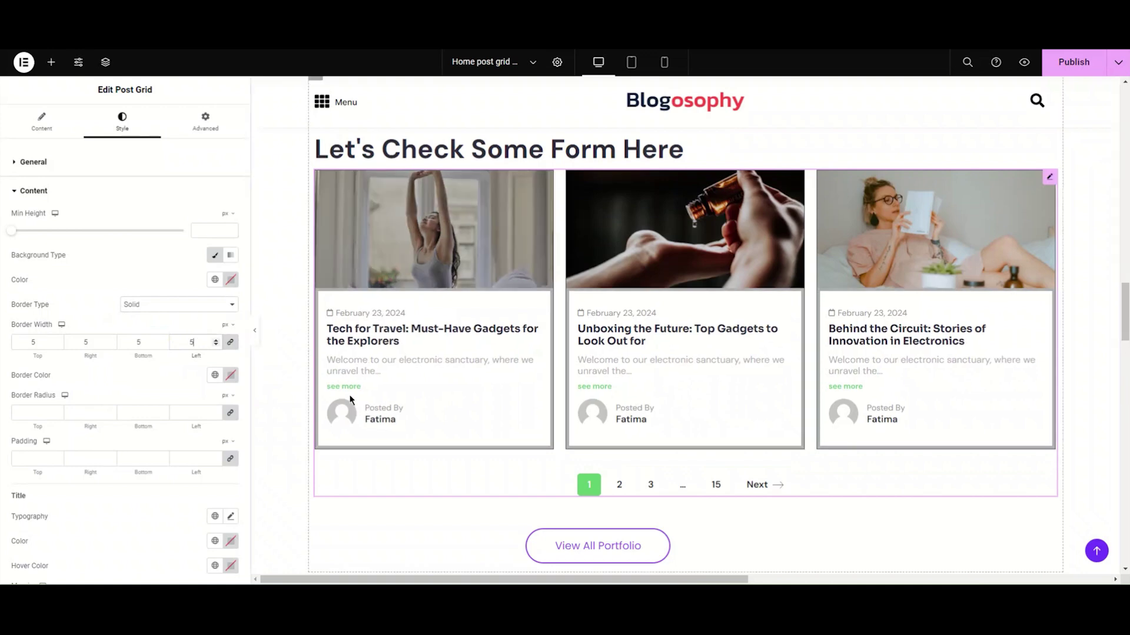
click(180, 414)
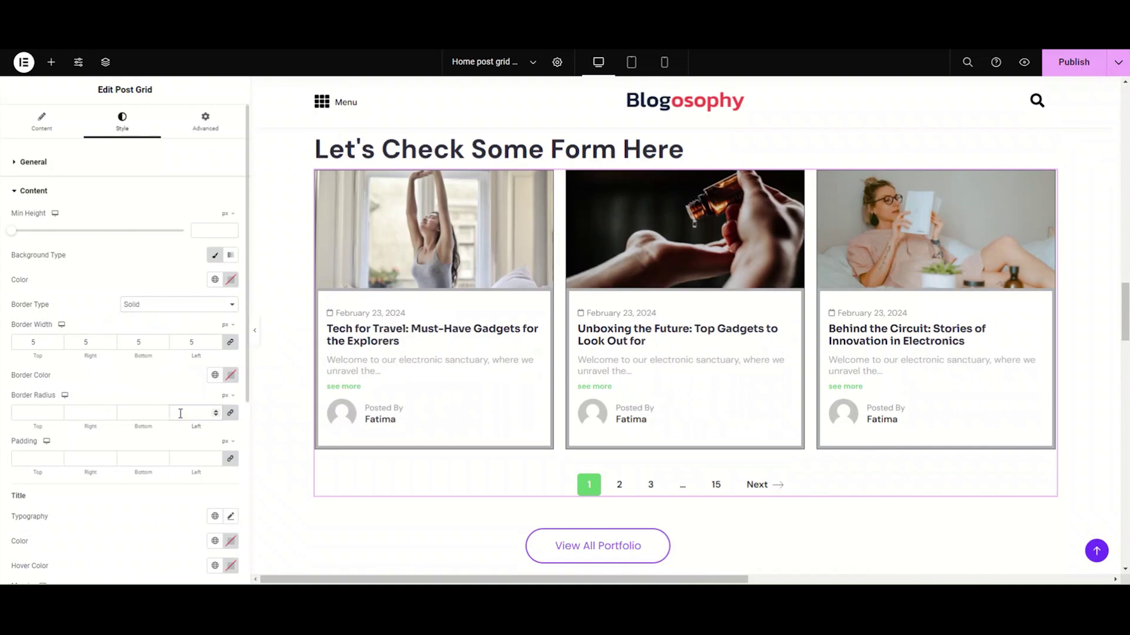
text(50)
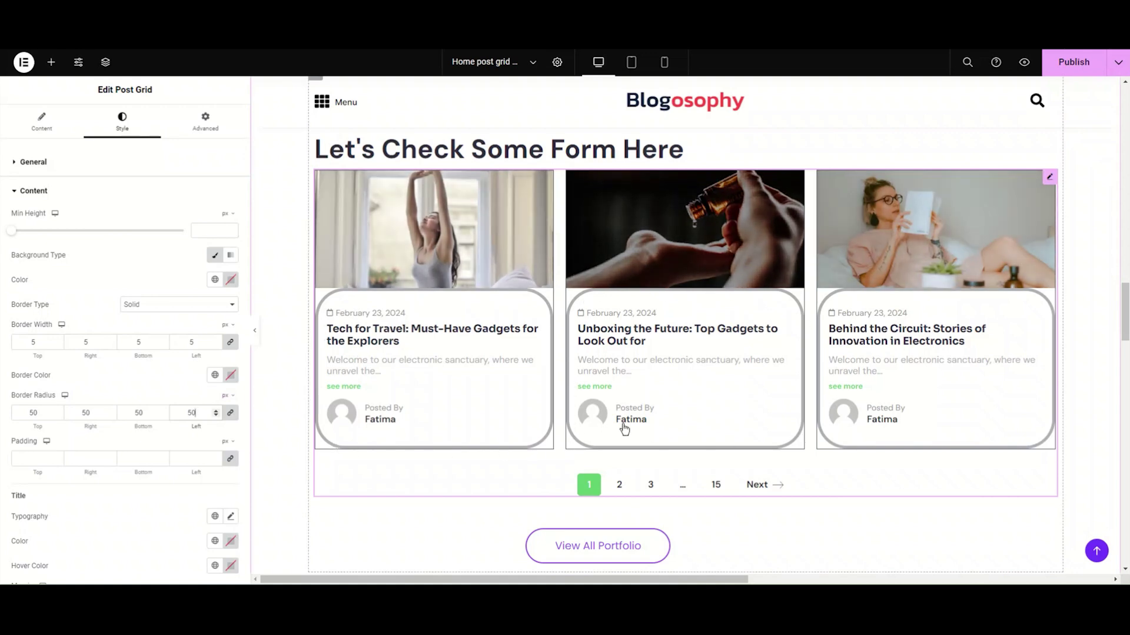
Try padding values of 15, 5 and 50 px on the content area, and clear the padding.
click(194, 454)
text(15)
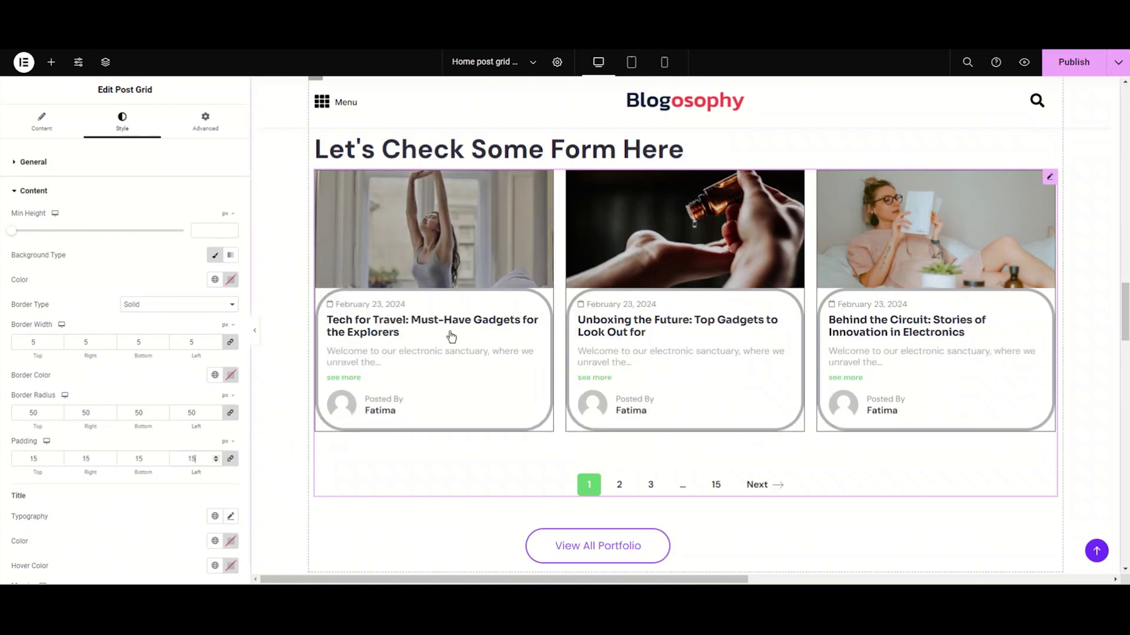
key(BackSpace)
key(BackSpace)
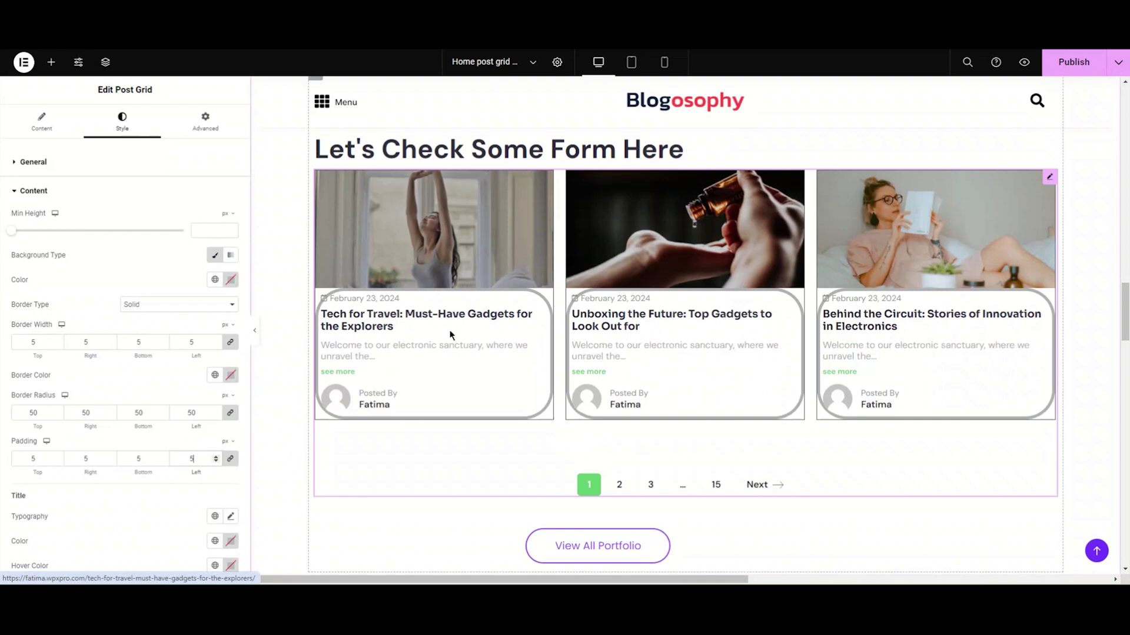
text(50)
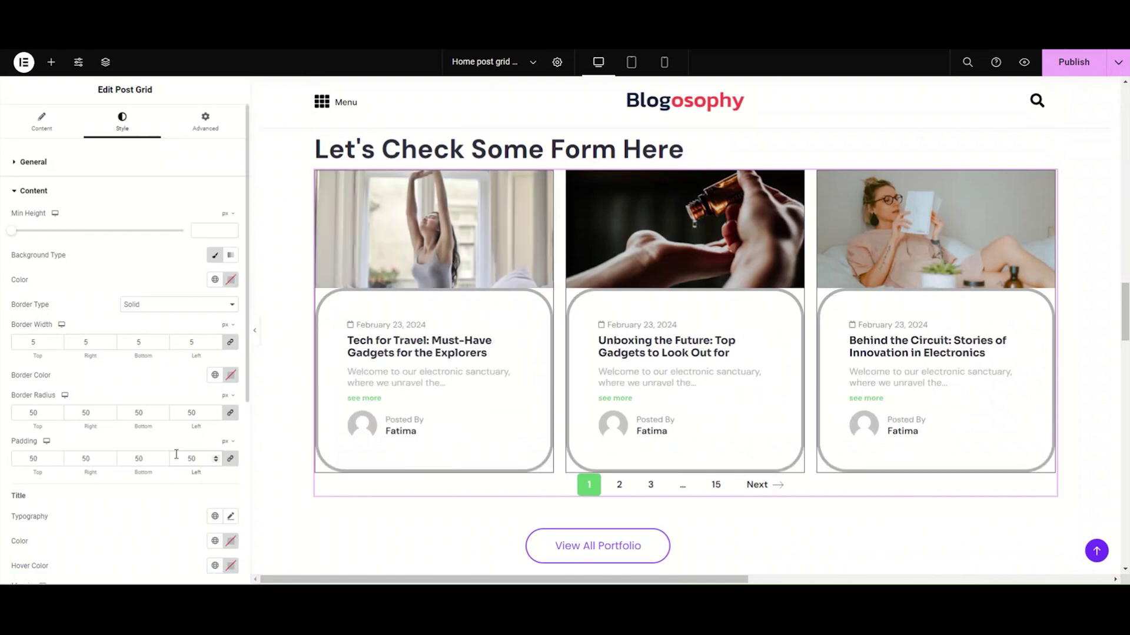
click(131, 457)
key(BackSpace)
key(BackSpace)
Clear the content area's border radius and border width, and restore its border type to Default.
click(135, 410)
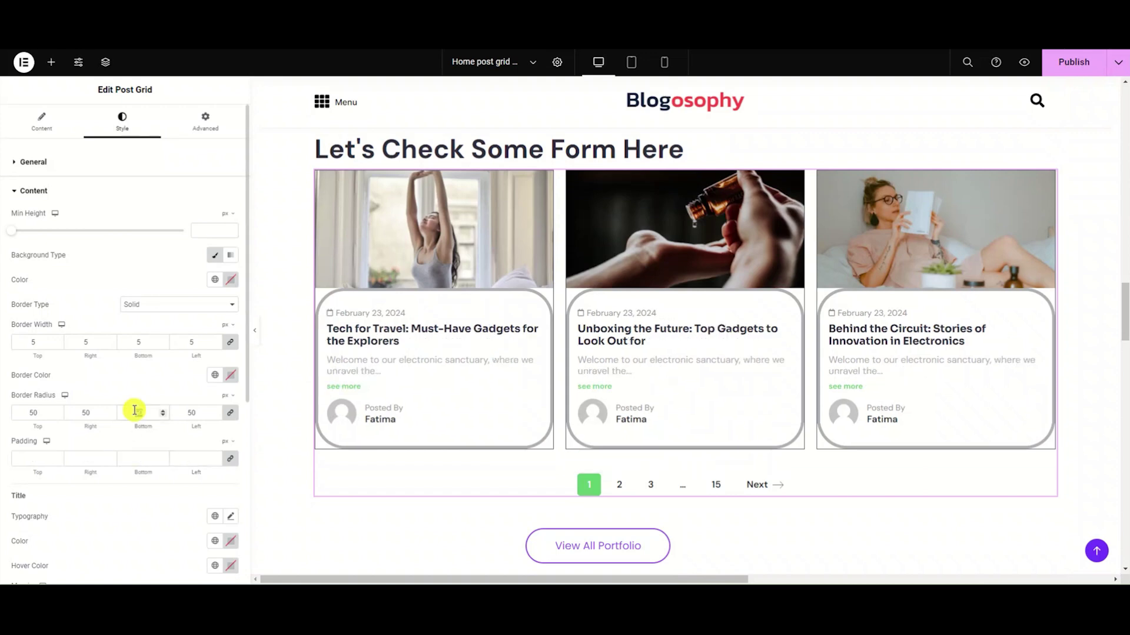
click(131, 340)
key(BackSpace)
click(157, 299)
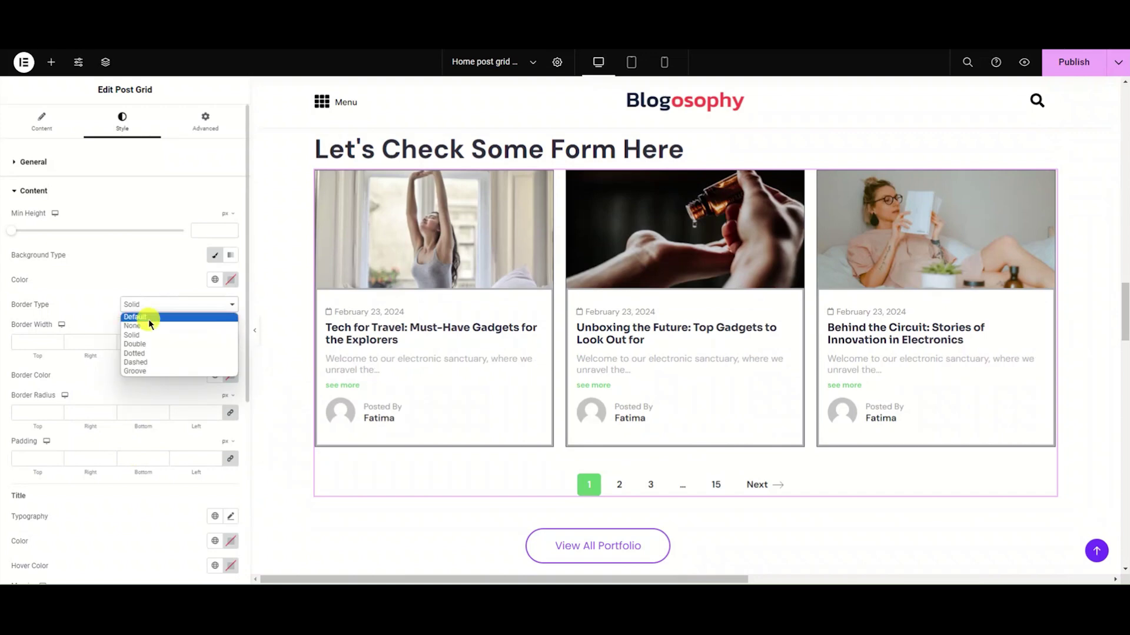
click(148, 319)
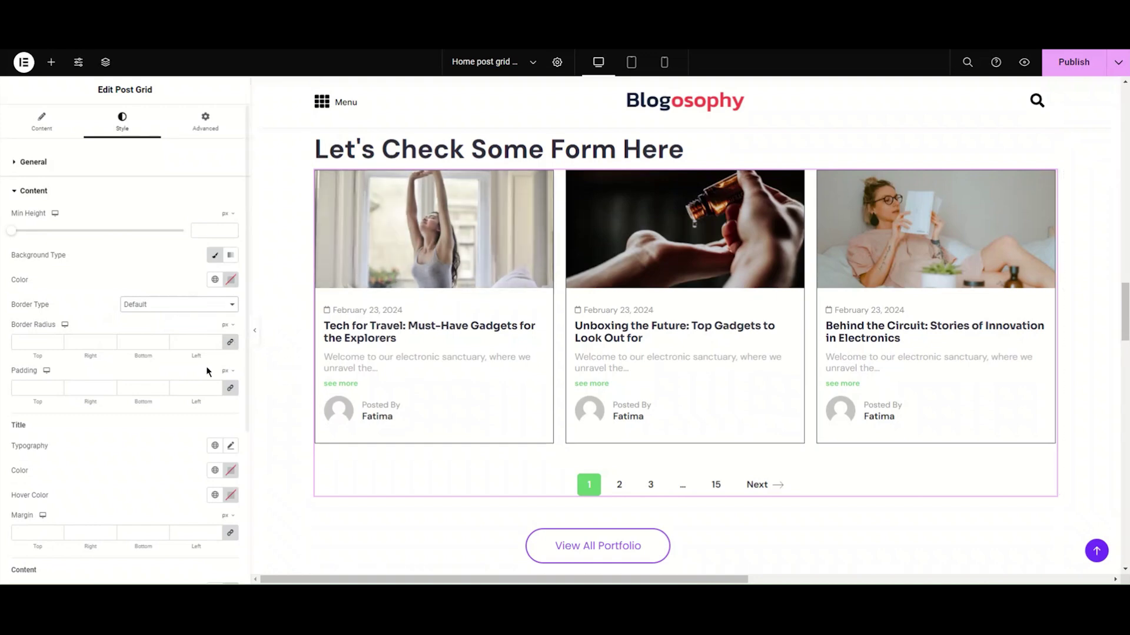
Try DM Sans as the post titles' font family, and choose Poppins instead.
scroll(191, 362, down, 3)
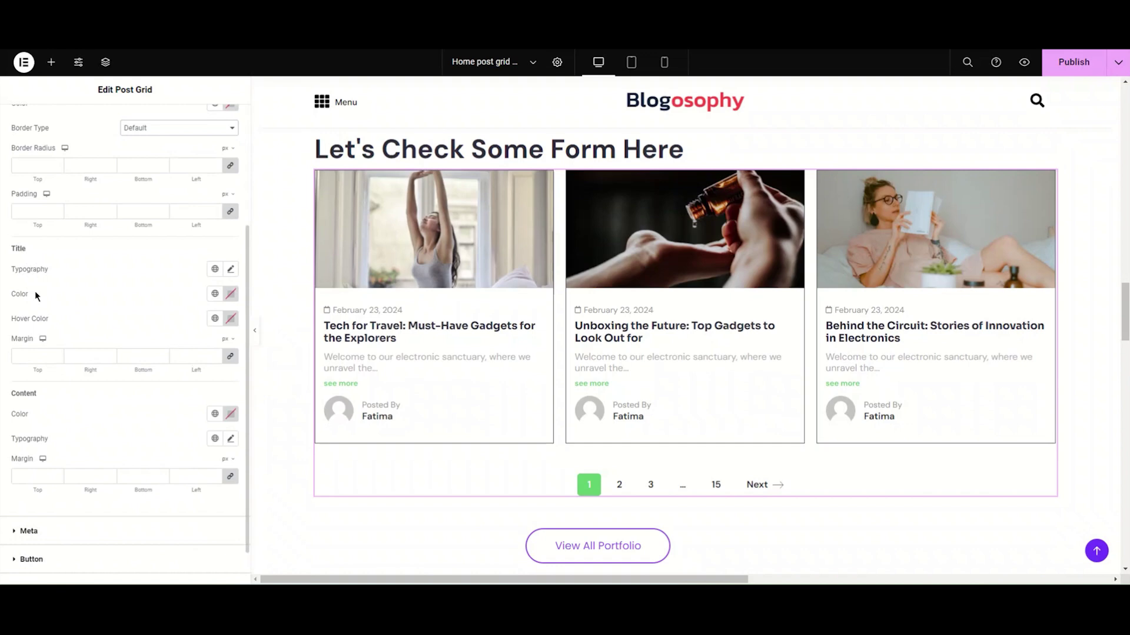
click(230, 272)
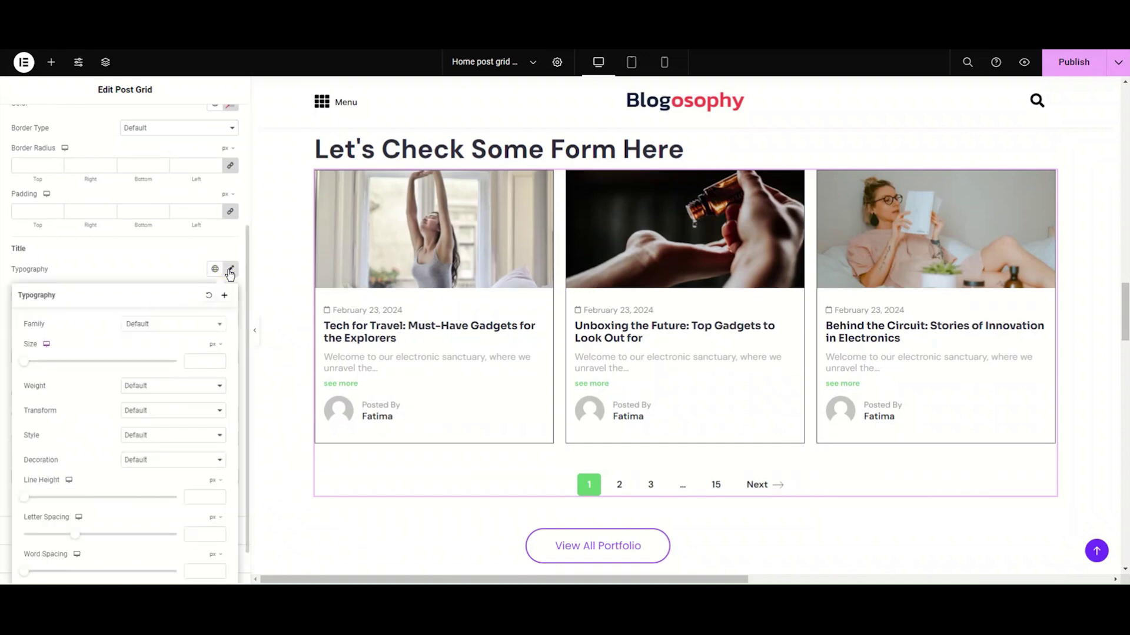
click(200, 328)
text(dm )
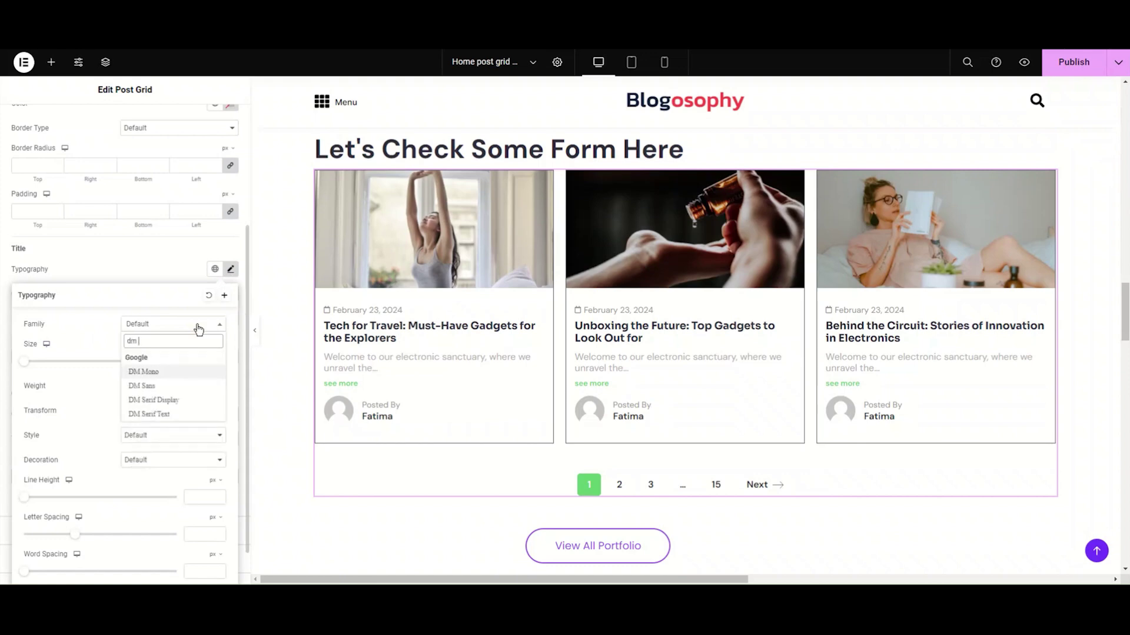
text(sans)
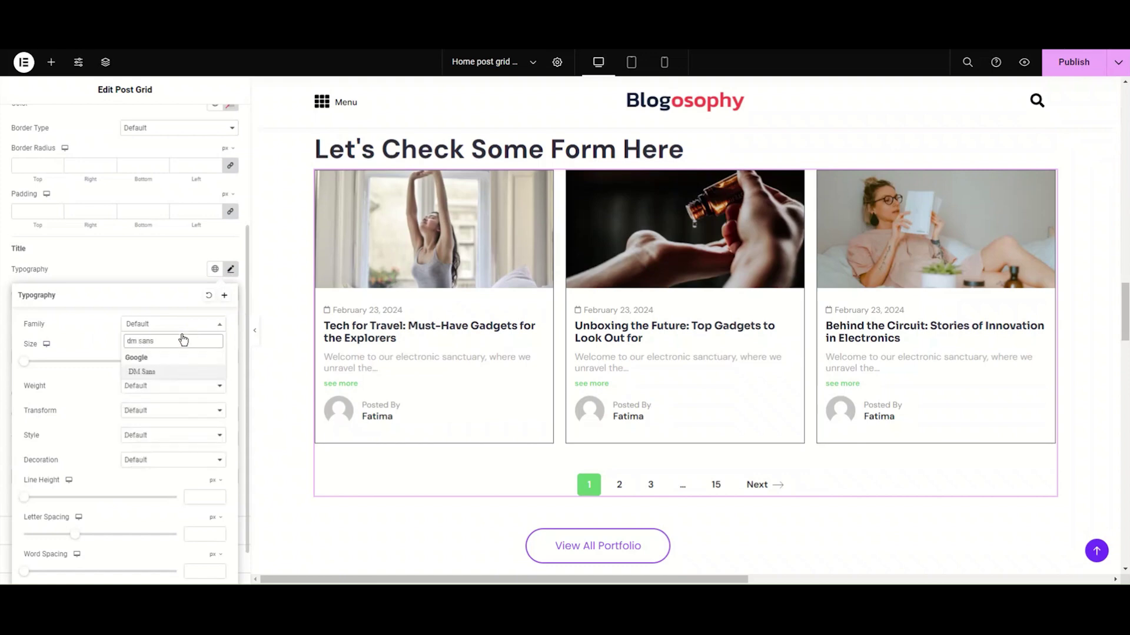
key(Return)
click(207, 282)
text(pop)
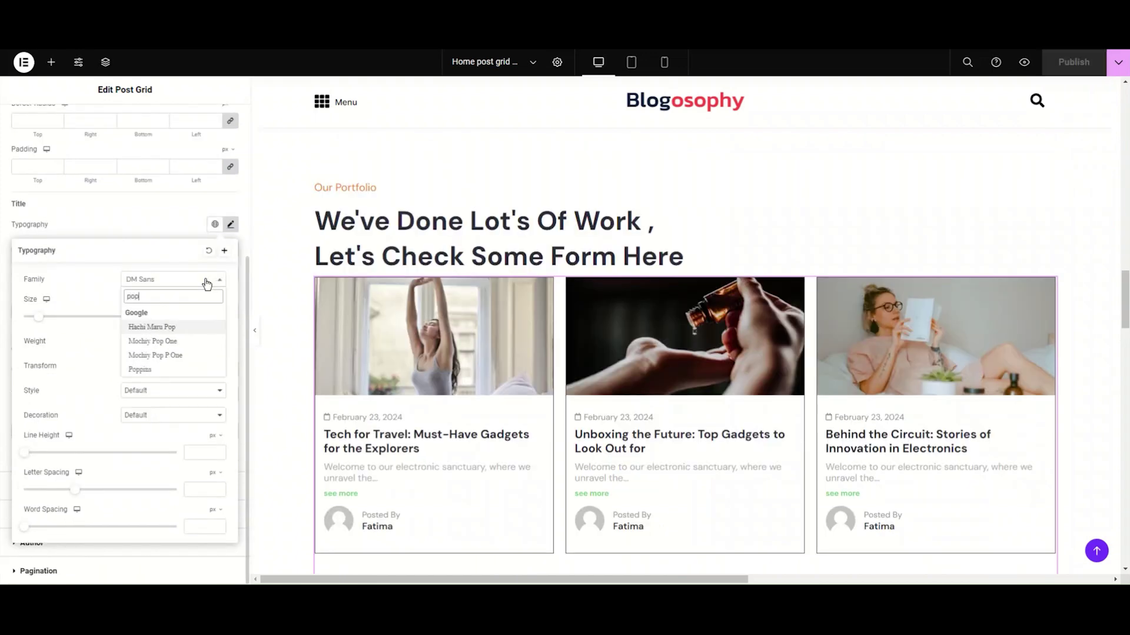
click(178, 370)
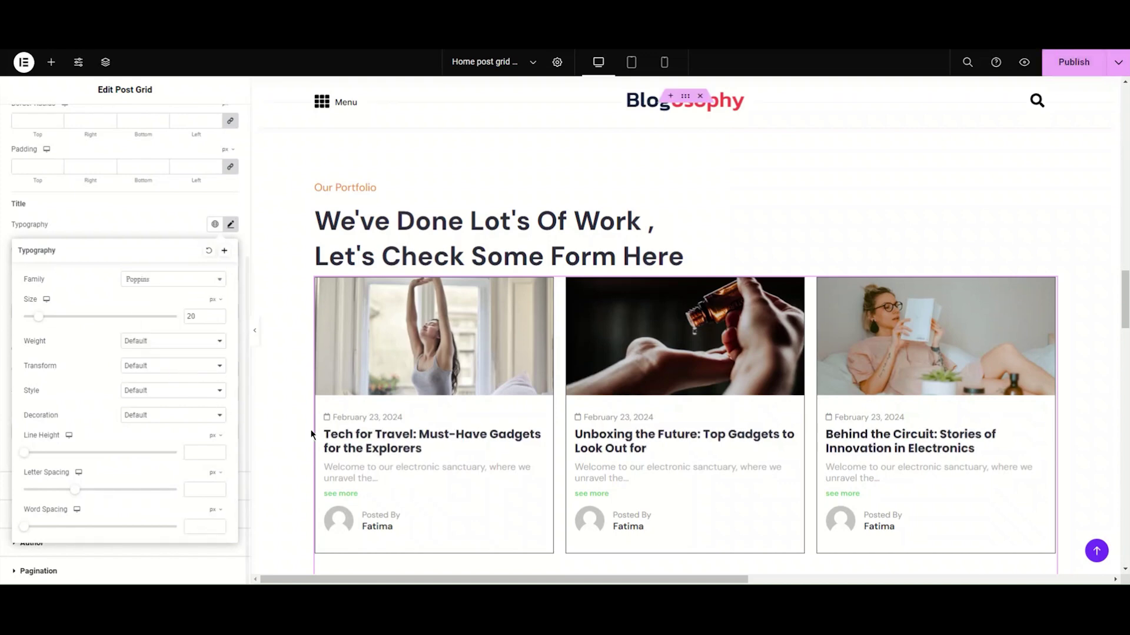
Set the post titles' font size to 20 px and their weight to 600 (Semi Bold).
mouse_move(45, 321)
mouse_down()
mouse_move(62, 315)
mouse_move(38, 322)
mouse_up()
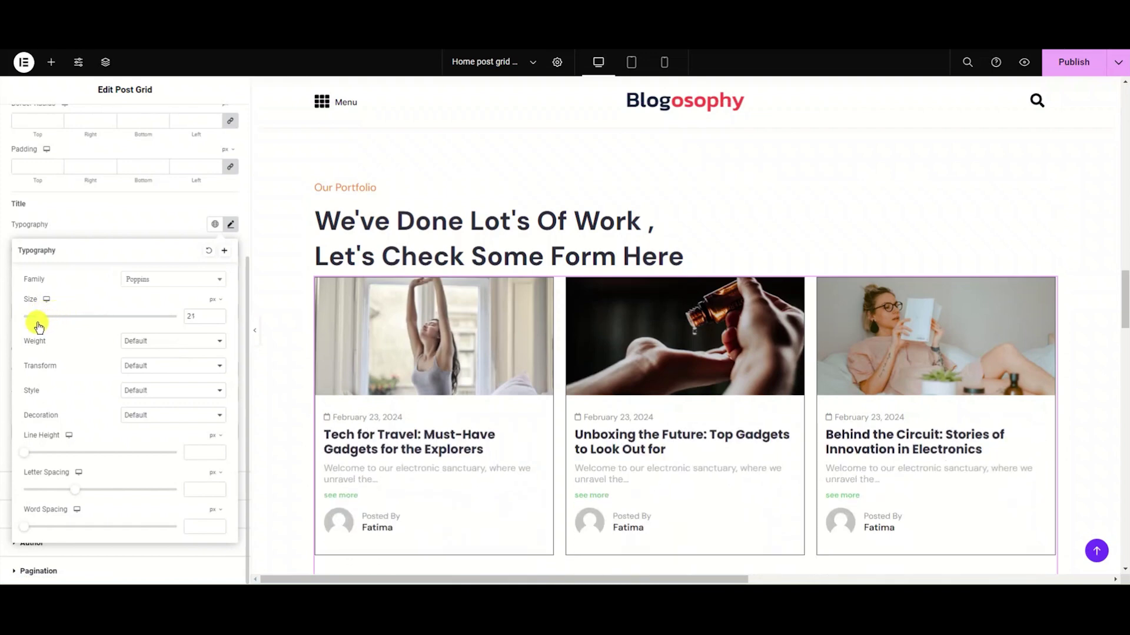
double_click(200, 321)
text(20)
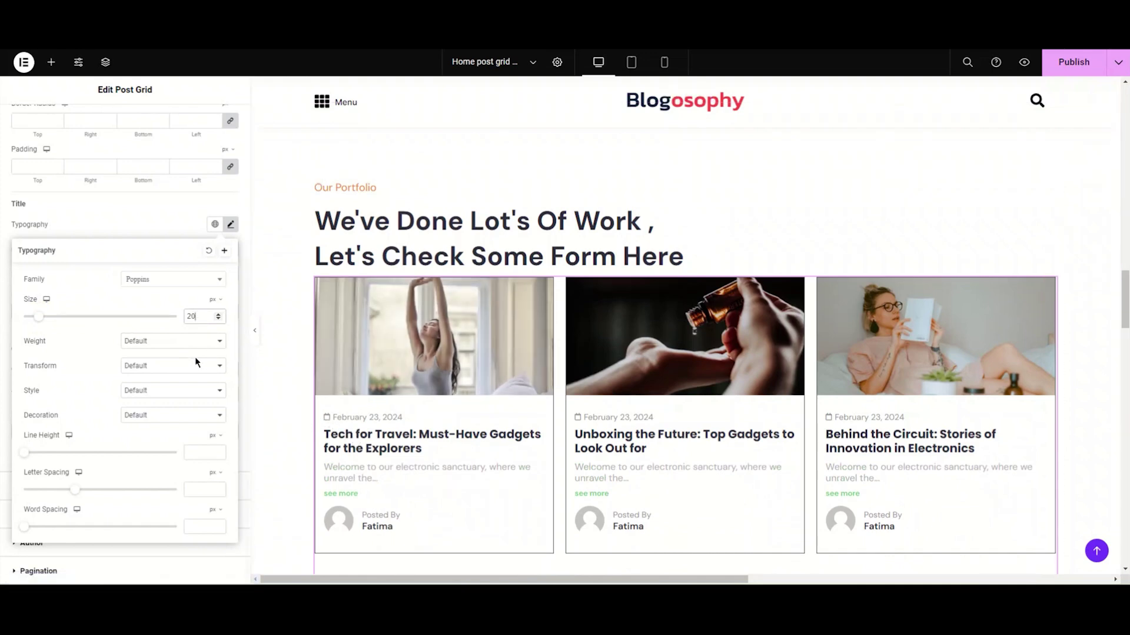
click(167, 341)
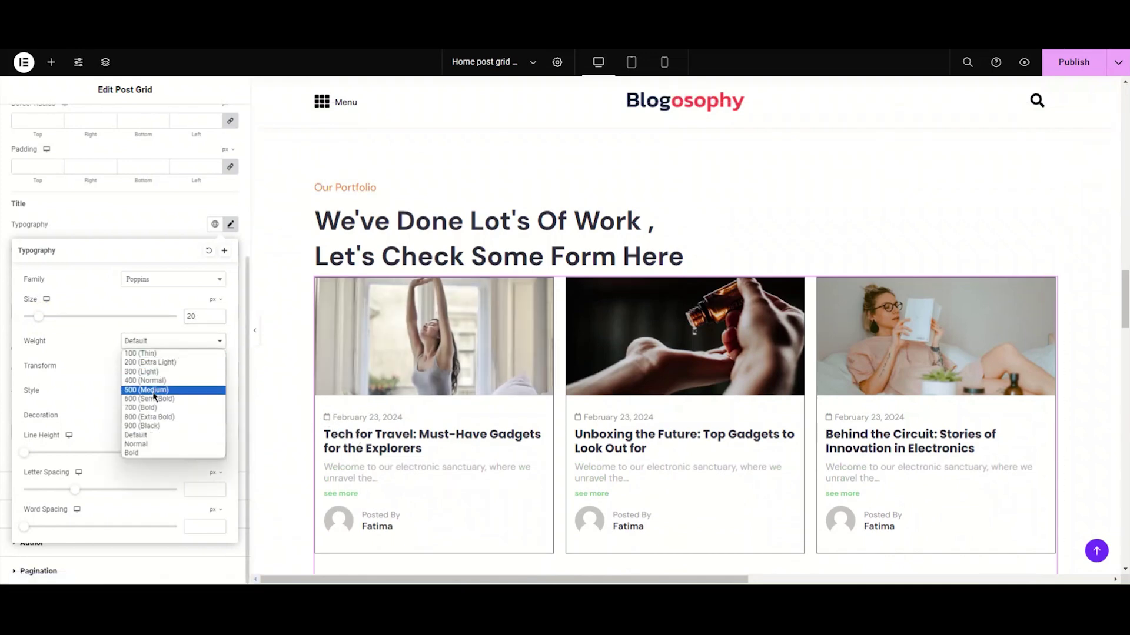
click(154, 399)
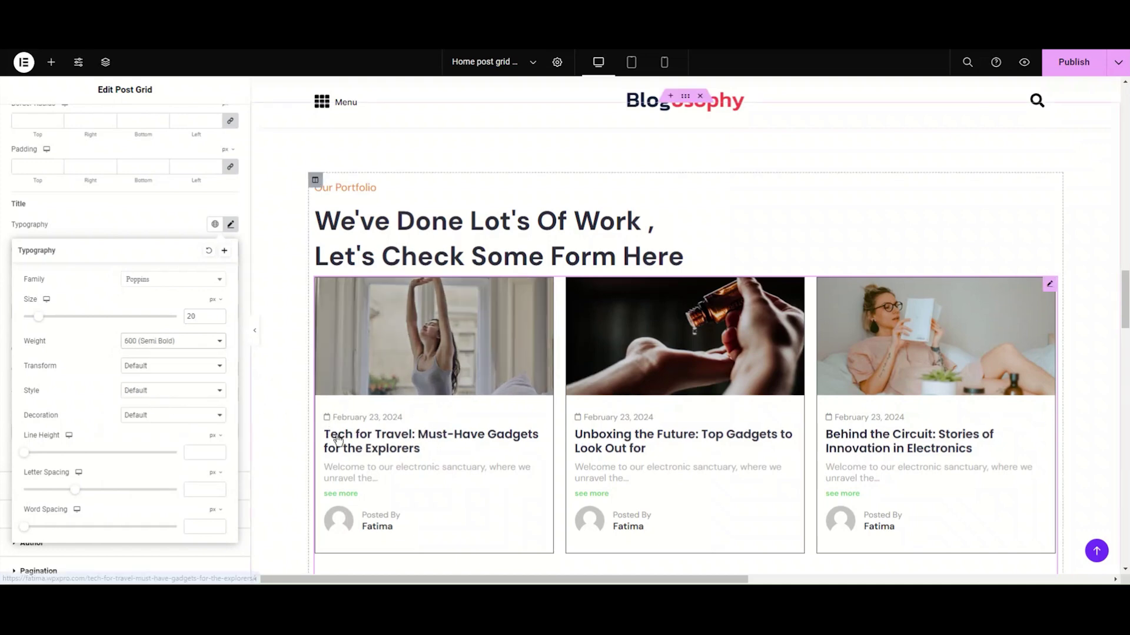
click(230, 225)
Apply a dark global color to the post titles.
click(215, 250)
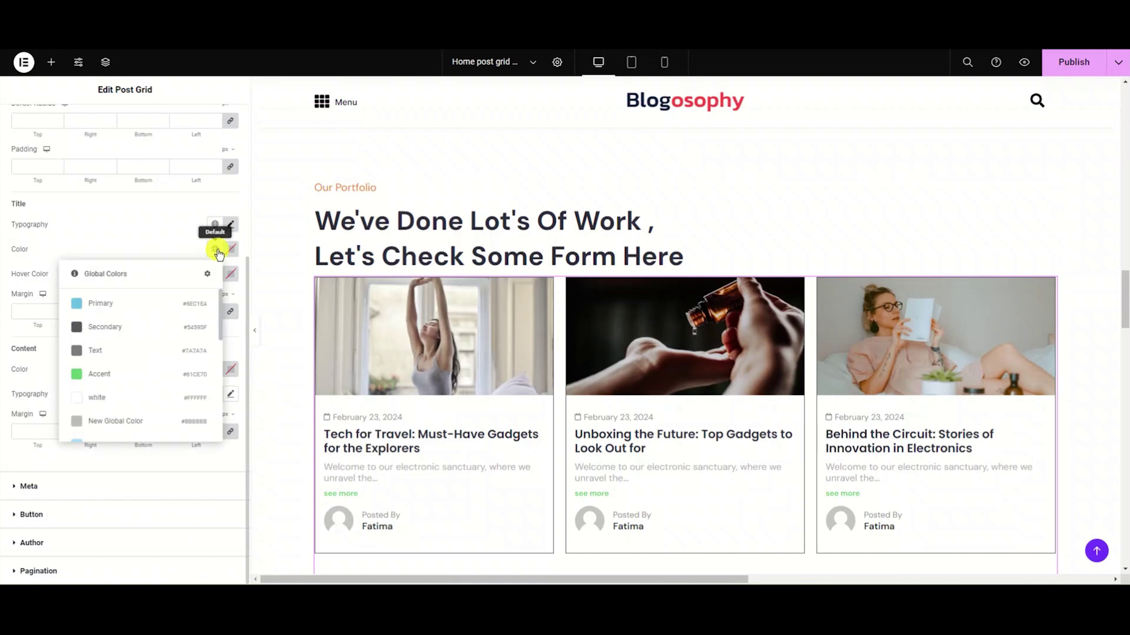
scroll(148, 339, down, 3)
scroll(147, 339, down, 3)
scroll(145, 333, up, 2)
click(144, 330)
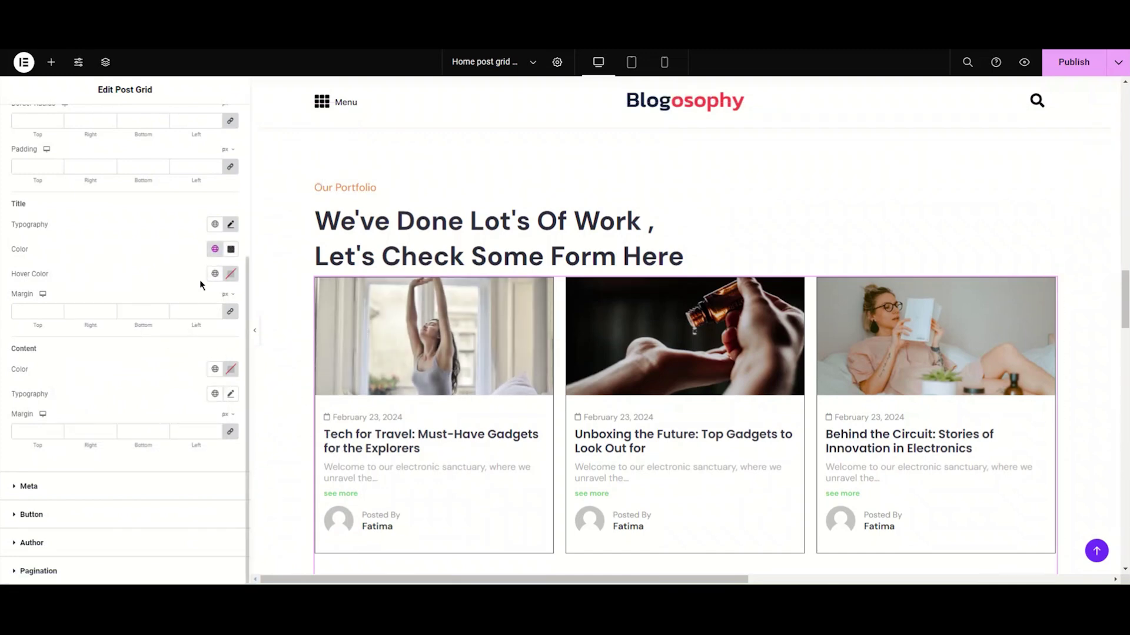
Apply the Secondary global color as the post titles' hover color.
click(216, 274)
scroll(176, 390, down, 2)
scroll(176, 391, down, 2)
scroll(176, 387, up, 5)
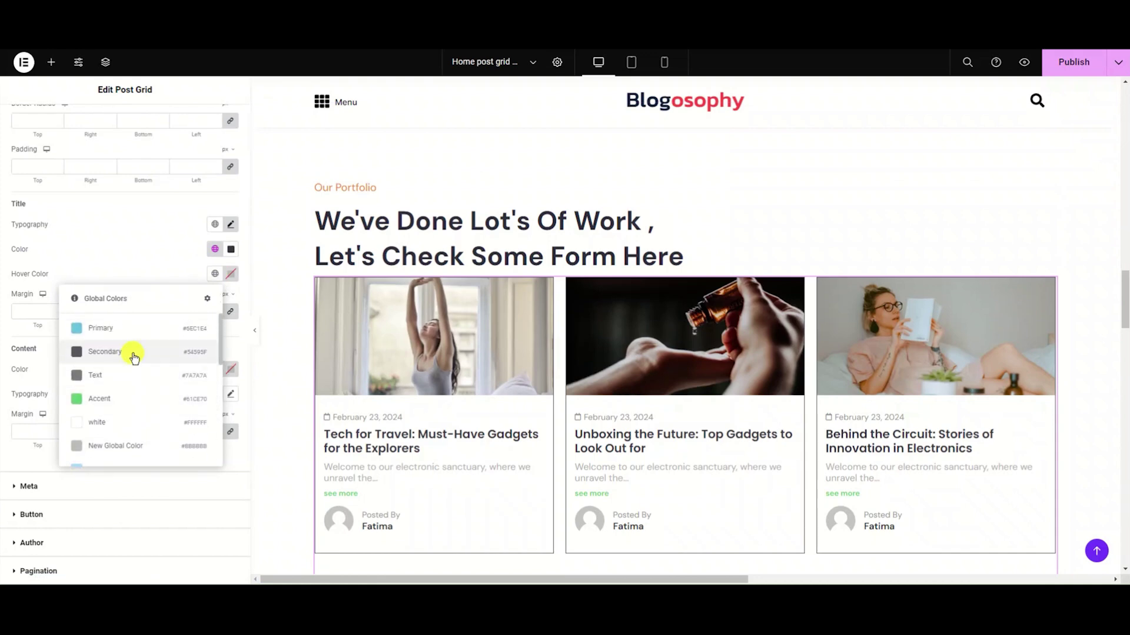
click(132, 353)
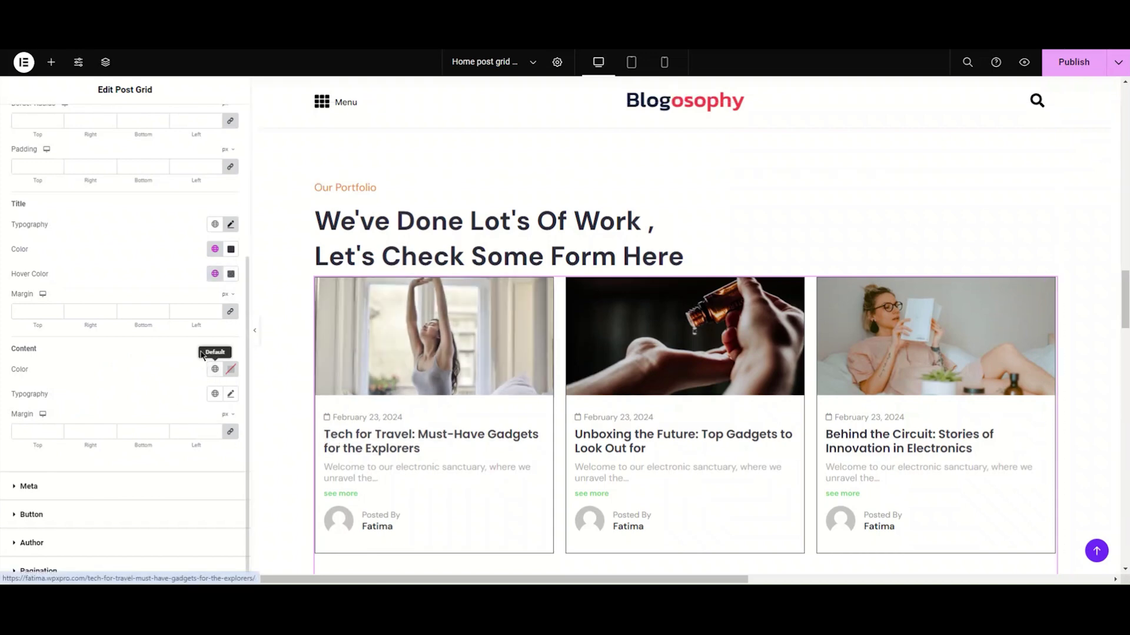
Try margins of 10 px and 20 px on all sides of the post titles, and clear them again.
click(149, 313)
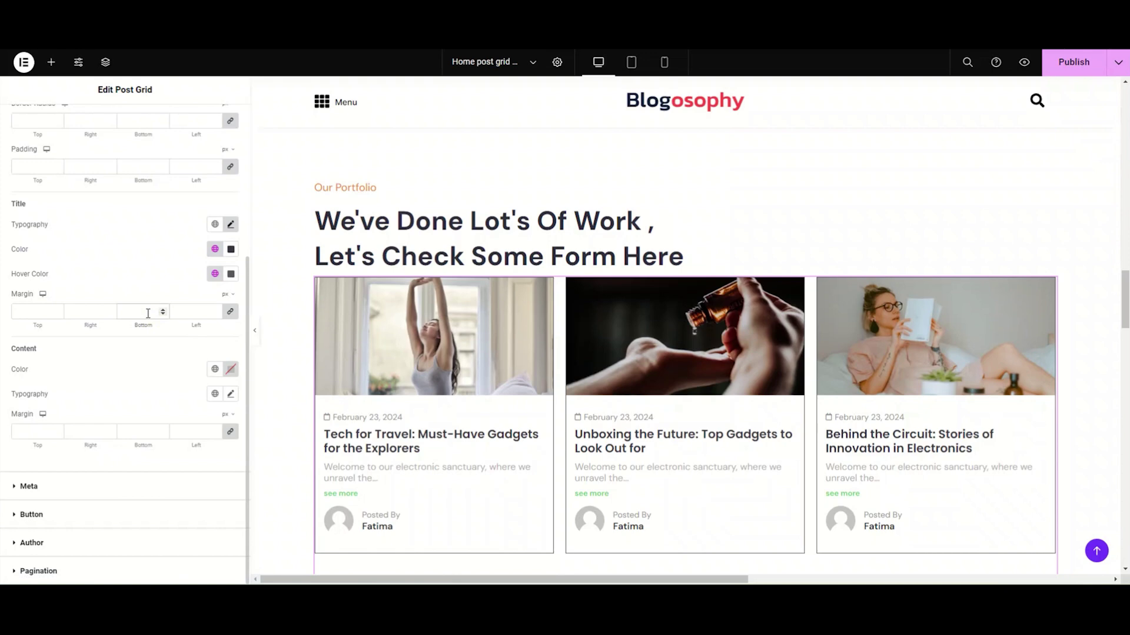
text(10)
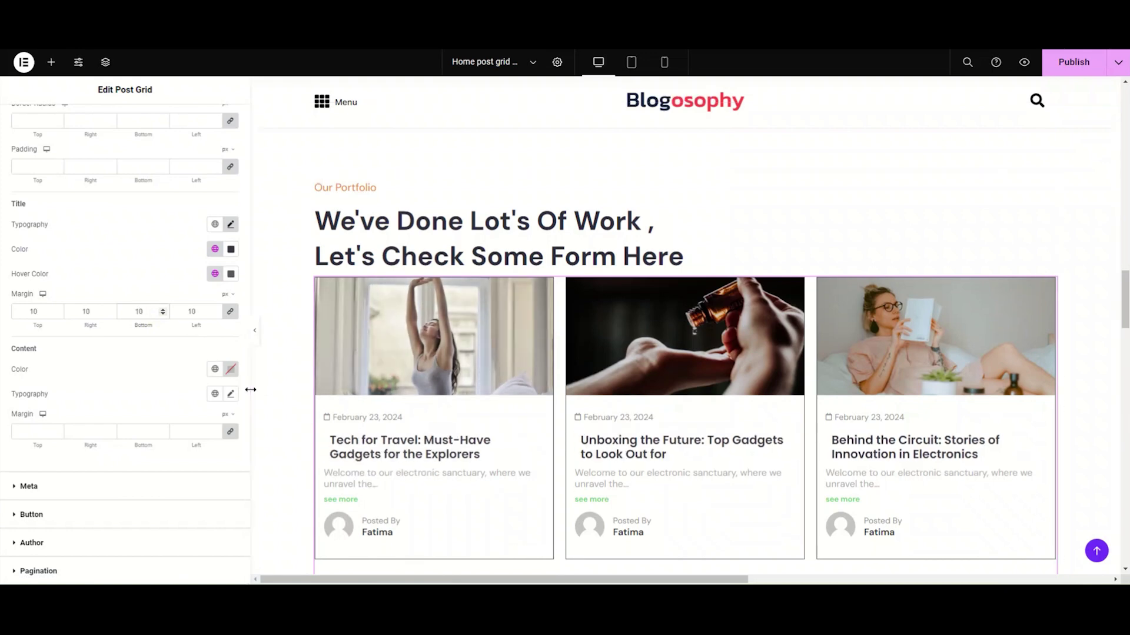
key(BackSpace)
key(BackSpace)
text(20)
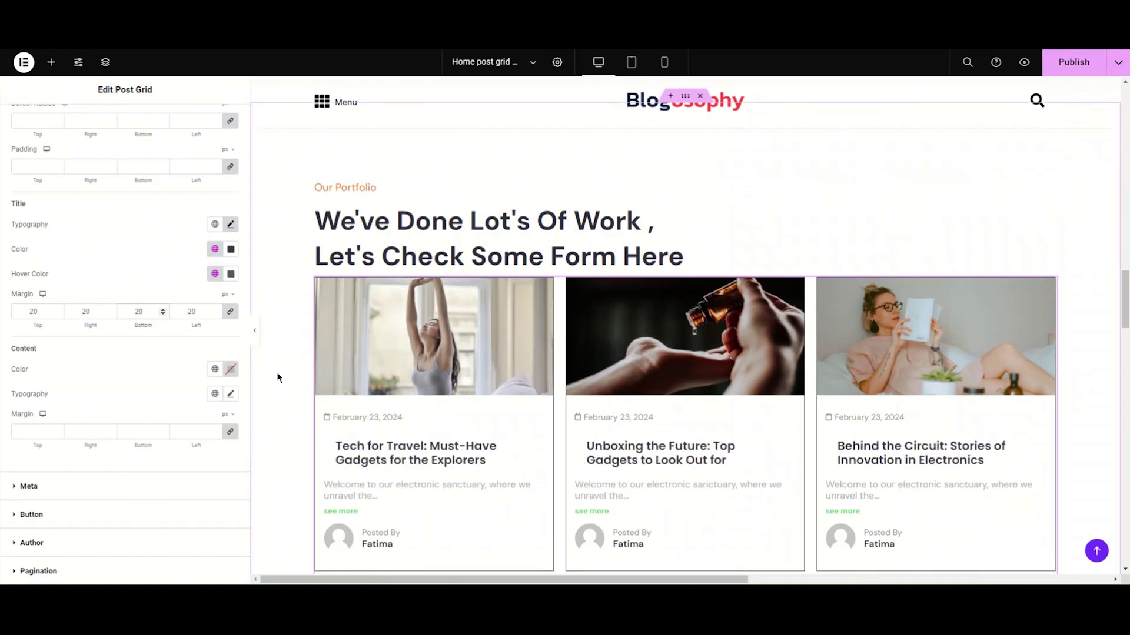
key(BackSpace)
key(BackSpace)
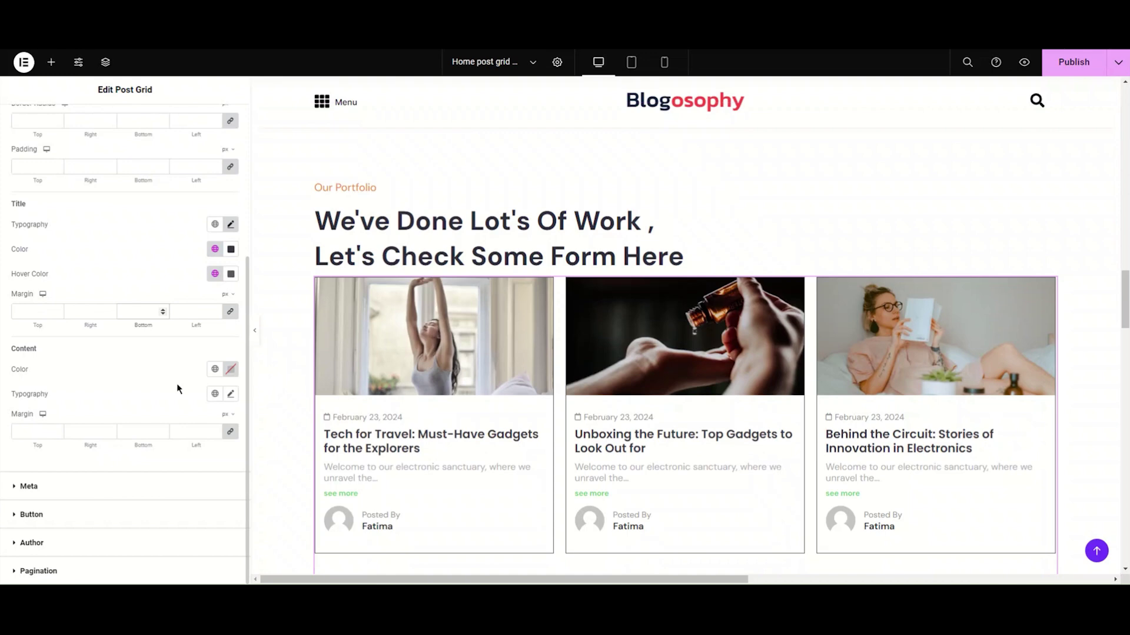
Apply the Text global color to the post excerpts and set their font family to Poppins.
click(215, 371)
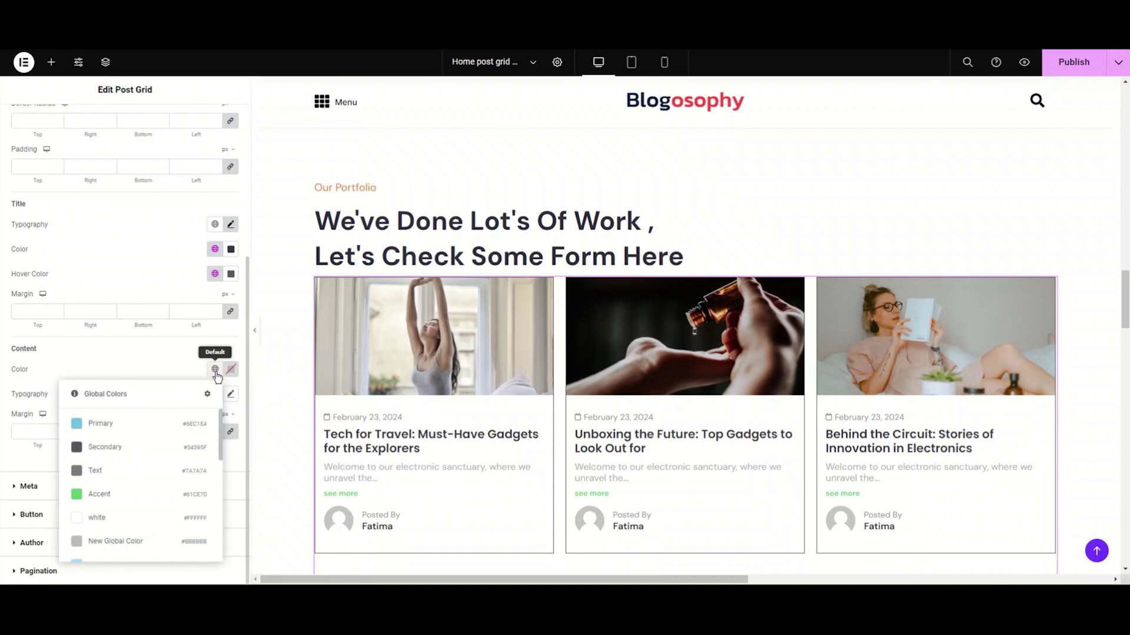
click(153, 478)
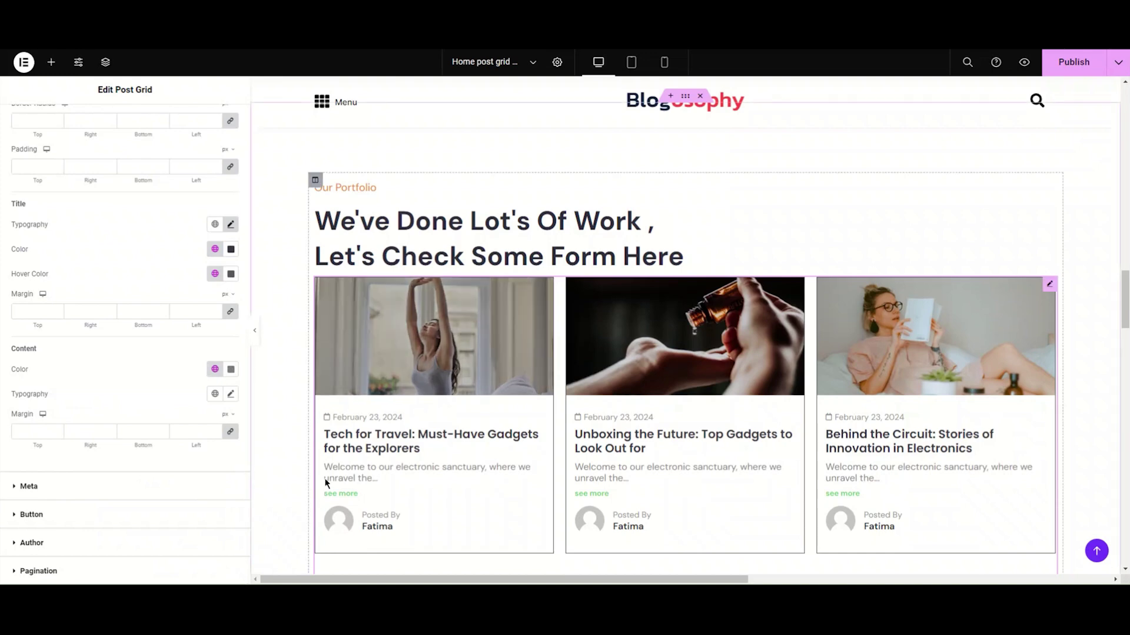
click(229, 394)
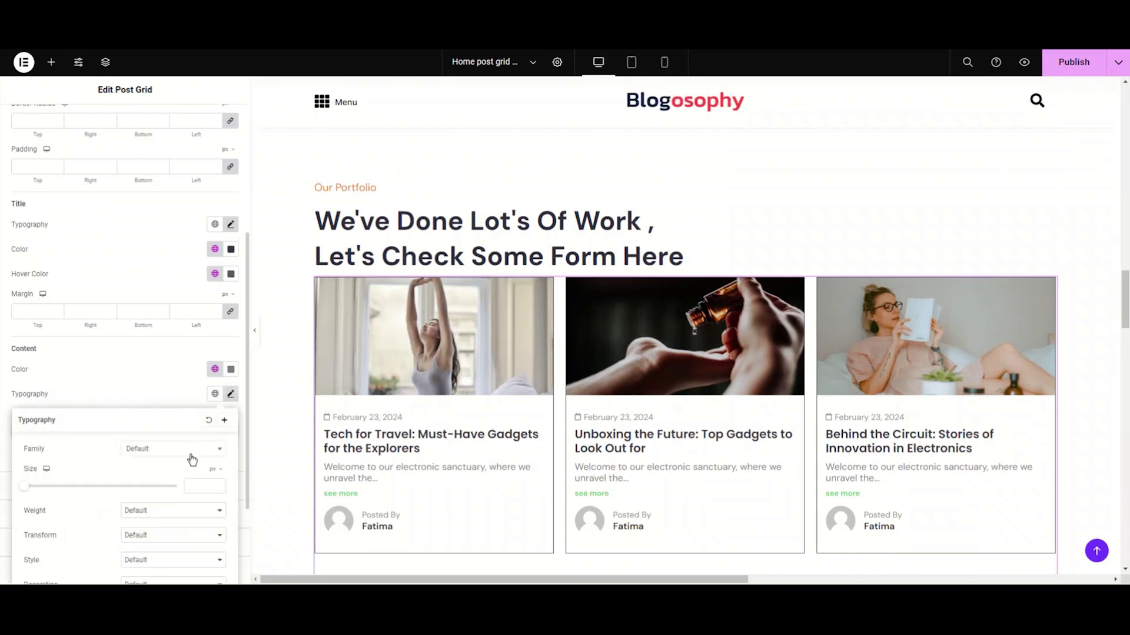
scroll(190, 454, down, 2)
click(188, 334)
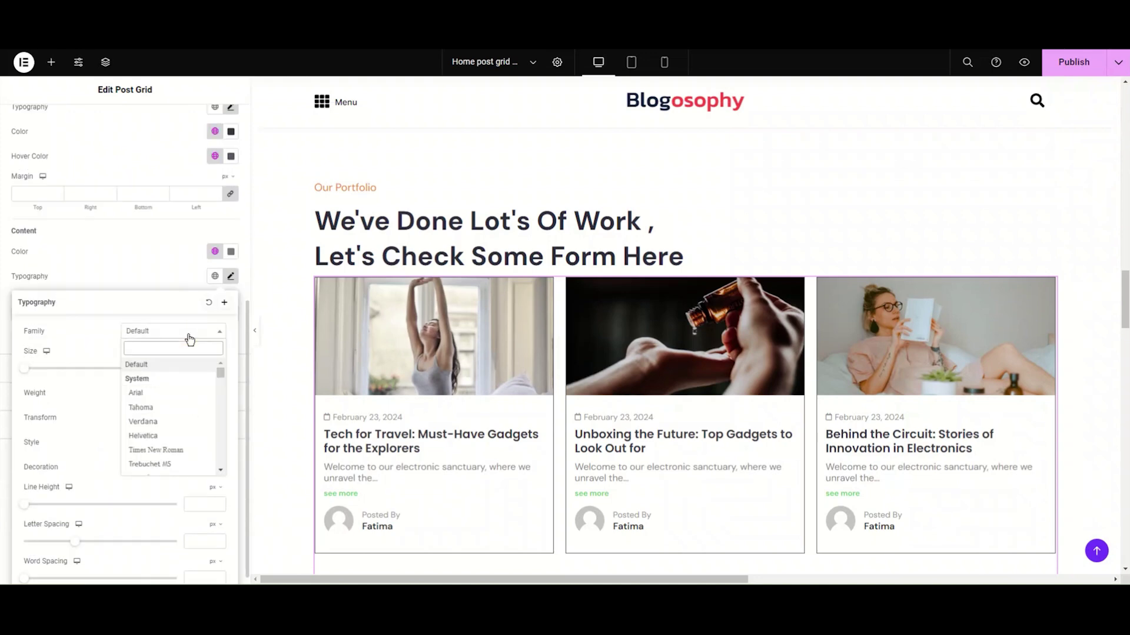
text(pop)
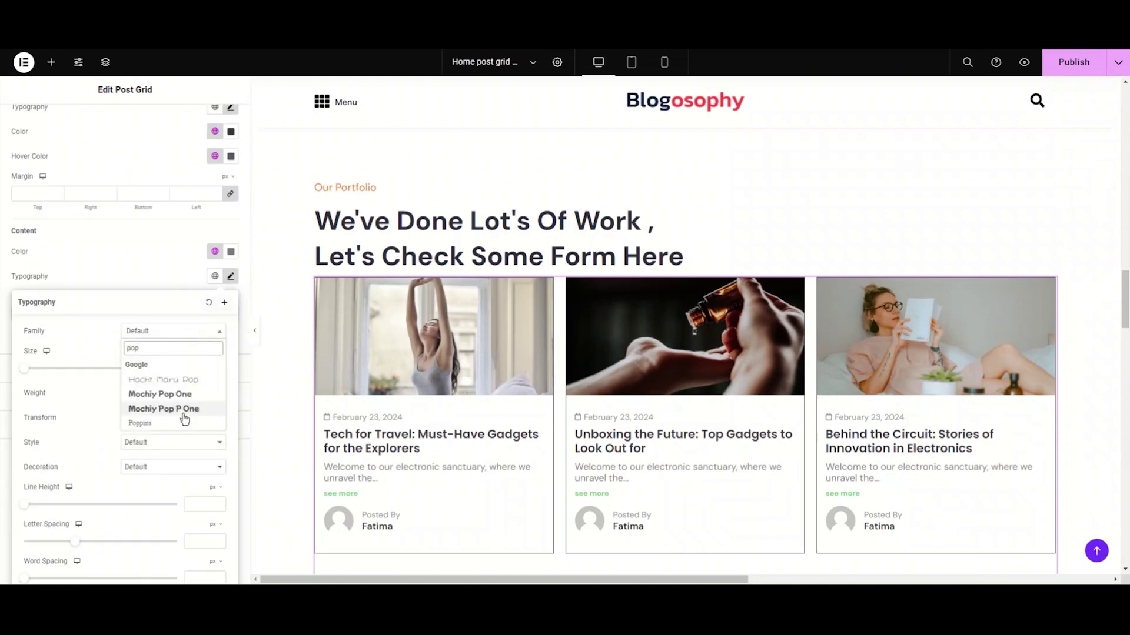
click(183, 424)
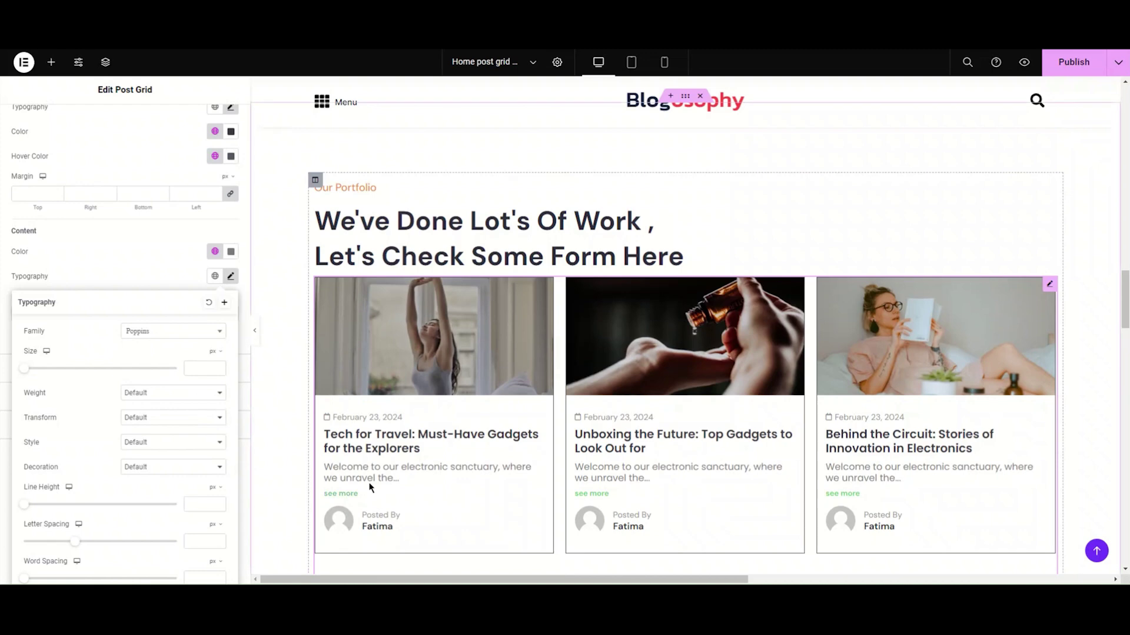
Set the post excerpts' font size to 15 px and their weight to 400 (Normal).
click(186, 372)
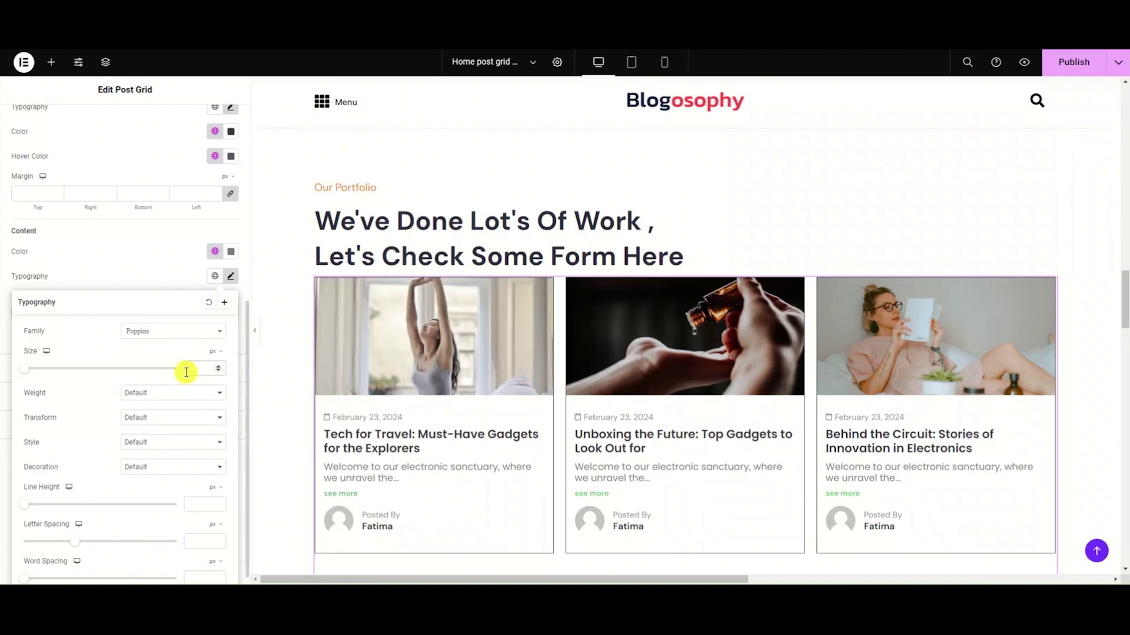
mouse_move(24, 369)
mouse_down()
mouse_move(46, 368)
mouse_move(33, 368)
mouse_up()
double_click(192, 368)
text(13)
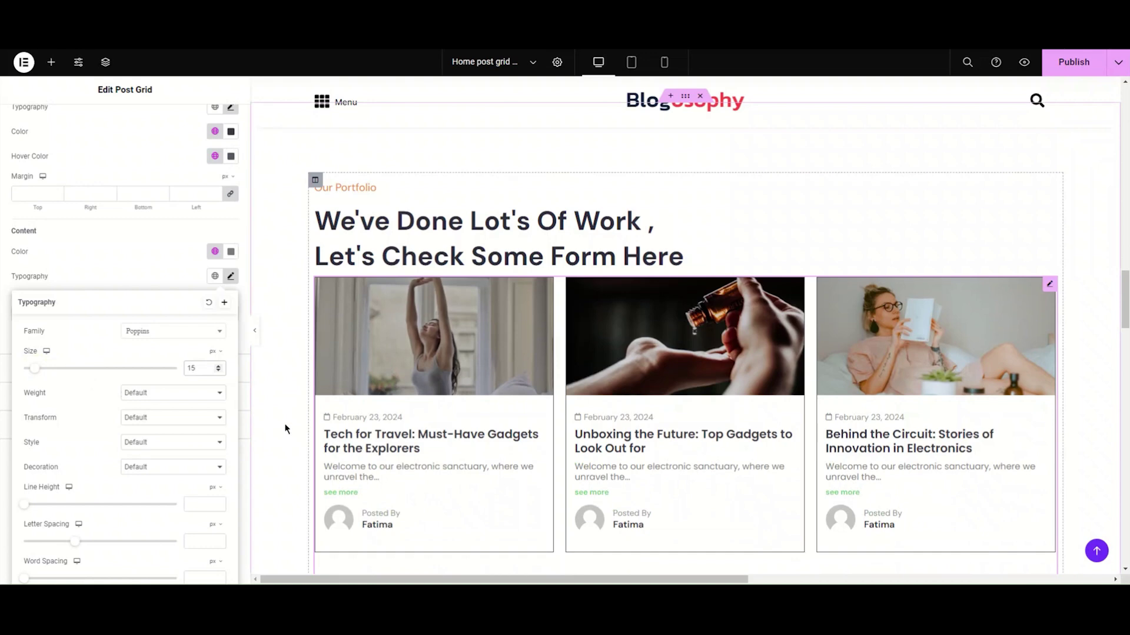
click(214, 390)
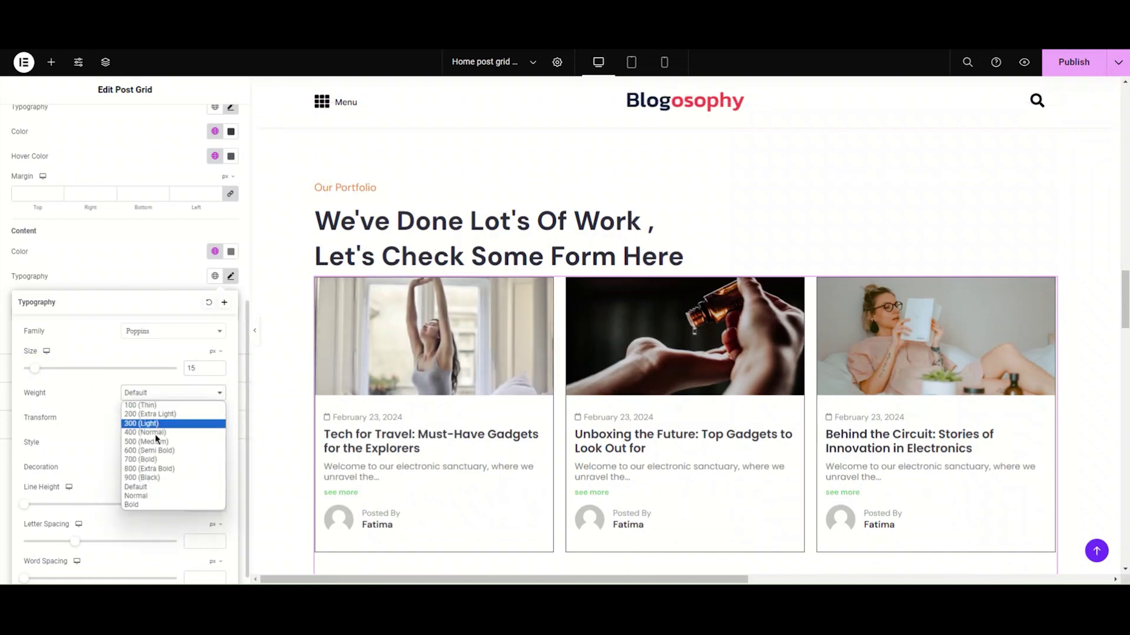
click(154, 434)
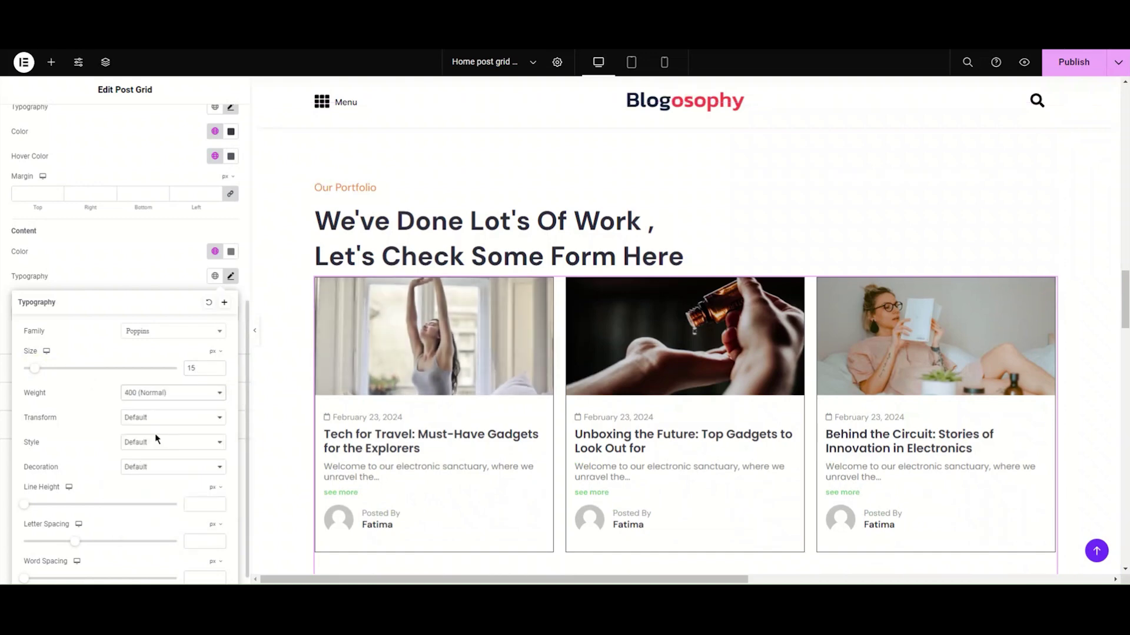
click(230, 276)
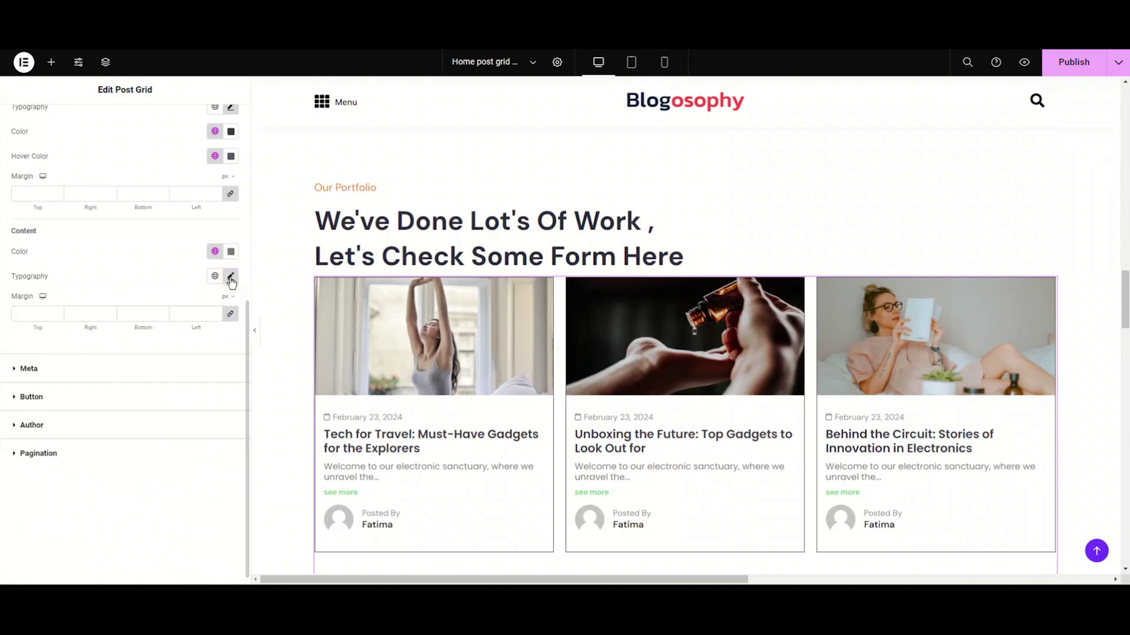
Try a 10 px margin on all sides of the post excerpts, and clear it again.
click(158, 314)
click(158, 315)
text(10)
scroll(158, 315, up, 2)
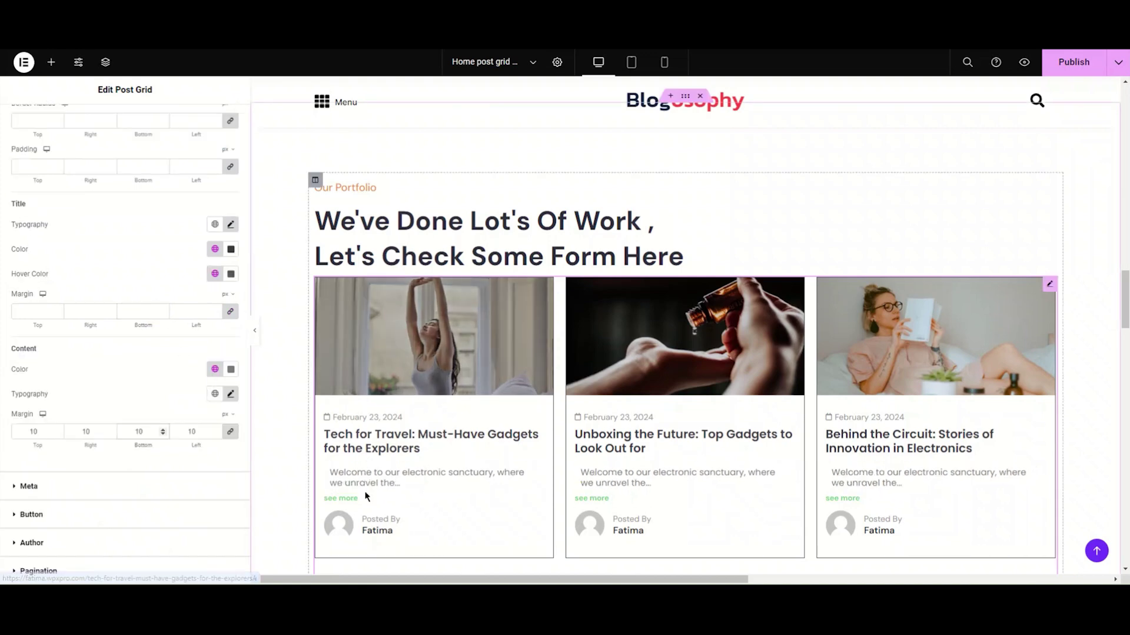
key(BackSpace)
key(BackSpace)
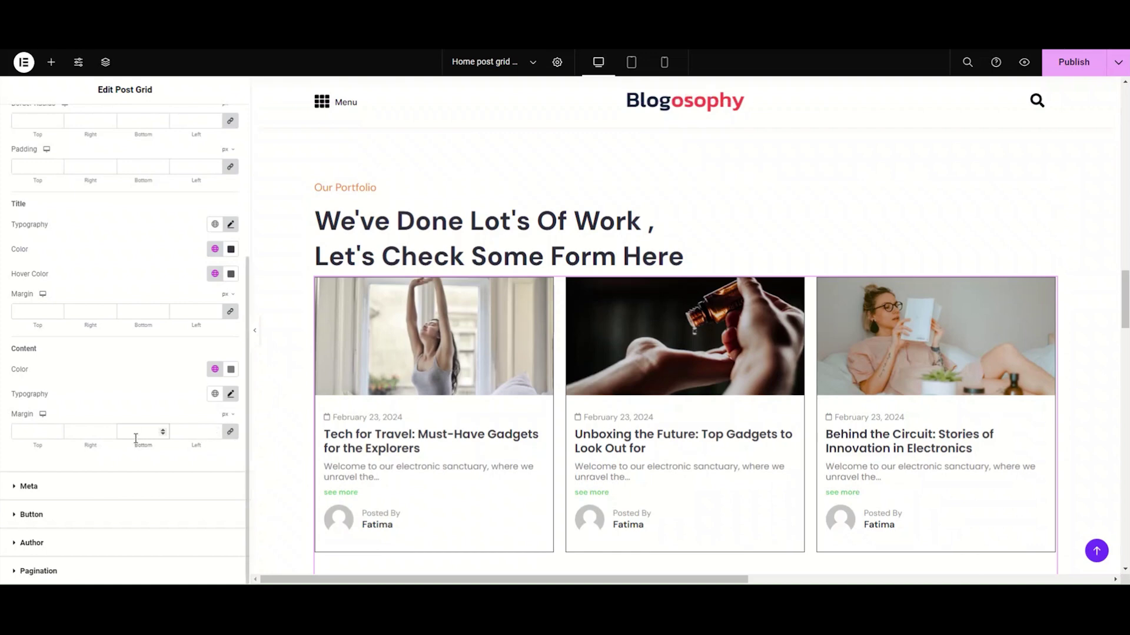
Set the font family of the posts' meta information to Poppins.
scroll(112, 312, up, 4)
click(39, 198)
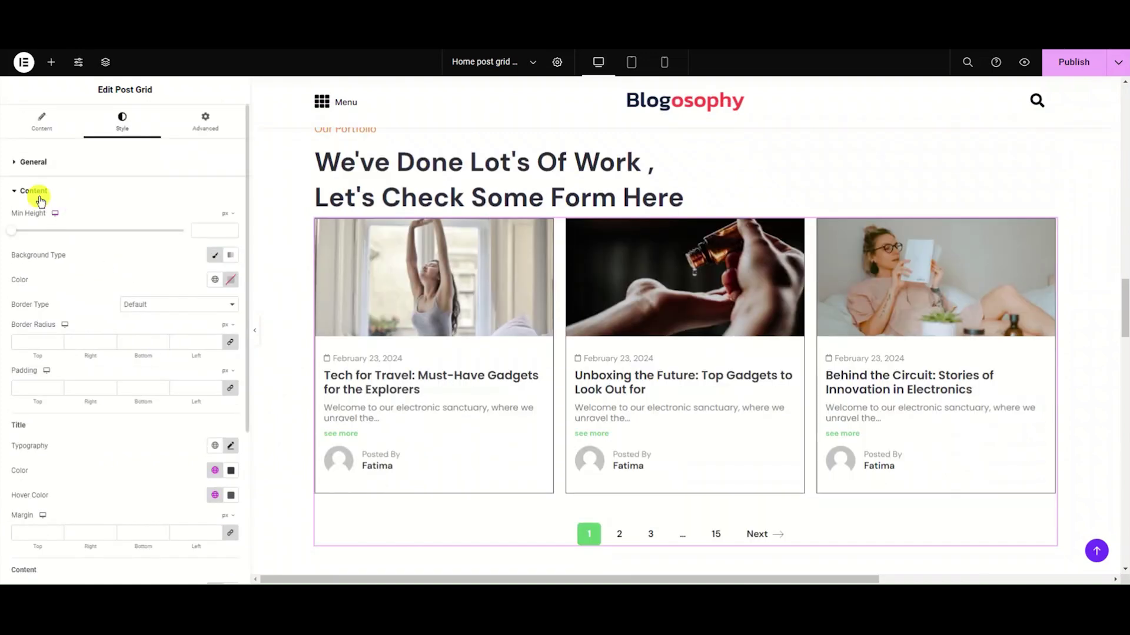
click(39, 220)
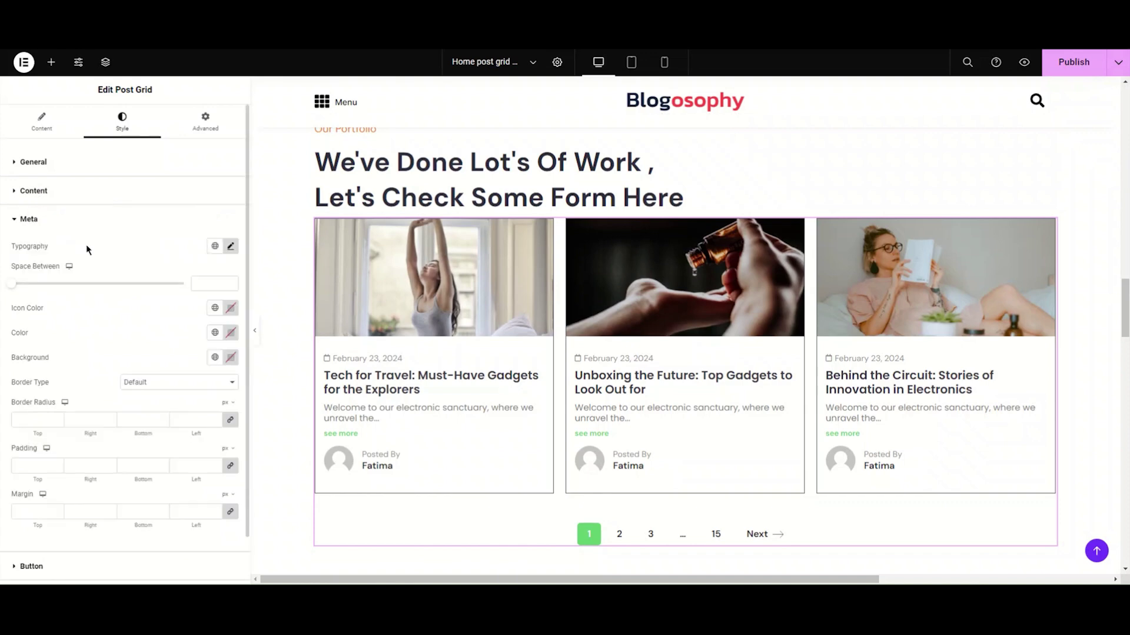
click(230, 246)
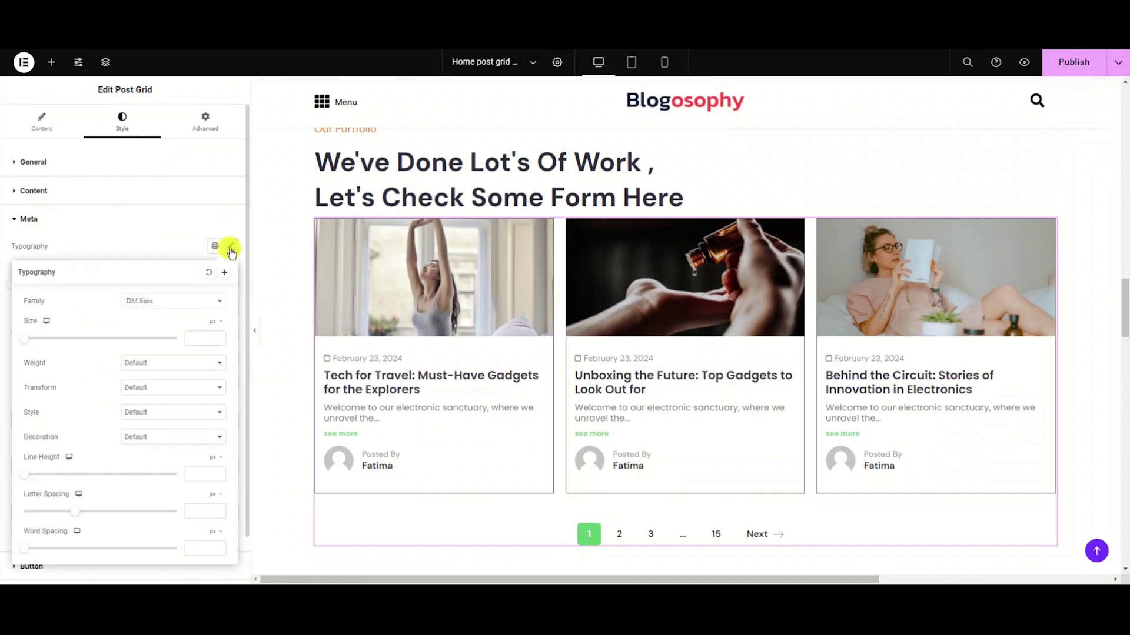
click(203, 304)
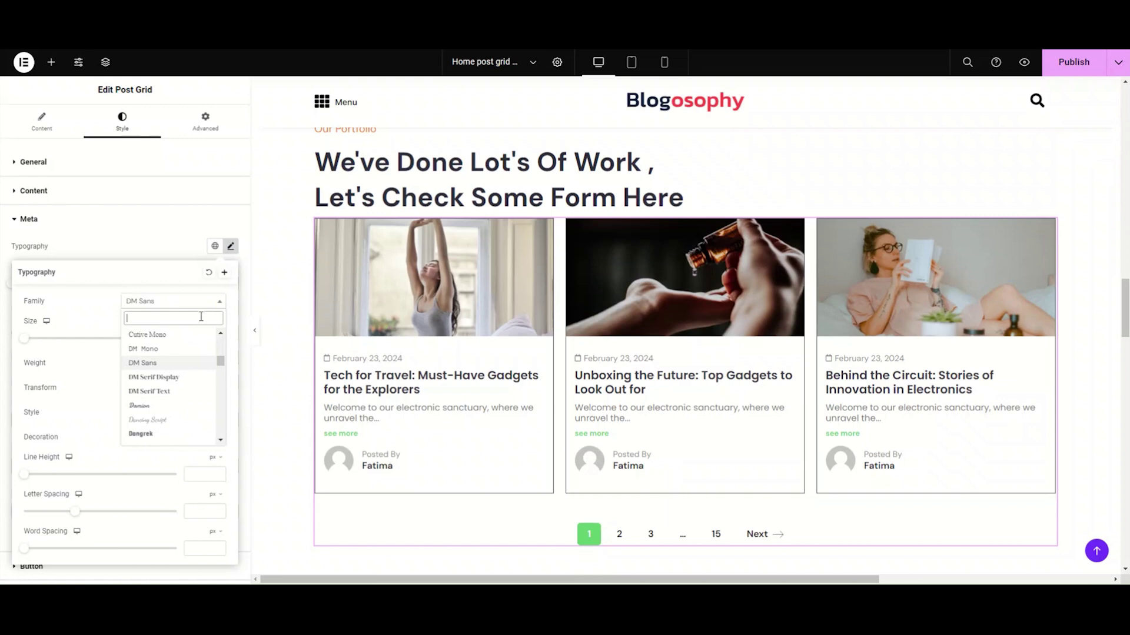
text(po)
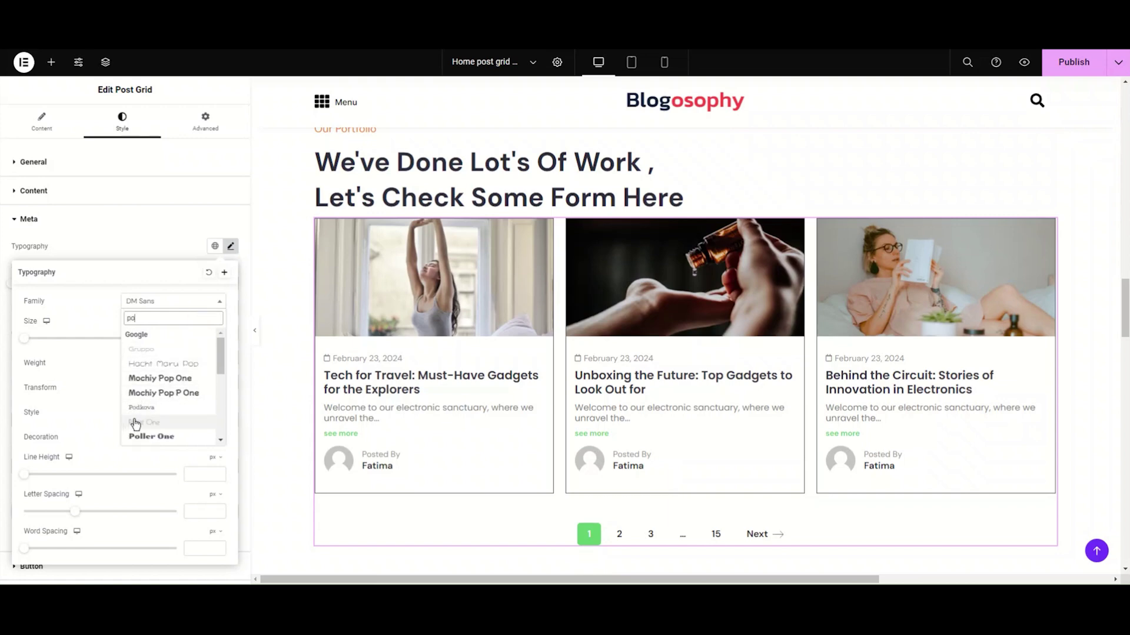
text(p)
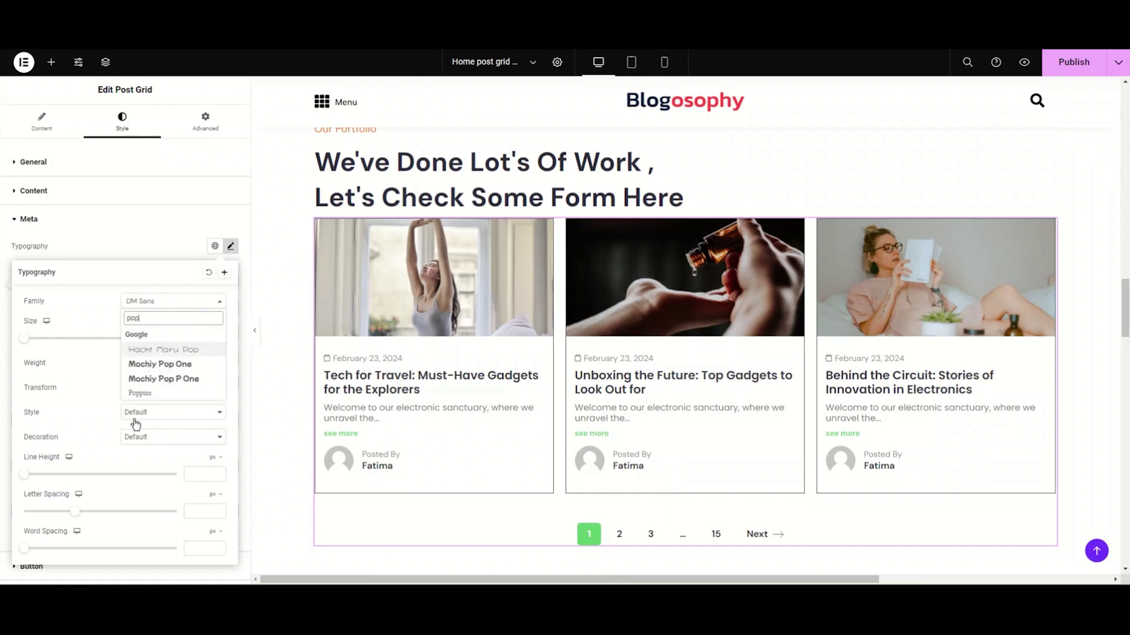
click(154, 393)
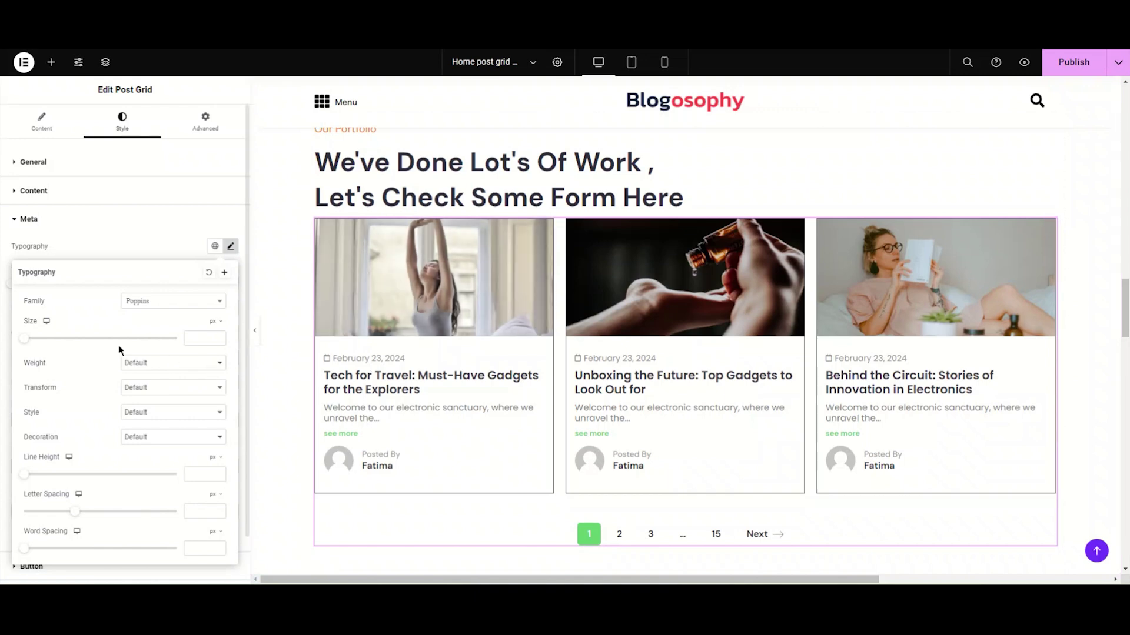
Set the meta text's font size to 15 px and its weight to 600 (Semi Bold).
click(193, 338)
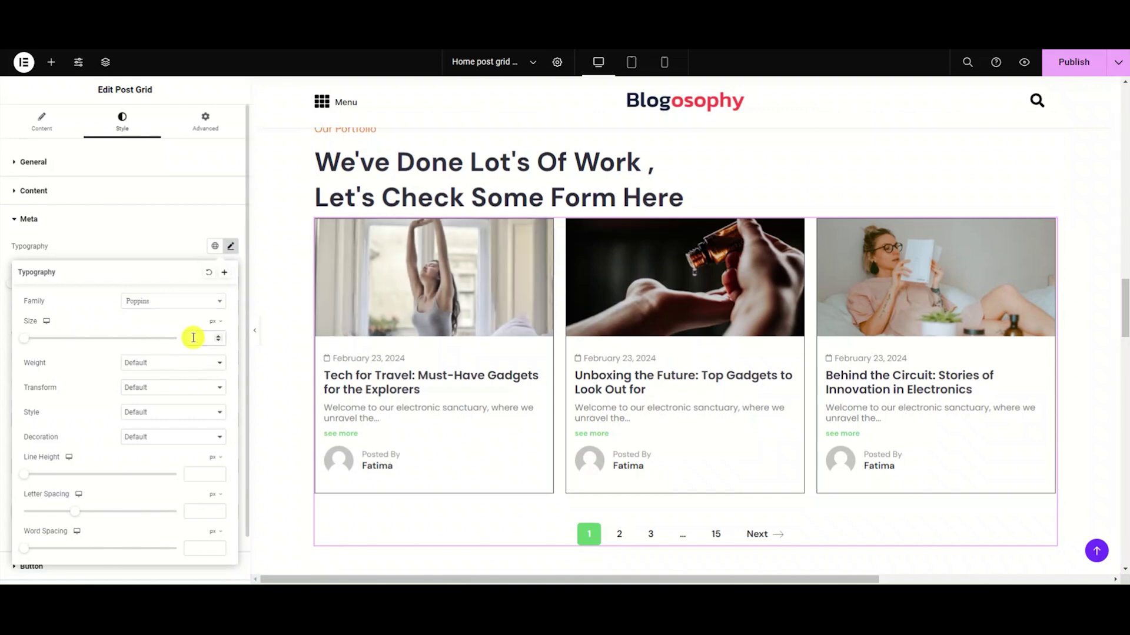
text(1)
click(192, 342)
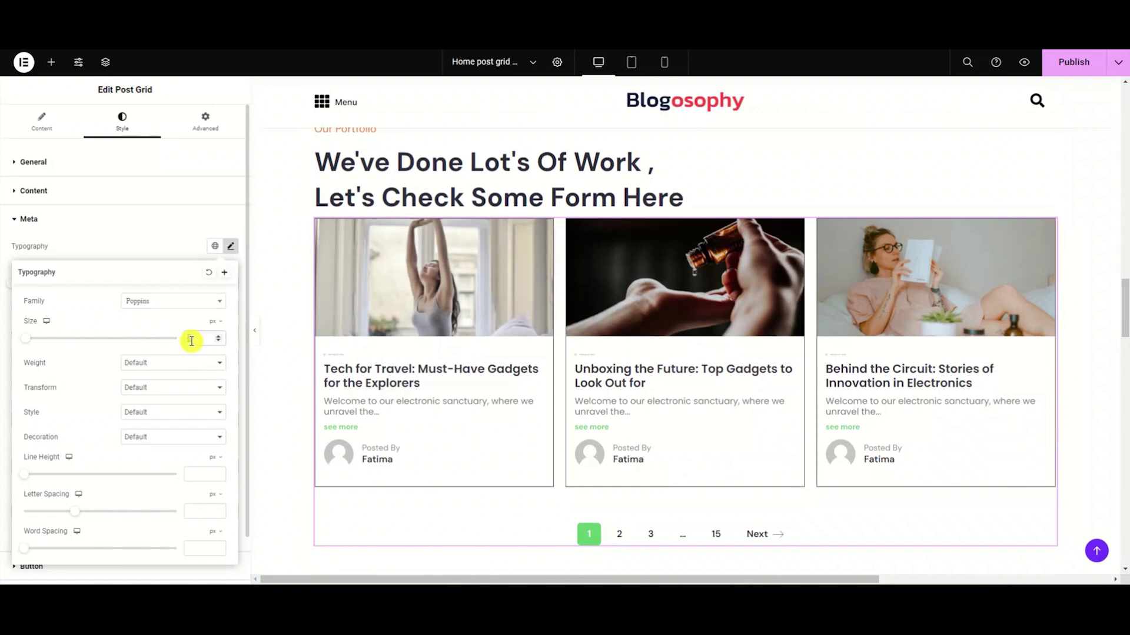
text(4)
click(203, 363)
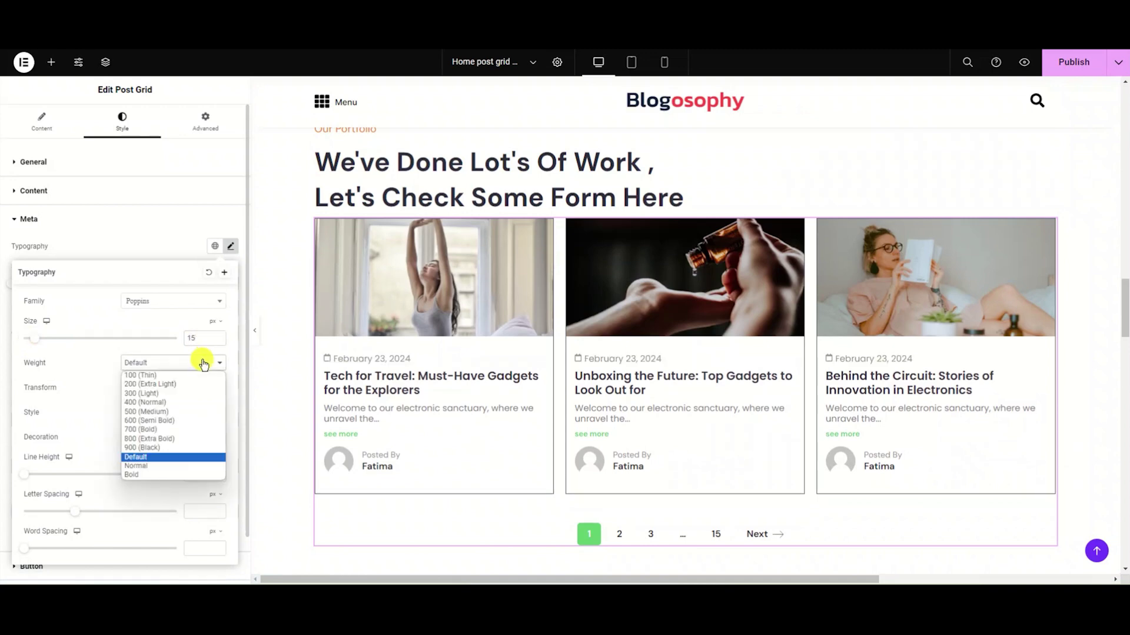
click(173, 421)
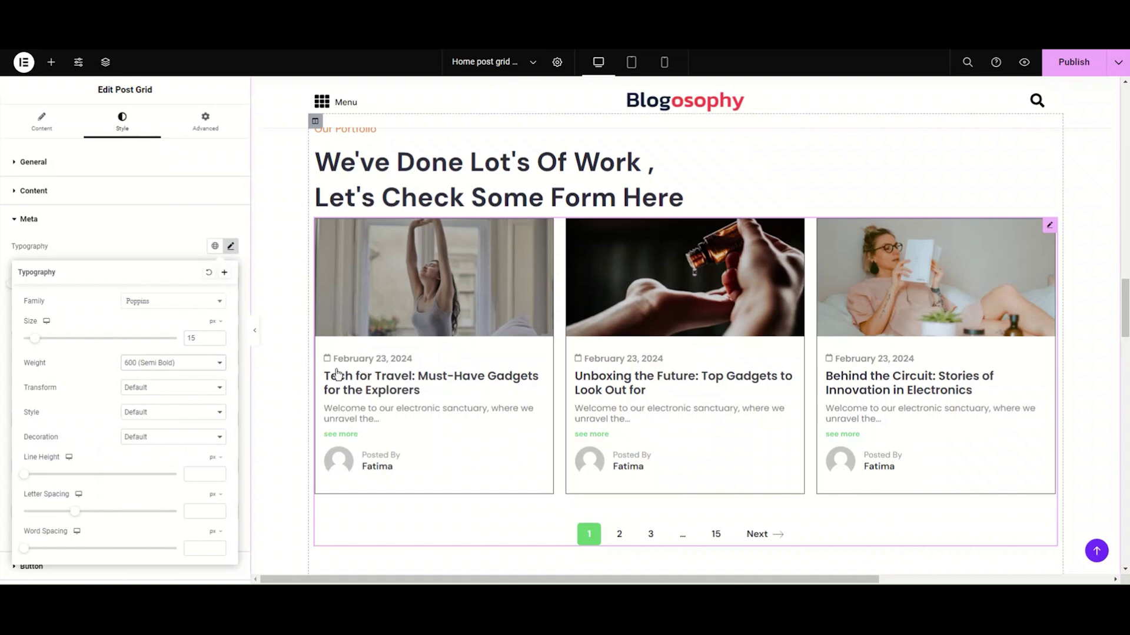
click(231, 247)
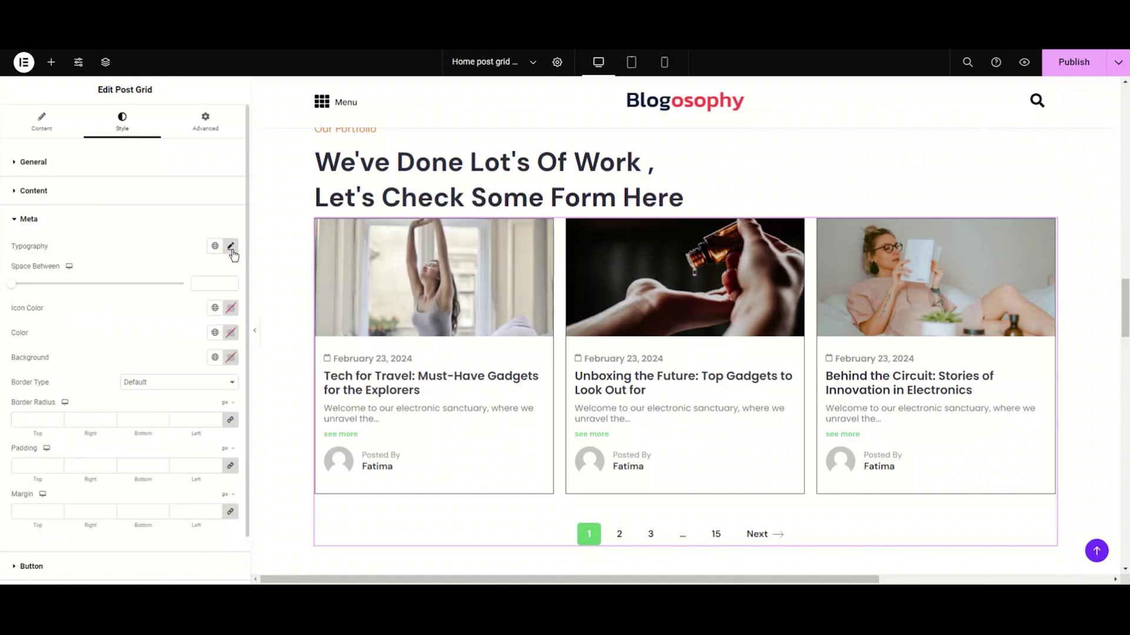
Try the Primary global color on the meta icons, and choose Secondary instead.
click(215, 308)
click(126, 362)
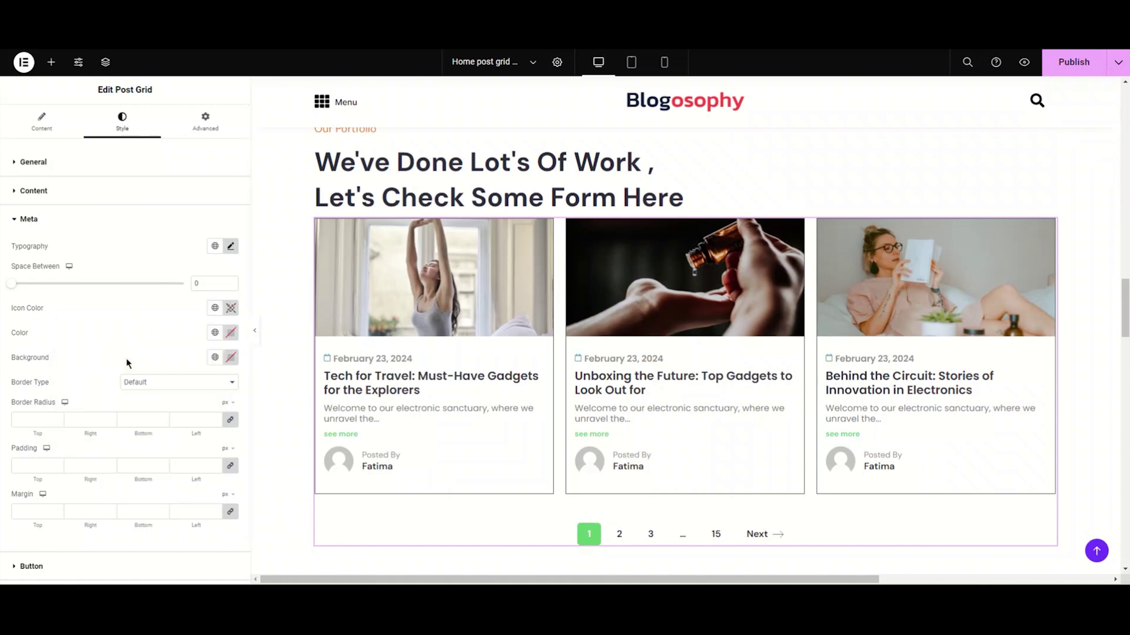
click(215, 308)
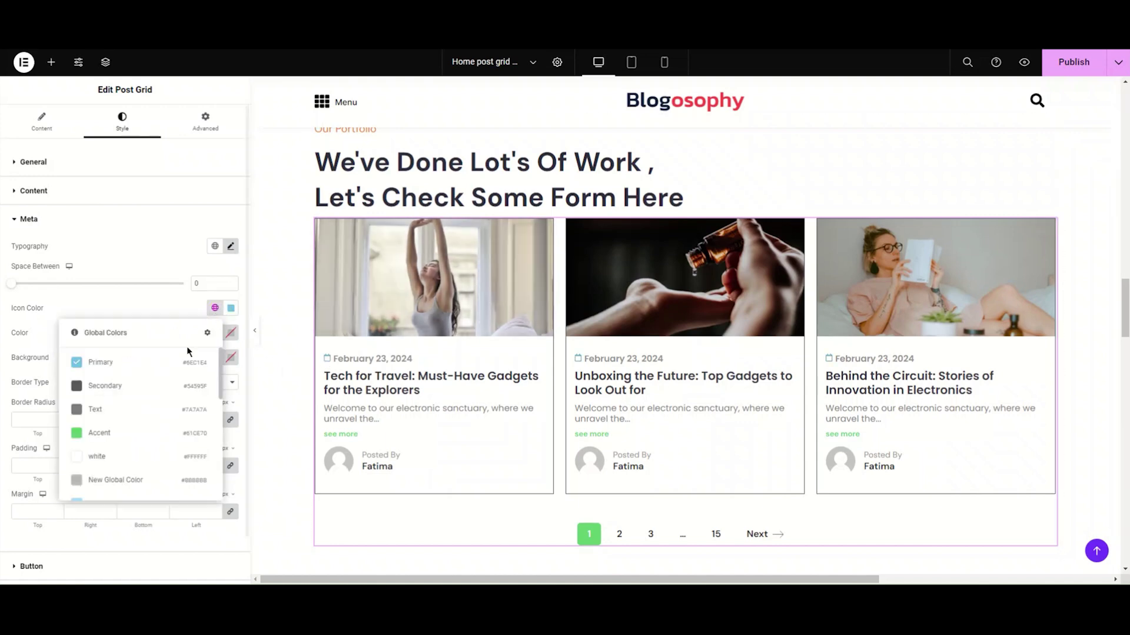
click(161, 386)
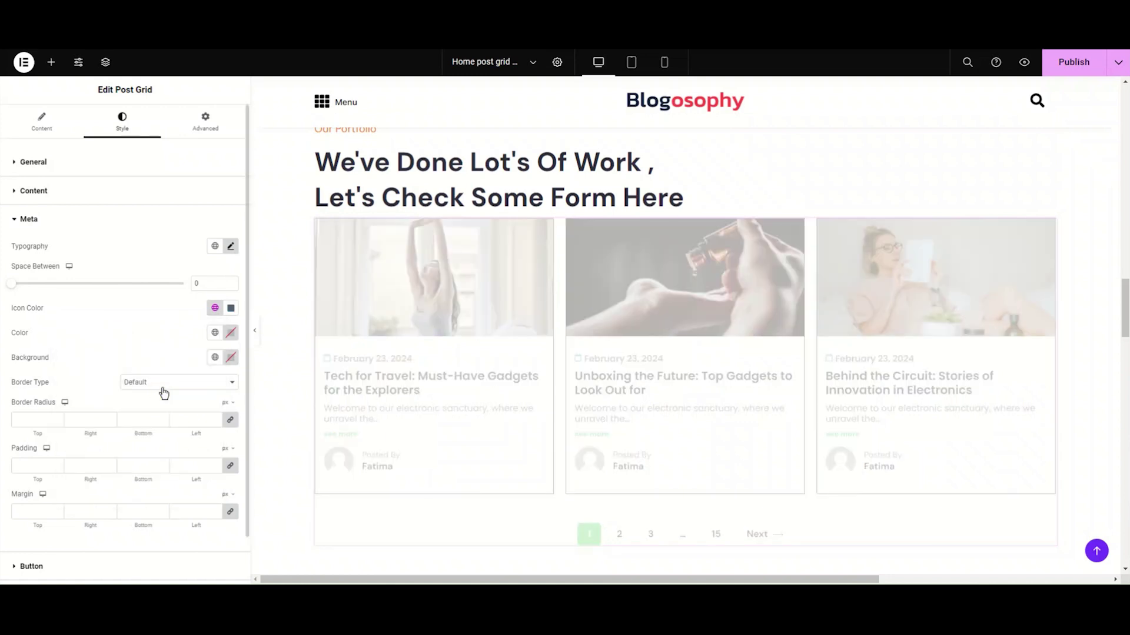
Try the Primary global color on the meta text, and choose Text instead.
click(214, 336)
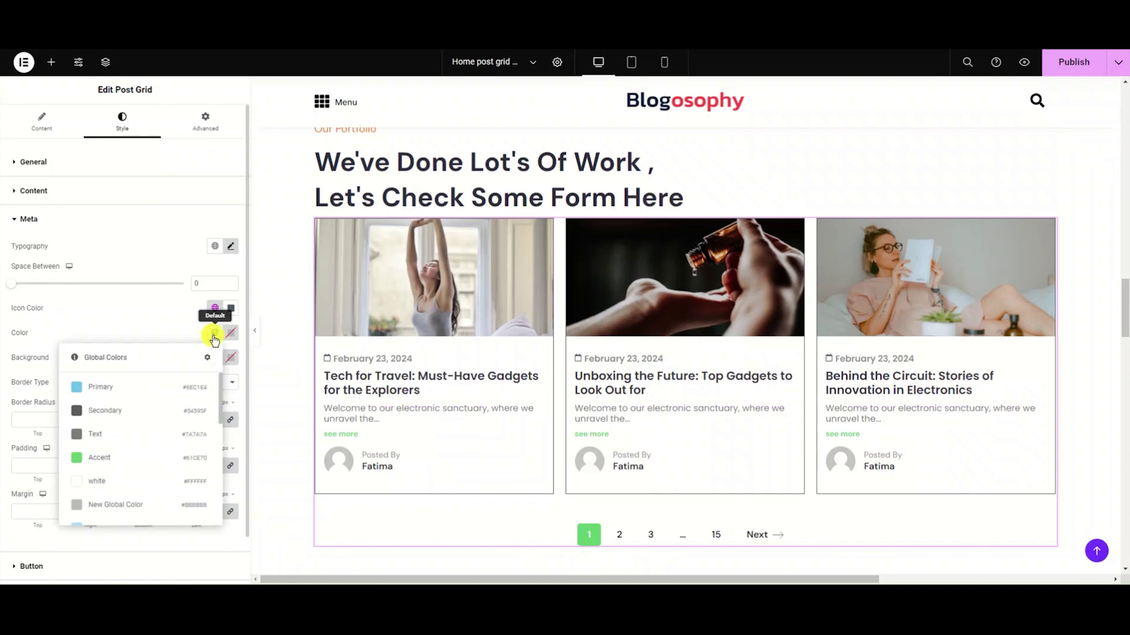
click(177, 387)
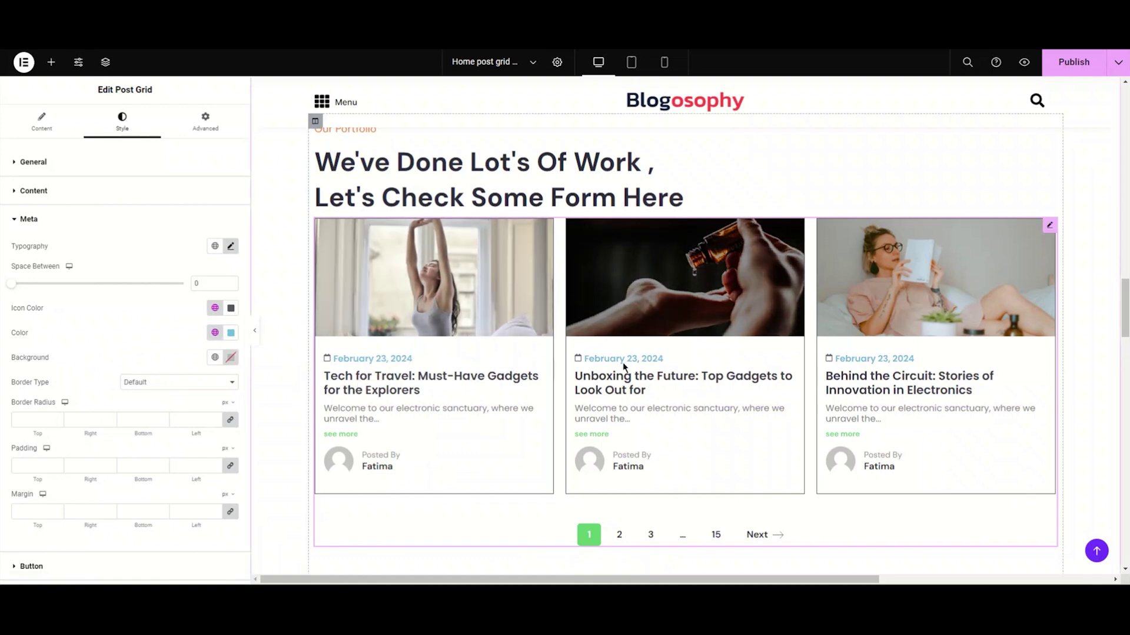
click(215, 333)
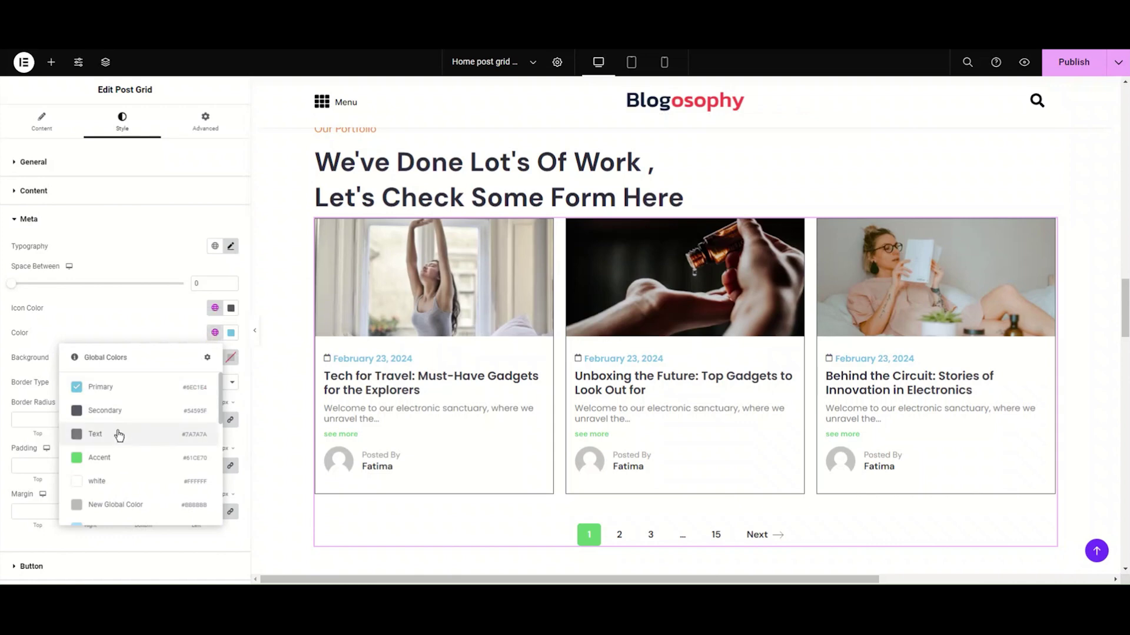
click(117, 435)
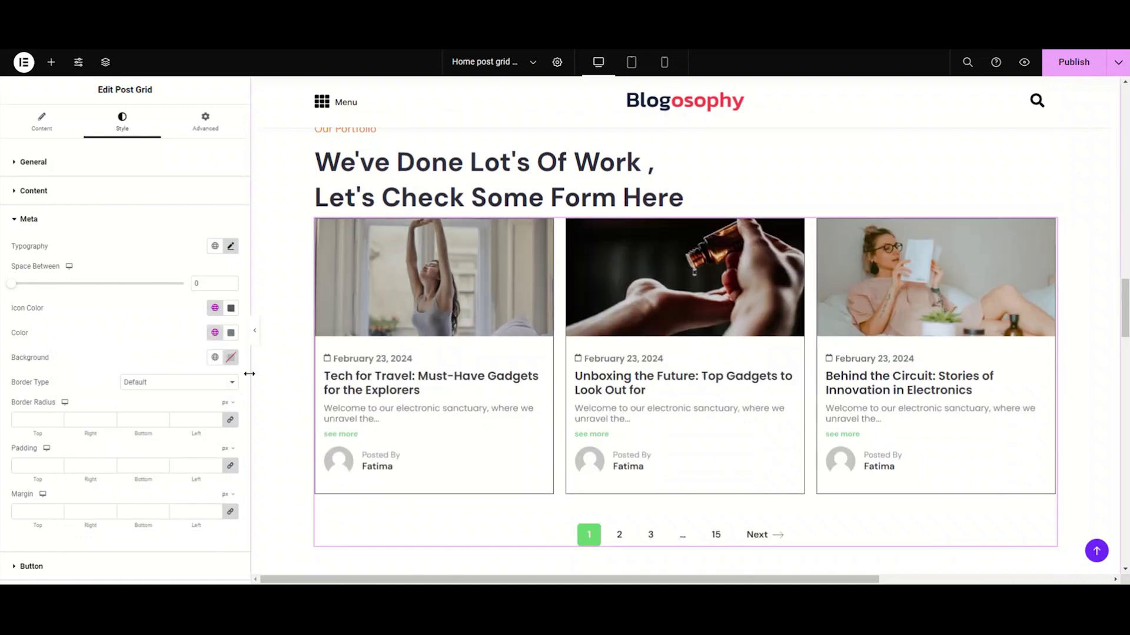
Try the Primary global color as the meta background, and clear it again.
click(215, 361)
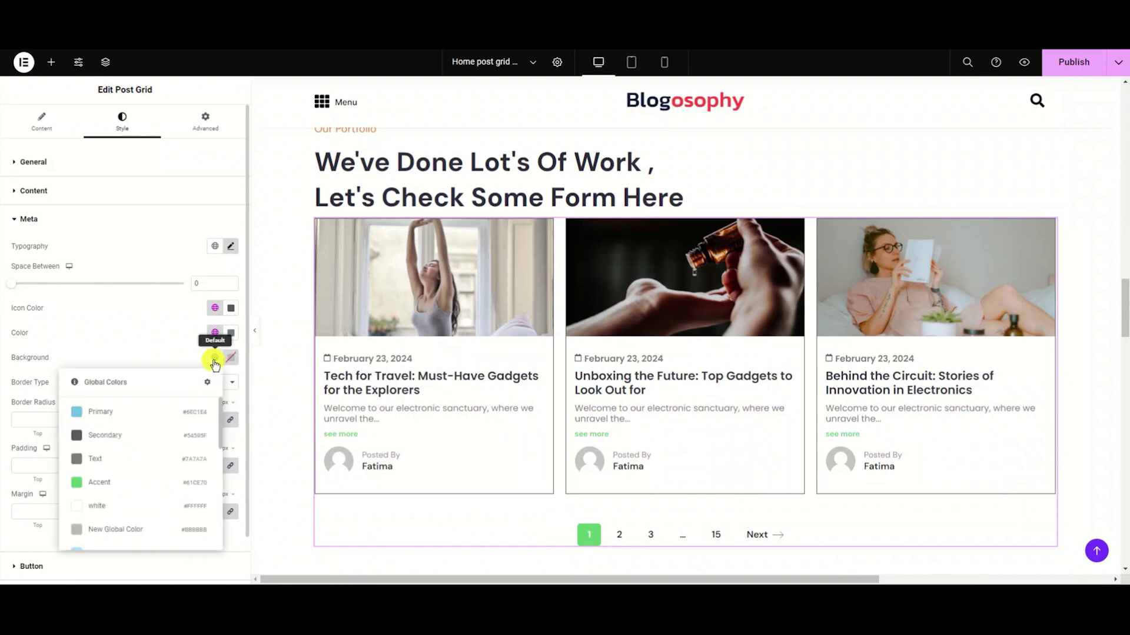
click(185, 413)
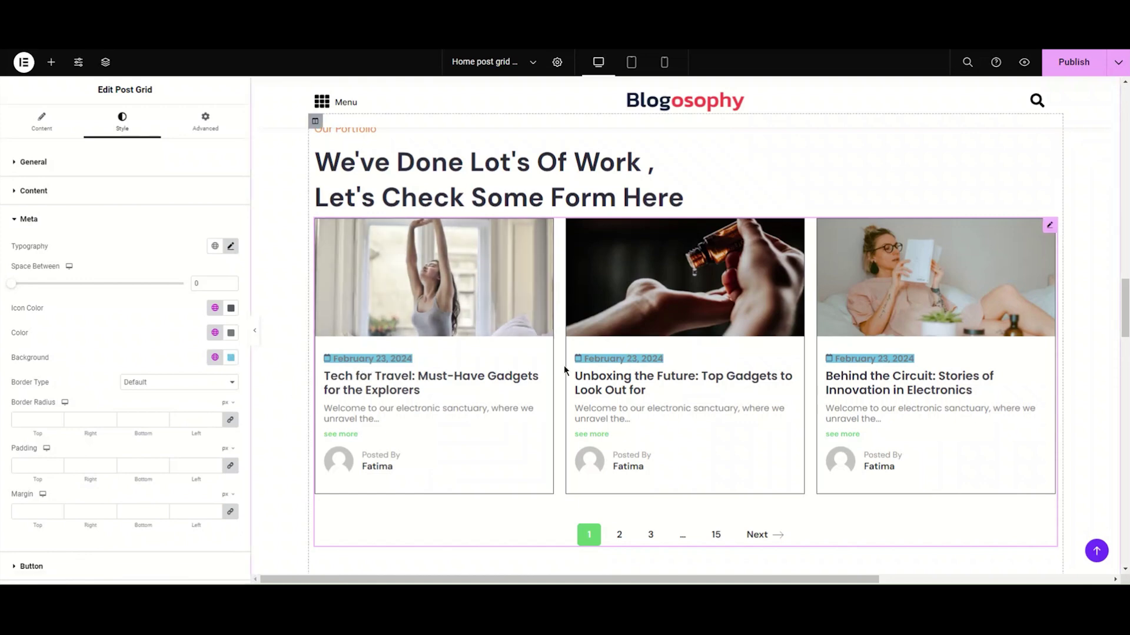
click(215, 357)
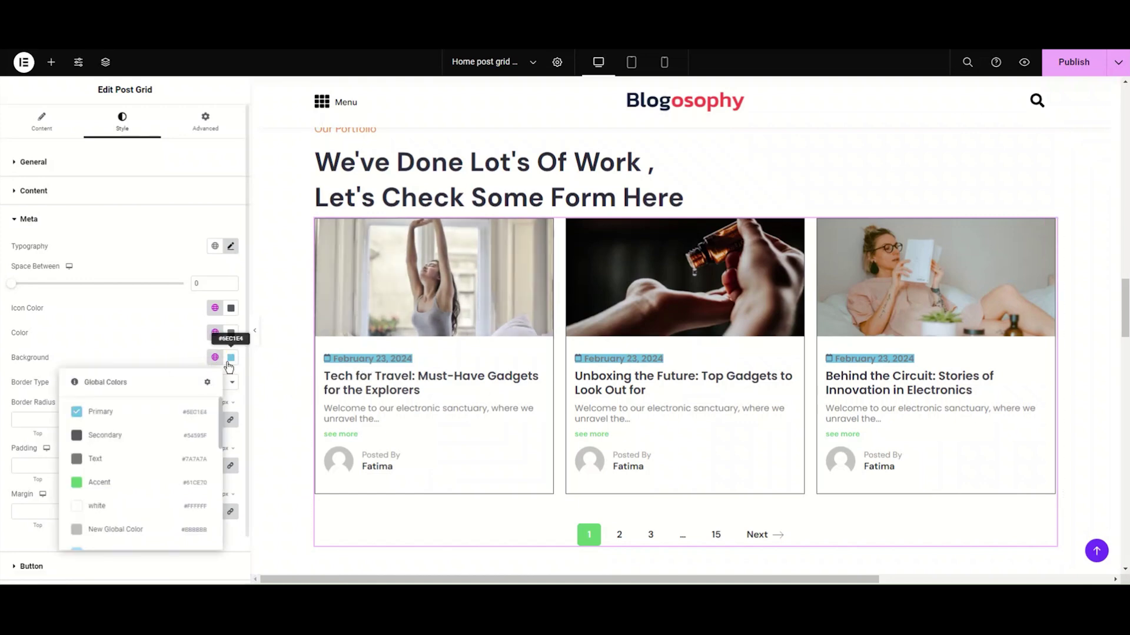
click(228, 364)
click(249, 380)
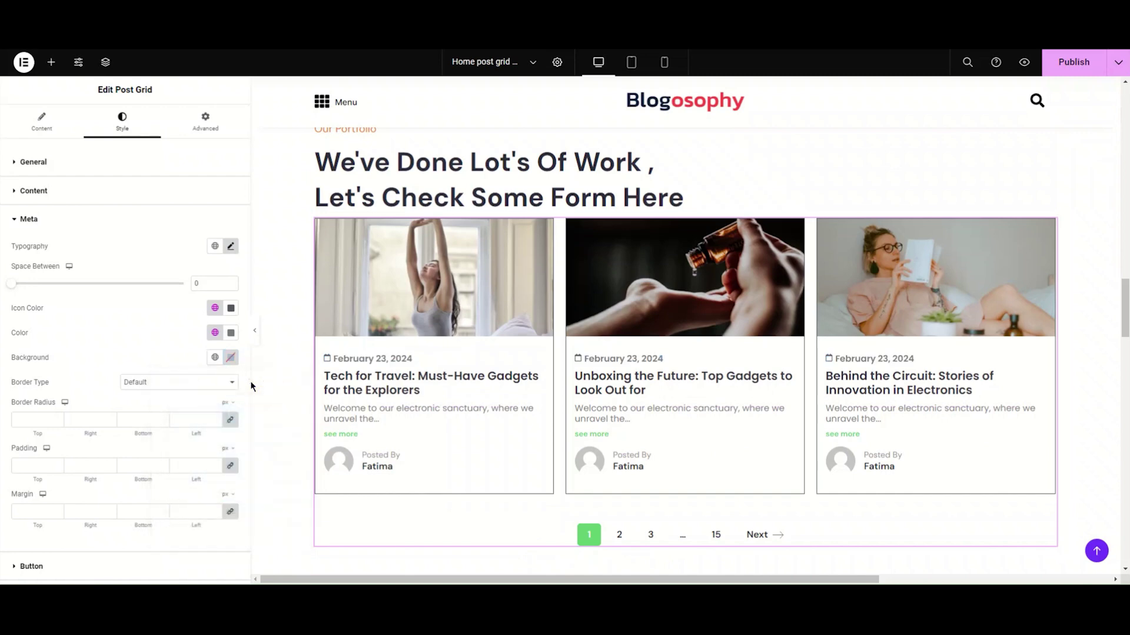
Give the posts' meta information a solid border, 1 px wide on all sides, in the Secondary global color.
click(195, 383)
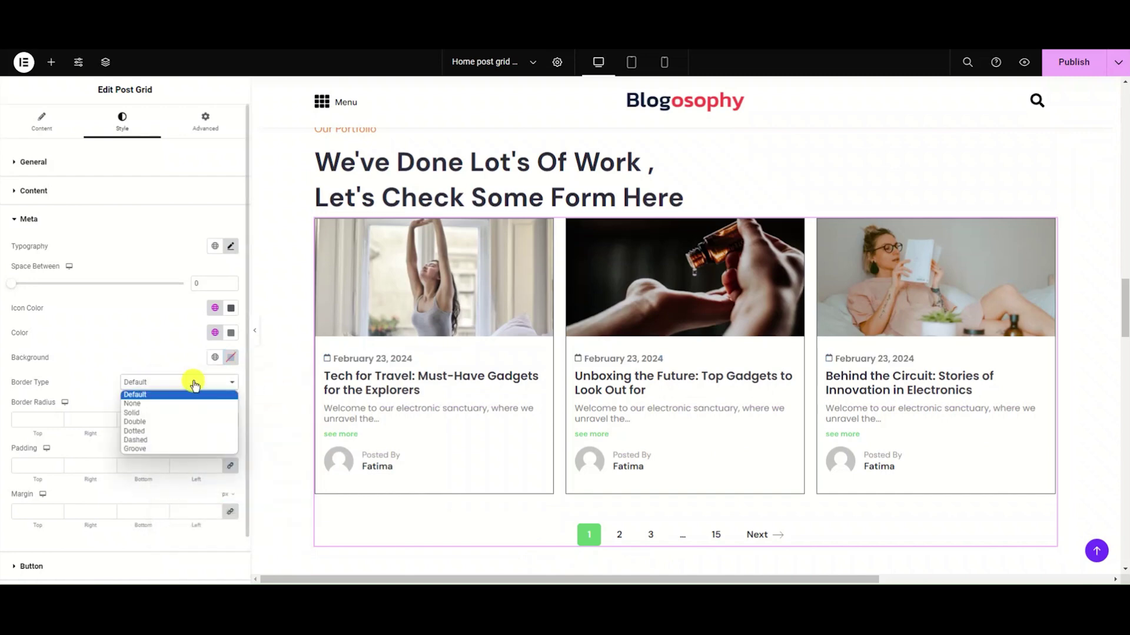
click(187, 414)
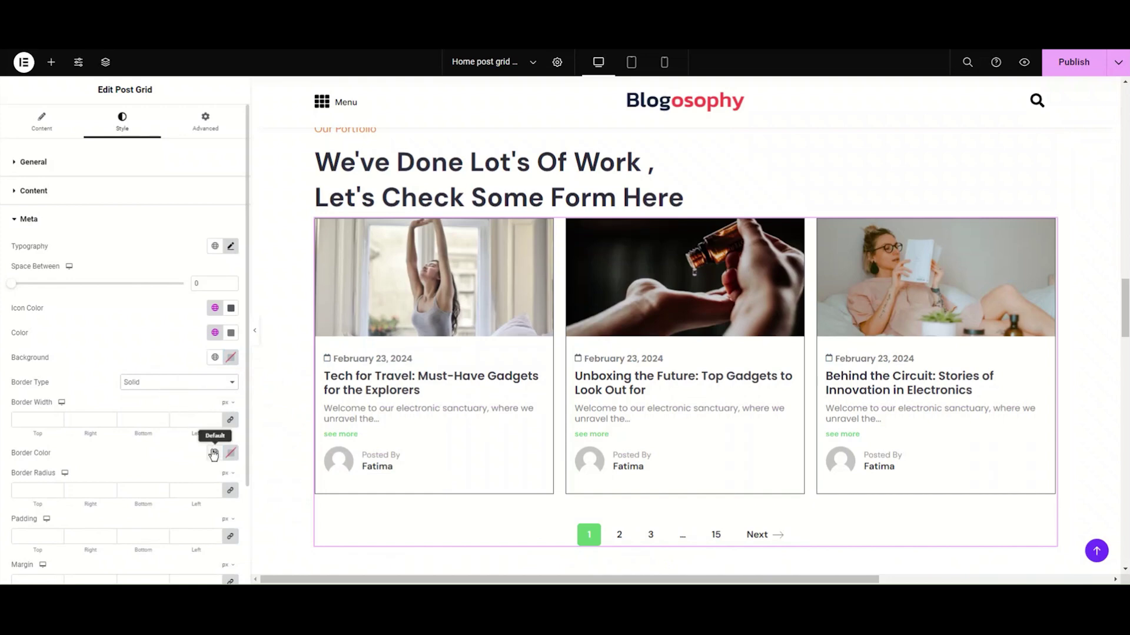
click(191, 420)
text(1)
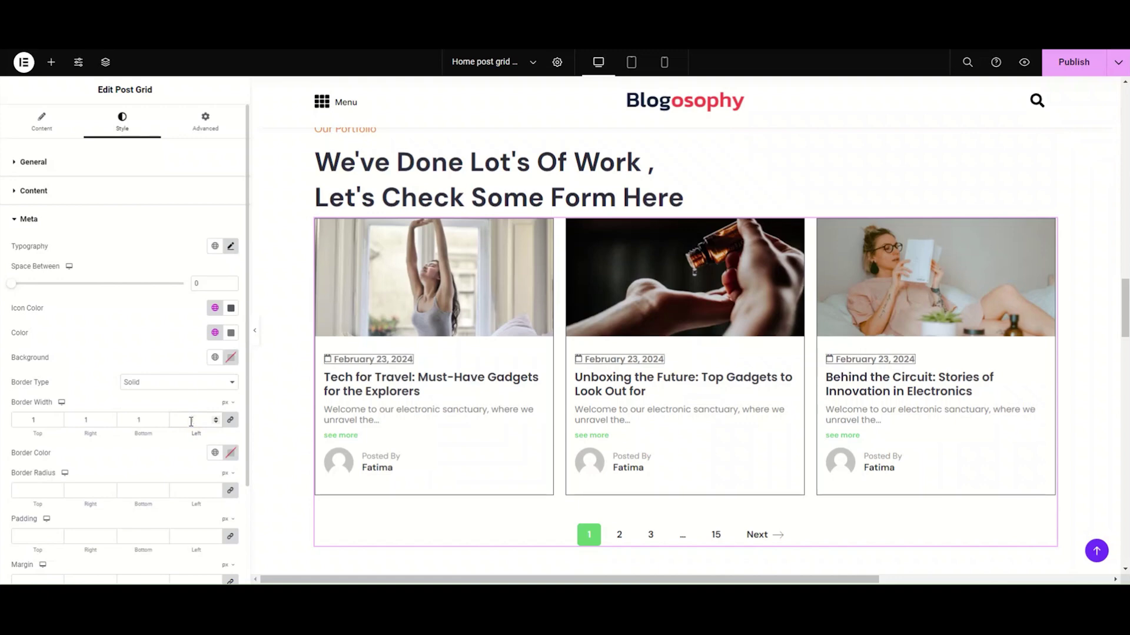
click(216, 454)
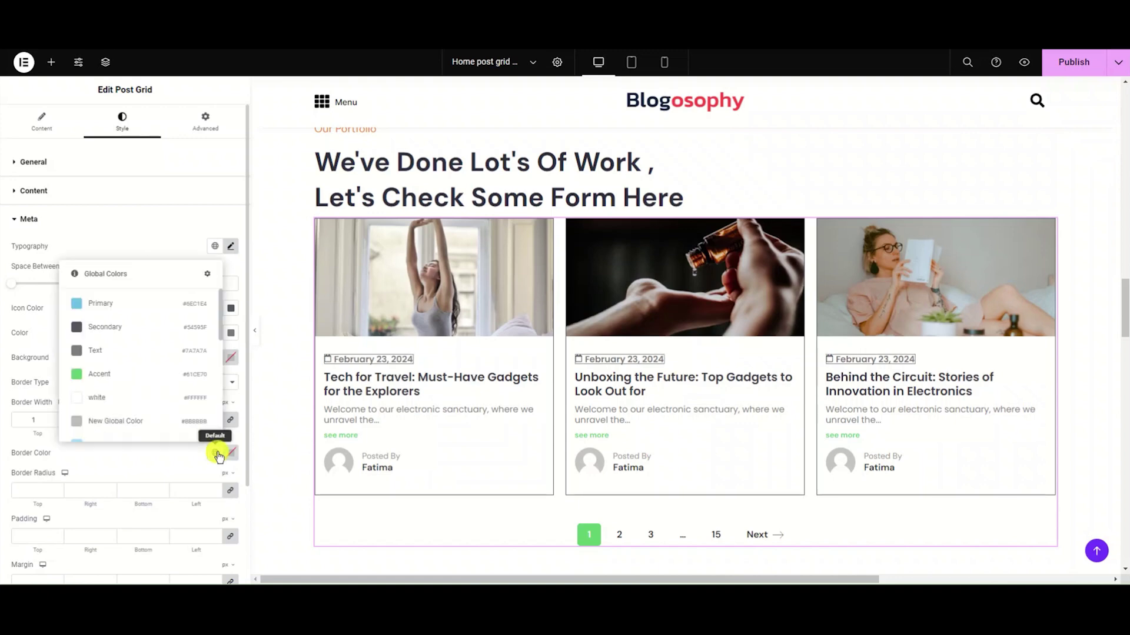
click(163, 328)
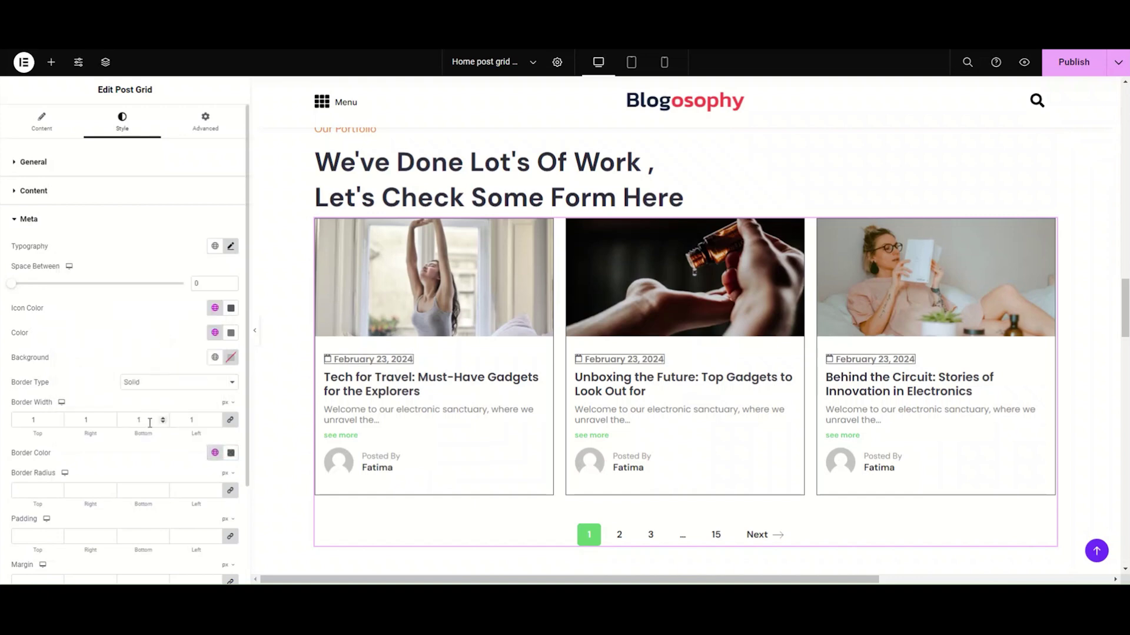
Set the meta border radius to 20 px and the meta padding to 5 px on all sides.
click(132, 491)
text(20)
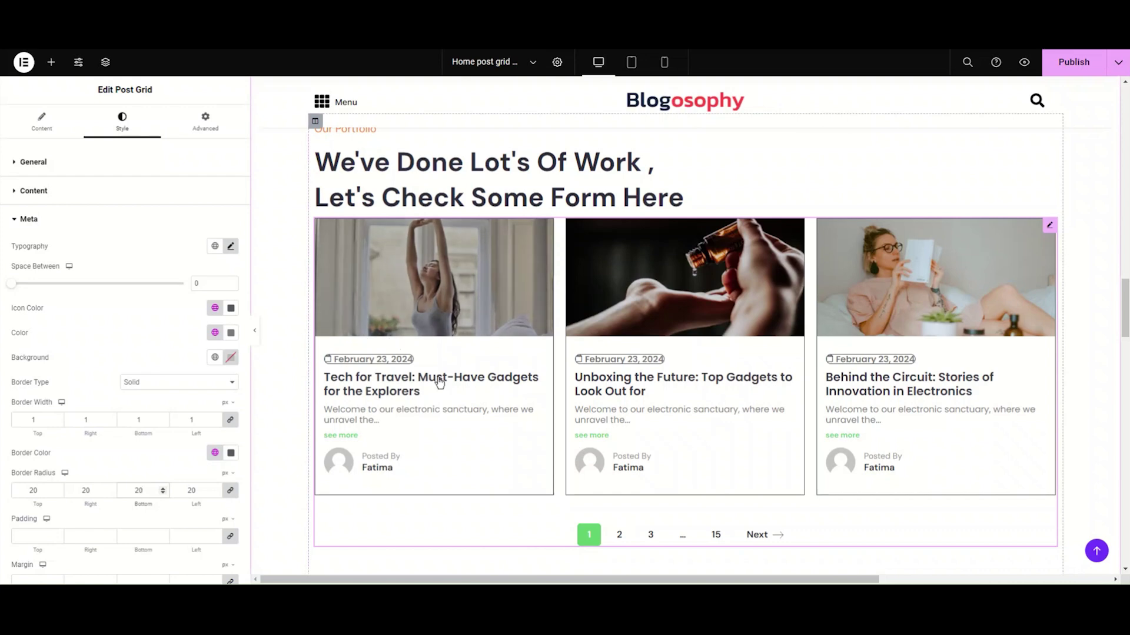
scroll(173, 475, down, 1)
click(175, 478)
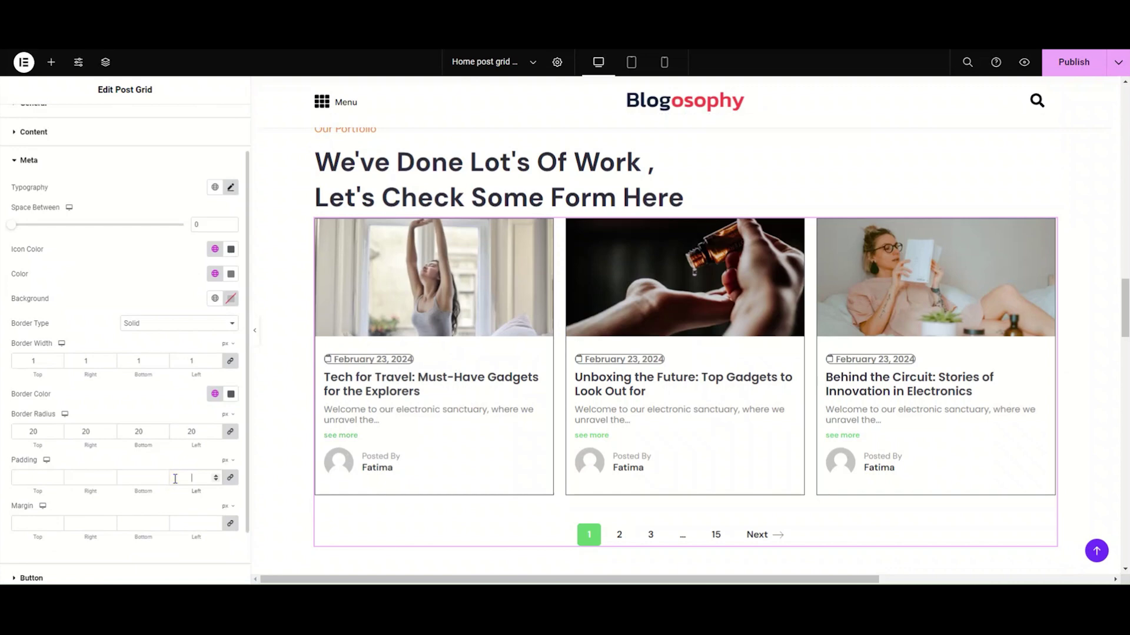
text(5)
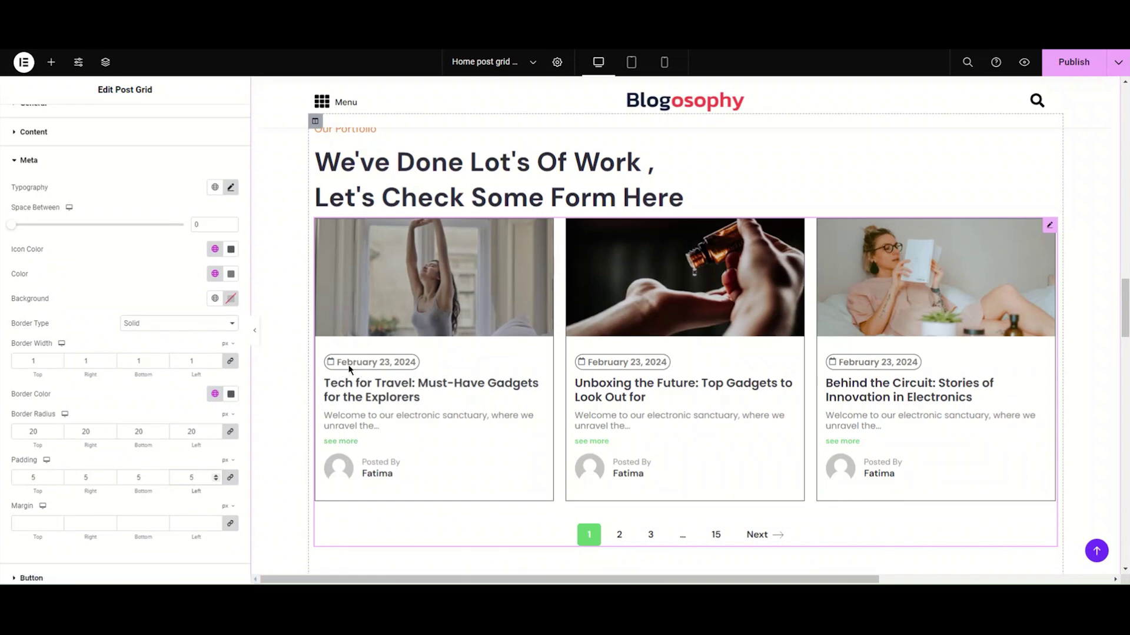
Try a 10 px margin on all sides of the meta information, and clear it again.
click(151, 526)
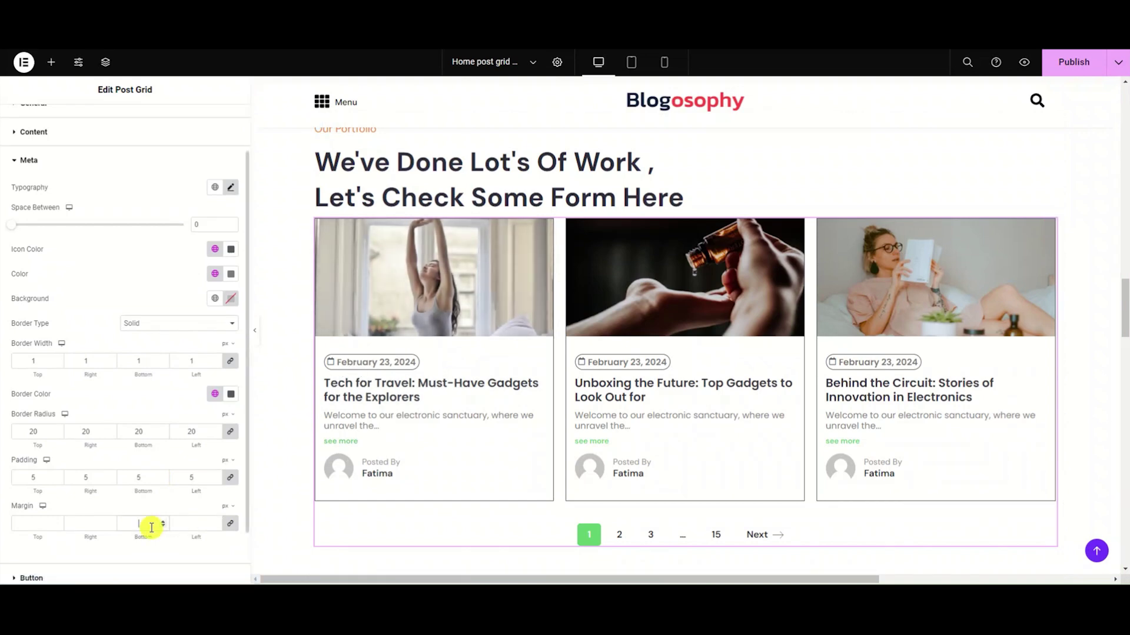
text(10)
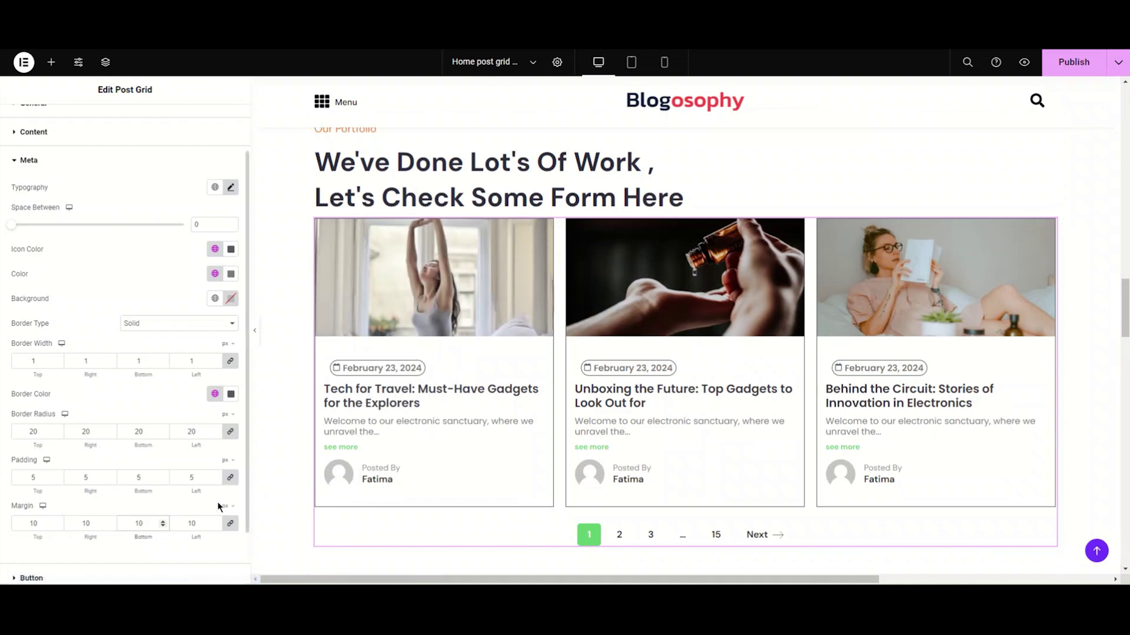
click(147, 524)
text(0)
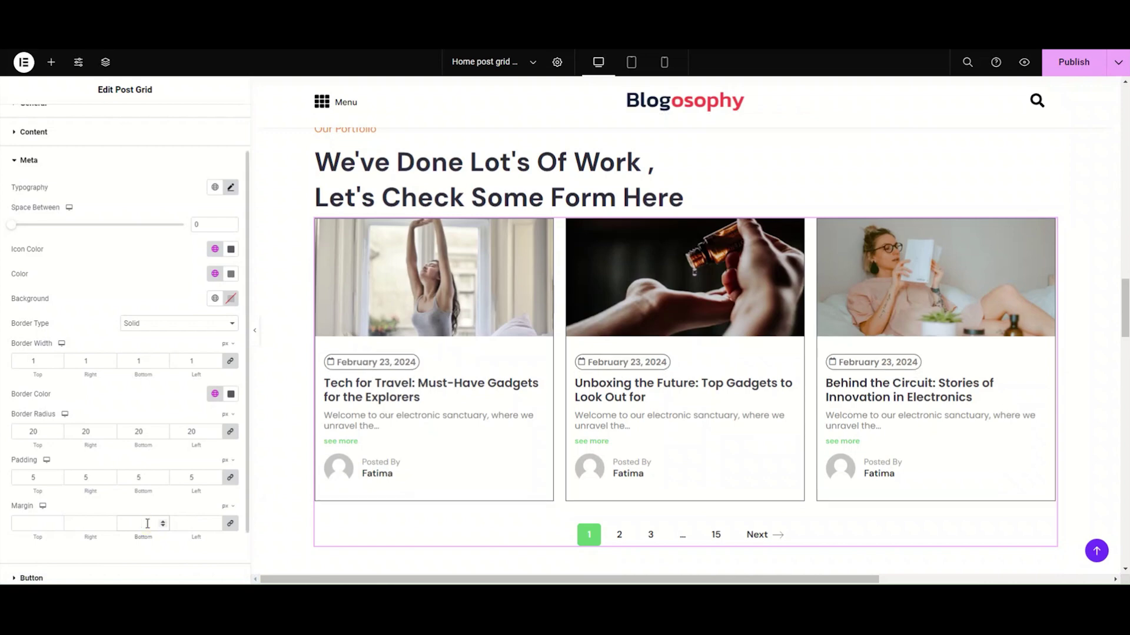
Clear the meta padding, border radius and border width, and return the border type to Default.
click(153, 478)
key(BackSpace)
click(147, 432)
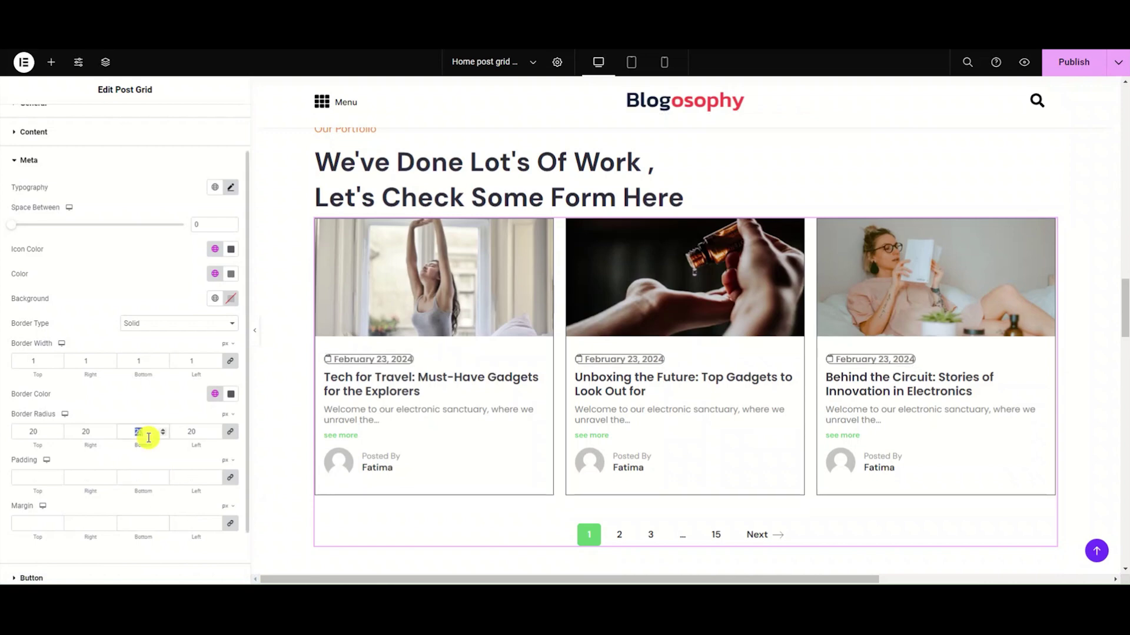
key(BackSpace)
key(BackSpace)
click(144, 361)
key(BackSpace)
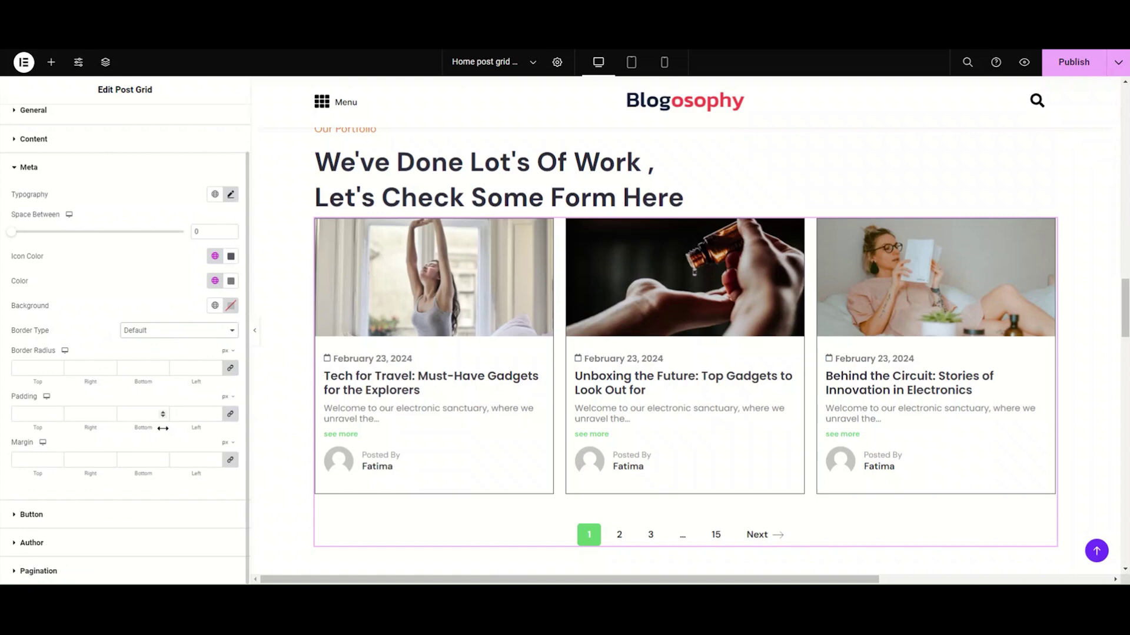
Set the font family of the posts' "see more" button to DM Sans.
click(36, 161)
click(63, 258)
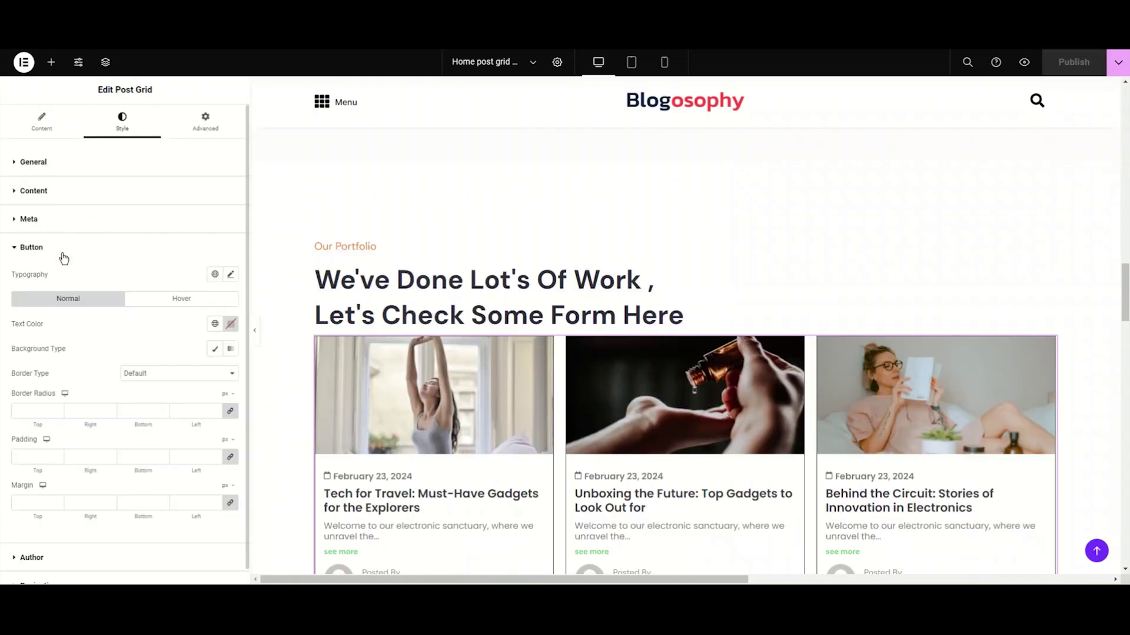
click(231, 277)
click(186, 328)
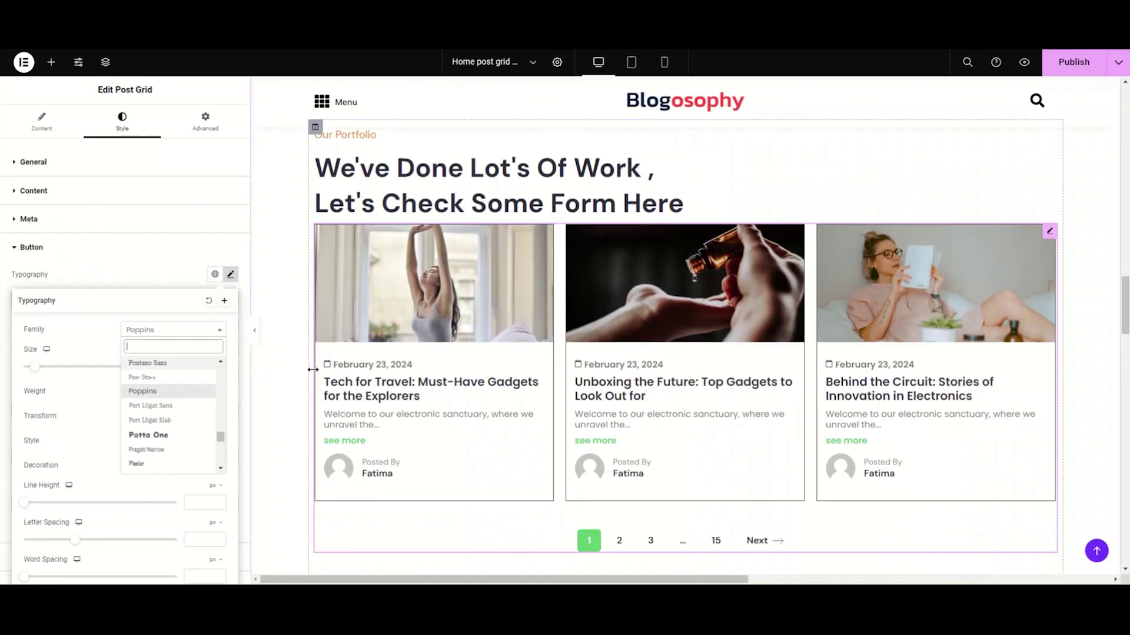
click(205, 349)
text(dm)
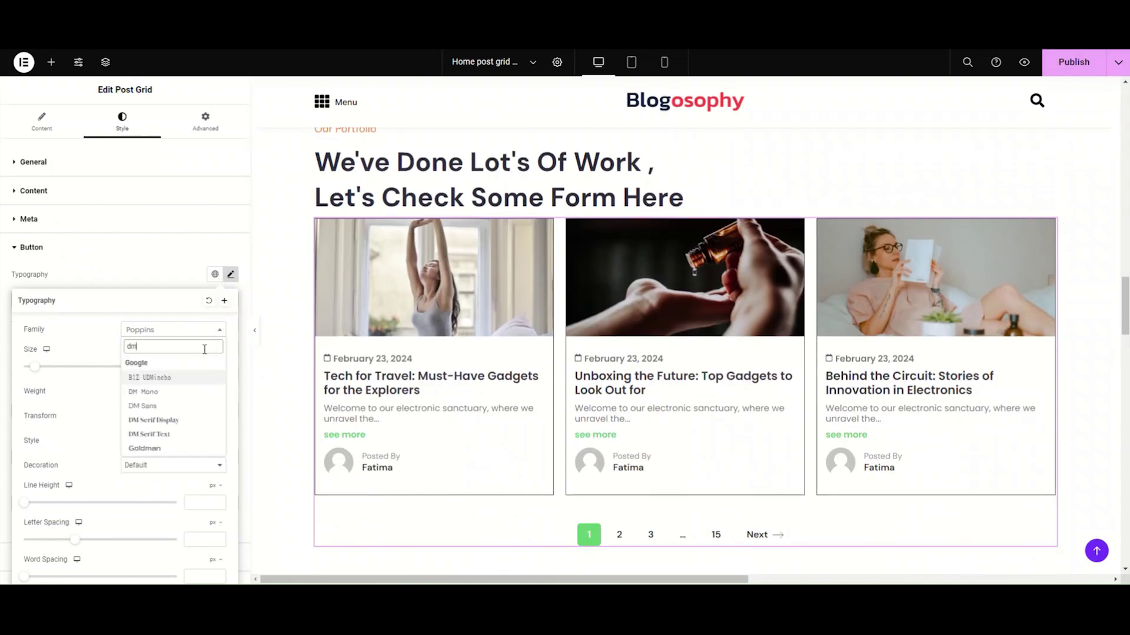
text( sa)
click(167, 374)
Set the "see more" button's font size to 15 px.
mouse_move(37, 371)
mouse_down()
mouse_move(63, 365)
mouse_move(39, 372)
mouse_up()
click(202, 368)
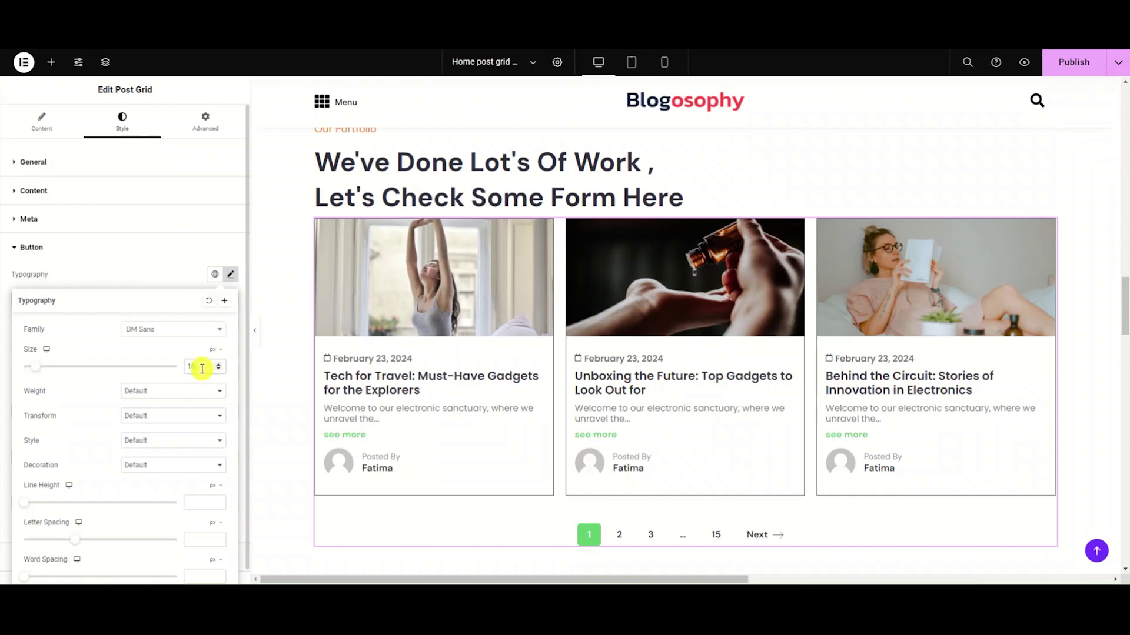
text(15)
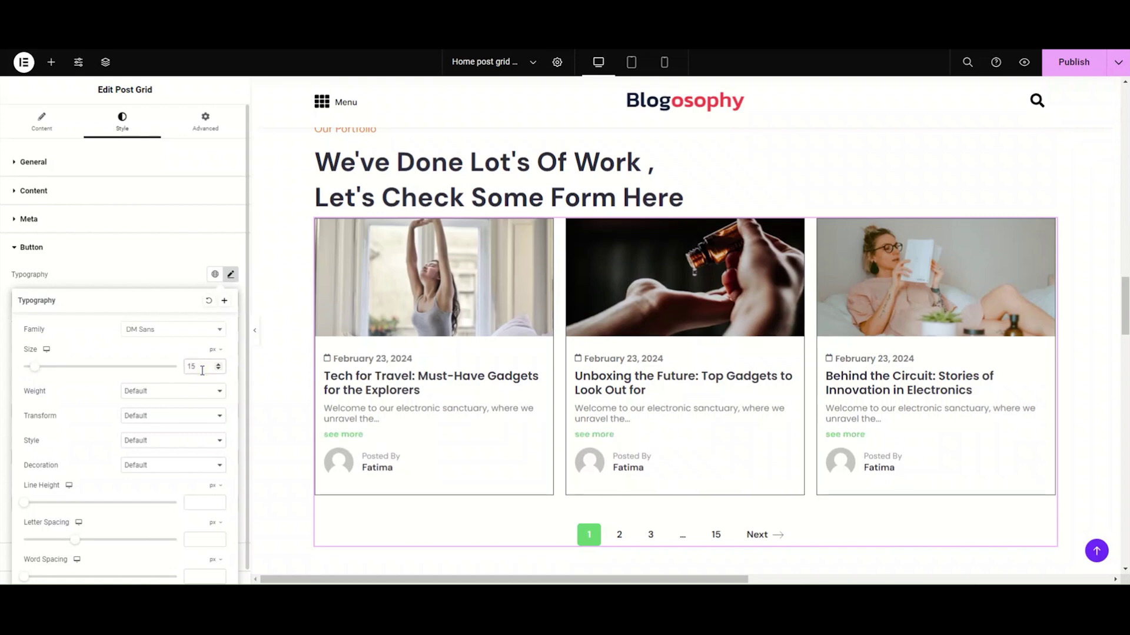
click(232, 275)
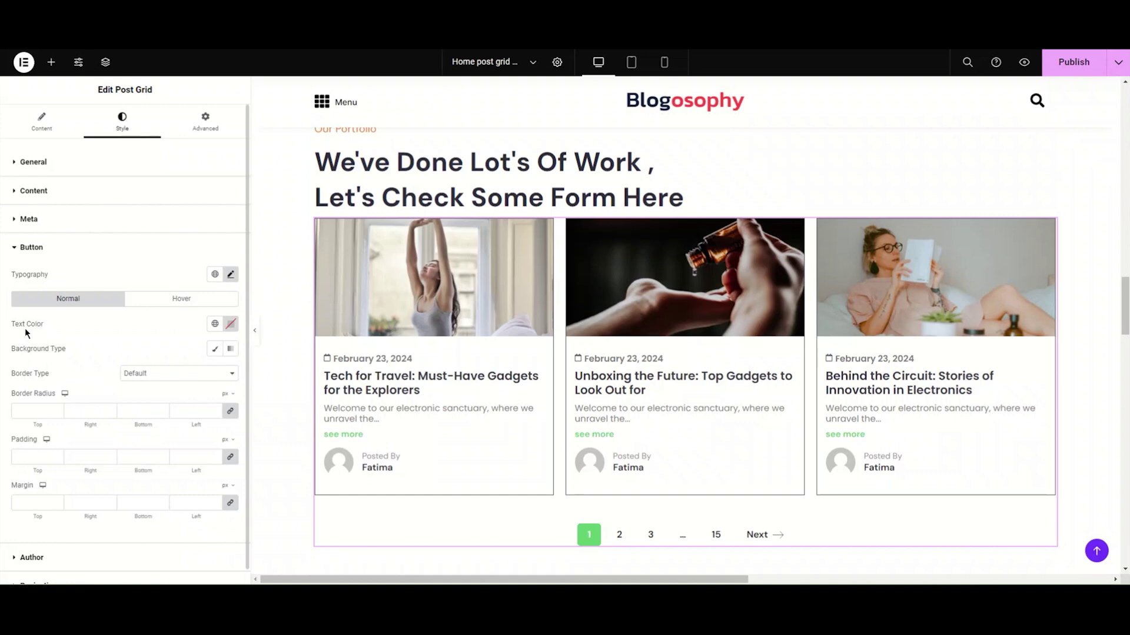
Set the button text color to the Secondary global color for the normal state and Text for the hover state.
click(230, 324)
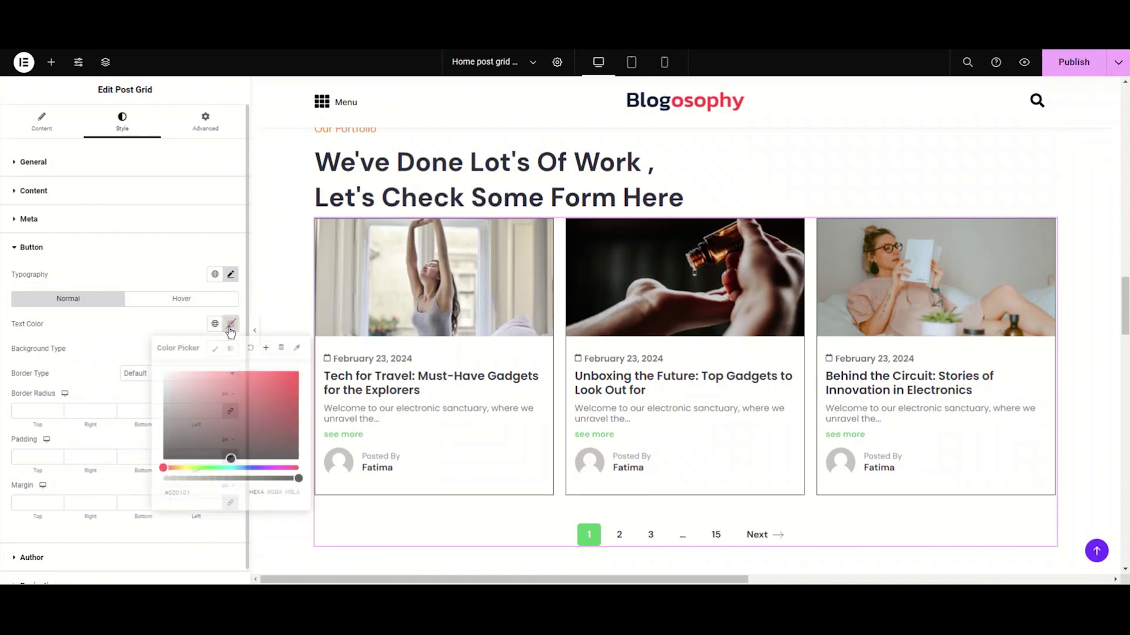
click(215, 325)
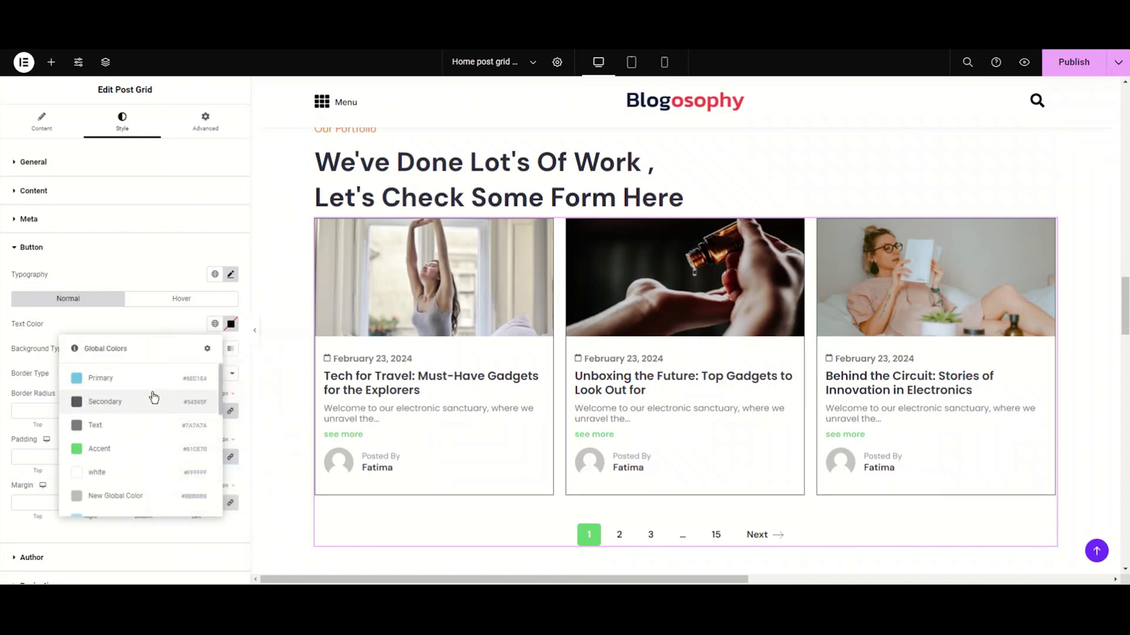
click(134, 401)
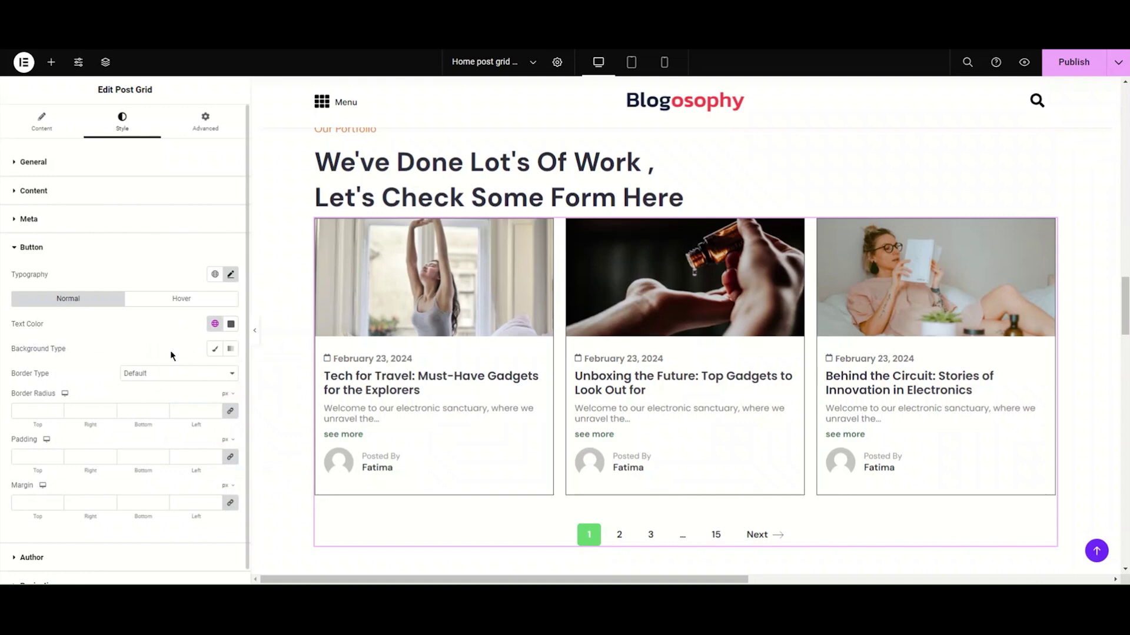
click(192, 299)
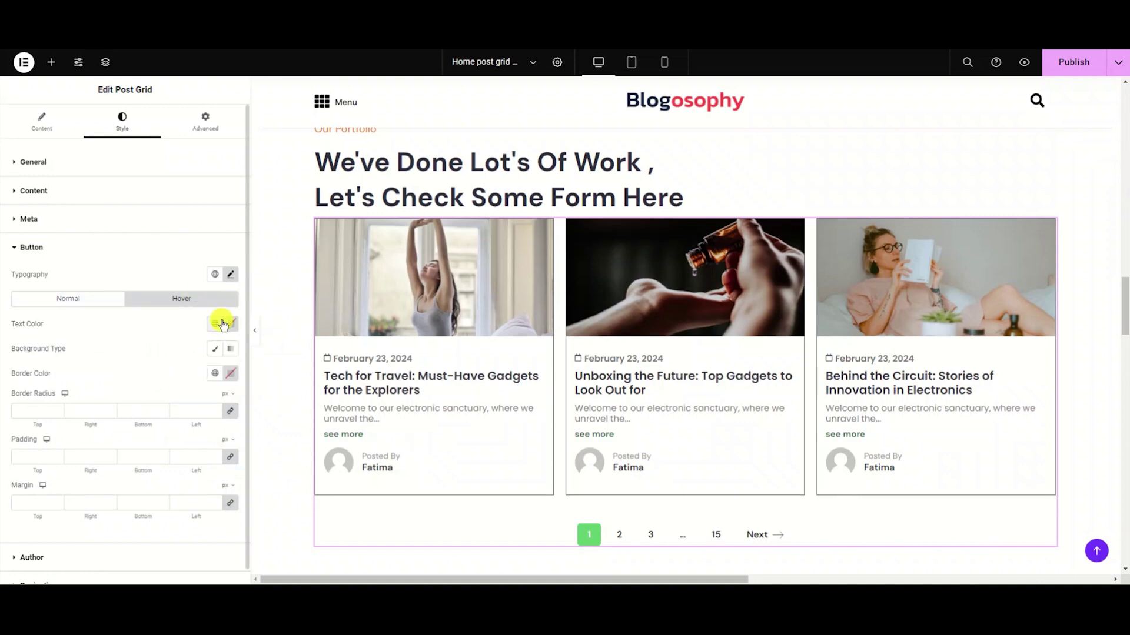
click(213, 326)
click(118, 425)
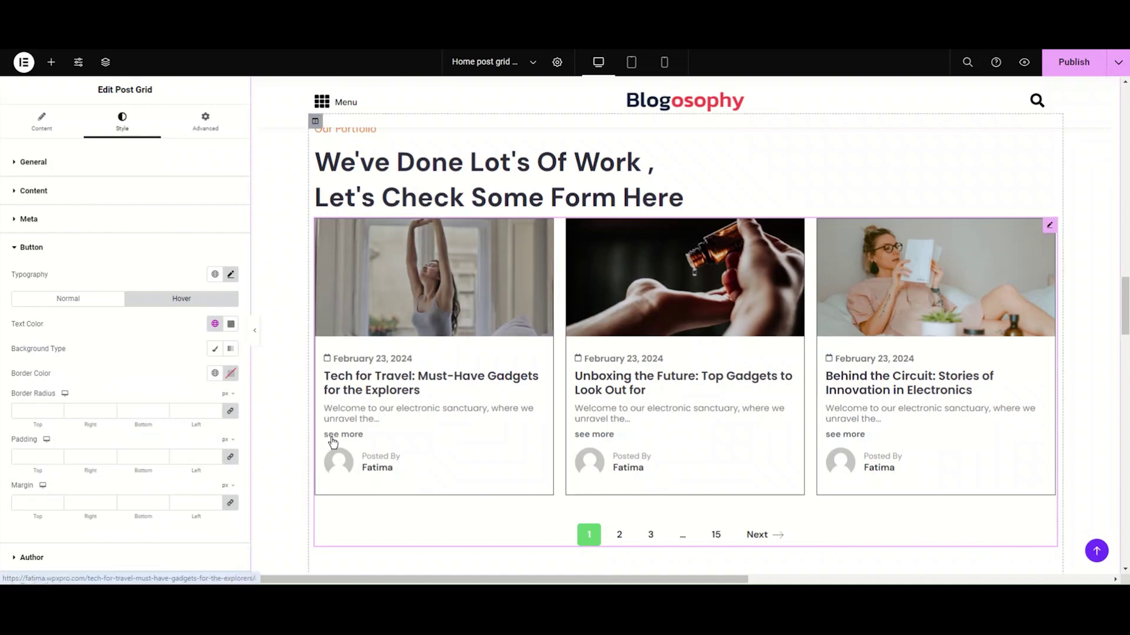
Try the Primary global color as the button's normal-state background and reset the background color.
click(83, 298)
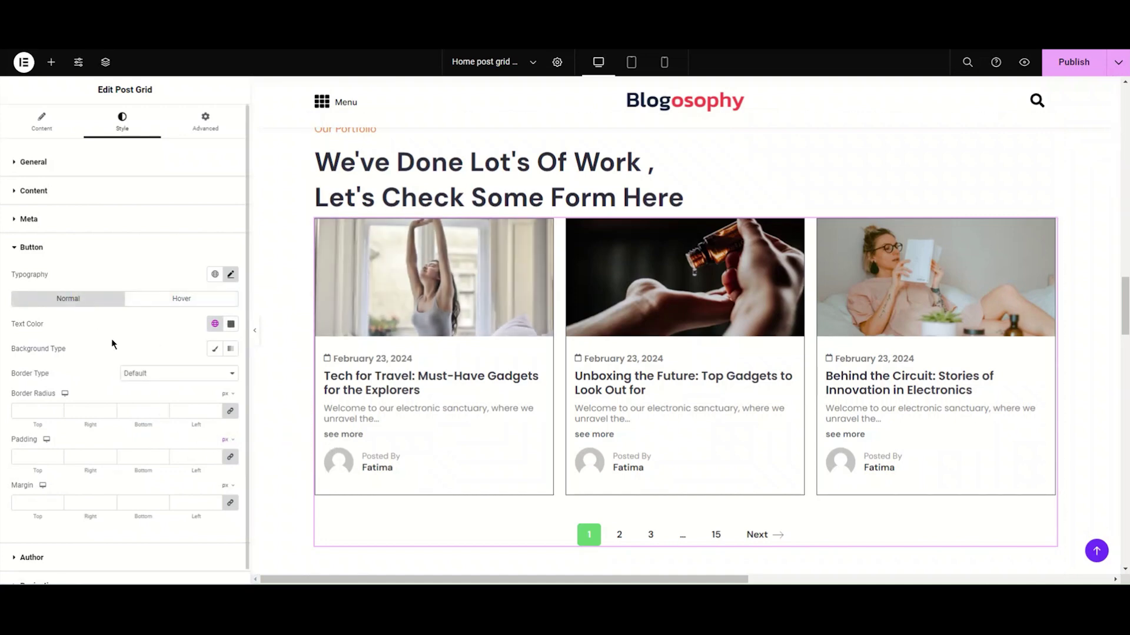
click(215, 351)
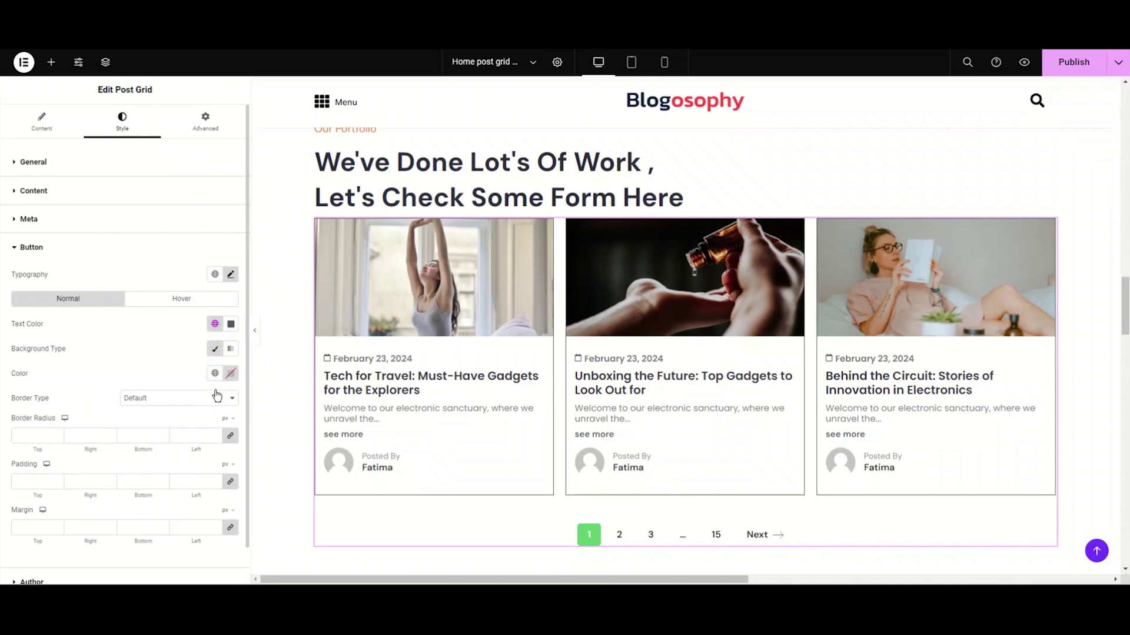
click(215, 374)
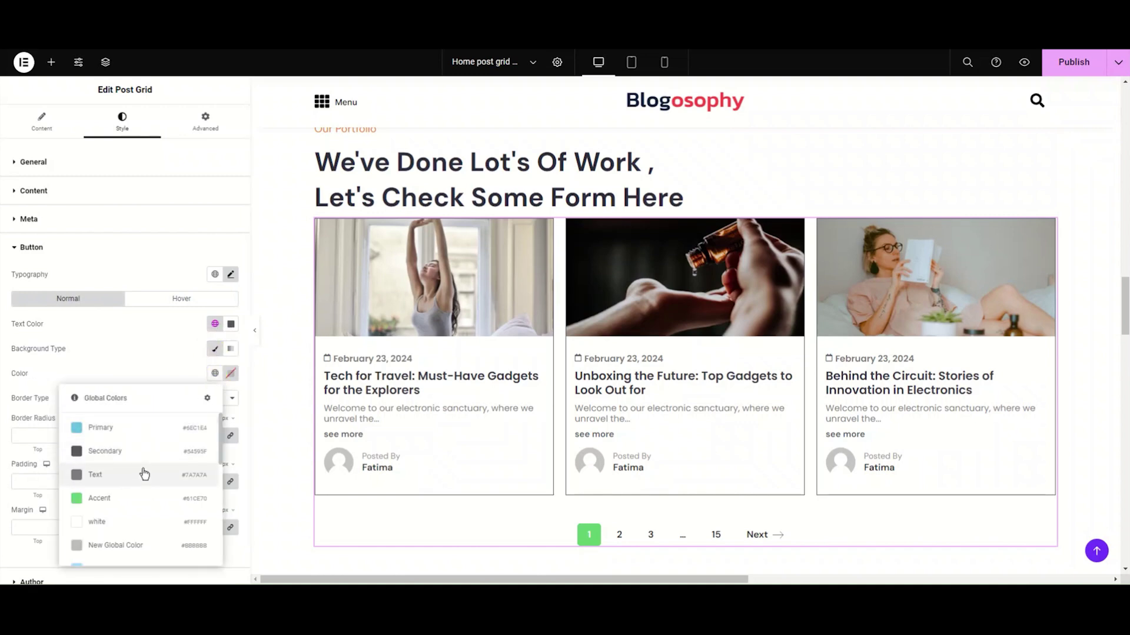
click(141, 427)
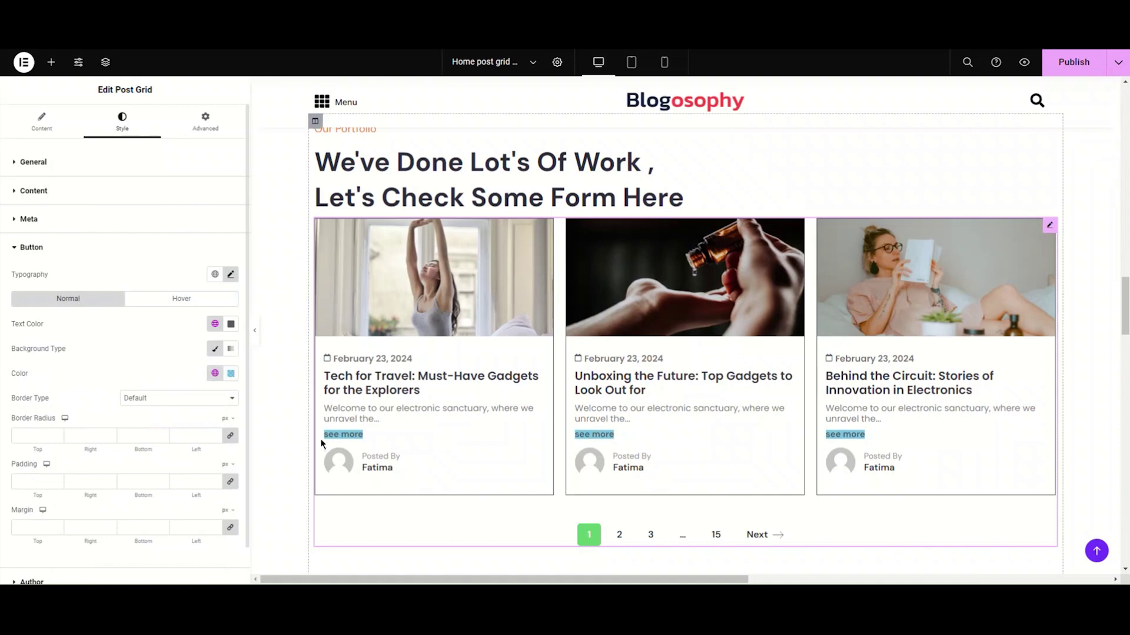
click(226, 376)
click(246, 395)
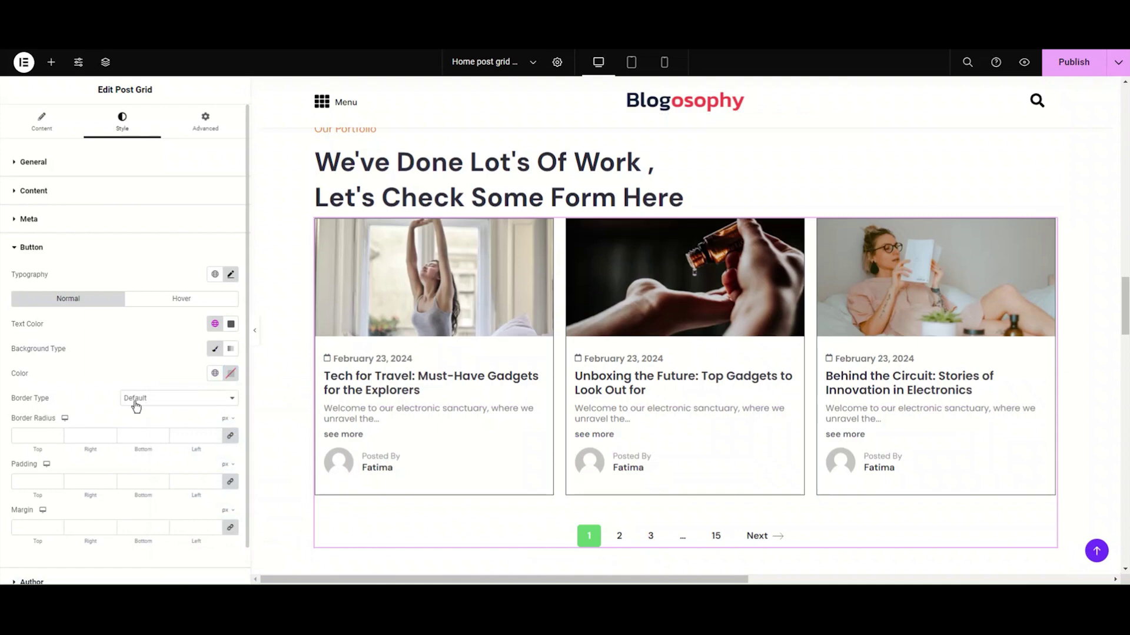
Give the "see more" button a Solid border with a width of 1 px on all sides.
click(162, 401)
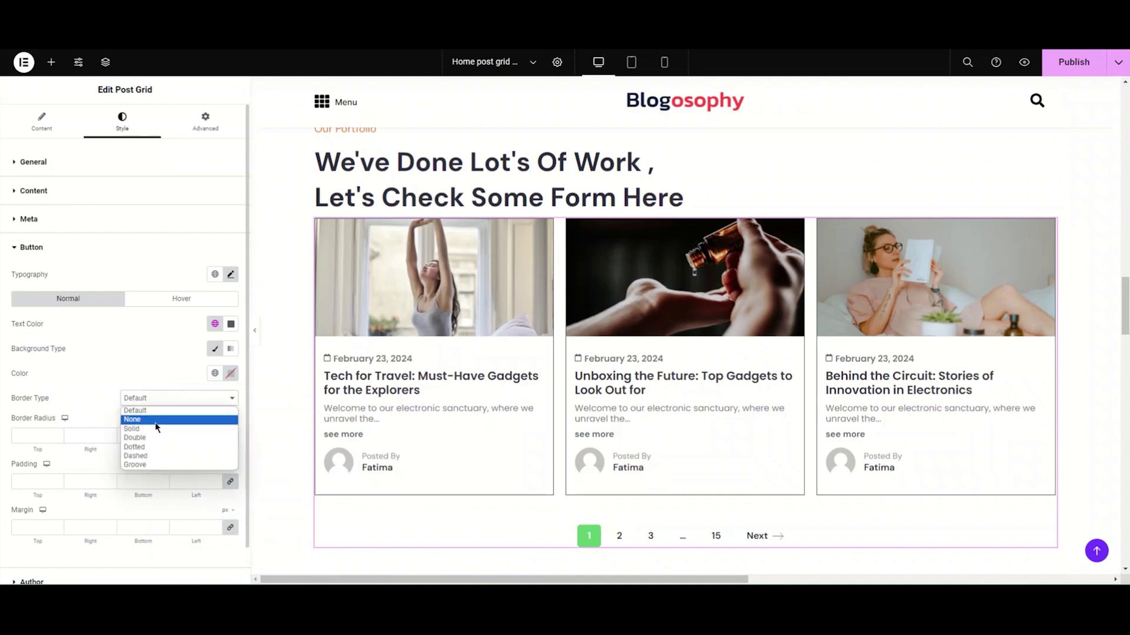
click(156, 418)
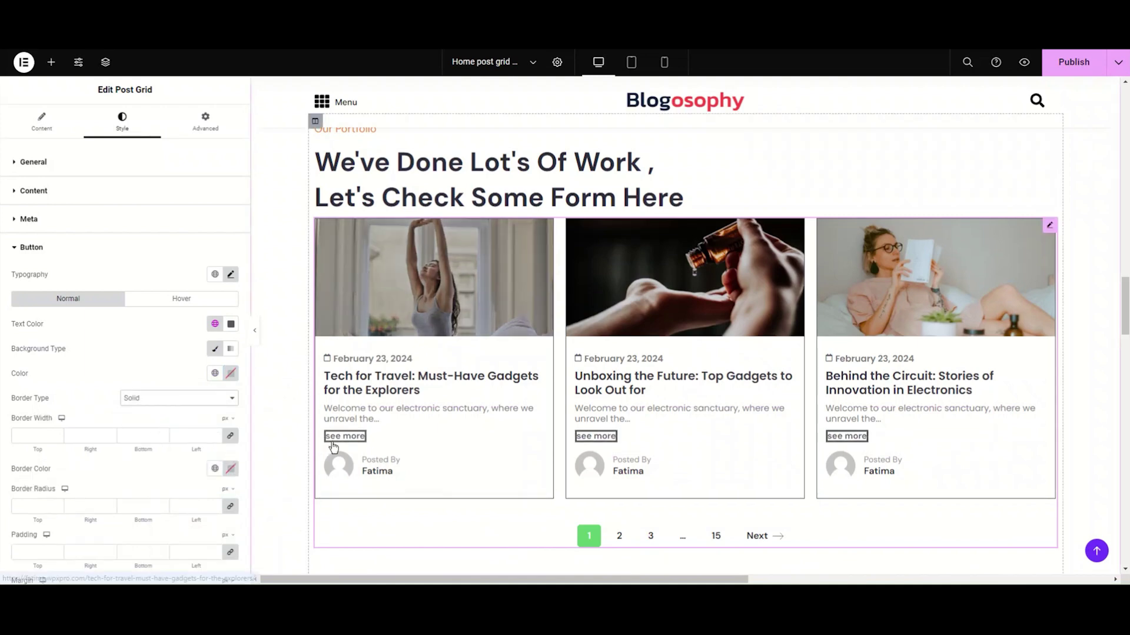
click(129, 437)
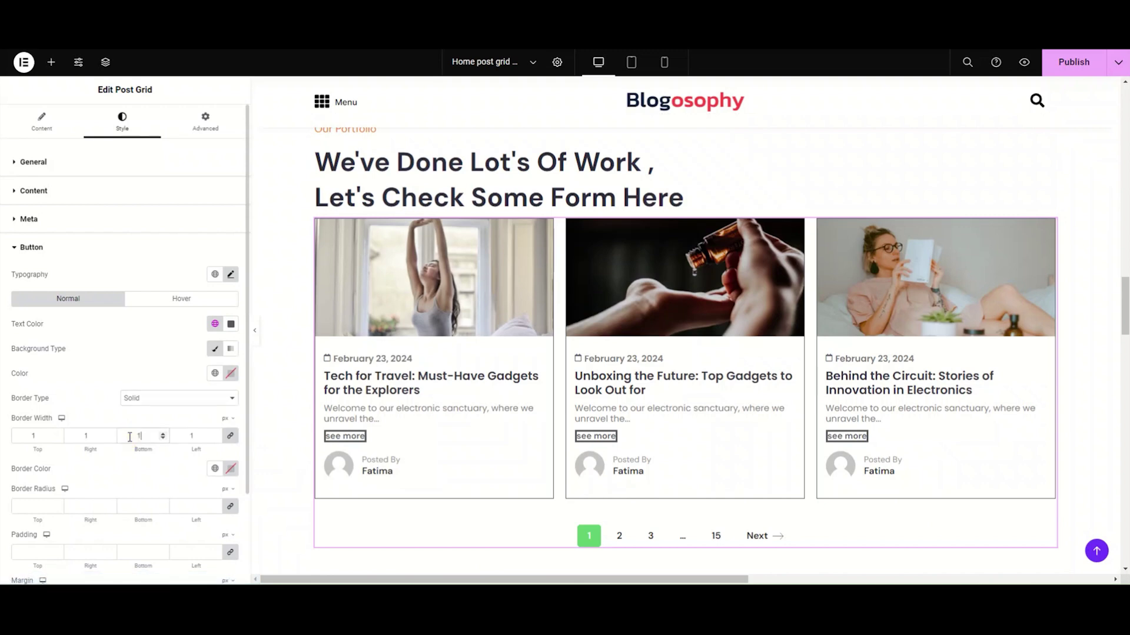
text(1)
Try a border radius of 22 px on the "see more" button and clear it again.
click(130, 508)
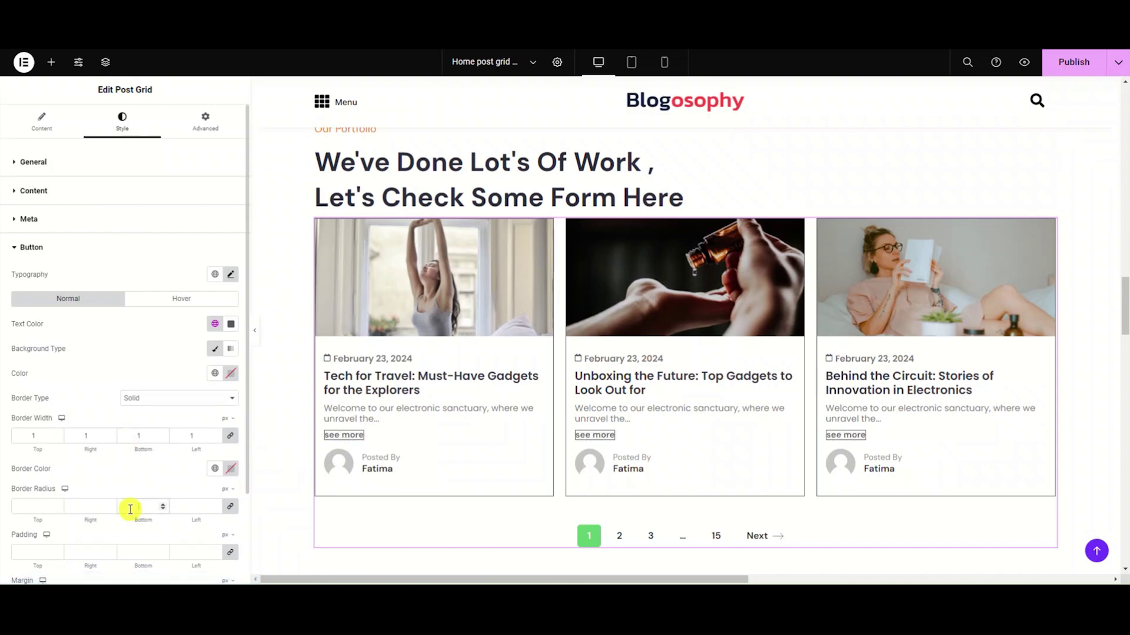
text(22)
key(BackSpace)
key(BackSpace)
Try 50 px of padding and 50 px of margin on the "see more" button, clearing each value again.
scroll(138, 550, down, 2)
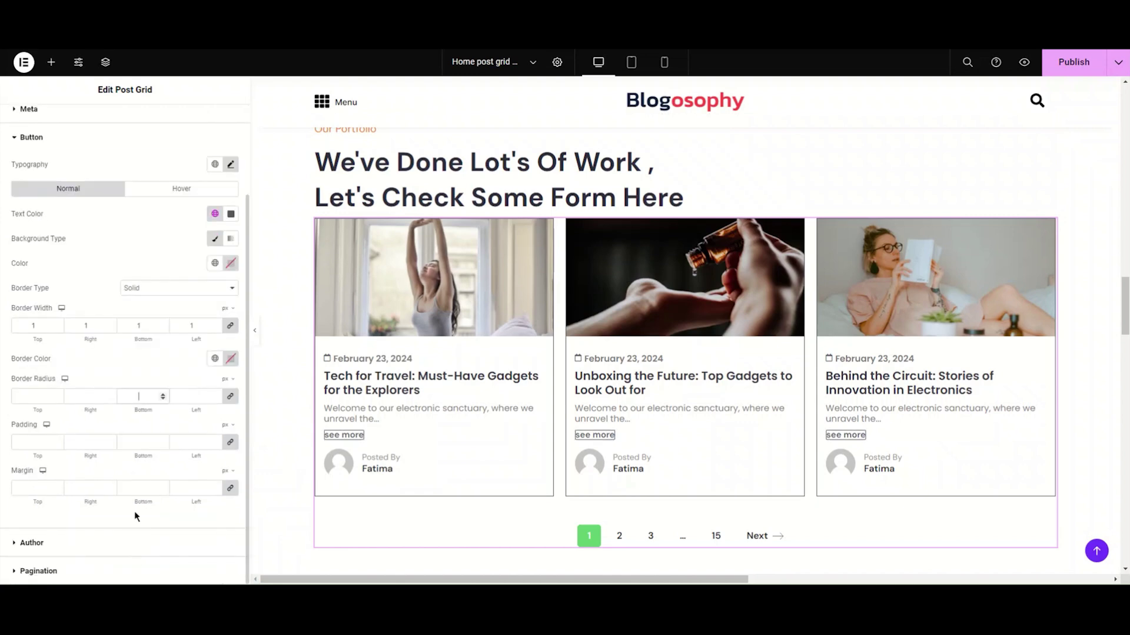
click(129, 444)
text(5)
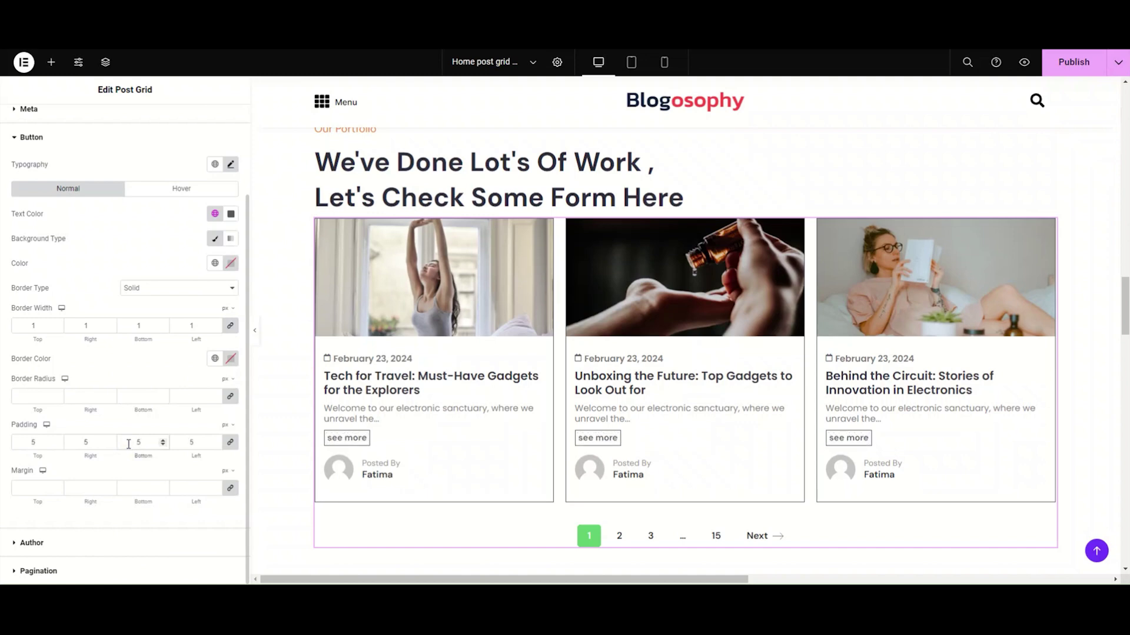
text(0)
key(BackSpace)
key(BackSpace)
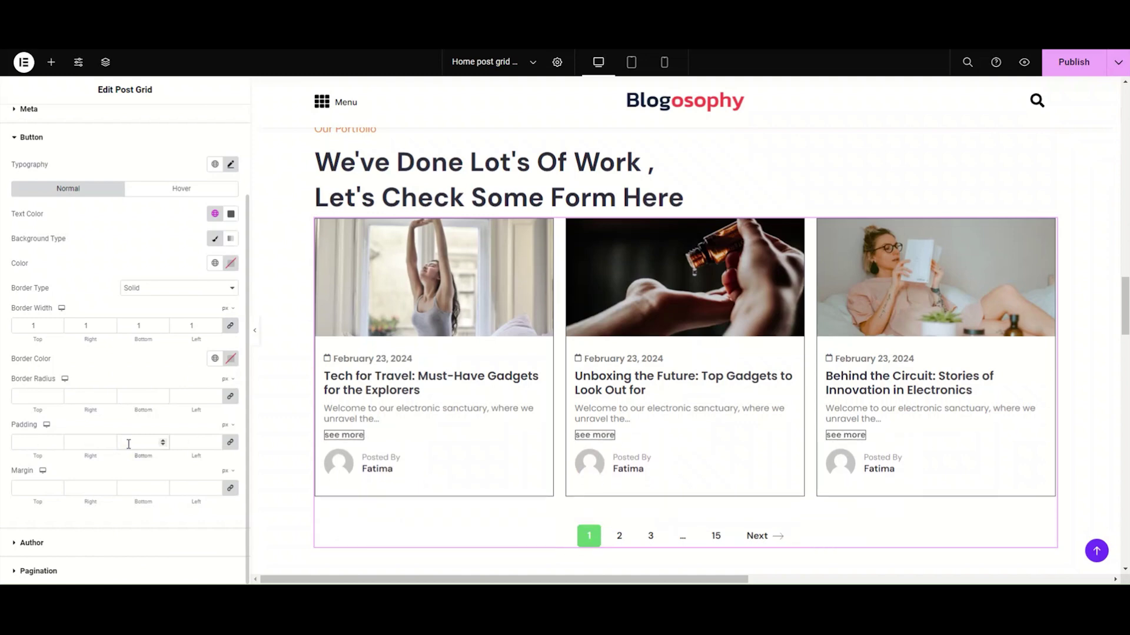
click(142, 483)
text(50)
key(BackSpace)
key(BackSpace)
Clear the "see more" button's border width, return its border type to Default and close the Button settings.
click(145, 328)
key(BackSpace)
click(166, 288)
click(166, 305)
click(53, 207)
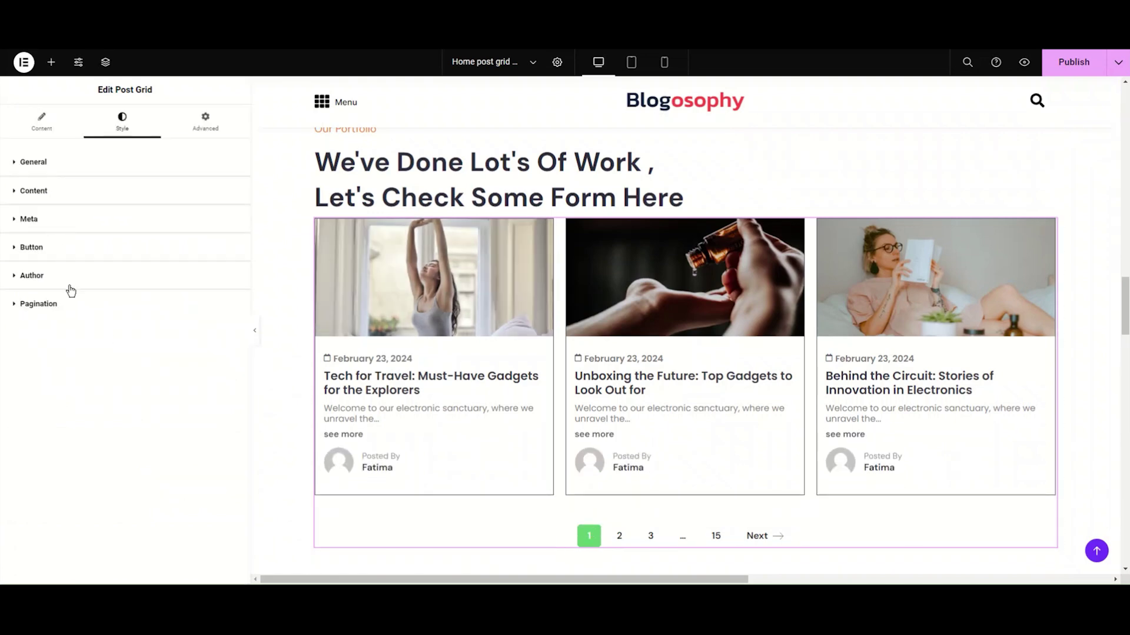
Set the avatar size in the Author styling to 55.
click(69, 274)
scroll(70, 282, down, 2)
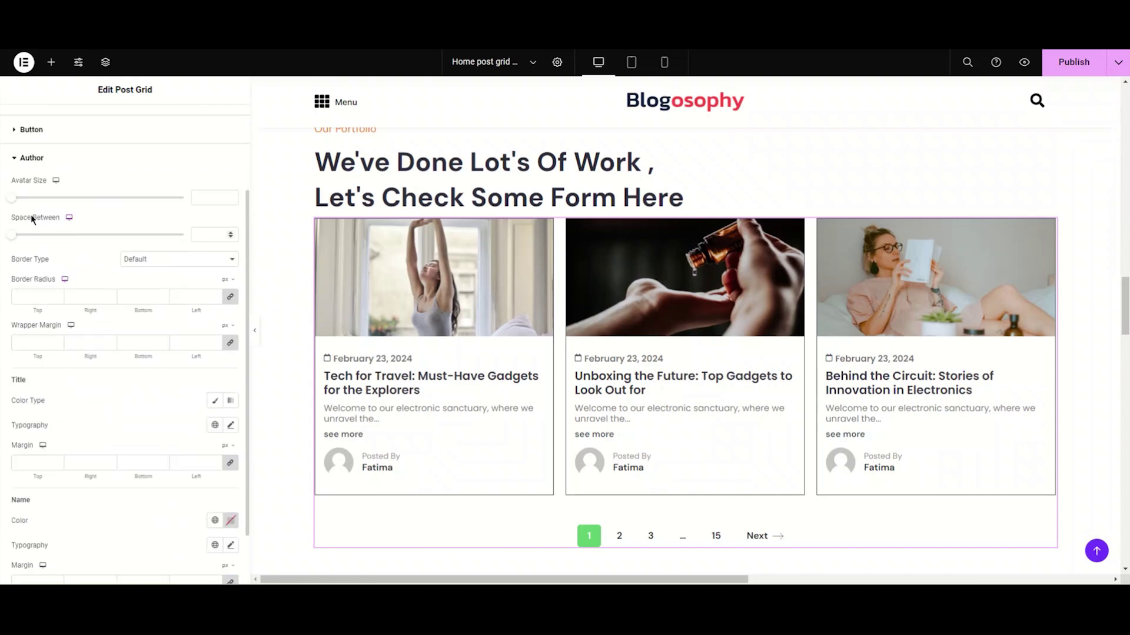
drag(11, 198, 28, 199)
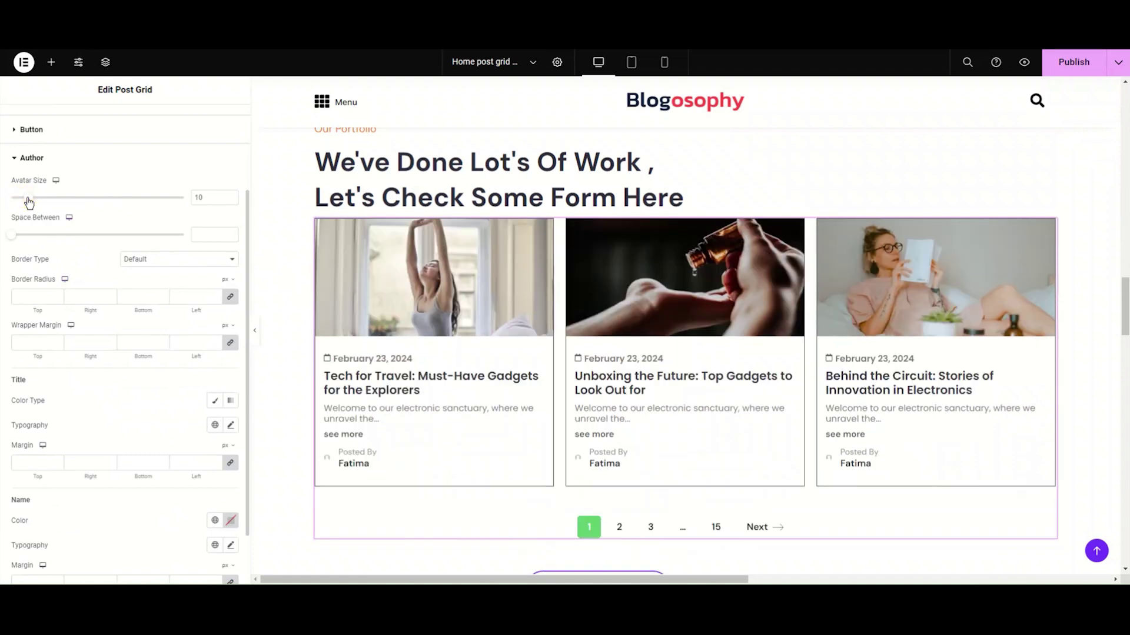
drag(29, 204, 85, 206)
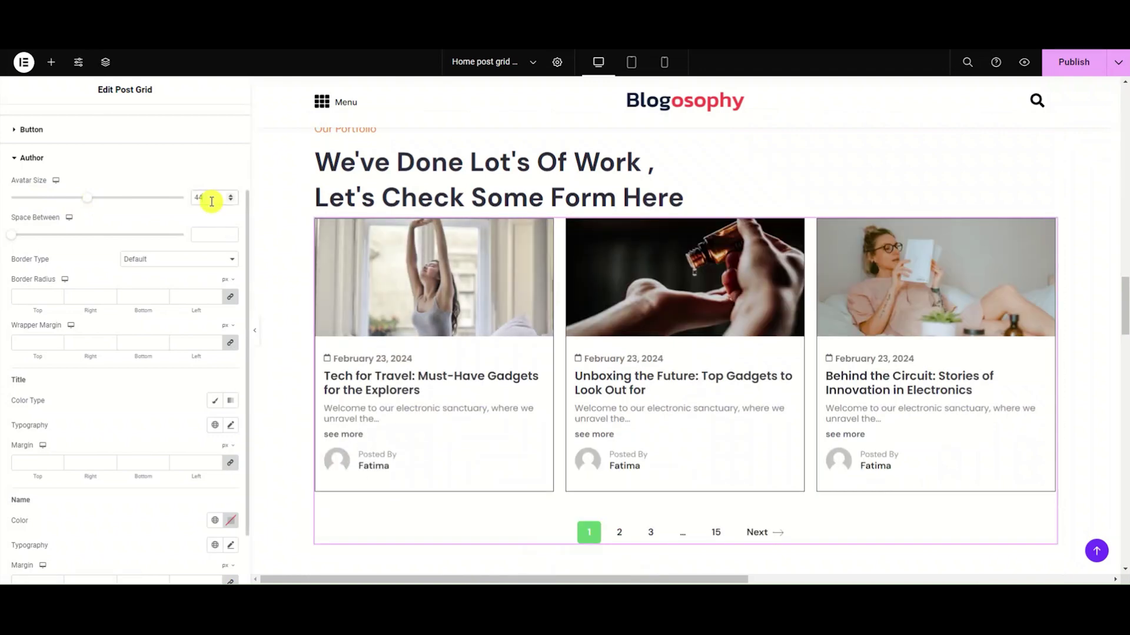
text(55)
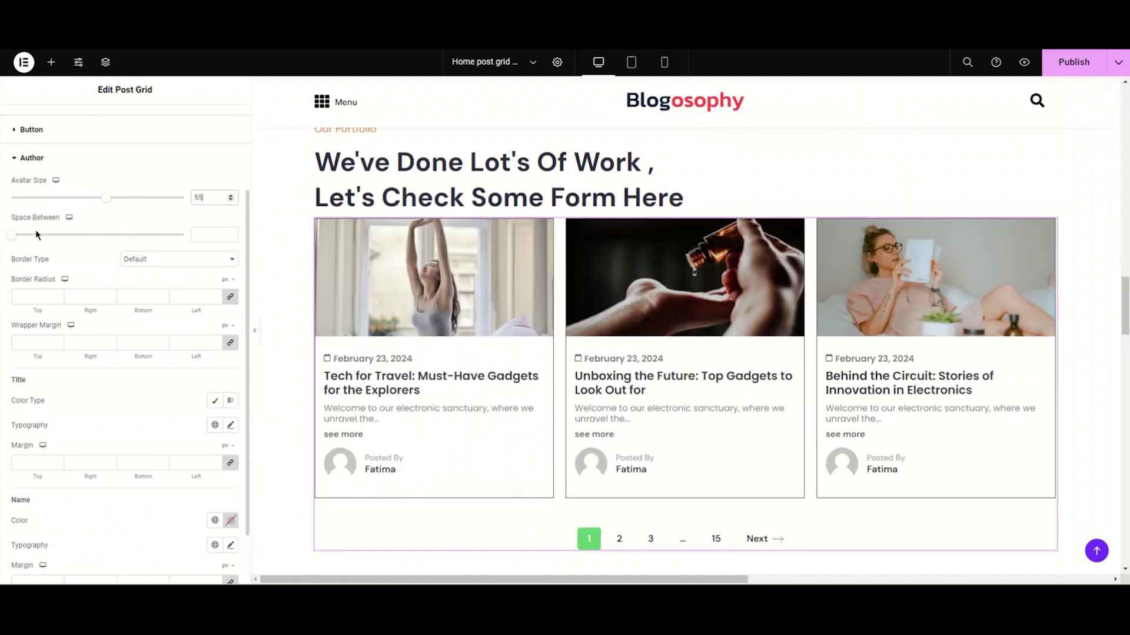
Set the space between the author avatar and its text to 25.
drag(13, 235, 60, 235)
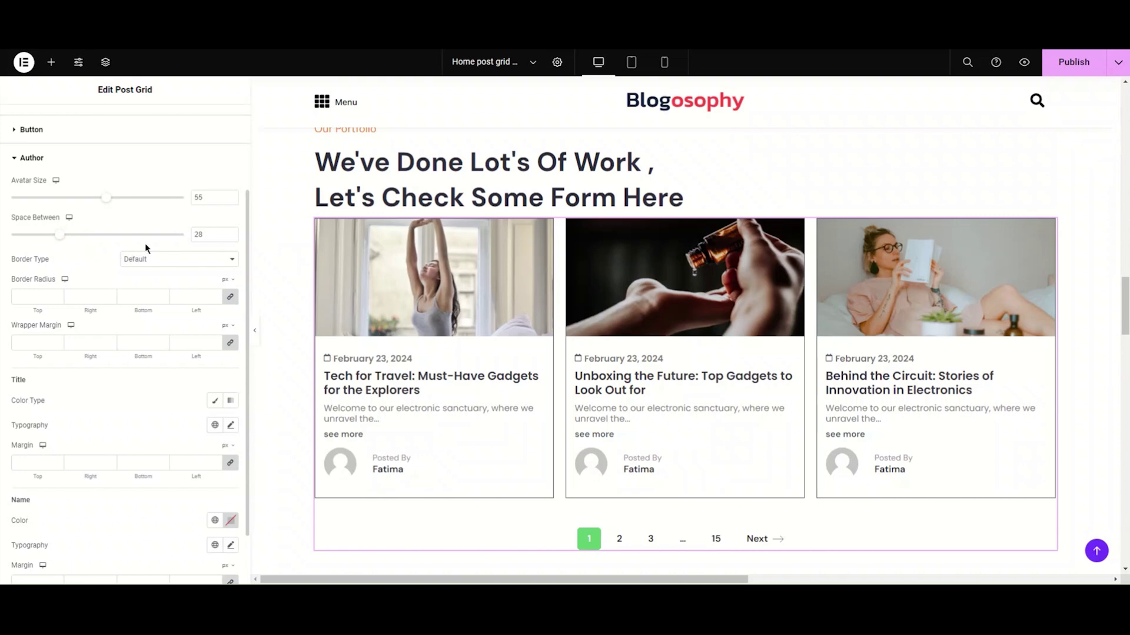
double_click(200, 235)
text(25)
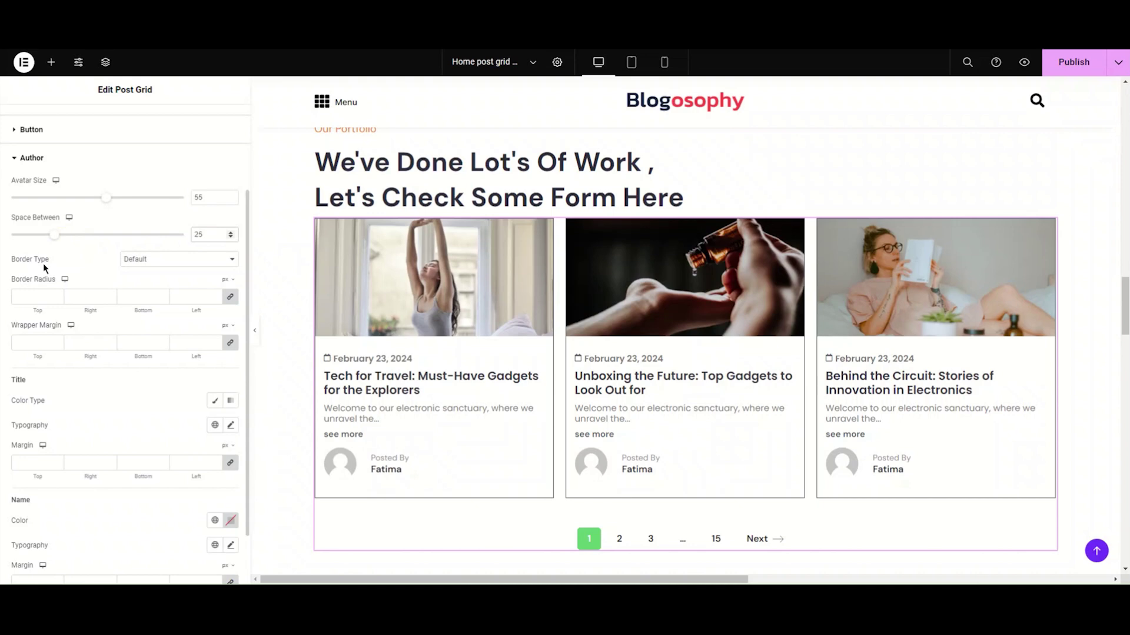
Give the author avatar a Solid border in the Accent global color with a width of 2 px.
click(135, 262)
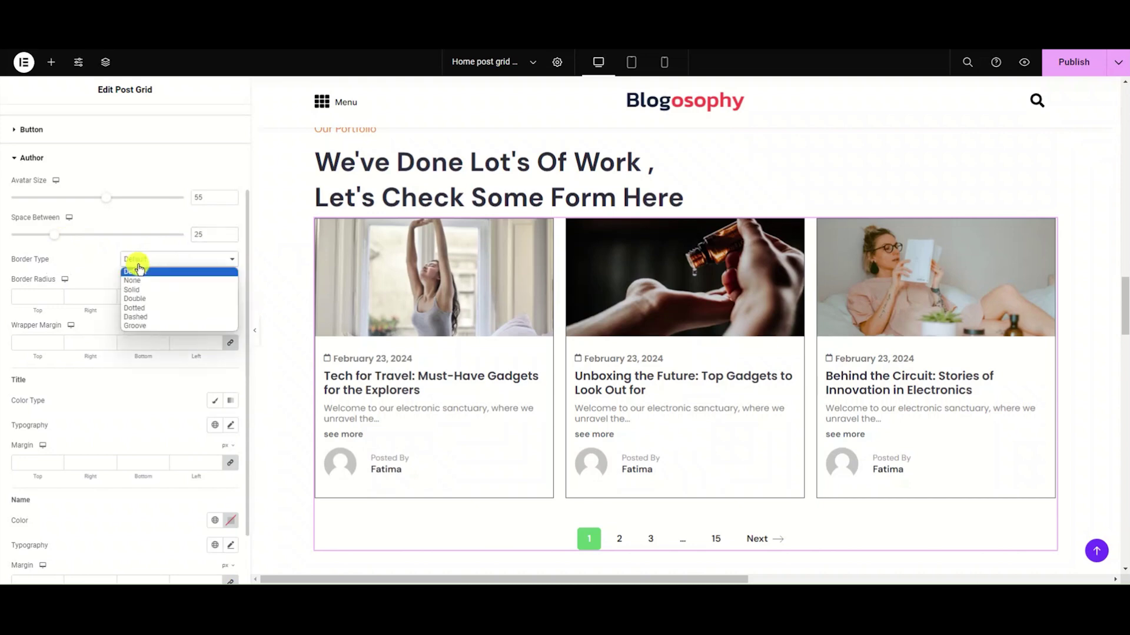
click(133, 289)
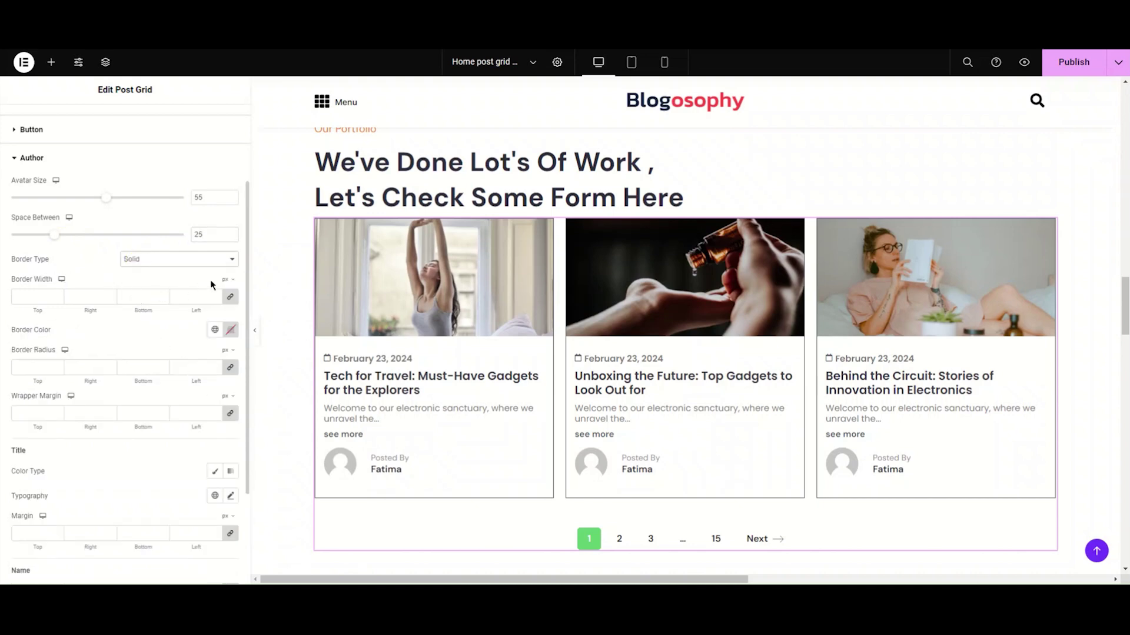
click(214, 329)
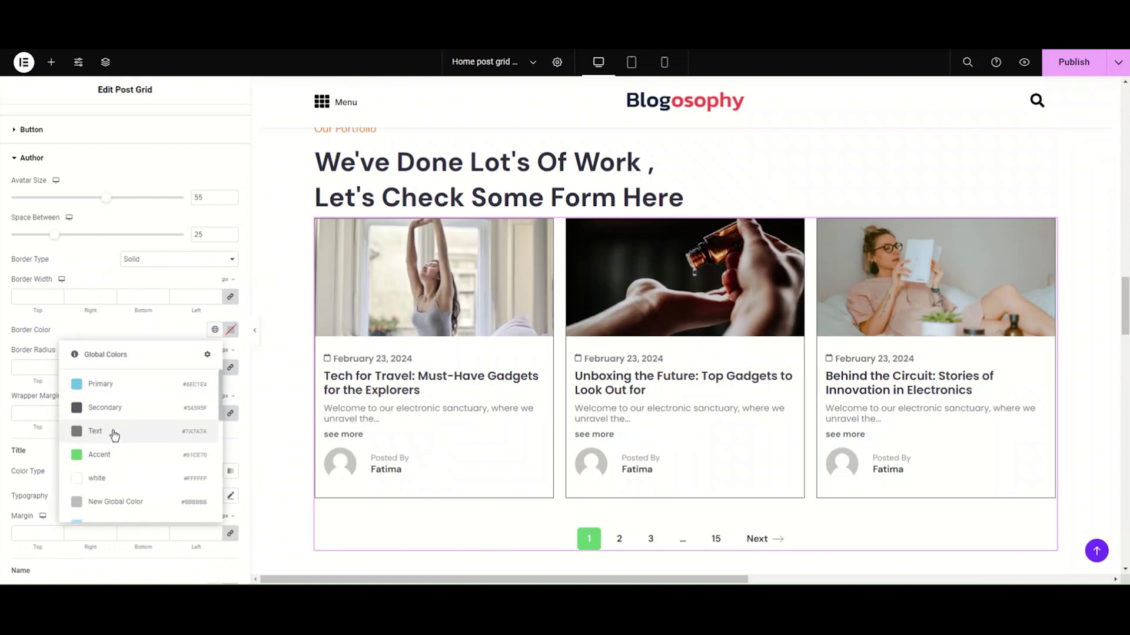
click(106, 458)
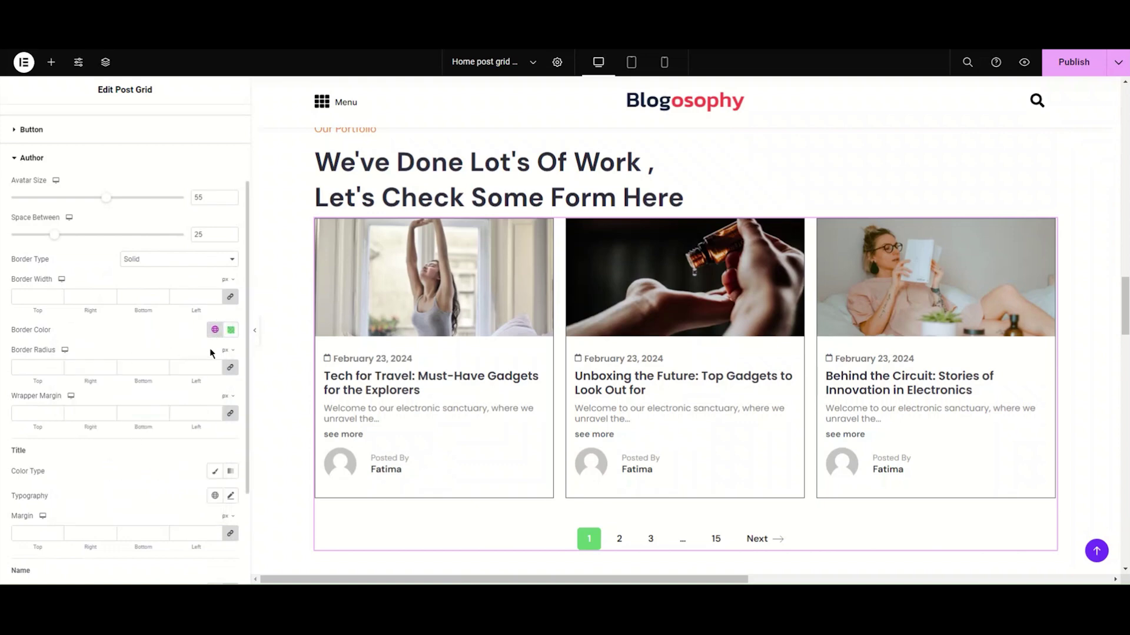
click(149, 298)
text(1)
key(BackSpace)
text(2)
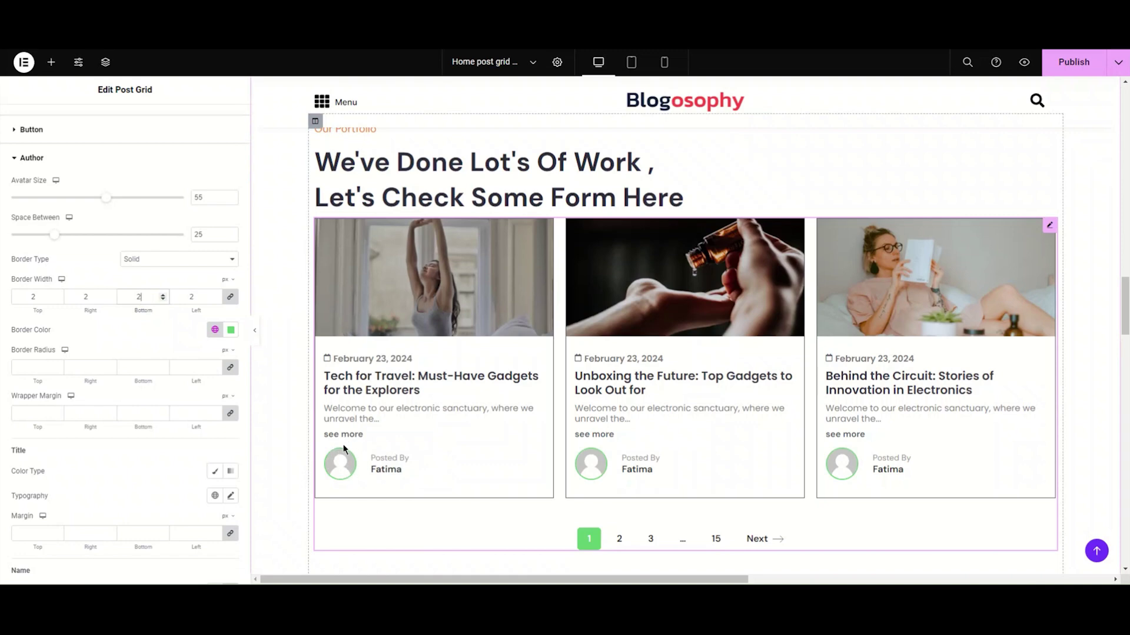
Clear the author avatar's border width and reset its border color.
key(BackSpace)
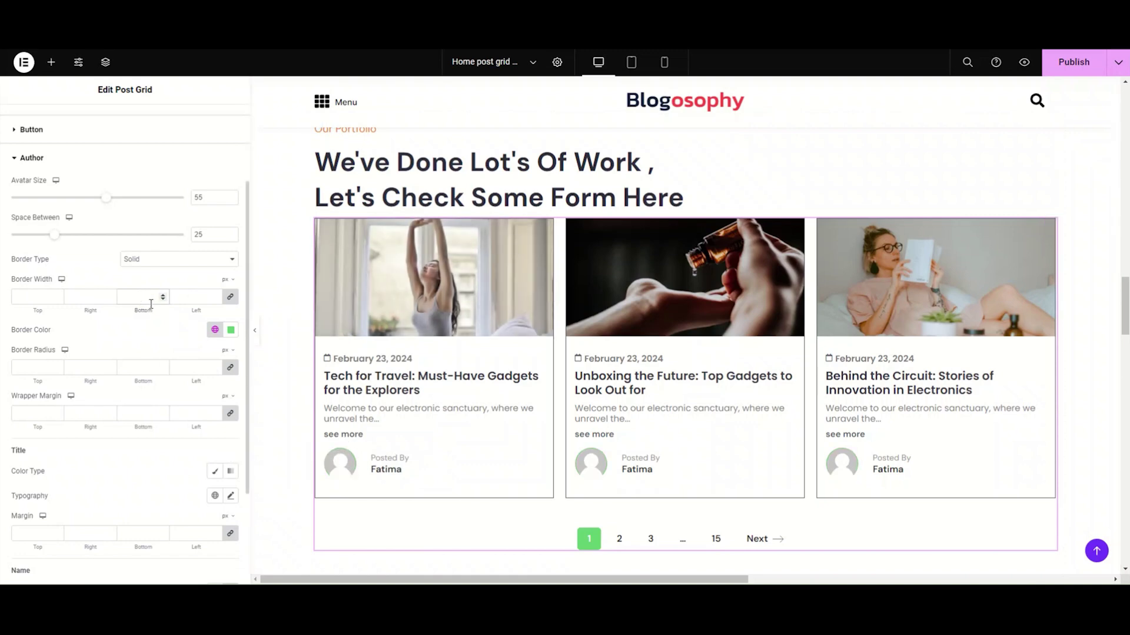
click(230, 330)
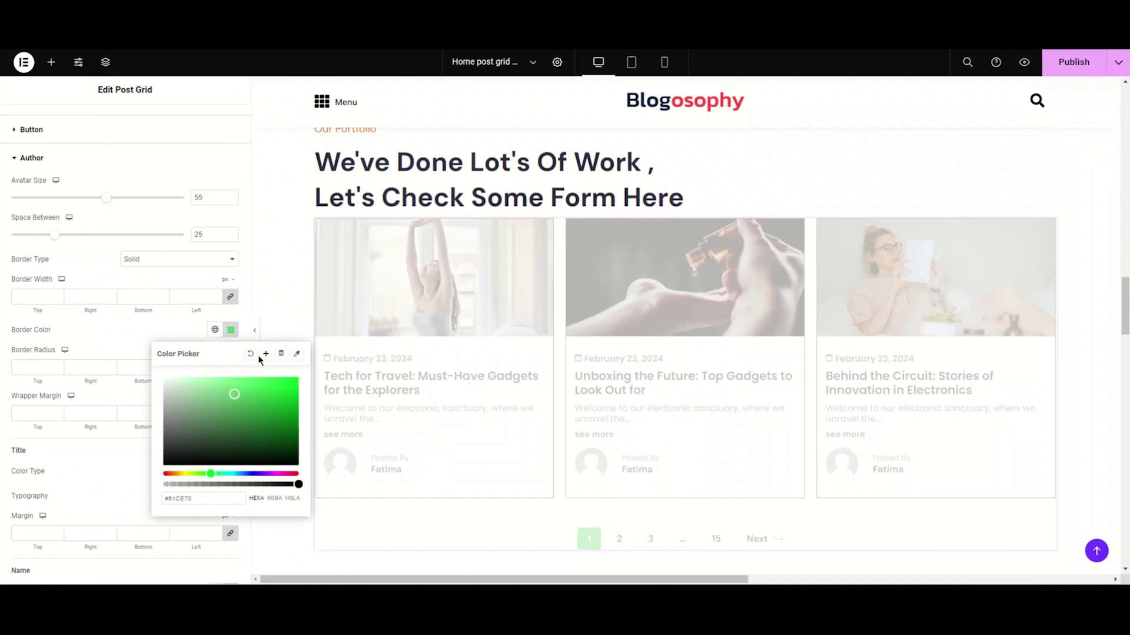
click(250, 353)
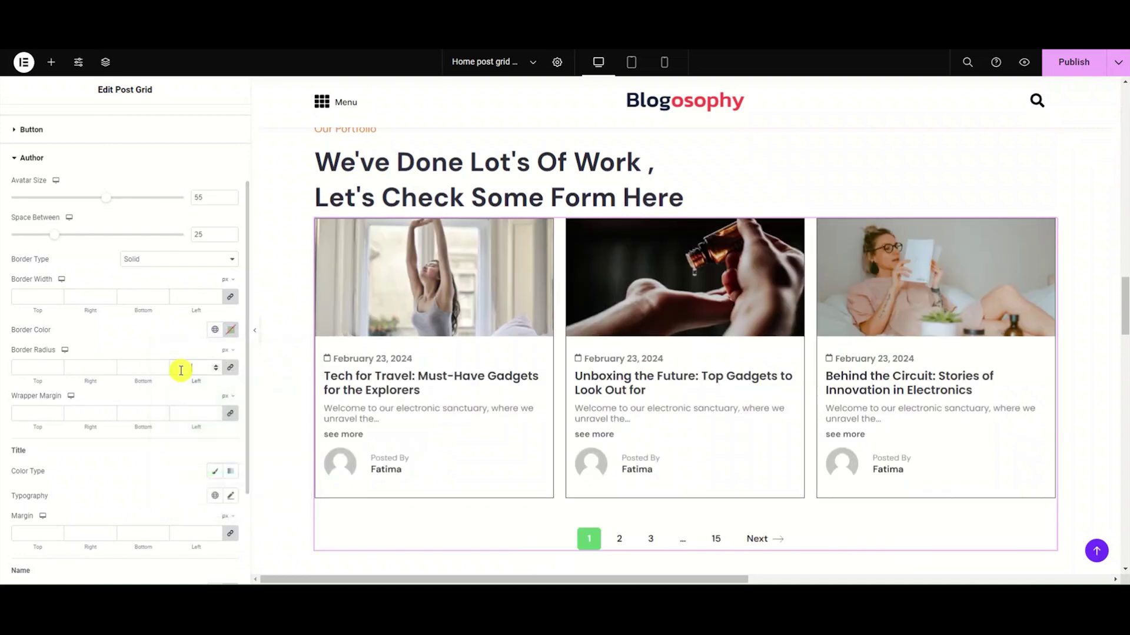
Choose Solid as the author avatar's border type and set the border width to 2 px.
click(177, 262)
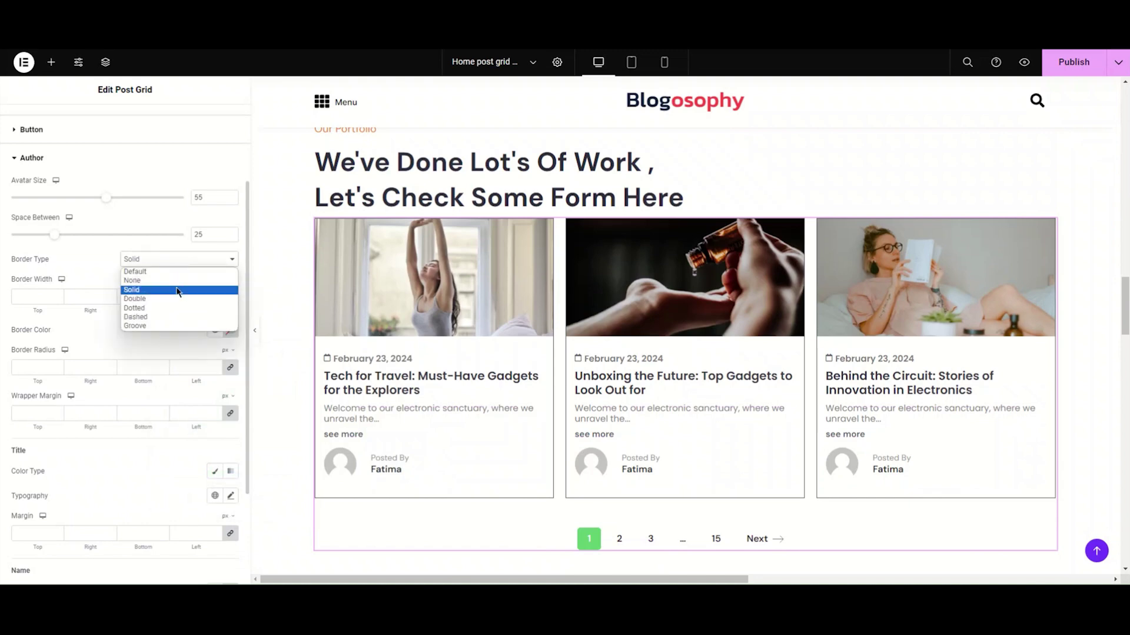
click(176, 289)
click(156, 300)
text(2)
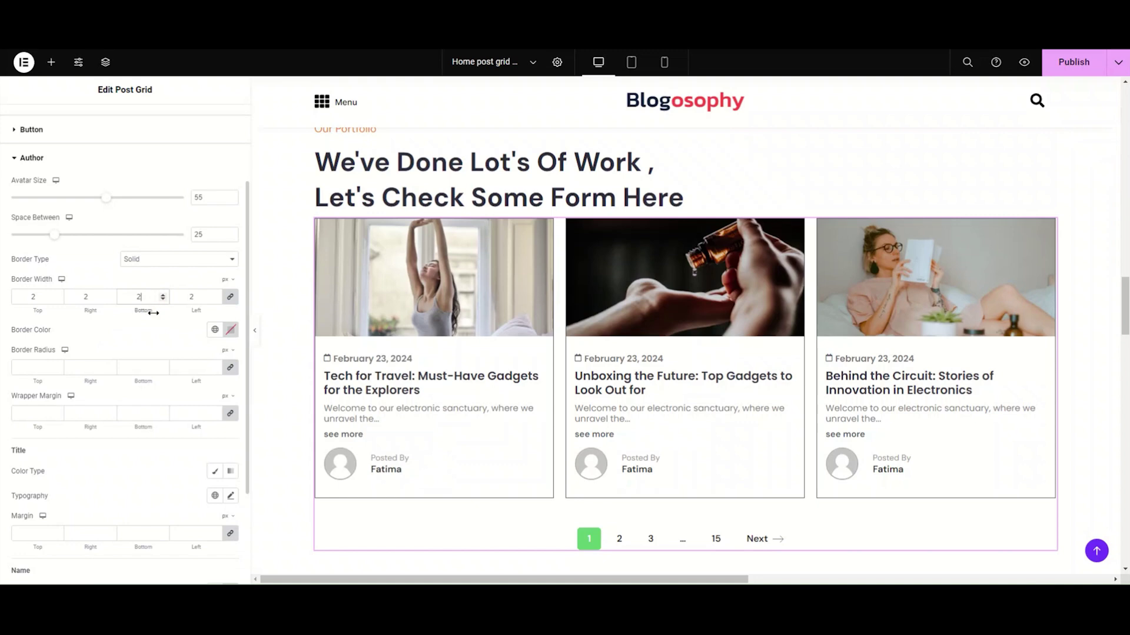
Try border radii of 10 and 20 px on the author avatar and set the radius to 1 px.
click(132, 369)
text(10)
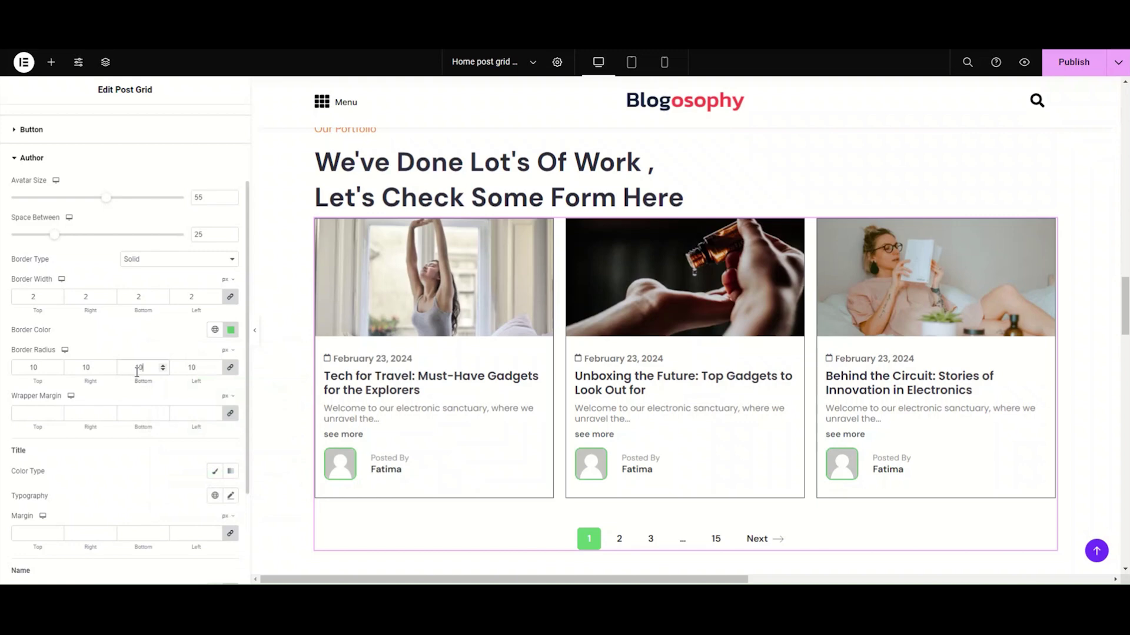
key(BackSpace)
key(BackSpace)
text(20)
key(BackSpace)
key(BackSpace)
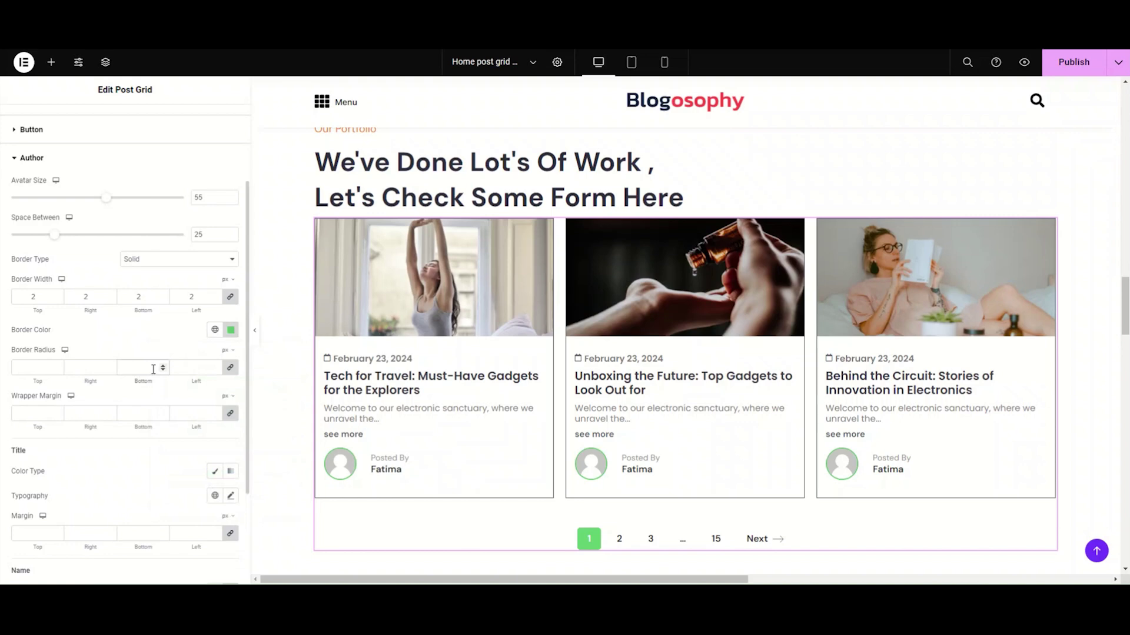
text(1)
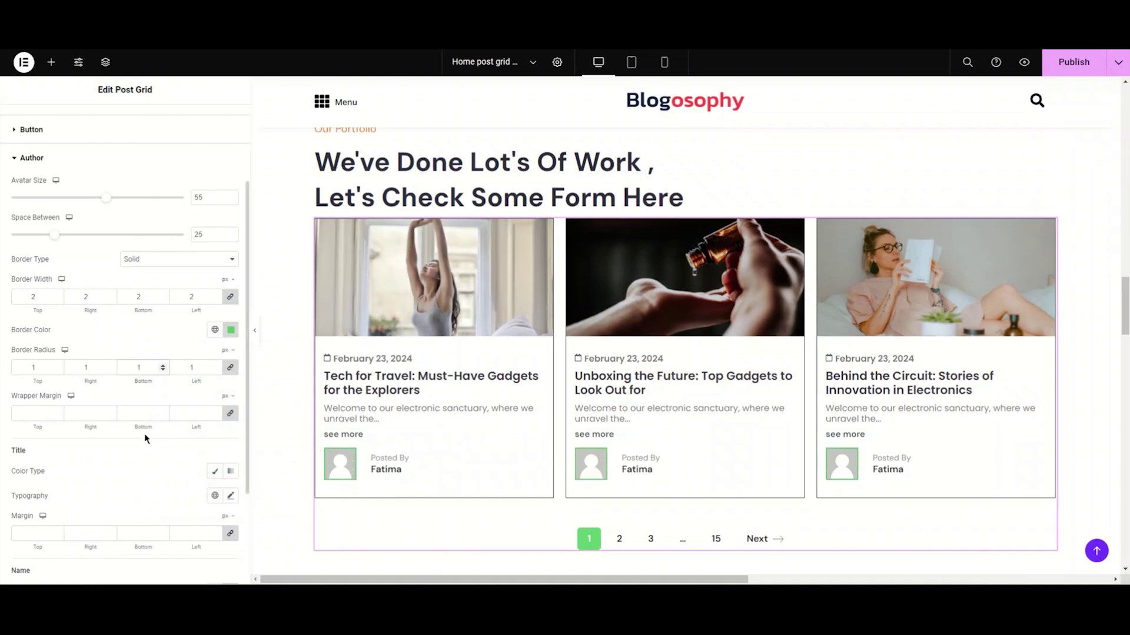
Try a wrapper margin of 10 px around the author block and clear it again.
click(134, 412)
text(10)
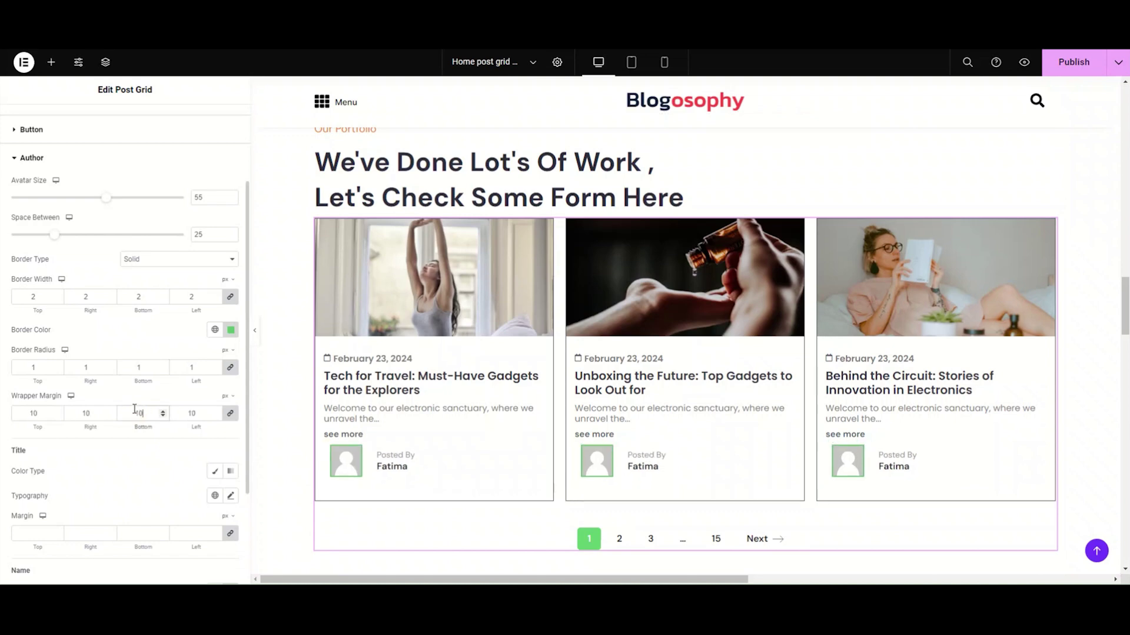
key(BackSpace)
key(BackSpace)
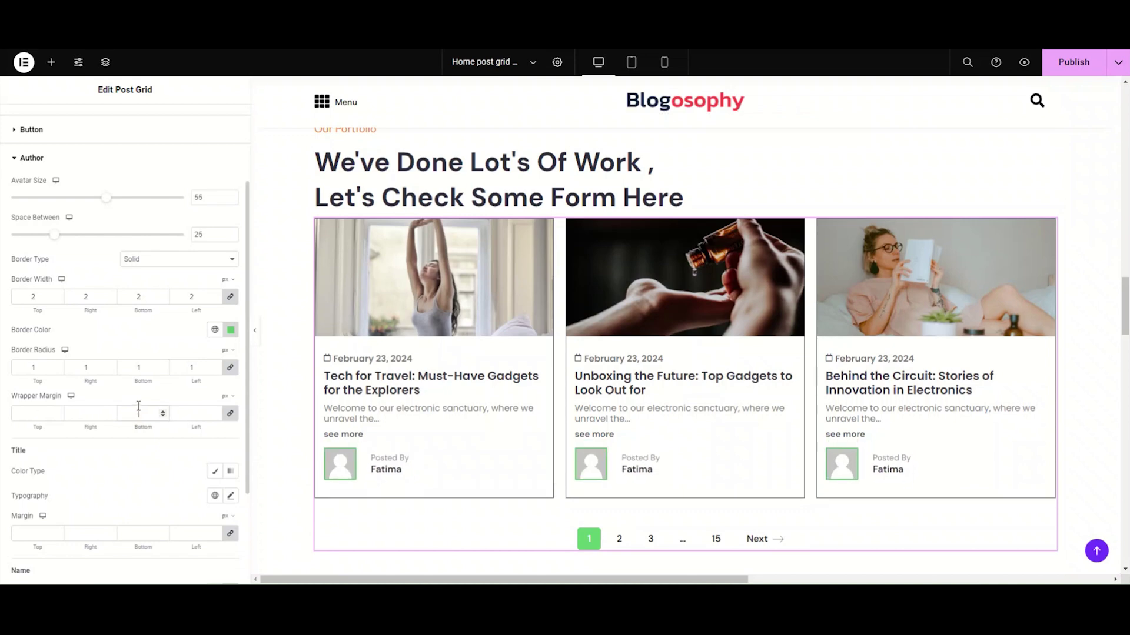
Clear the author avatar's border radius, border color and border width, and set its border type to Default.
click(143, 368)
key(BackSpace)
click(230, 330)
click(245, 353)
click(203, 296)
key(BackSpace)
click(196, 268)
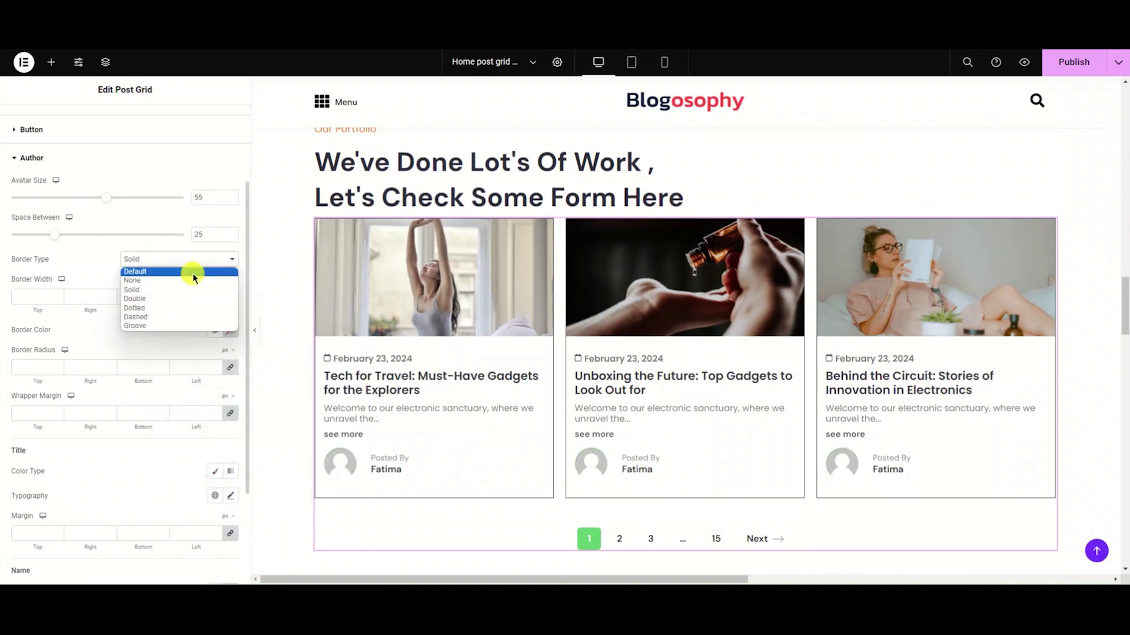
click(192, 273)
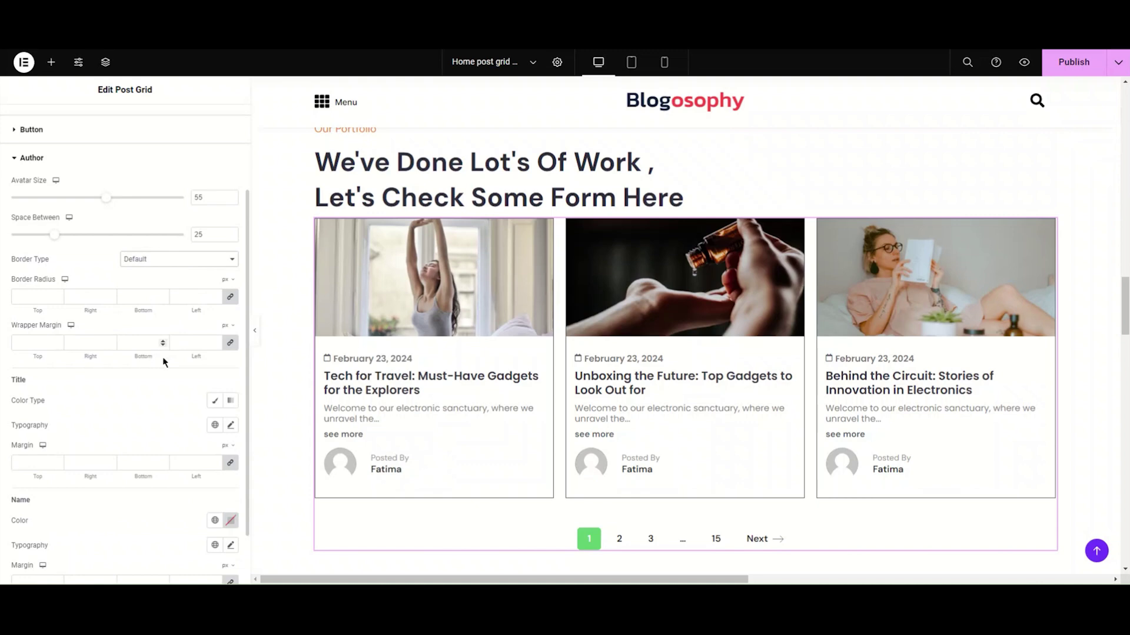
Set the author title's color type to Classic, try a light red color on it and reset the color.
scroll(163, 357, down, 1)
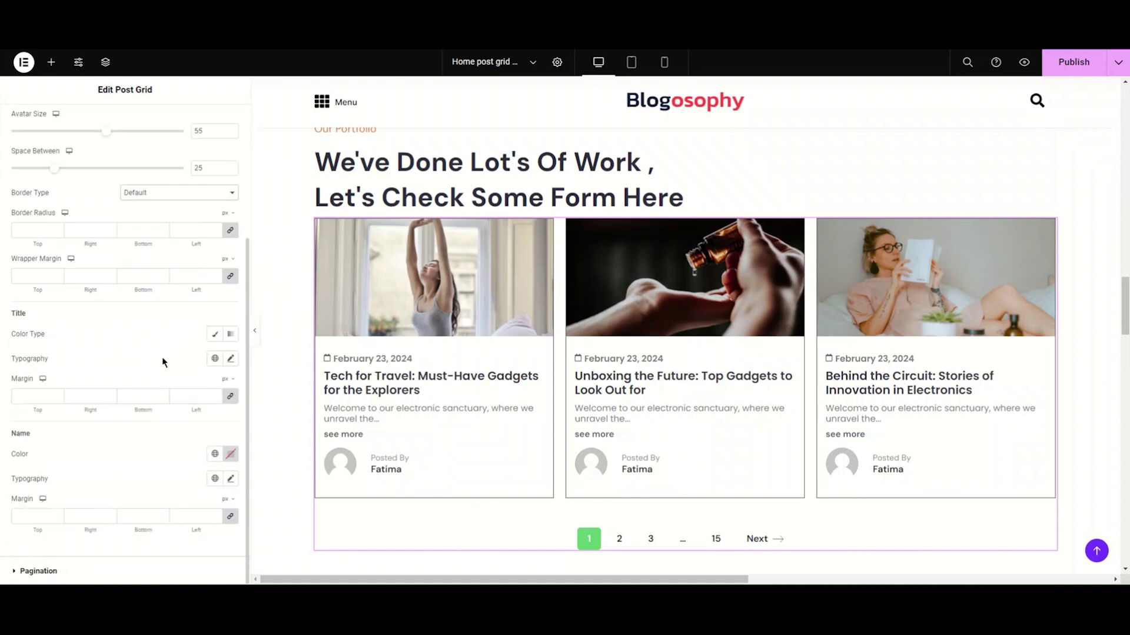
click(214, 338)
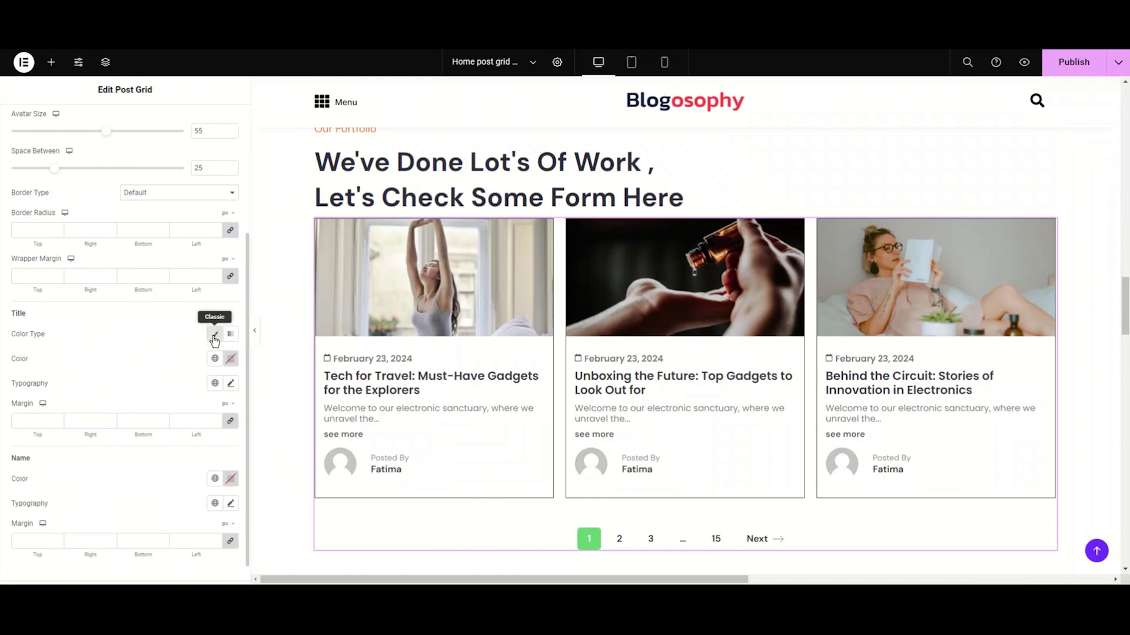
click(231, 359)
mouse_move(232, 422)
mouse_down()
mouse_move(278, 411)
mouse_move(193, 413)
mouse_up()
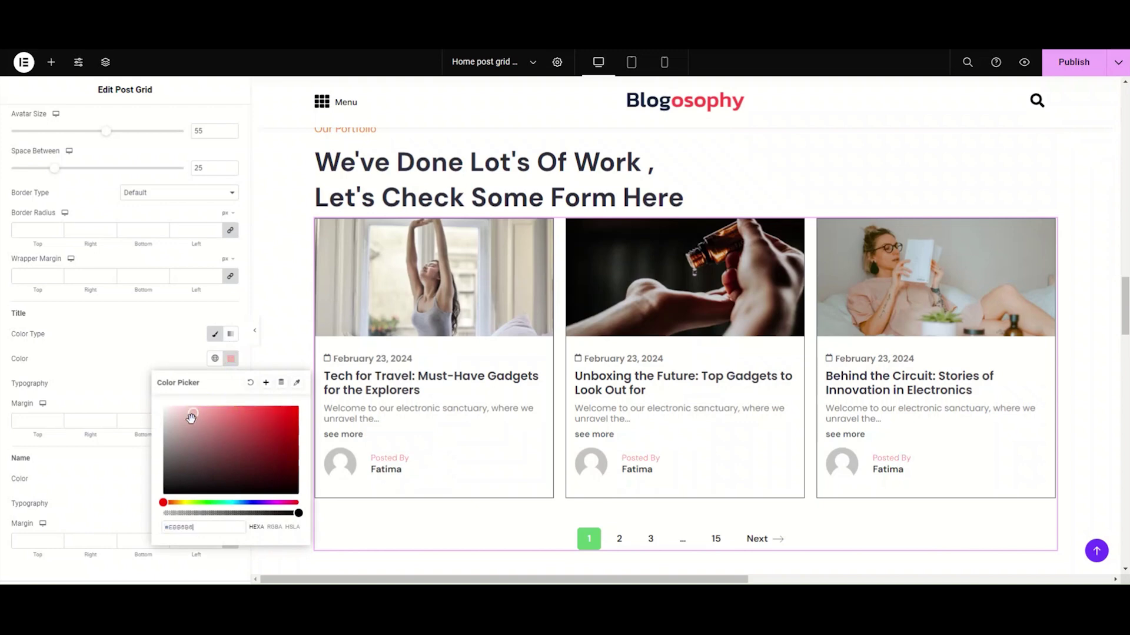
click(257, 383)
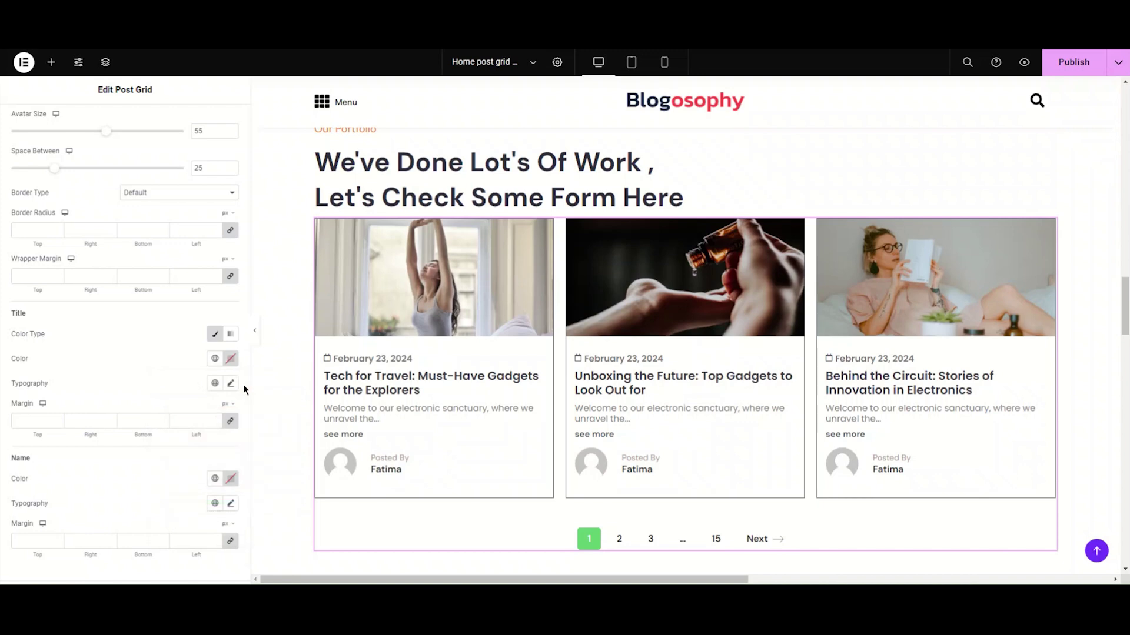
Set the author title's typography to the Poppins font family at 15 px.
click(231, 386)
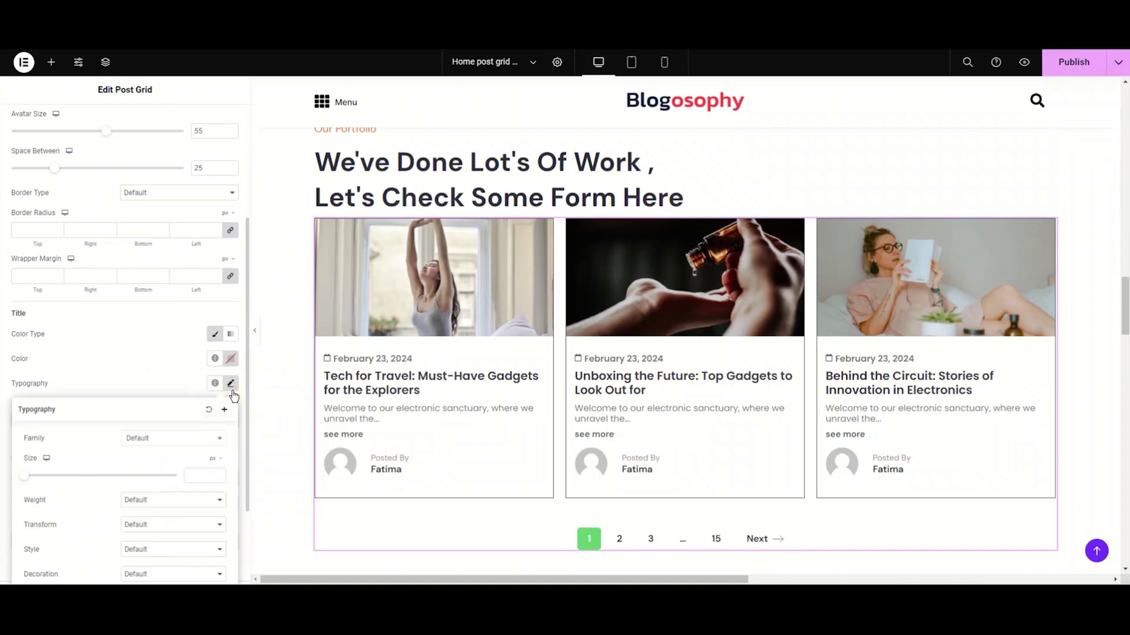
scroll(202, 481, down, 1)
click(175, 381)
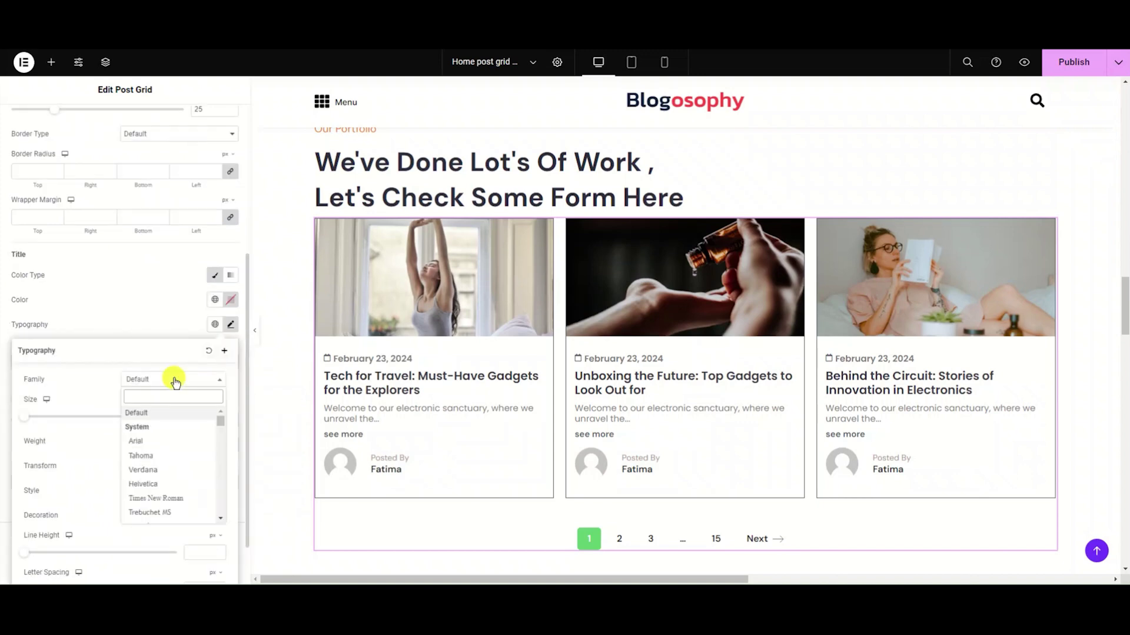
text(pop)
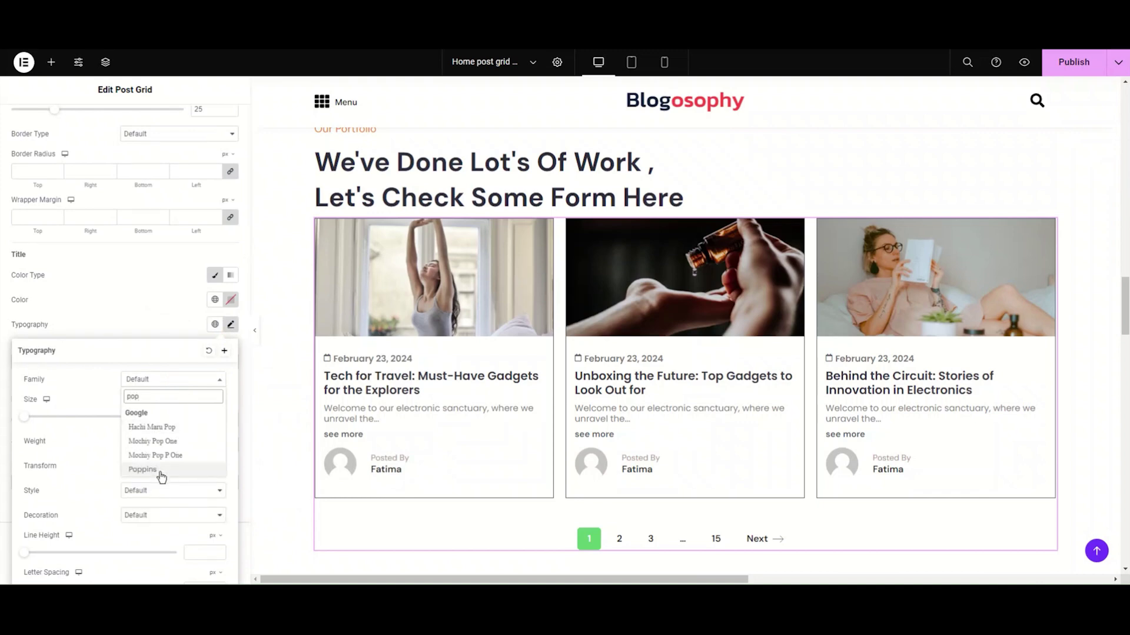
click(158, 470)
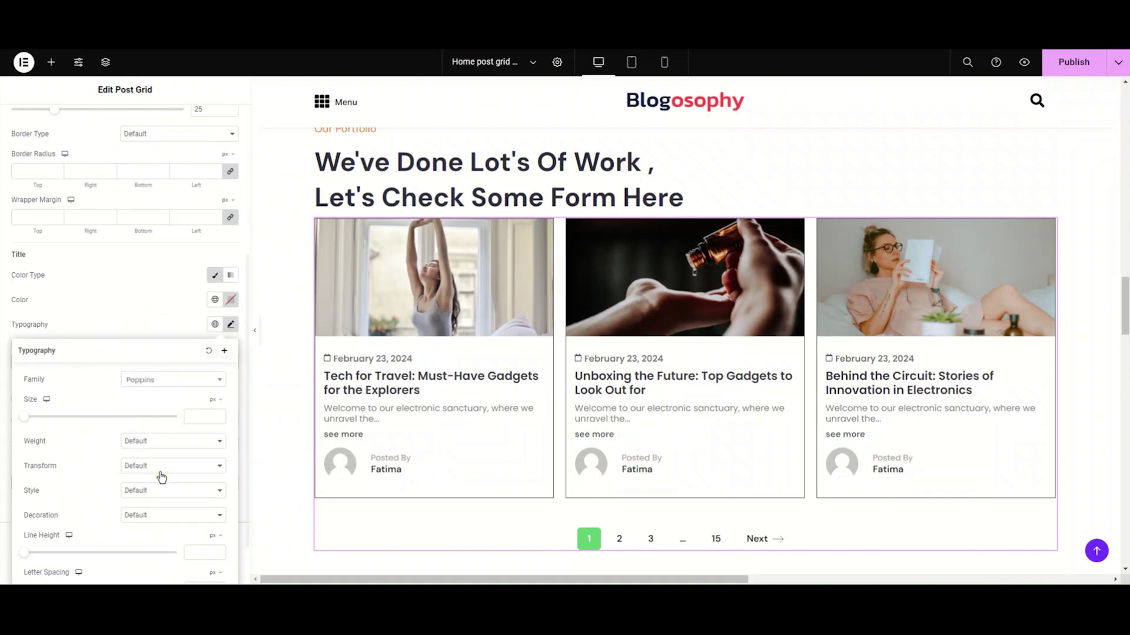
click(33, 417)
drag(33, 417, 38, 417)
click(197, 419)
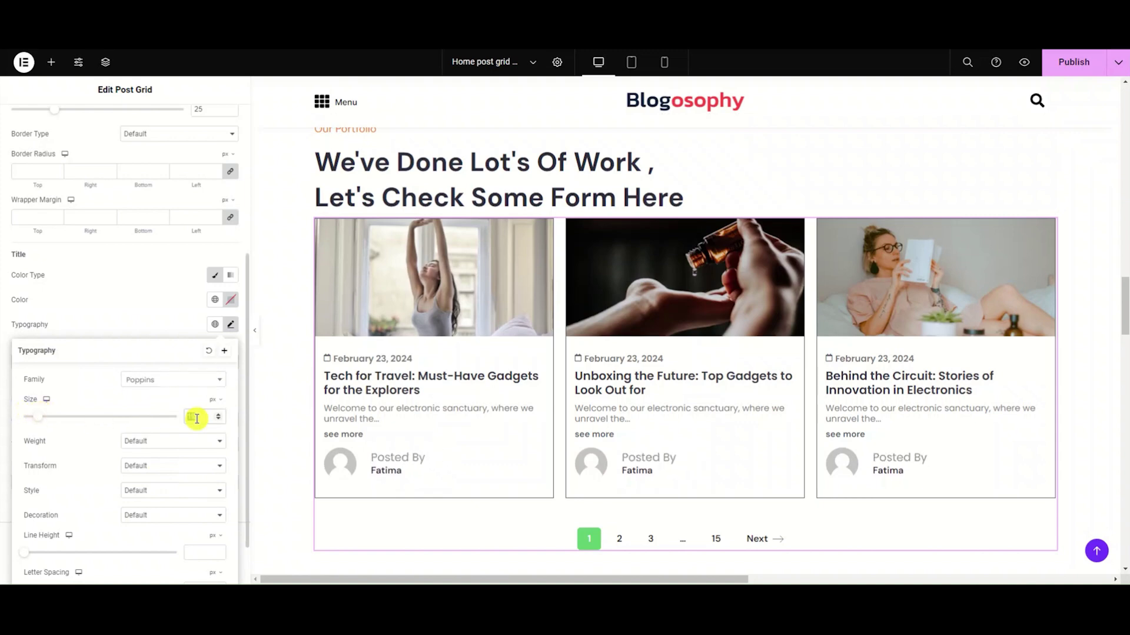
text(15)
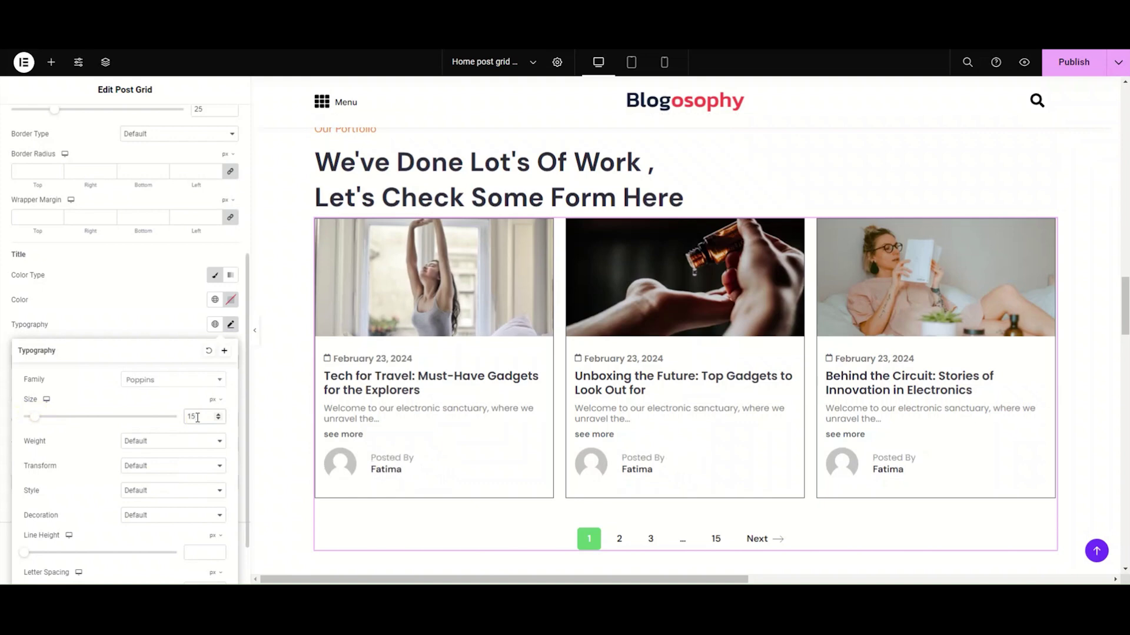
click(231, 325)
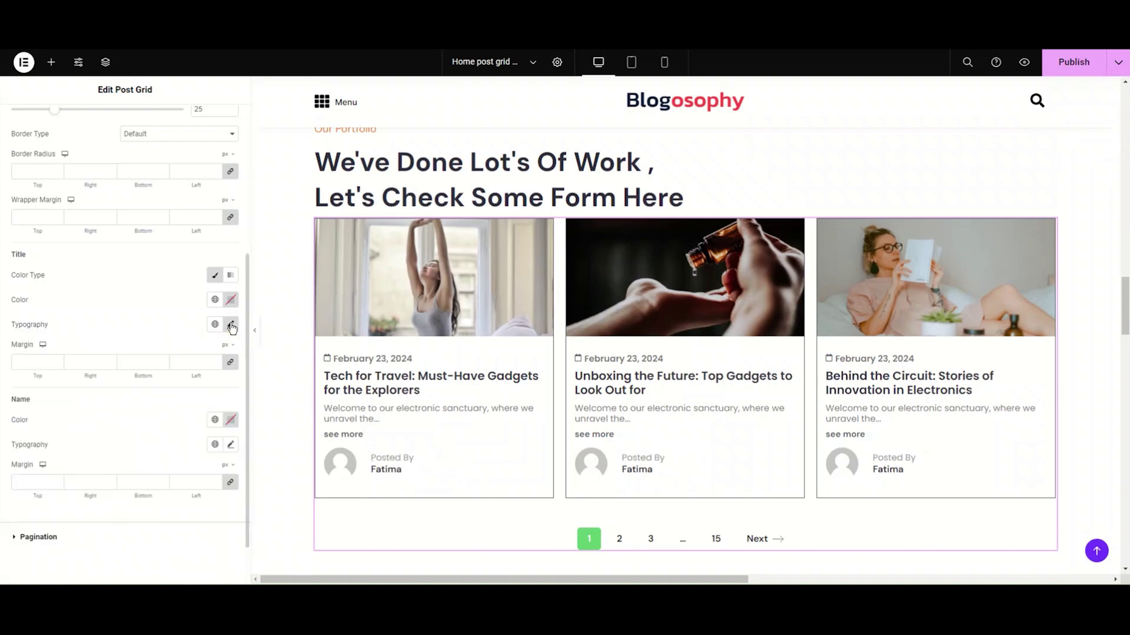
Try a margin of 50 px on all sides of the author title and clear it again.
click(187, 361)
text(50)
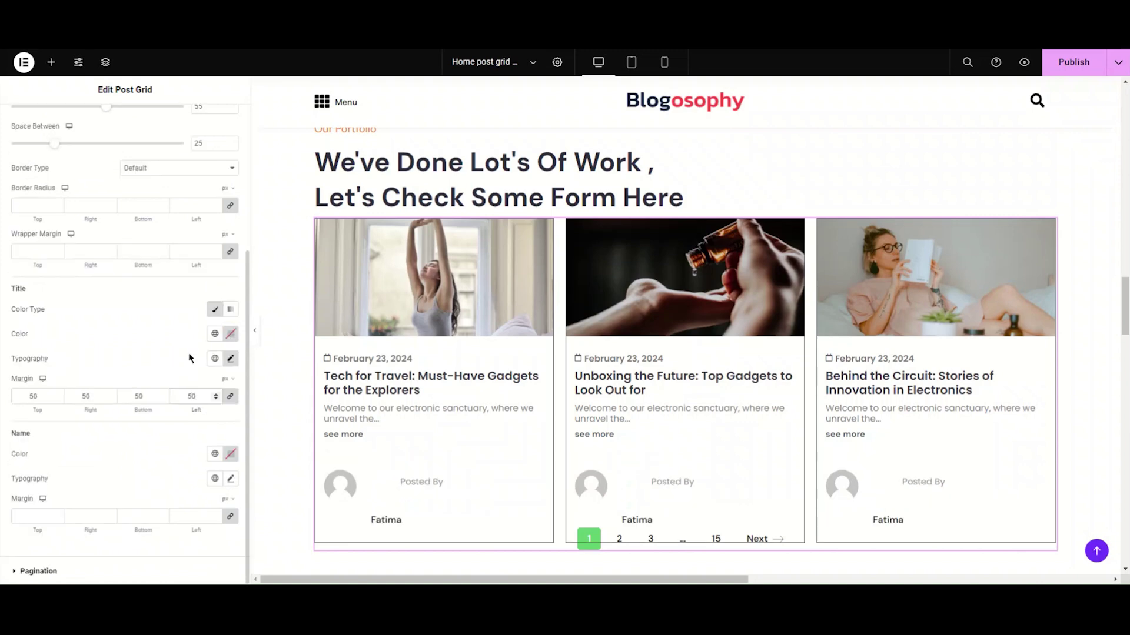
key(BackSpace)
key(BackSpace)
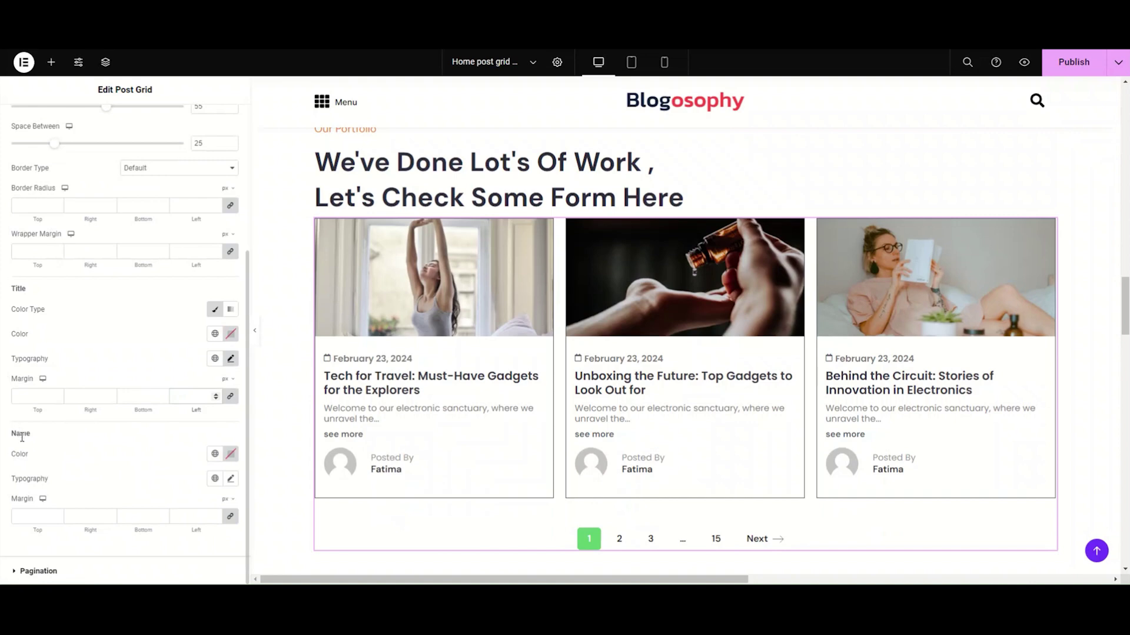
Try the global Accent color on the author name and set its color to black (#000000).
click(215, 454)
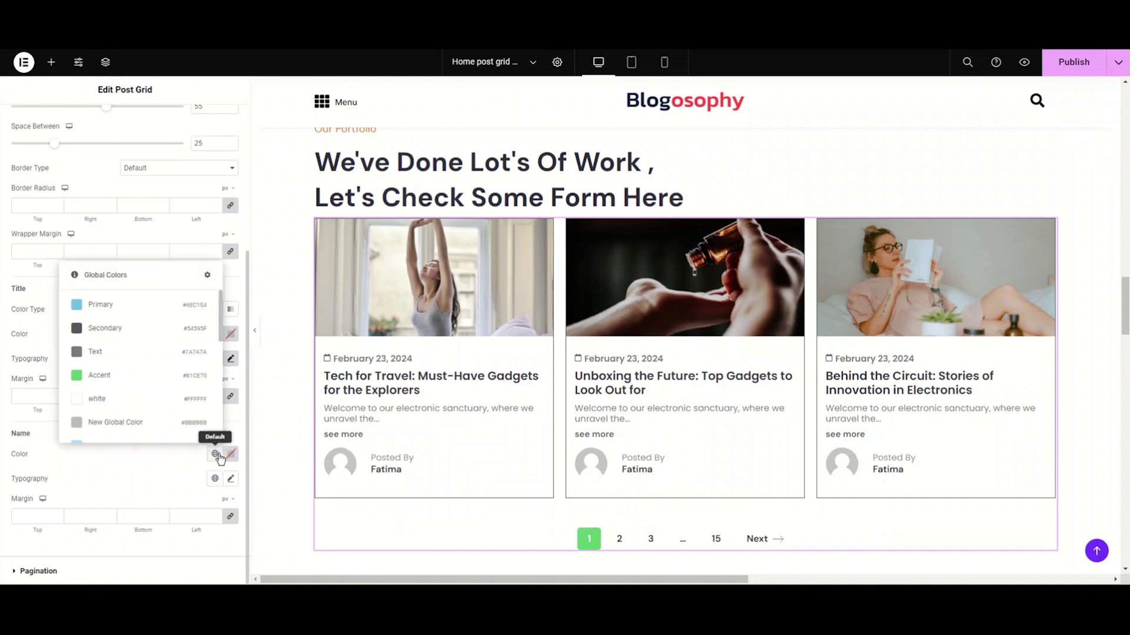
click(148, 381)
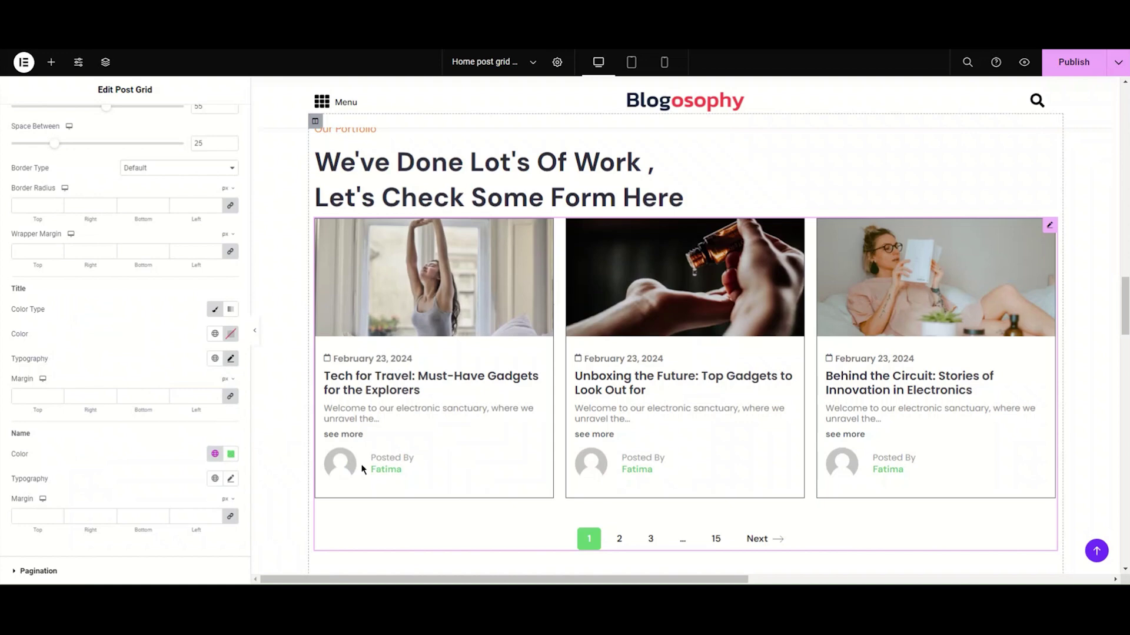
click(228, 454)
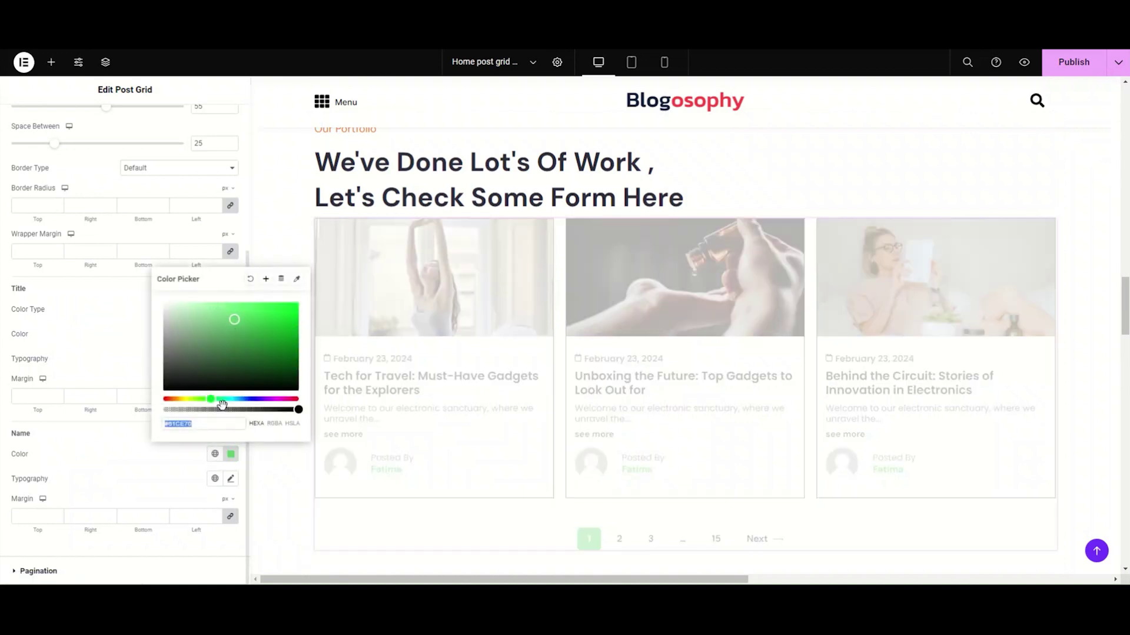
drag(194, 383, 167, 389)
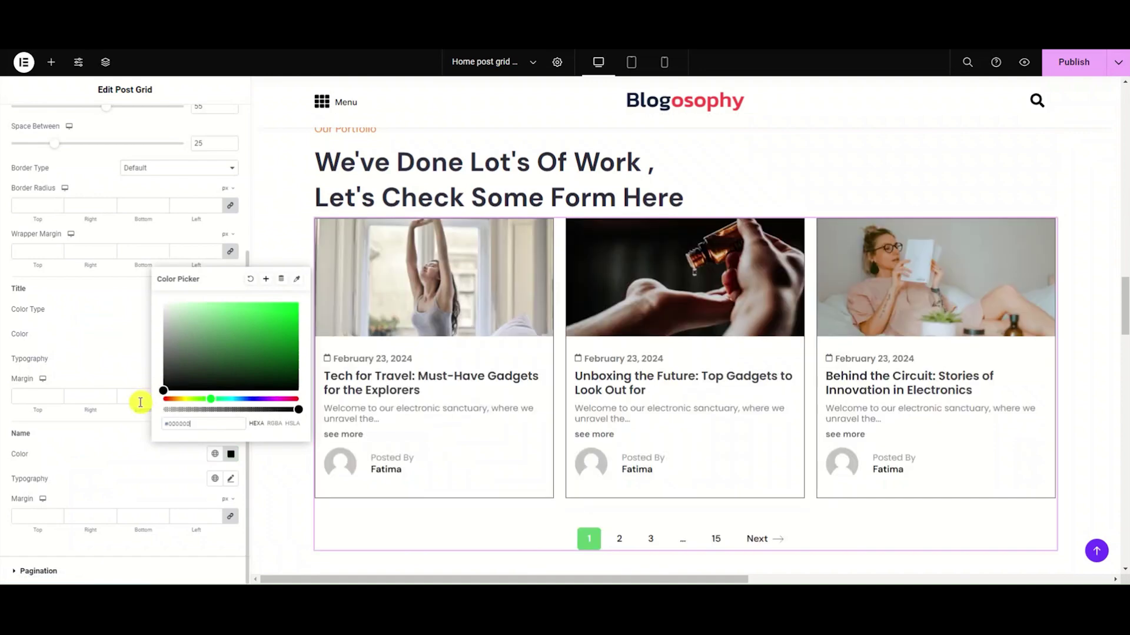
click(199, 473)
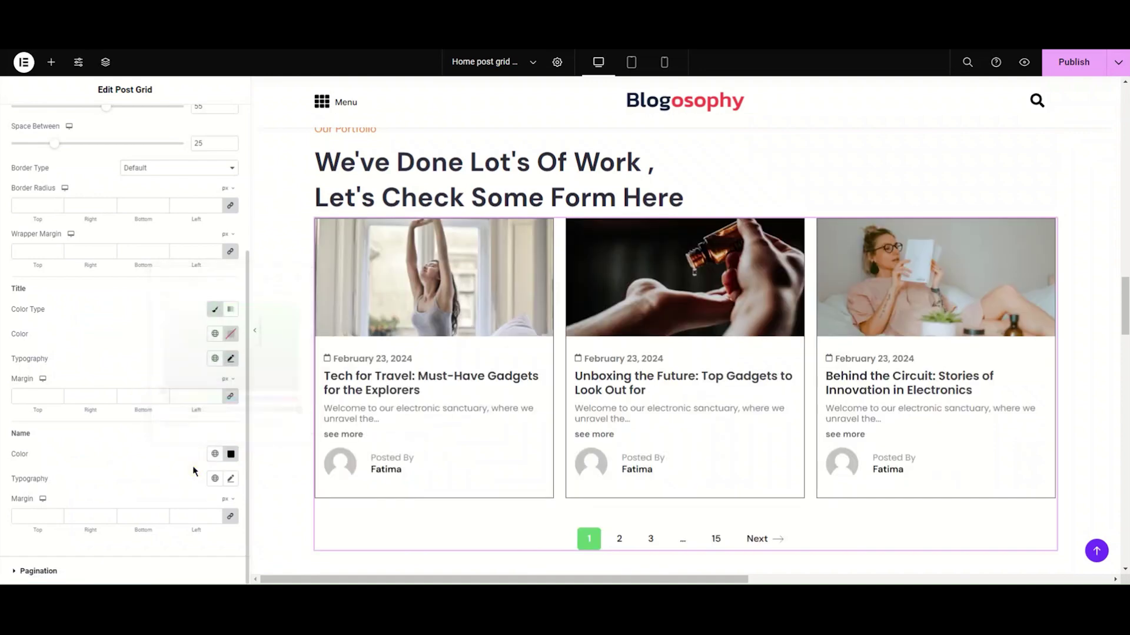
Set the author name's typography to the Poppins font family at 15 px.
click(231, 479)
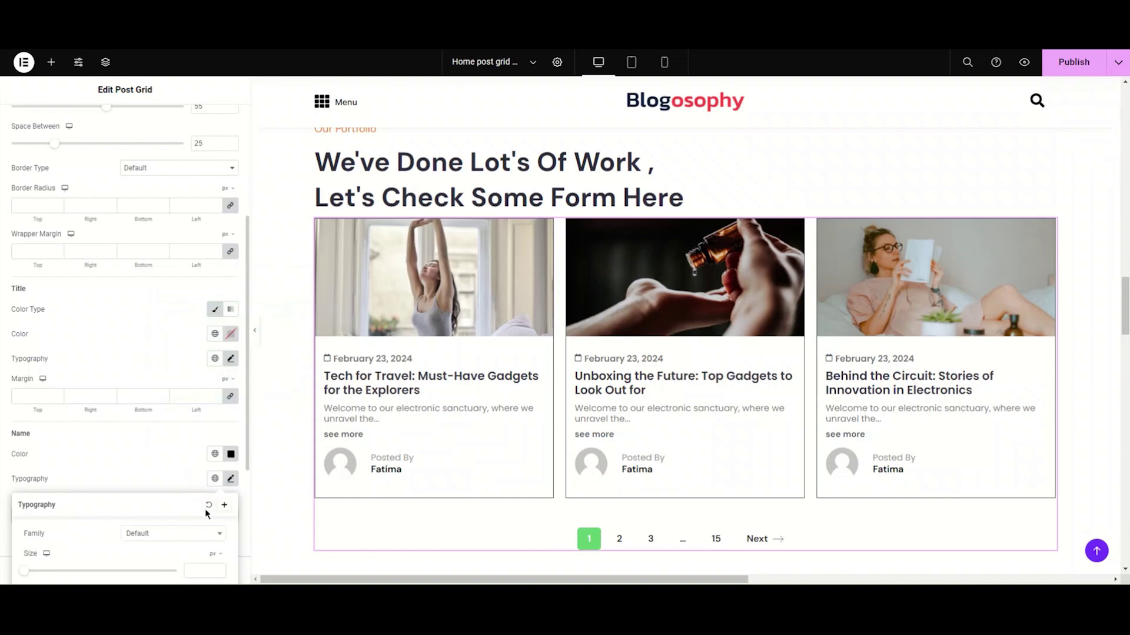
scroll(198, 502, down, 4)
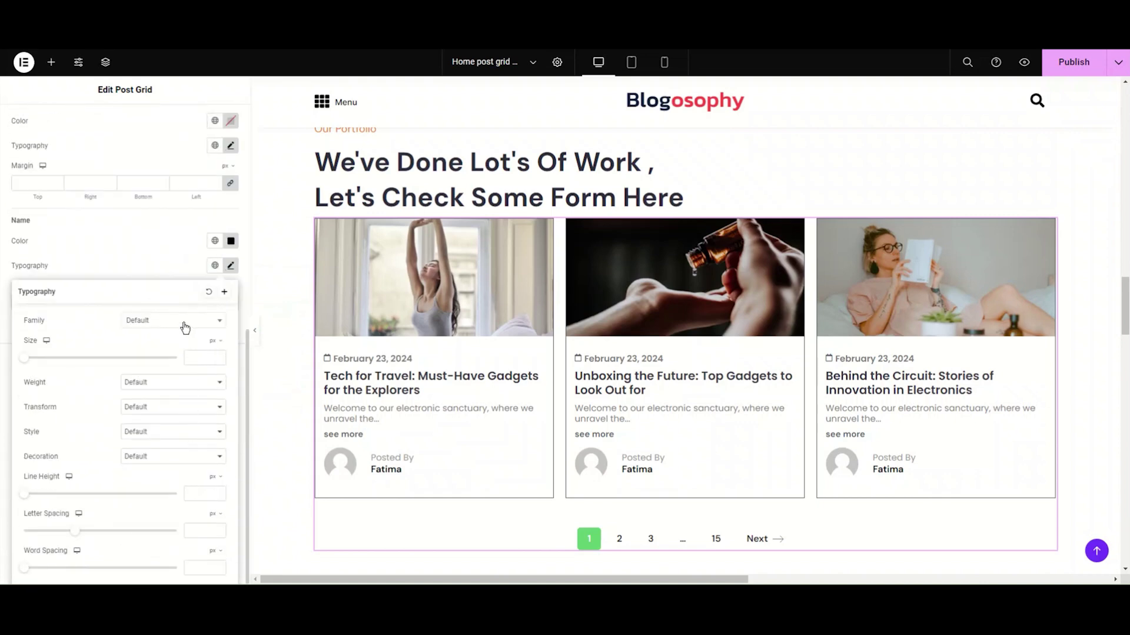
click(186, 328)
text(pop)
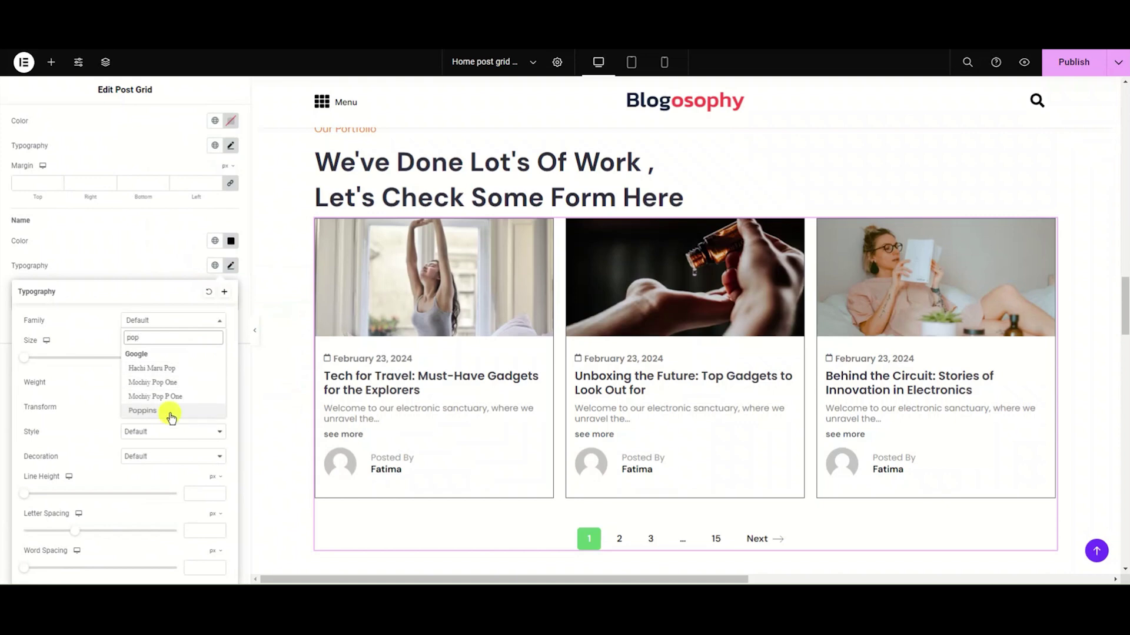
click(171, 415)
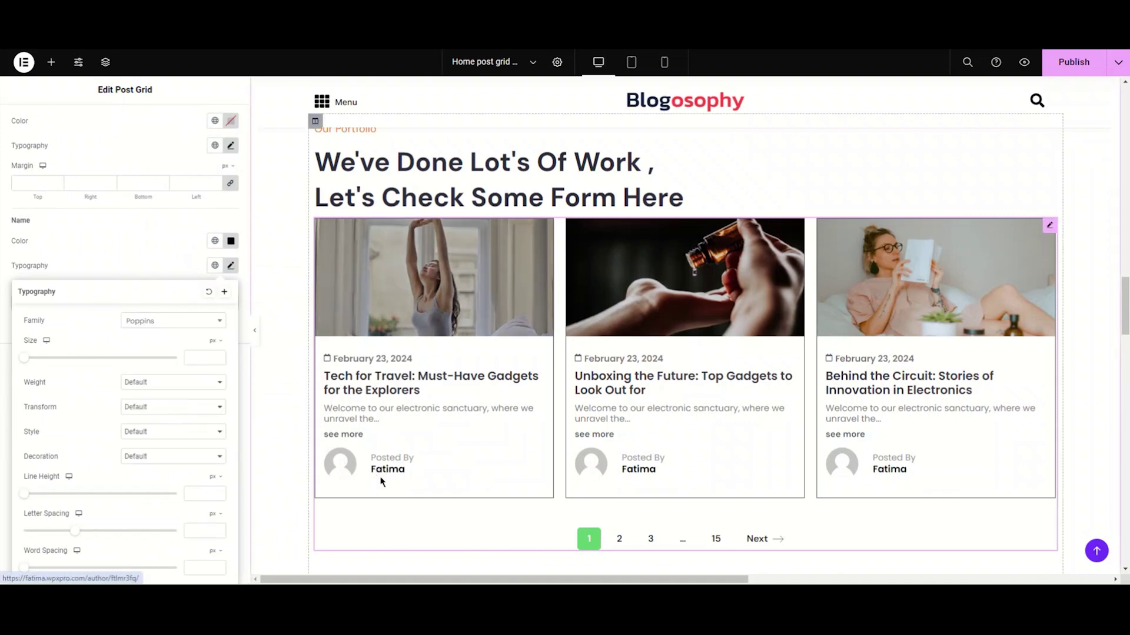
click(28, 357)
click(198, 359)
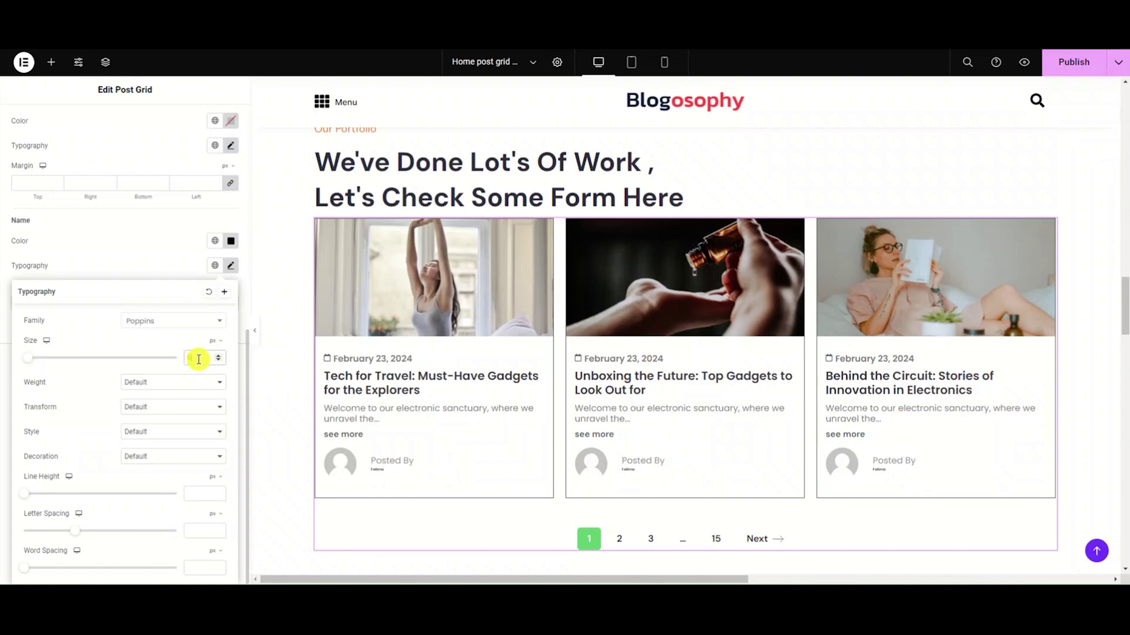
text(15)
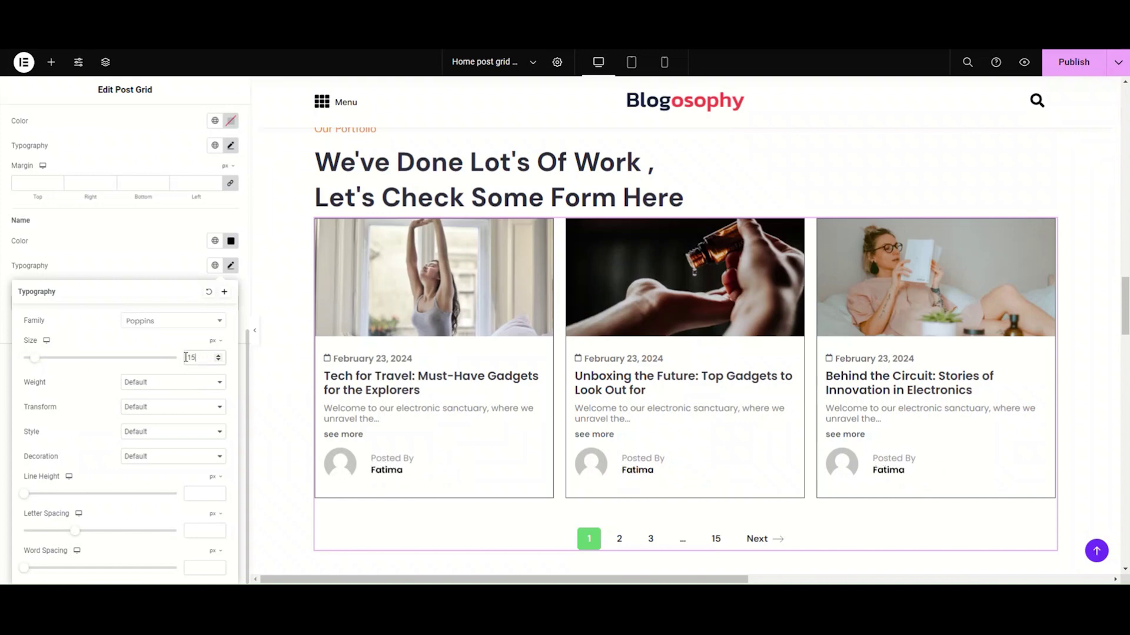
click(231, 266)
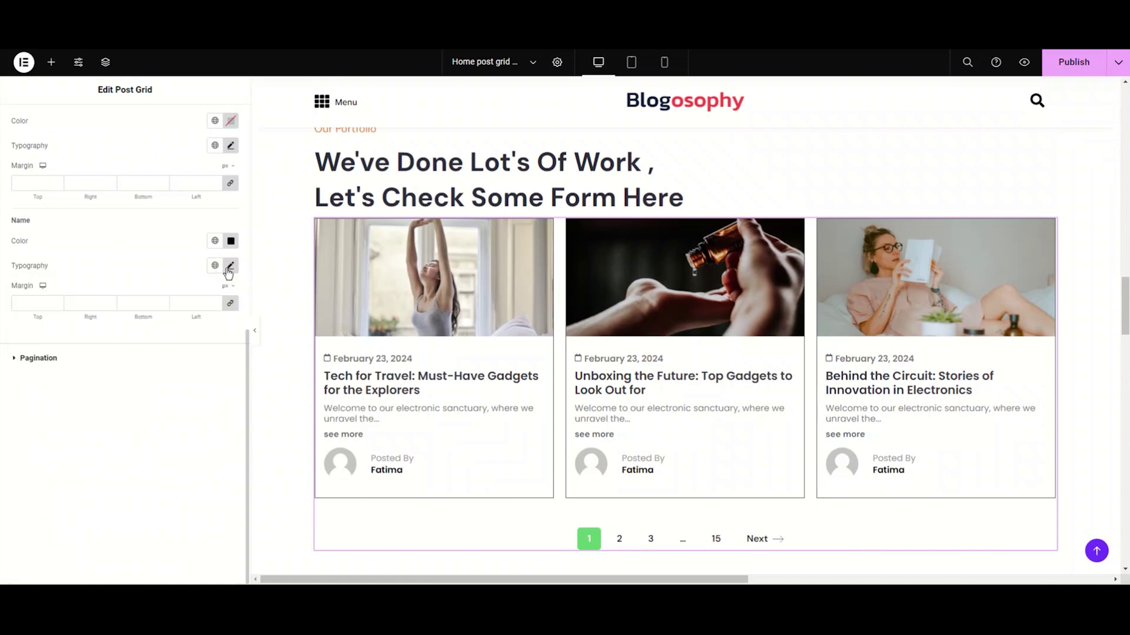
Switch from the author to the pagination styling, try Left and Right alignment, and set the pagination alignment to Center.
click(186, 303)
scroll(186, 302, up, 4)
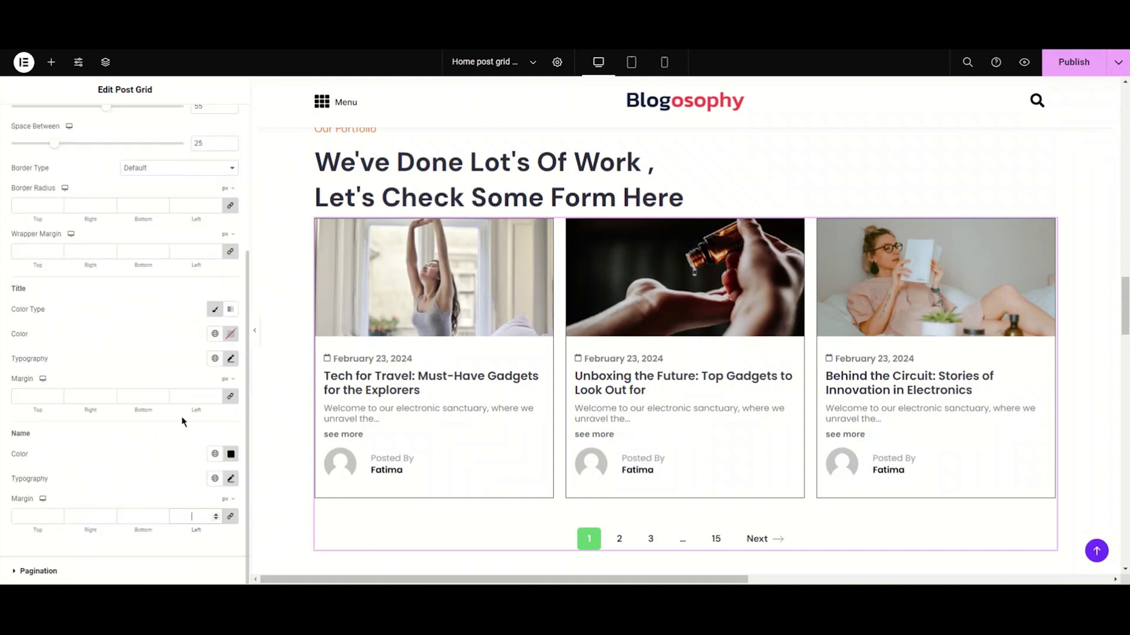
click(33, 288)
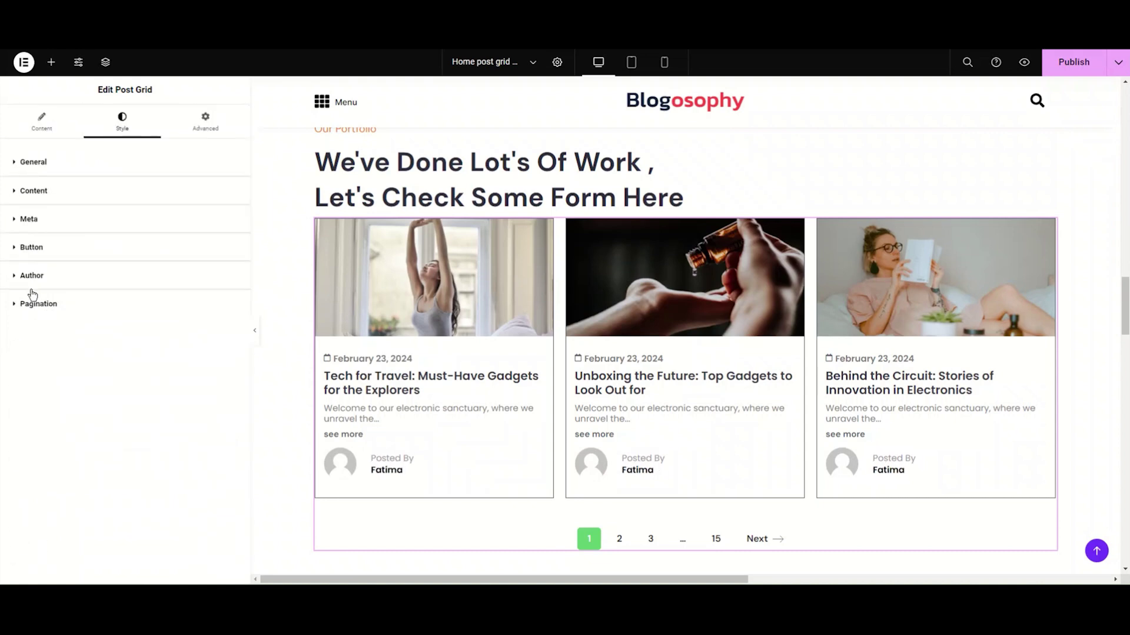
click(76, 304)
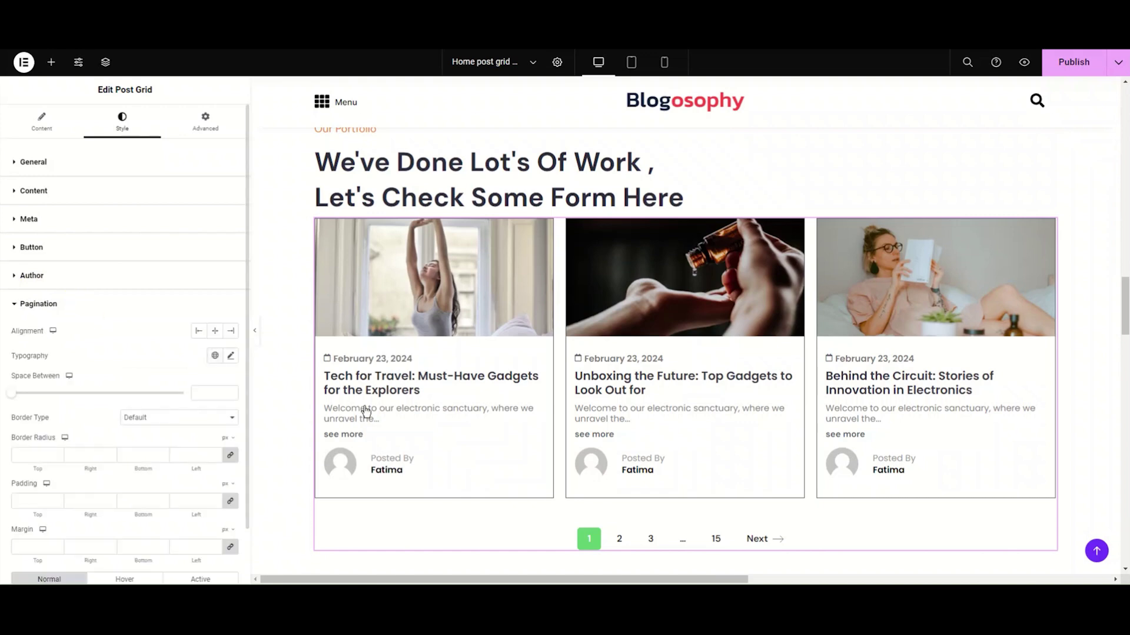
scroll(373, 412, down, 2)
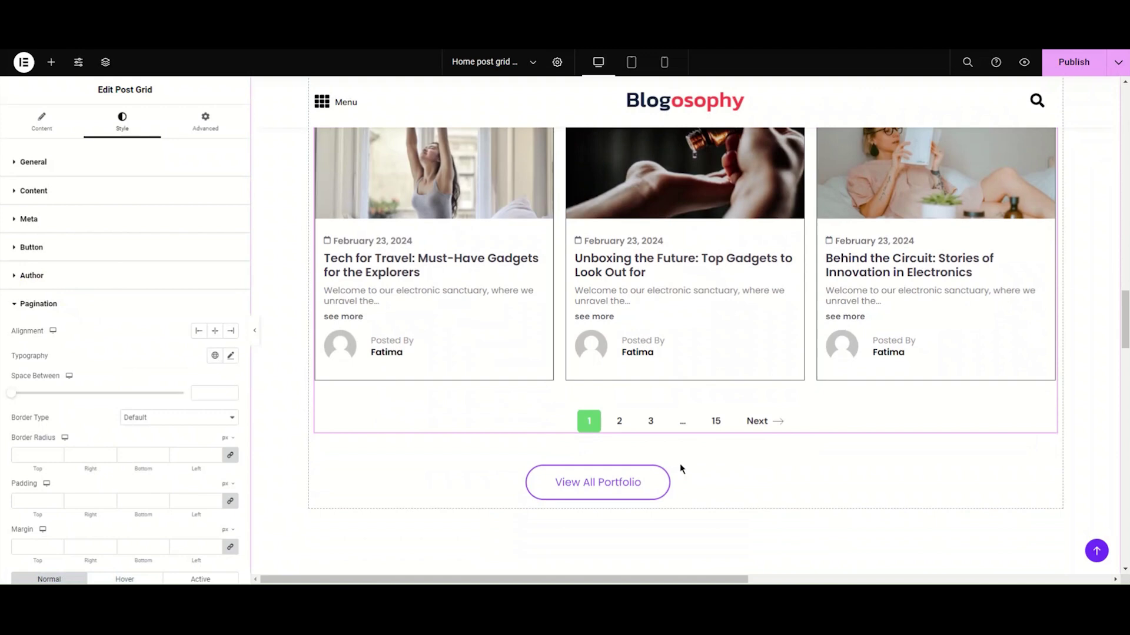
click(199, 330)
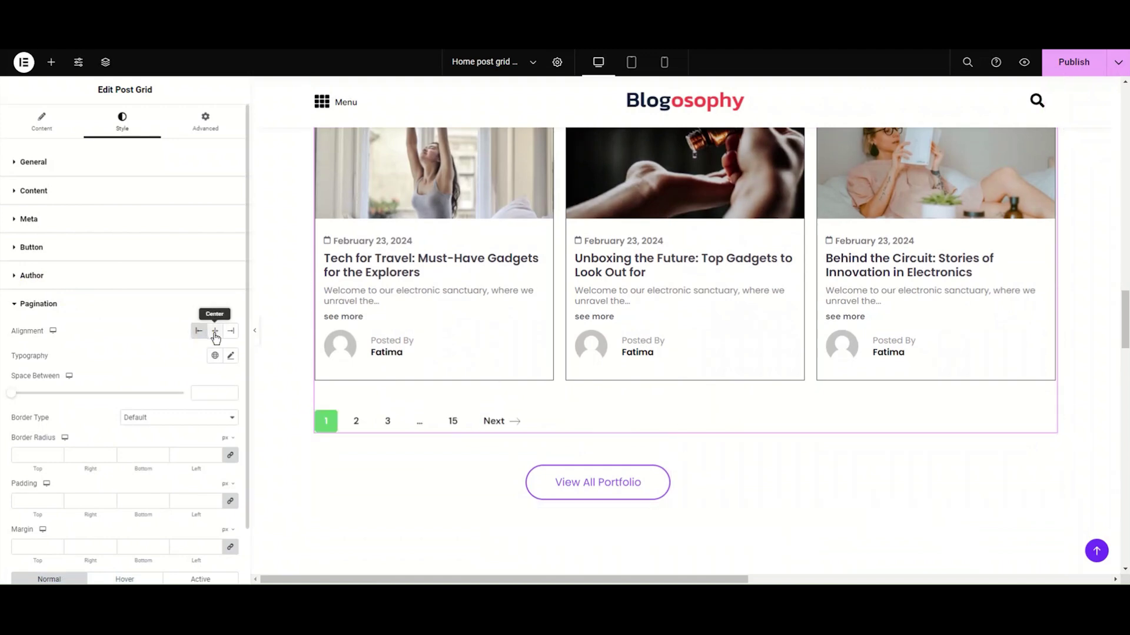
click(214, 331)
click(231, 332)
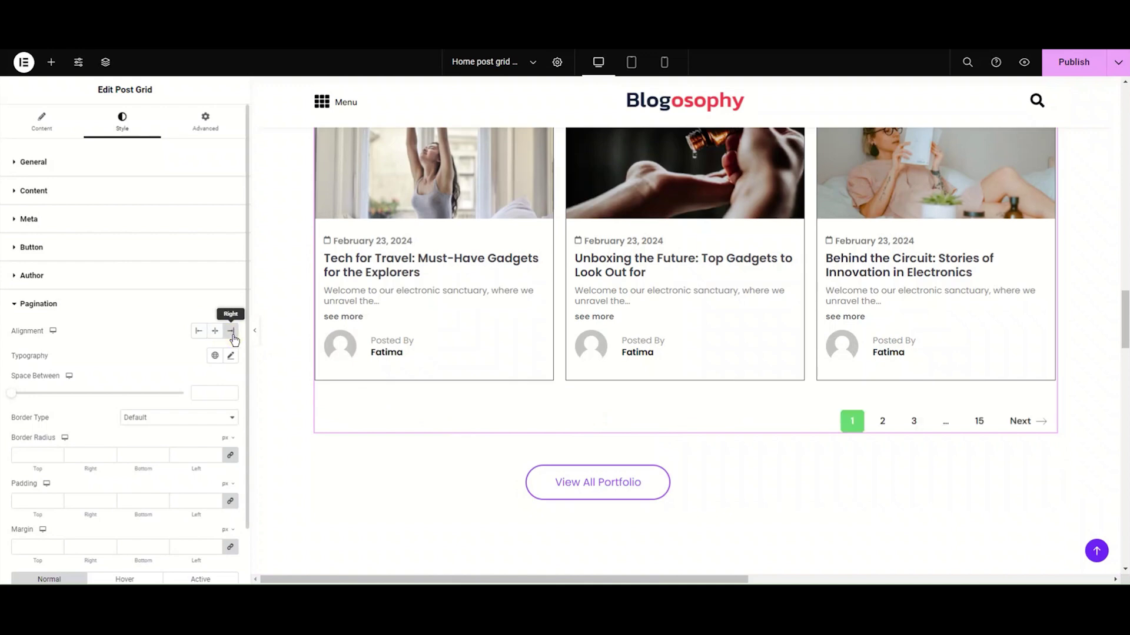
click(216, 333)
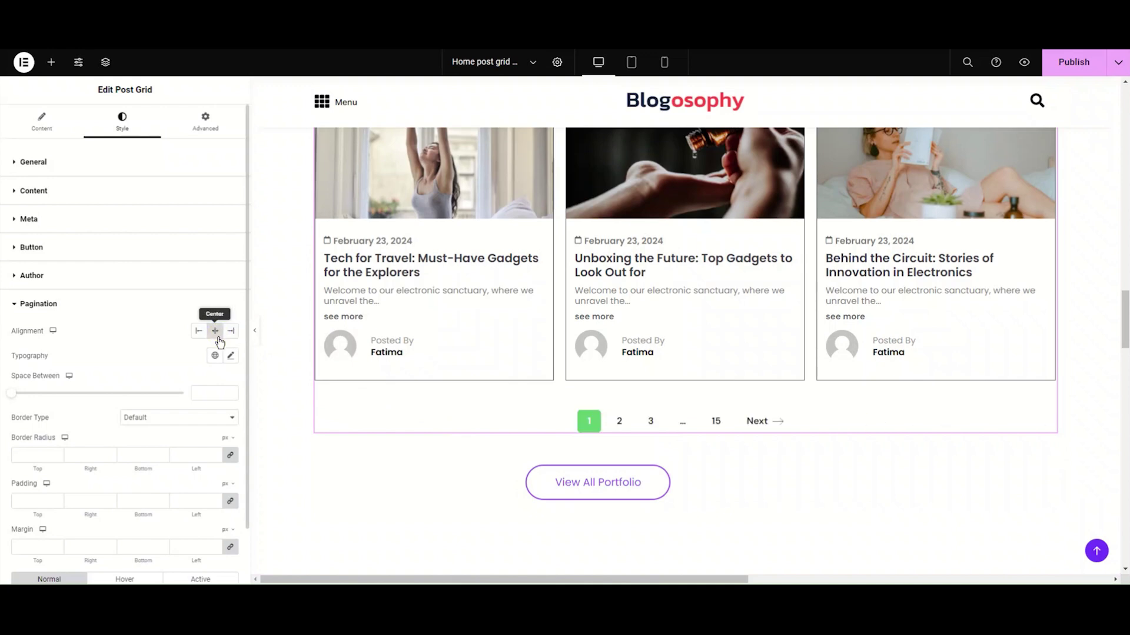
Set the pagination typography to the Poppins font family at 20 px.
click(232, 355)
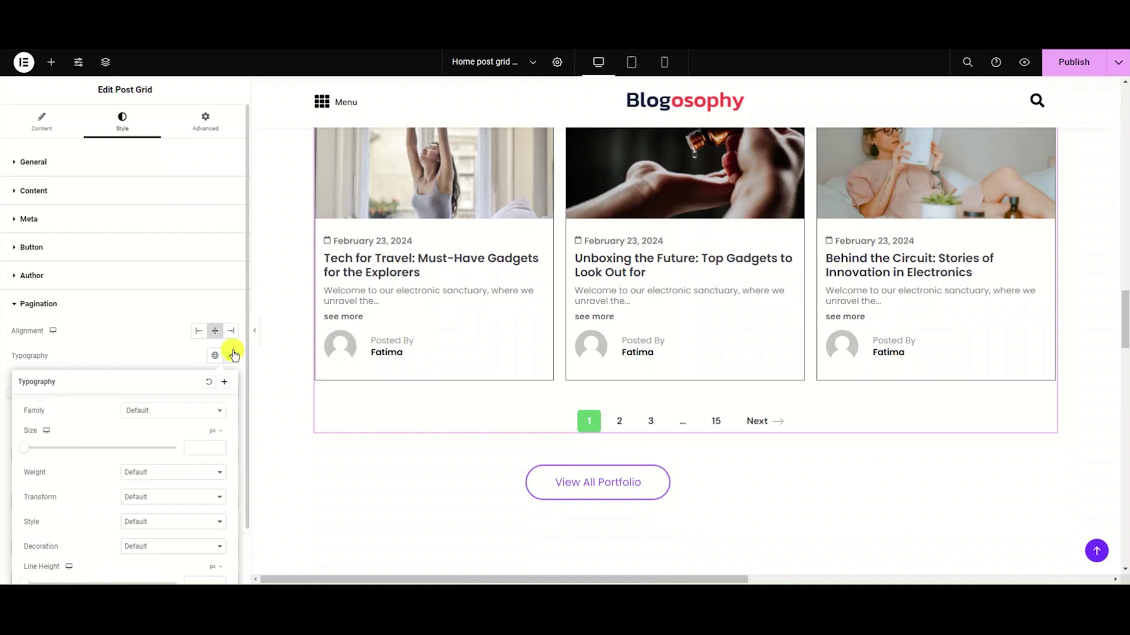
click(171, 410)
scroll(172, 389, down, 2)
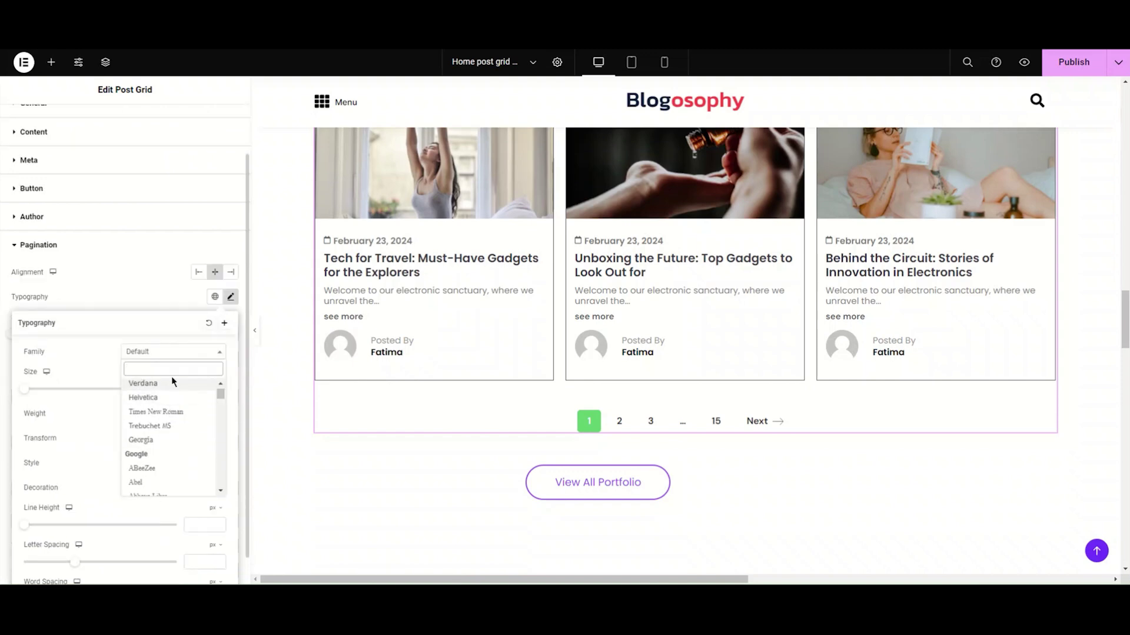
text(pop)
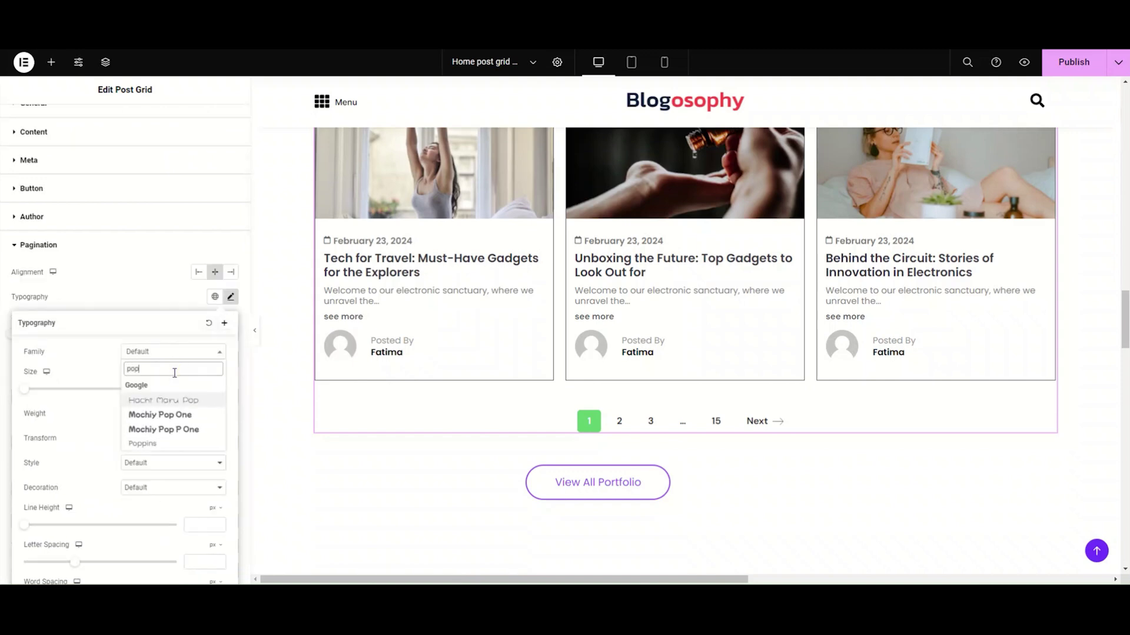
click(162, 443)
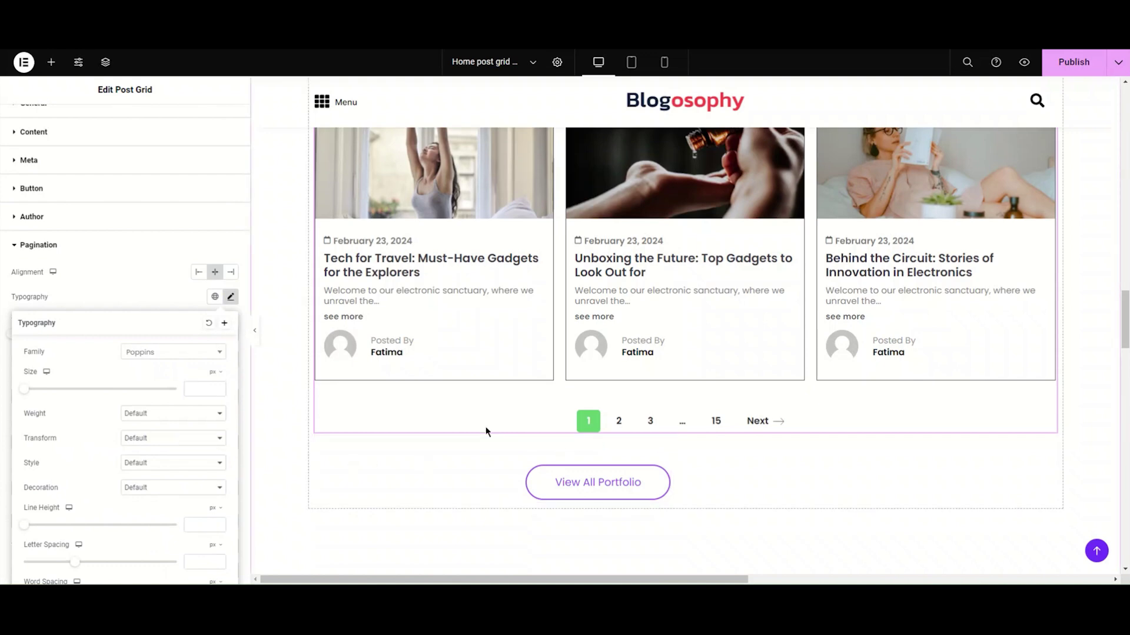
drag(24, 389, 71, 392)
double_click(201, 386)
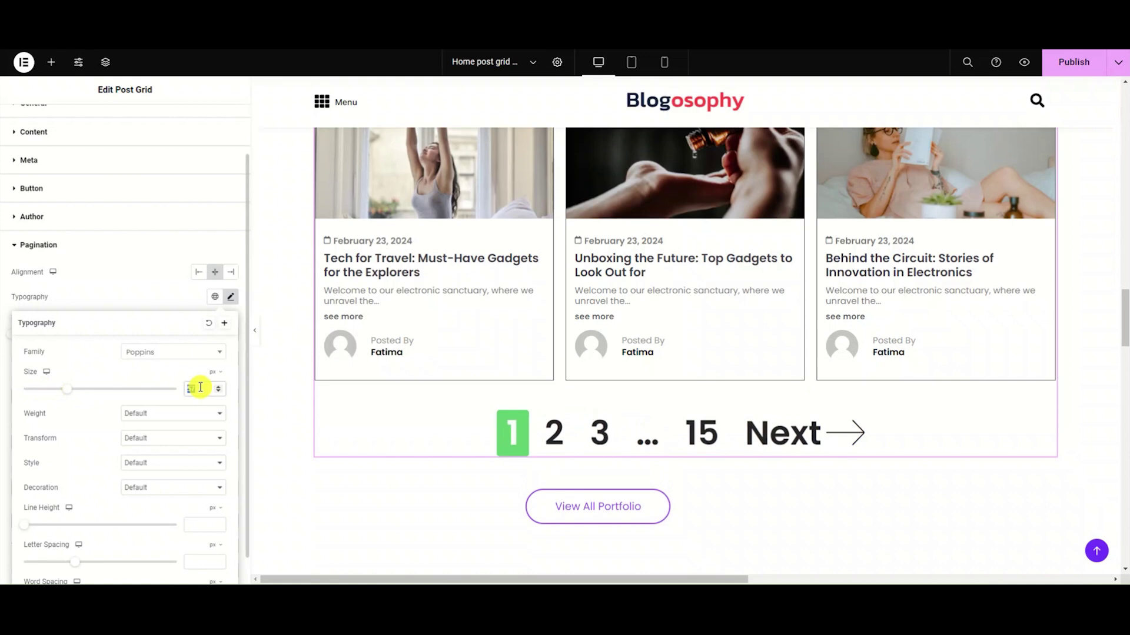
text(20)
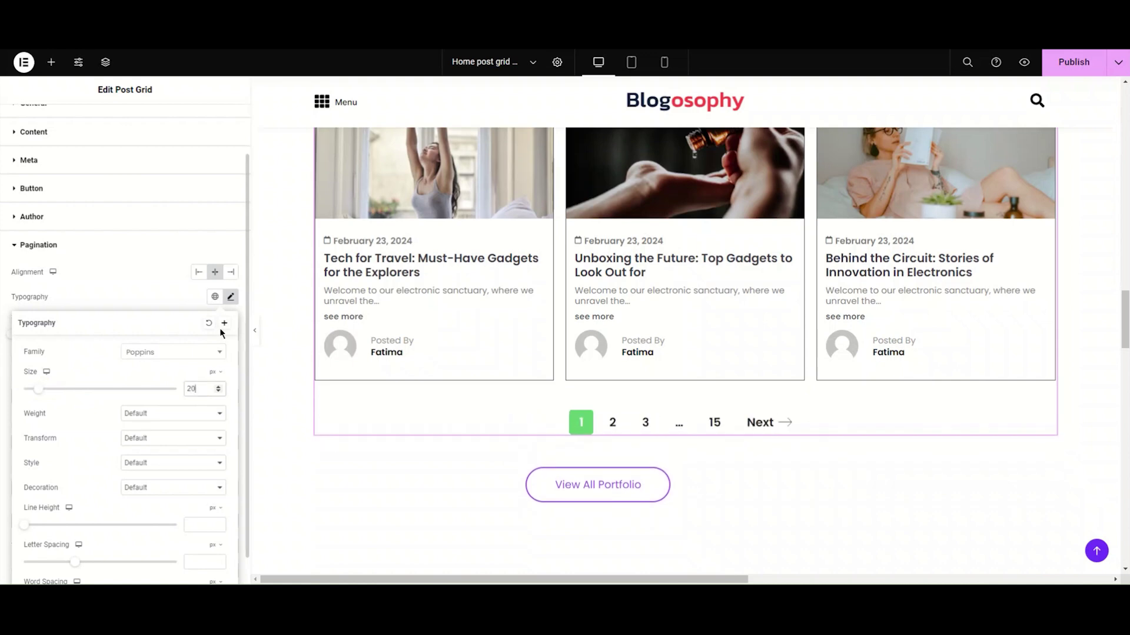
click(229, 297)
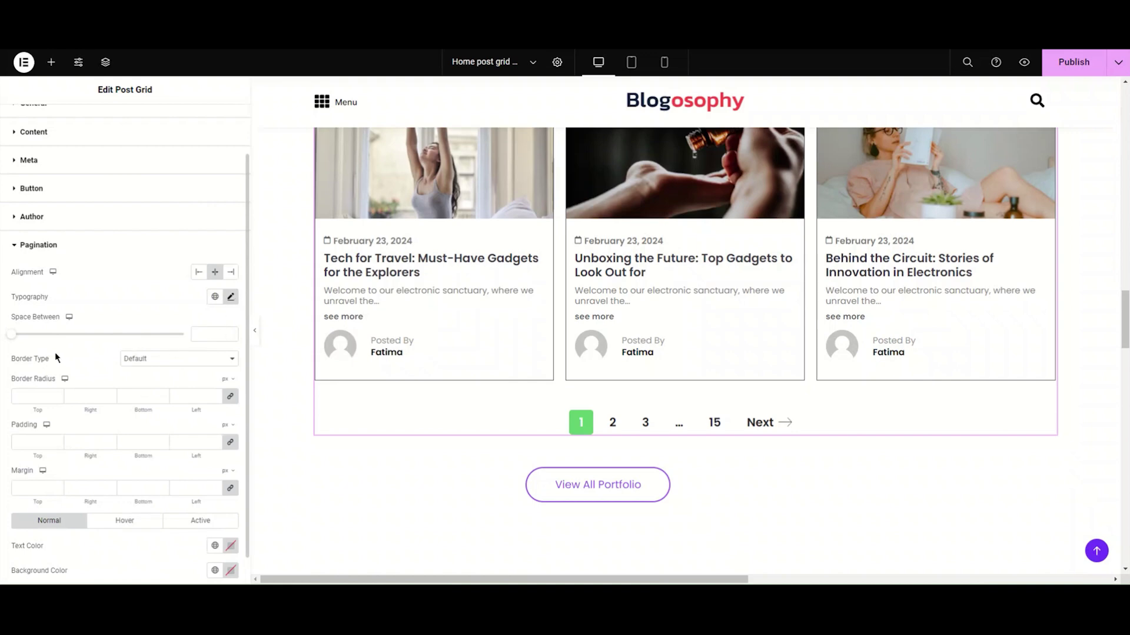
Set the space between the pagination items to 15.
drag(13, 334, 41, 334)
double_click(209, 328)
text(15)
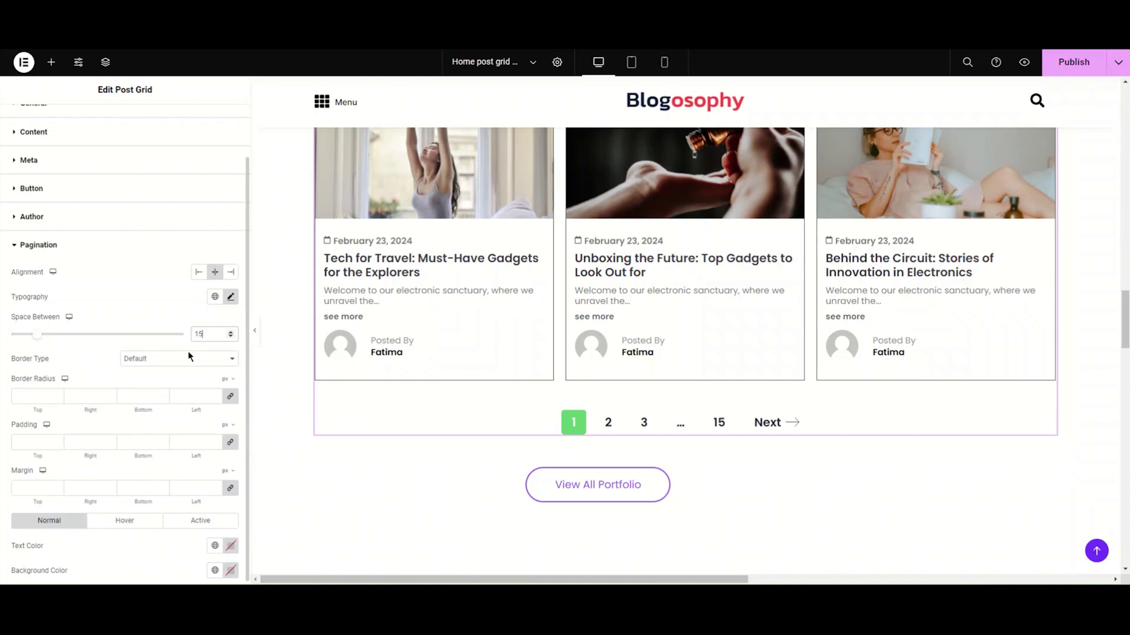
Give the pagination items a Solid border 2 px wide on all sides in the global Secondary color.
click(136, 360)
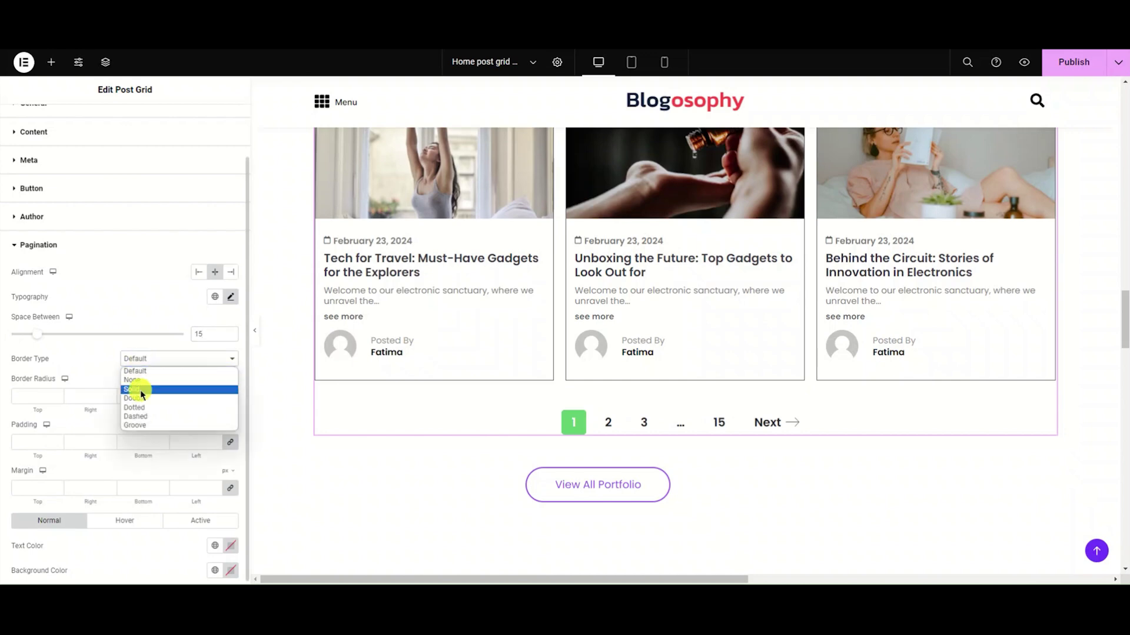
click(140, 390)
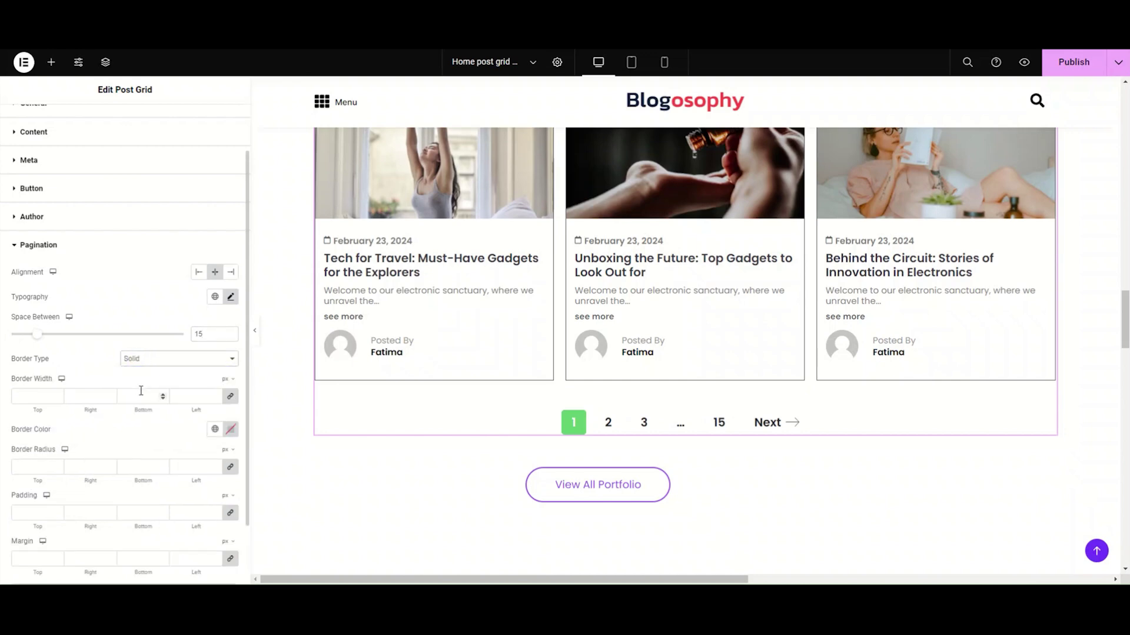
click(183, 398)
text(2)
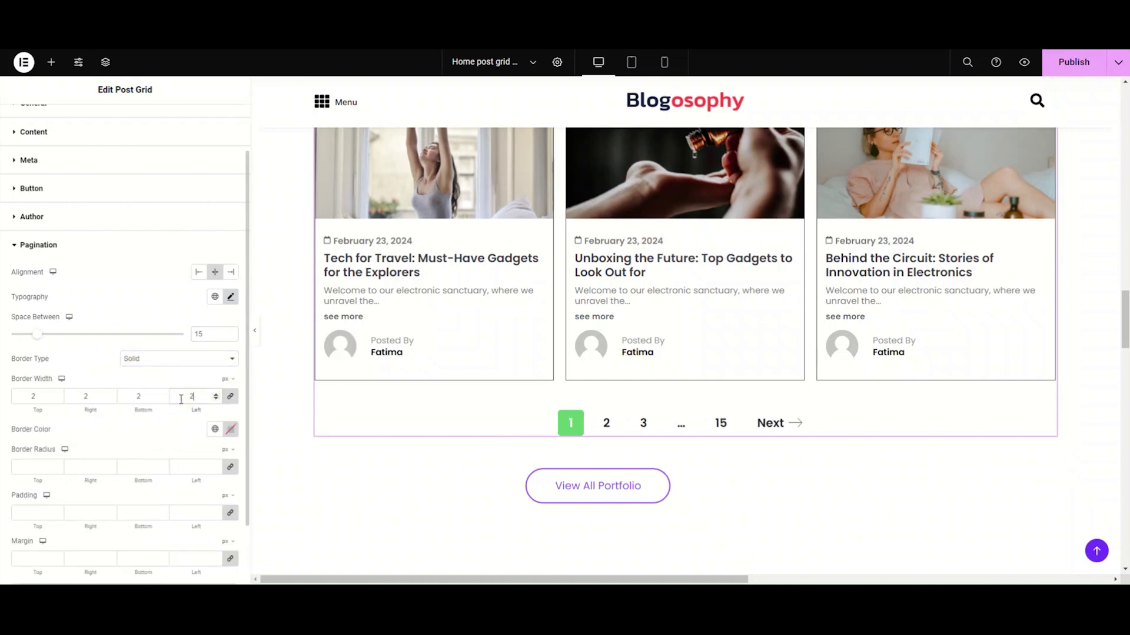
click(215, 430)
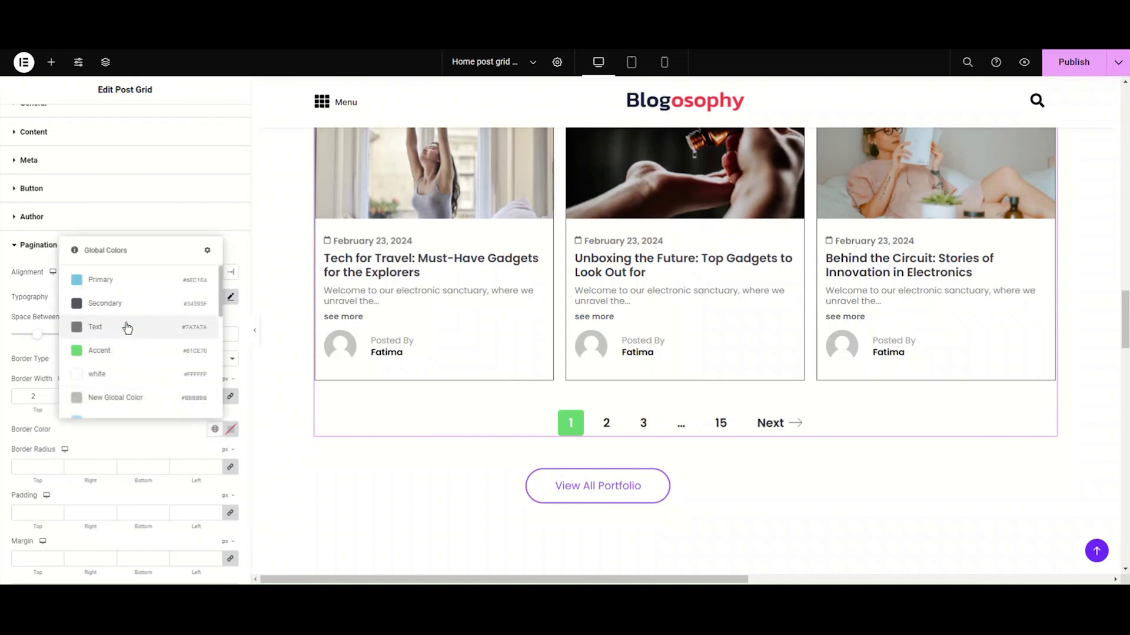
click(121, 304)
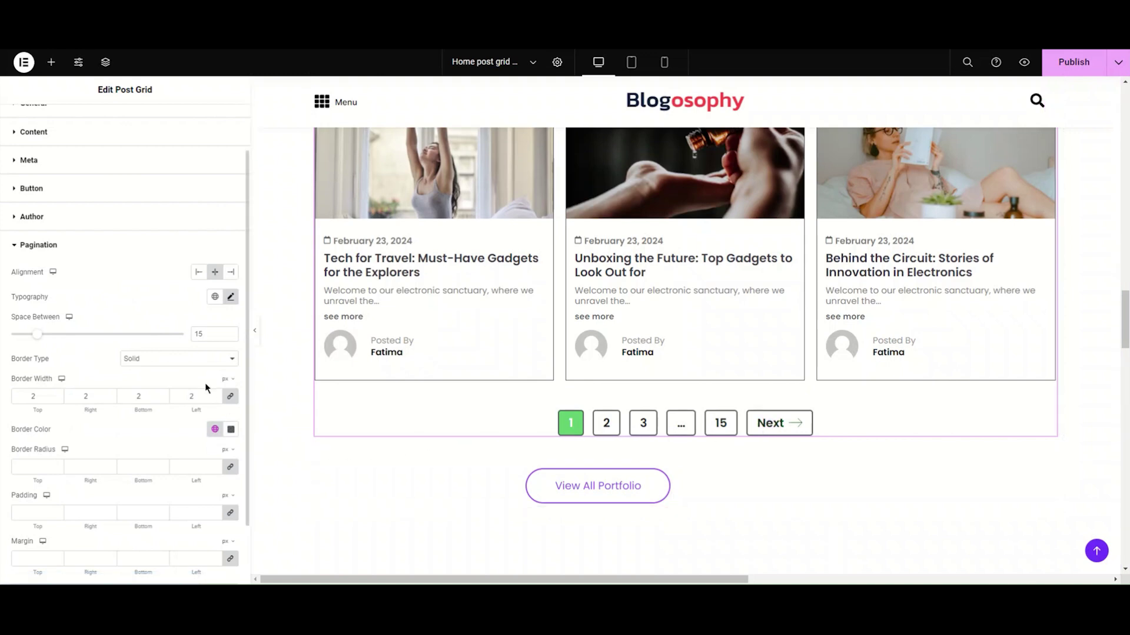
Change the pagination border width to 1 px and set its border radius to 5 px on all sides.
click(152, 461)
click(143, 397)
key(BackSpace)
text(1)
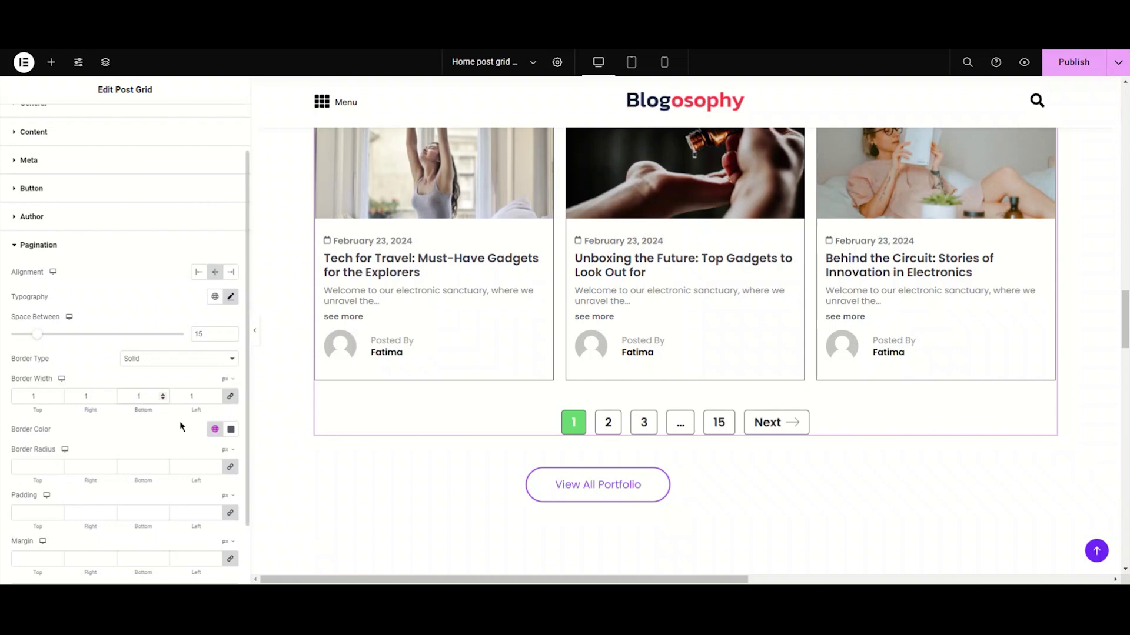
click(173, 462)
text(5)
click(185, 512)
scroll(182, 505, down, 2)
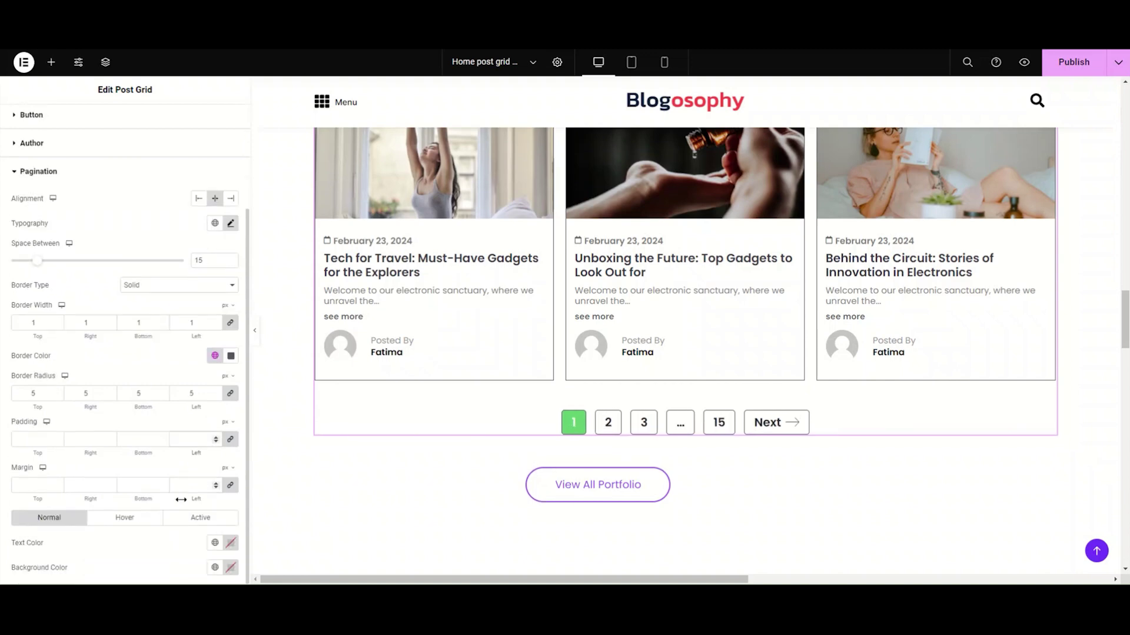
Try a margin of 10 px on all sides of the pagination items and clear it again.
click(123, 486)
text(5)
key(BackSpace)
text(10)
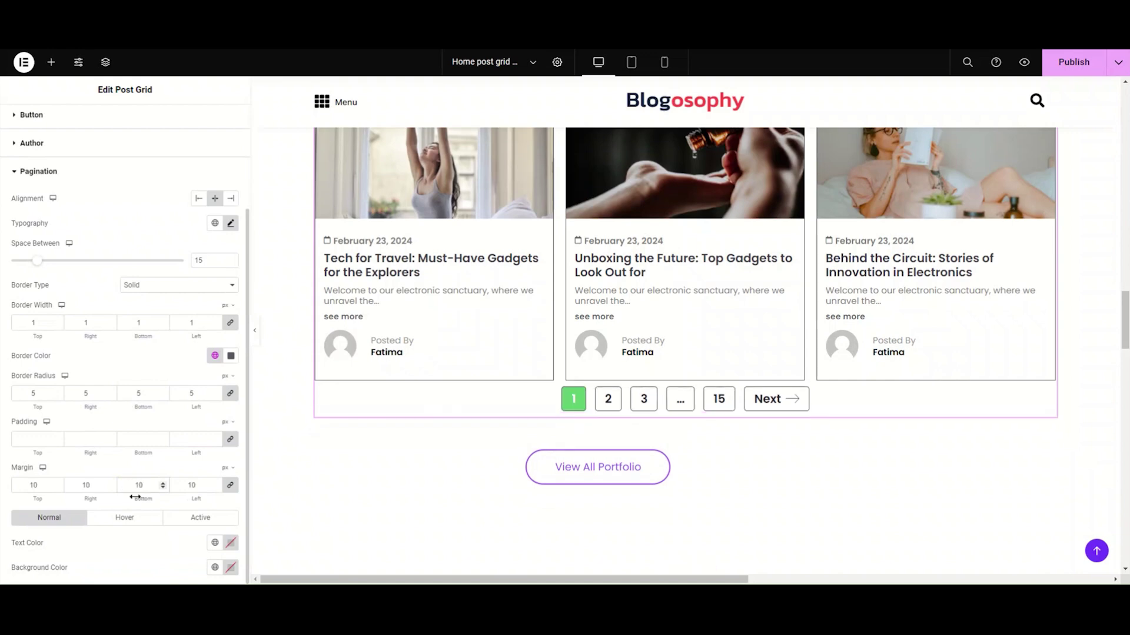
key(BackSpace)
key(BackSpace)
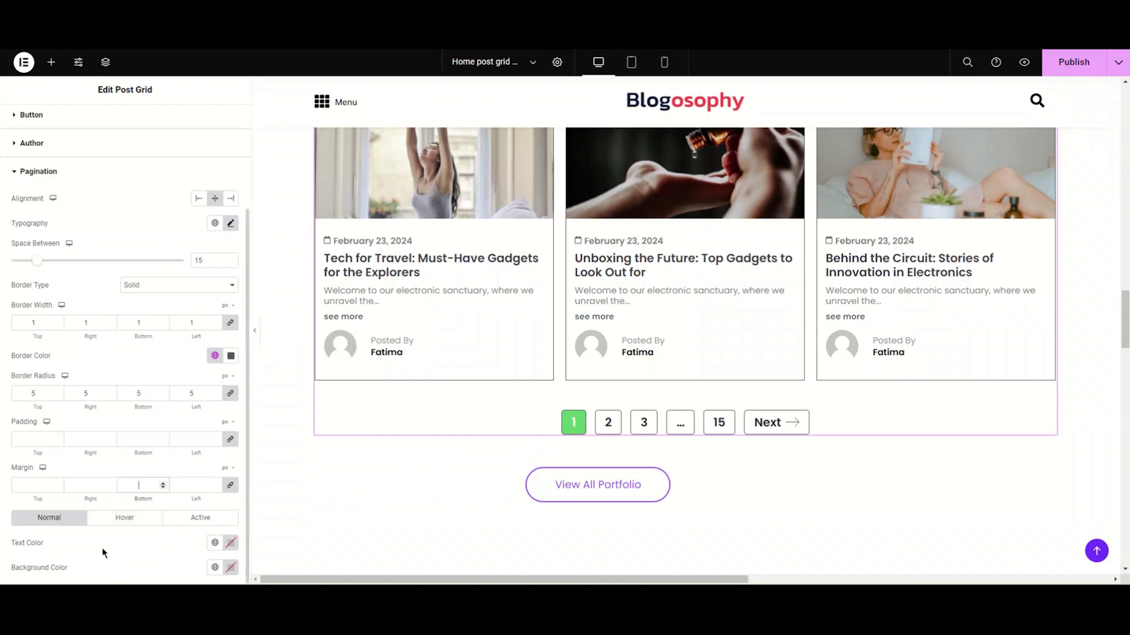
Try the global white as the pagination's normal text color with a global pink background color.
click(215, 544)
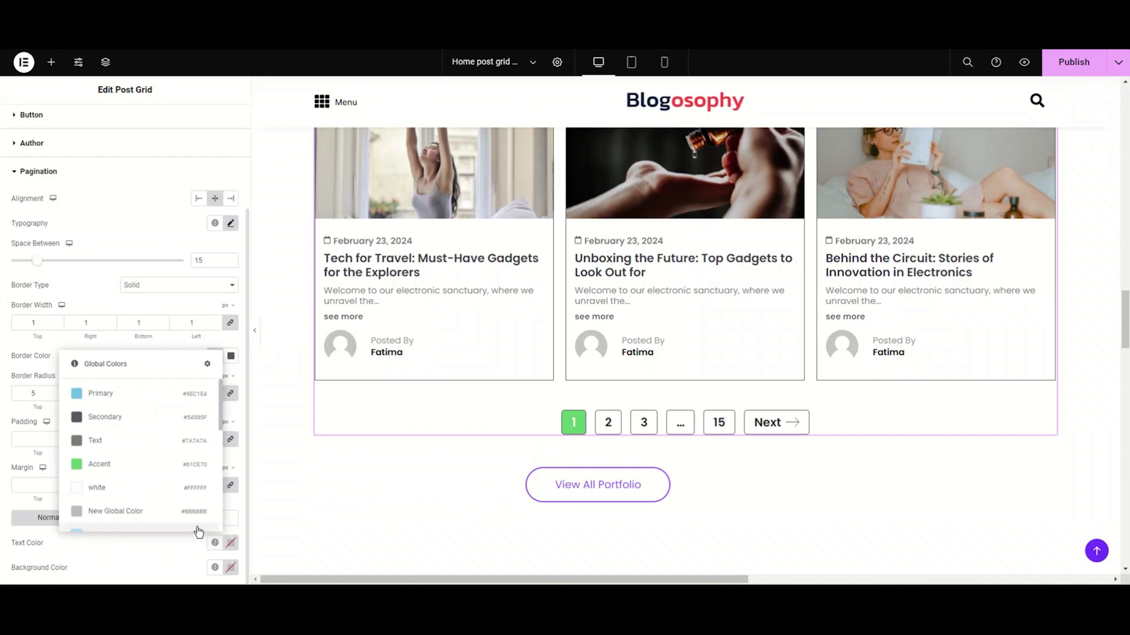
click(140, 491)
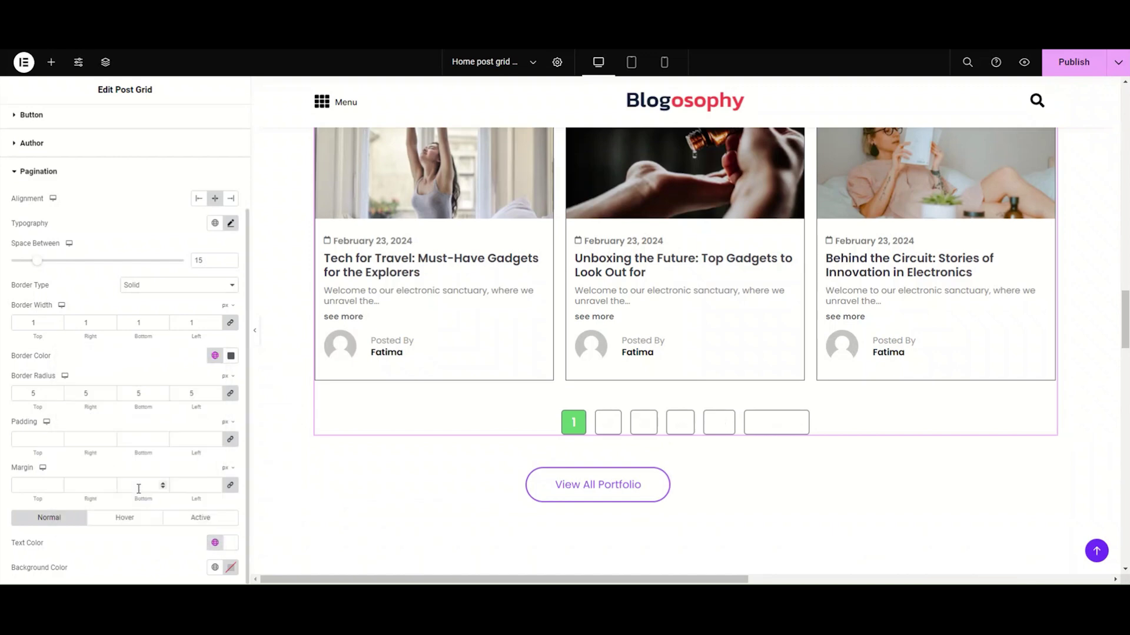
click(215, 568)
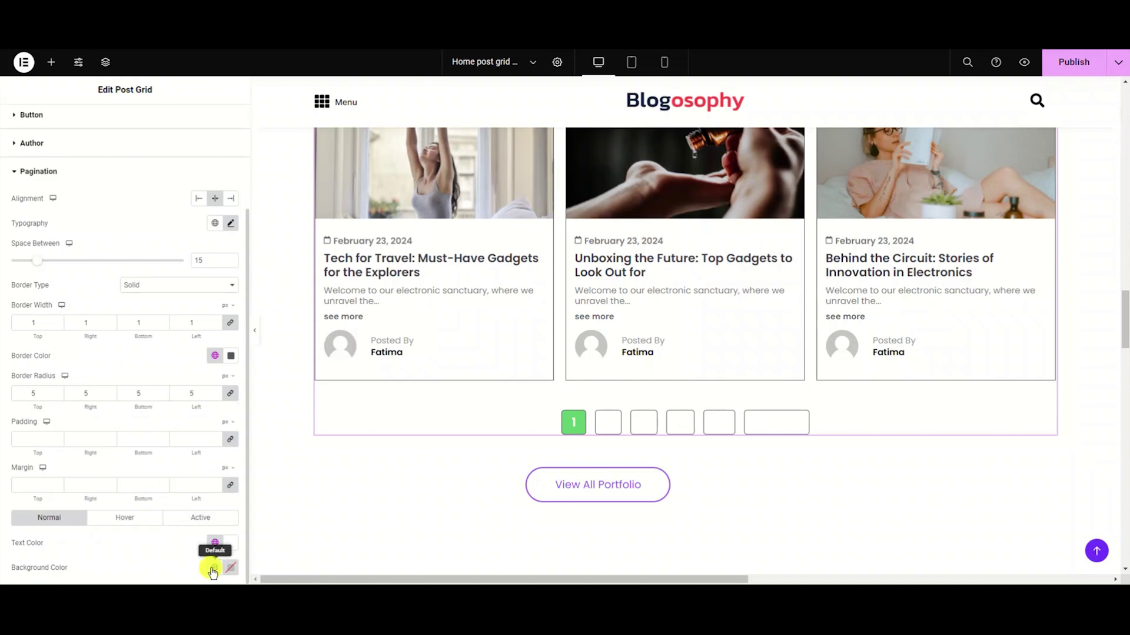
click(190, 528)
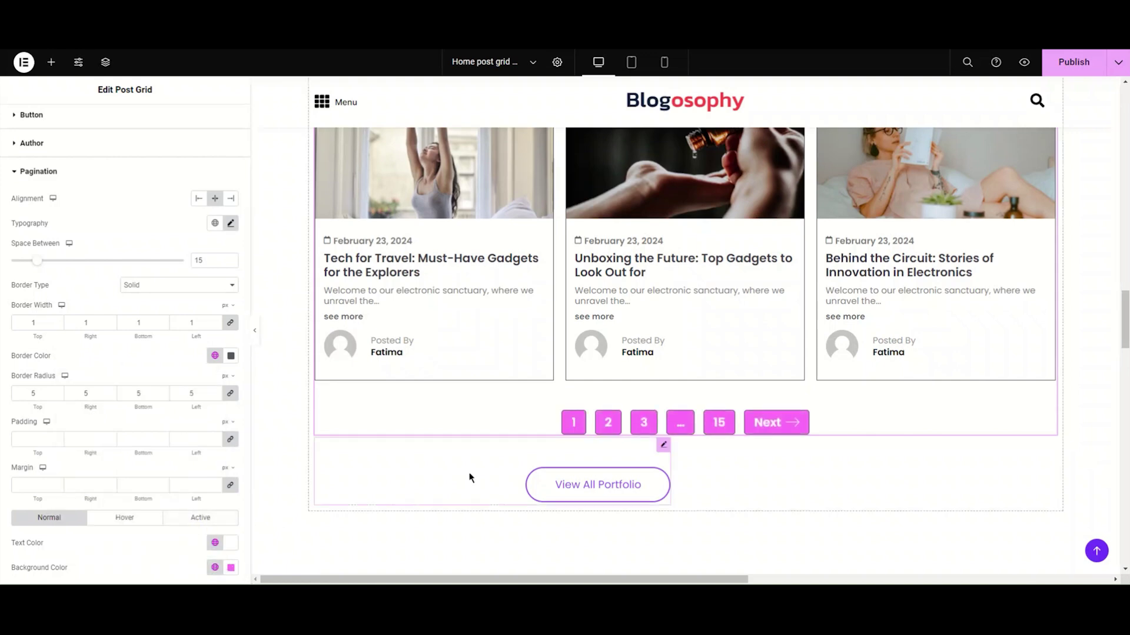
Set the pagination's normal background to a custom light orange and its text color to near-black (#070707).
click(230, 569)
drag(277, 512, 177, 512)
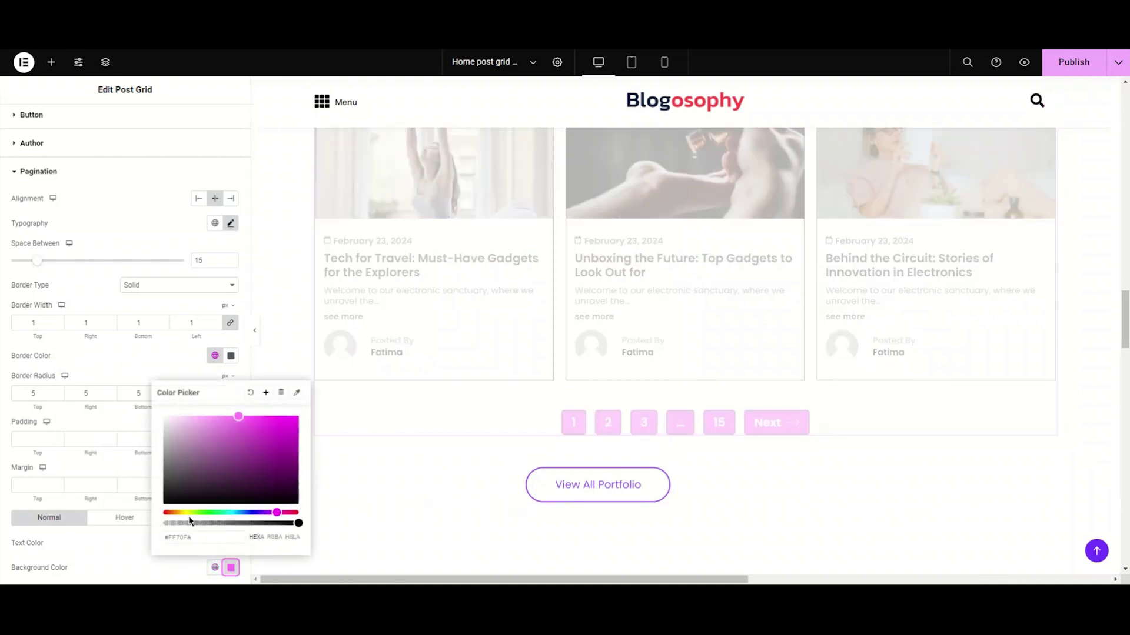
click(218, 417)
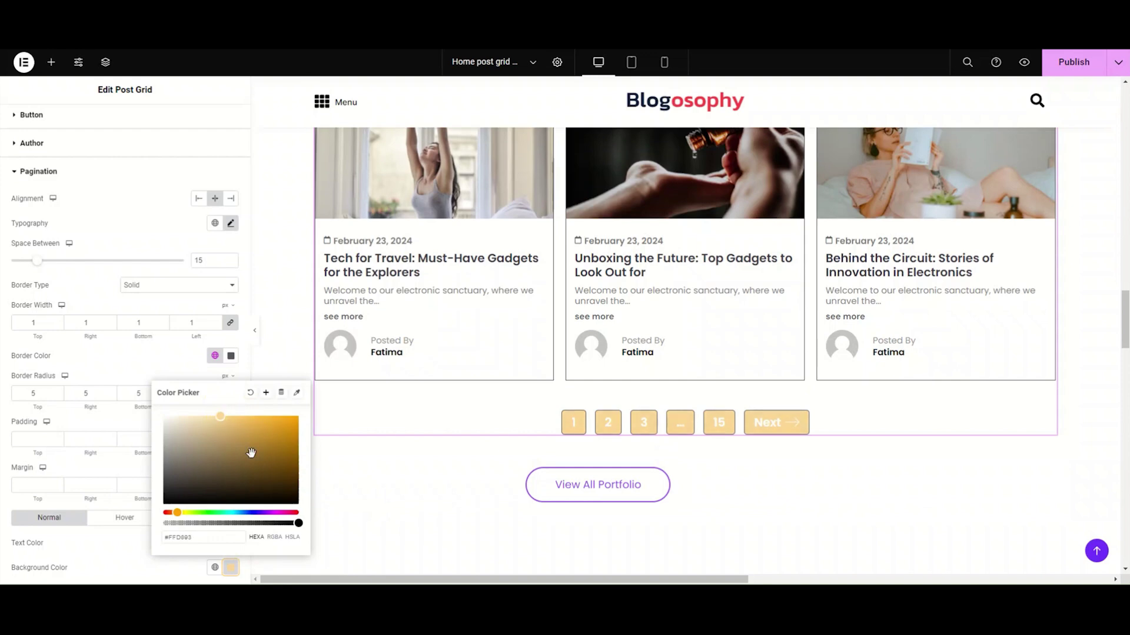
click(322, 535)
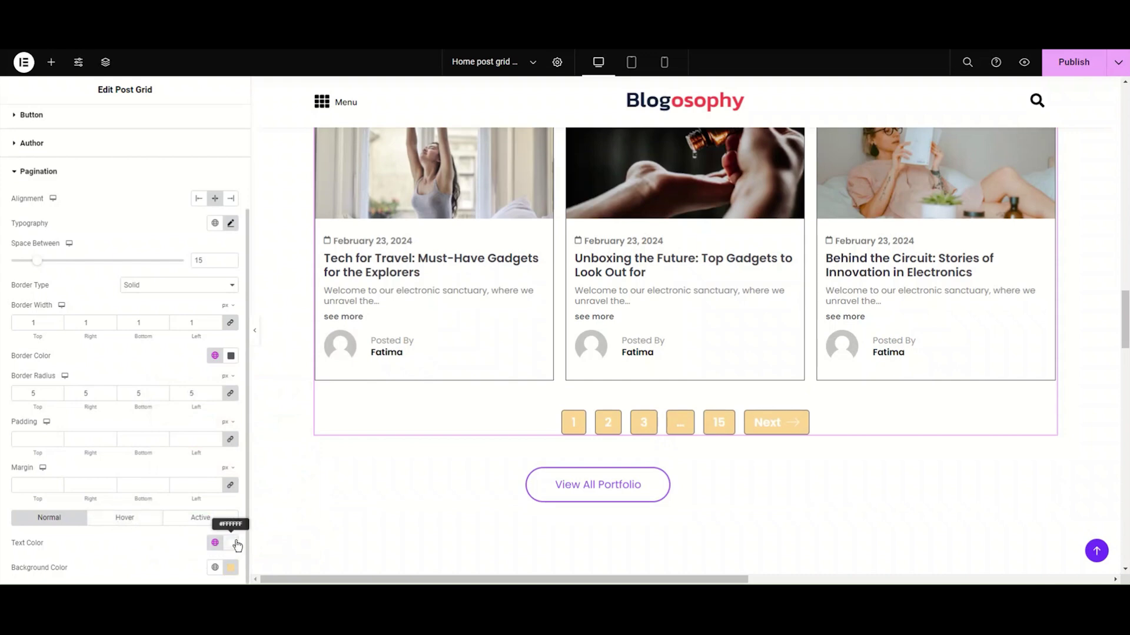
click(237, 546)
drag(189, 462, 159, 479)
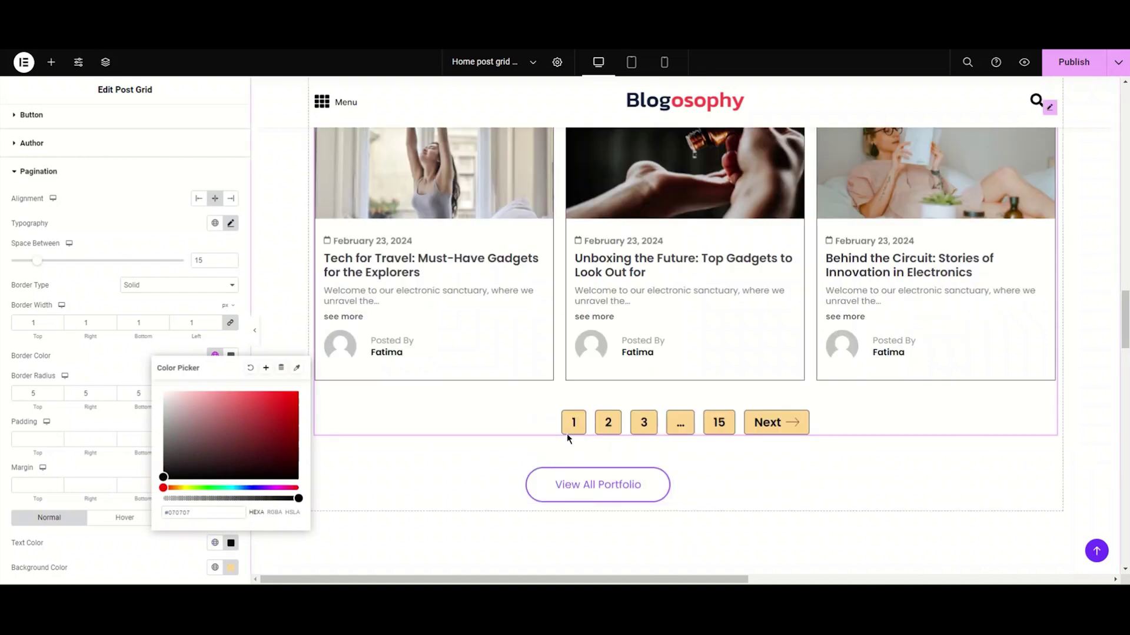
Set the pagination's hover text color to a custom light yellow and its hover background to the global Secondary color.
click(114, 521)
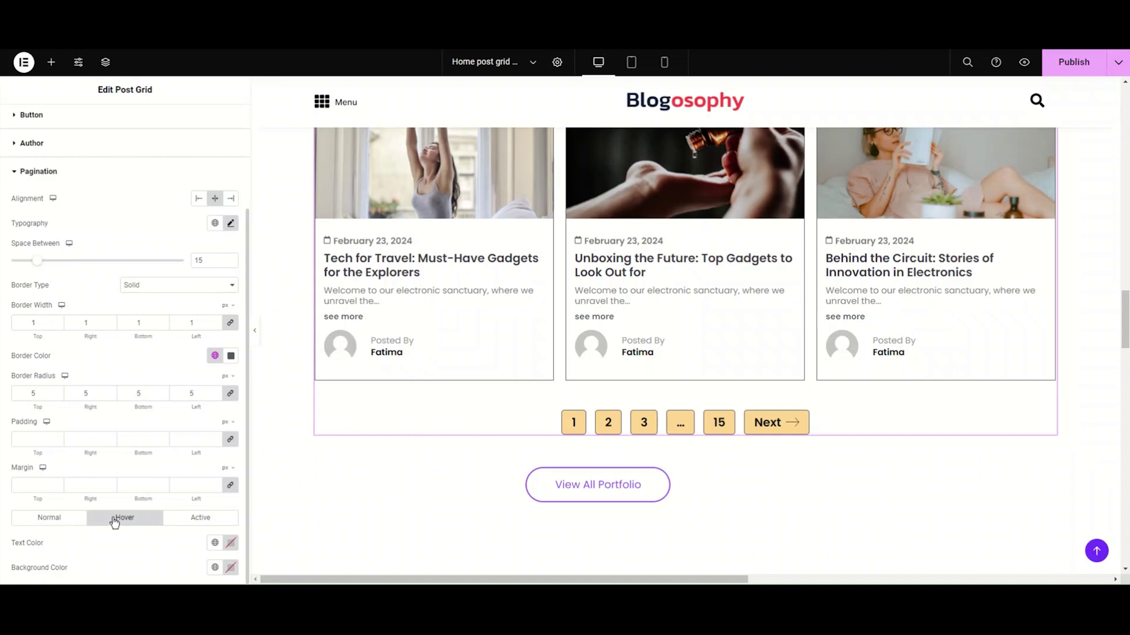
click(231, 543)
drag(200, 491, 179, 488)
click(224, 392)
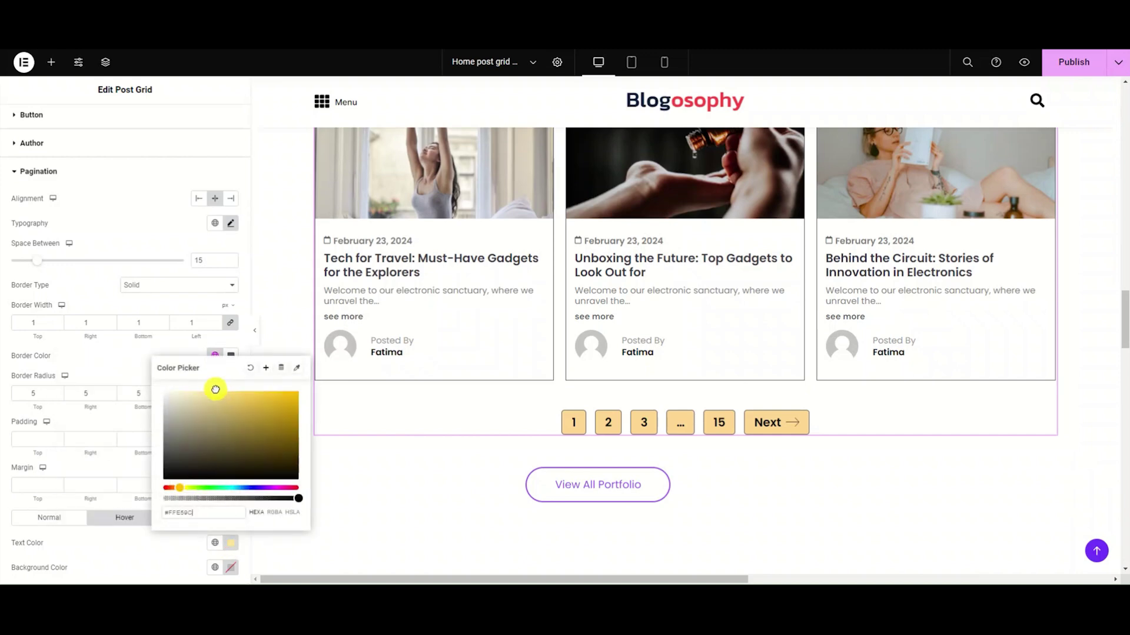
click(168, 557)
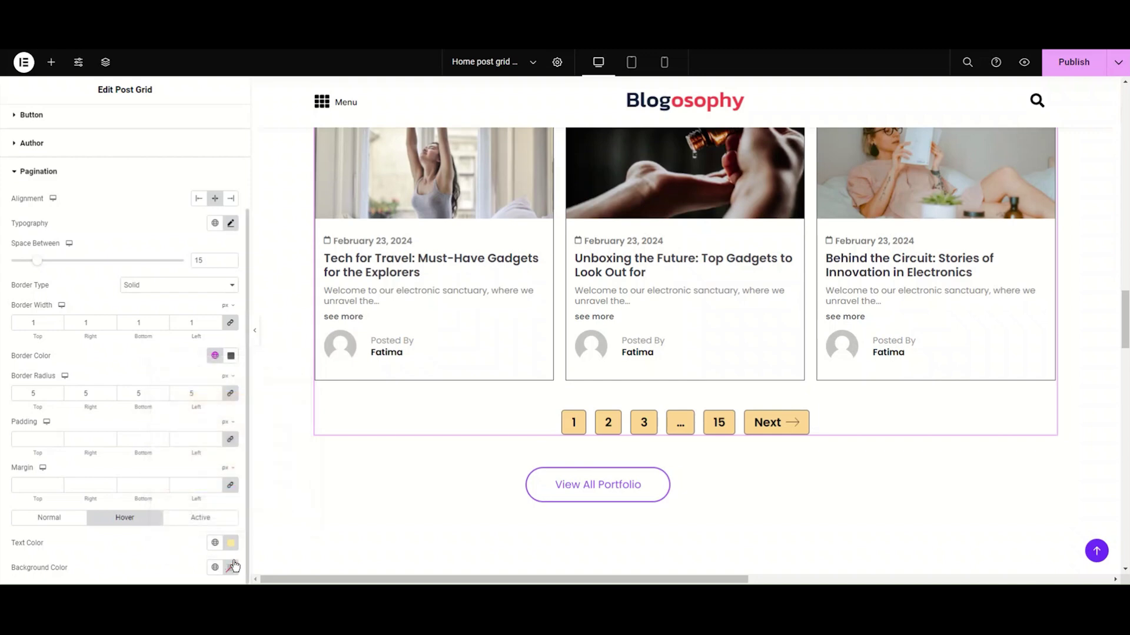
click(215, 568)
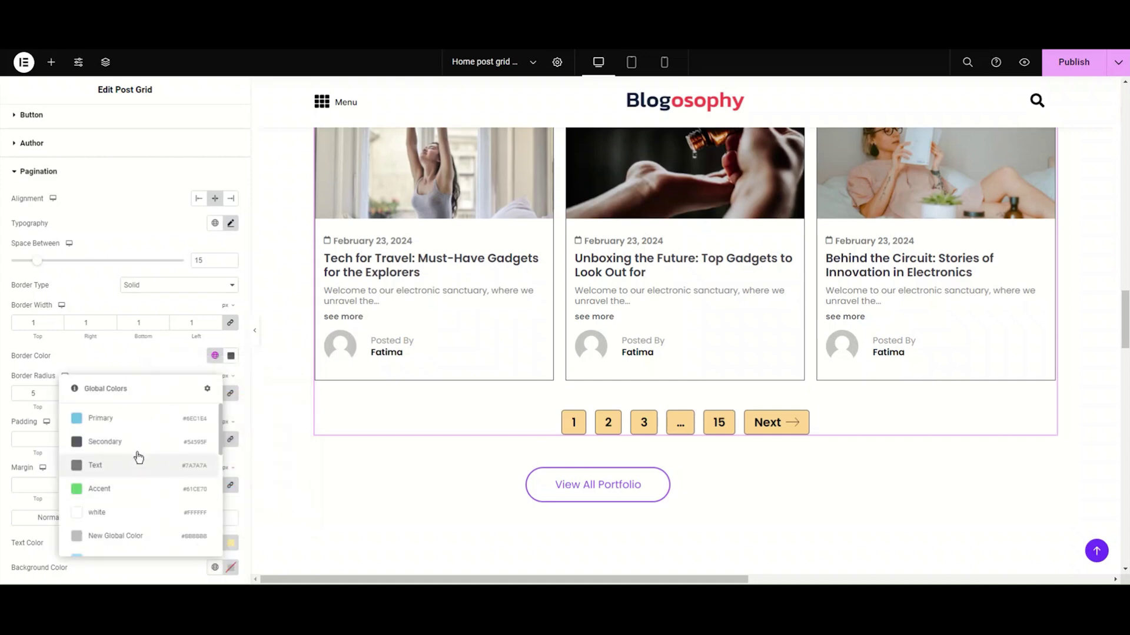
click(126, 437)
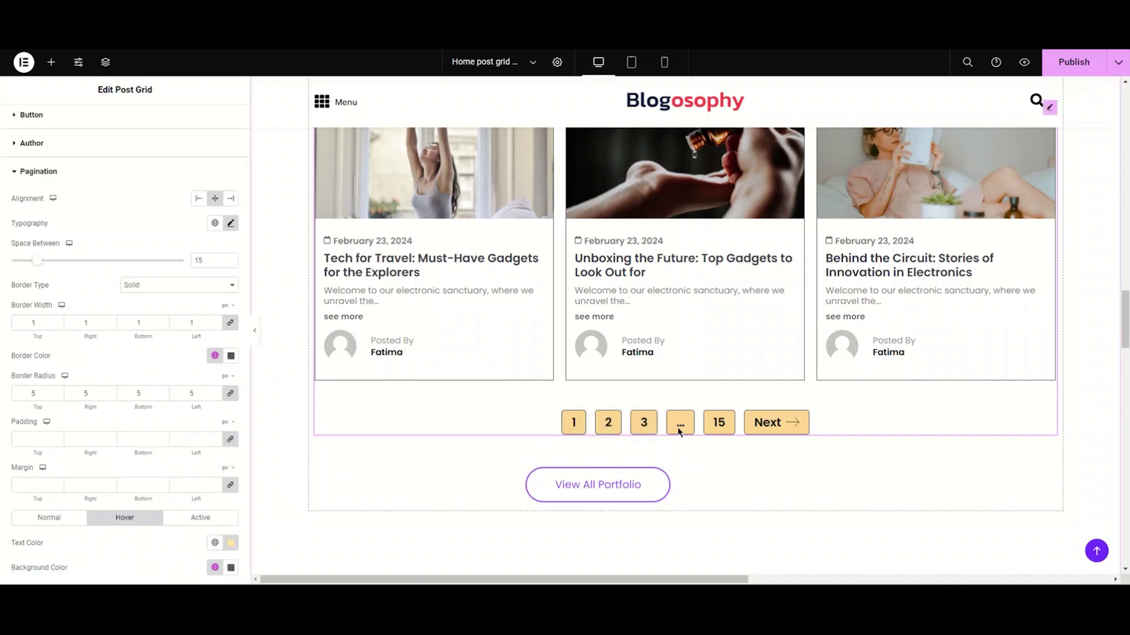
Set the active pagination item's text to the global white color and its background to black (#000000).
click(201, 519)
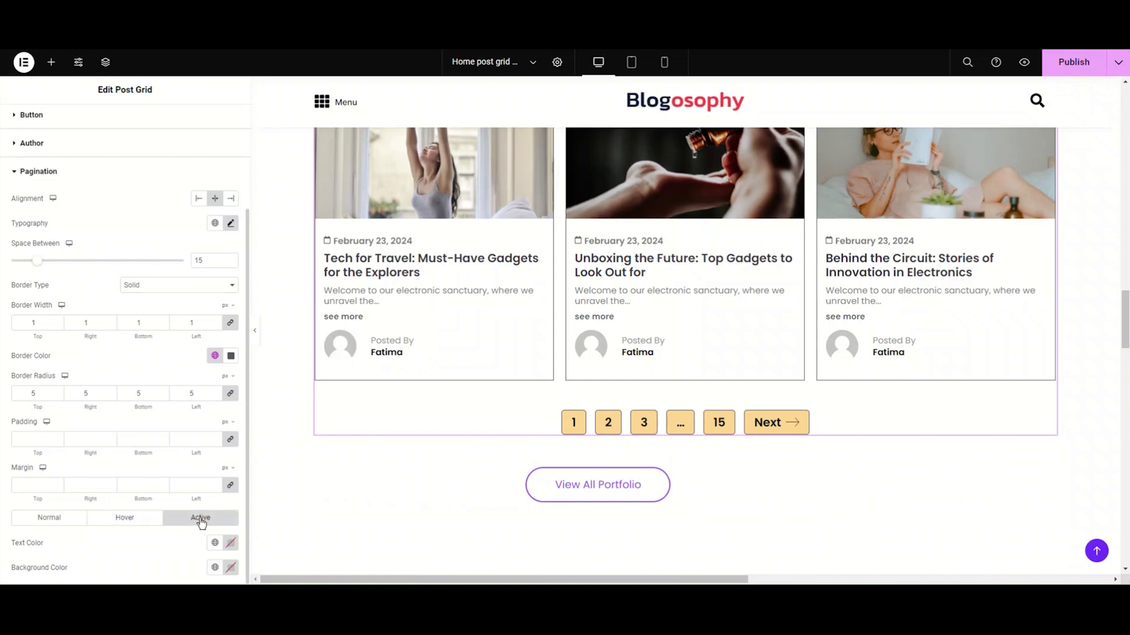
click(217, 544)
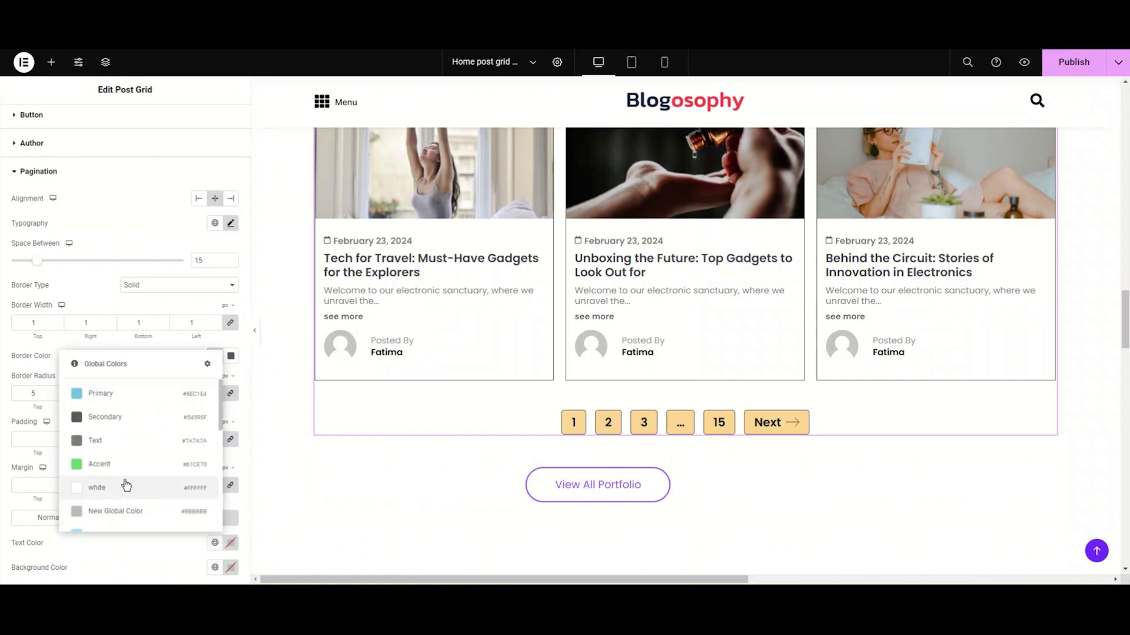
click(122, 490)
click(231, 567)
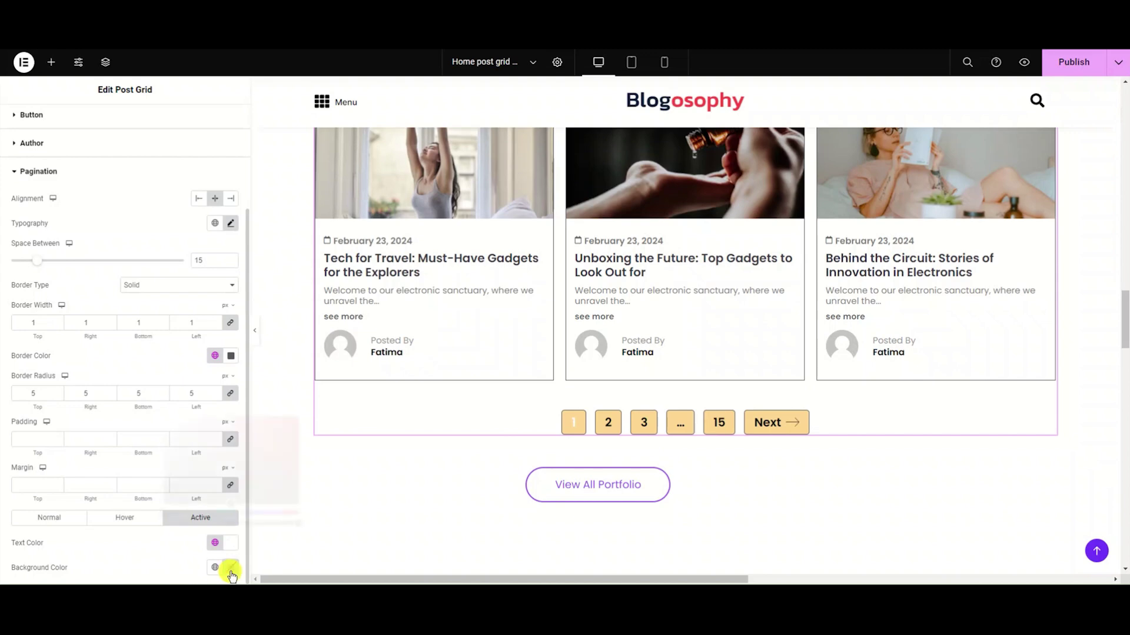
drag(209, 486, 160, 508)
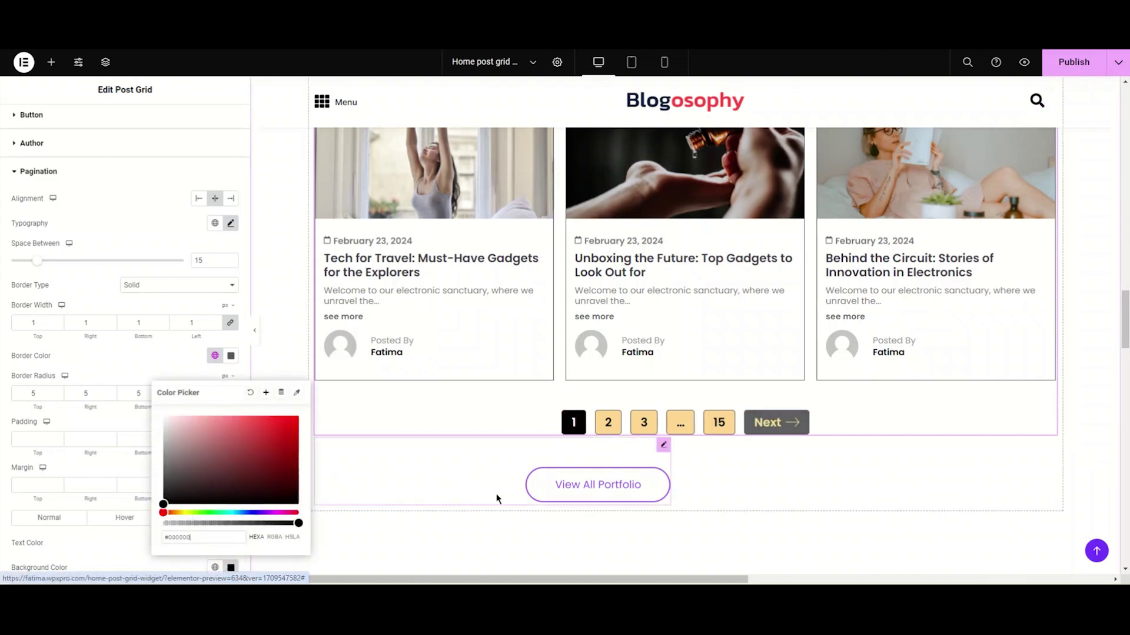
click(341, 499)
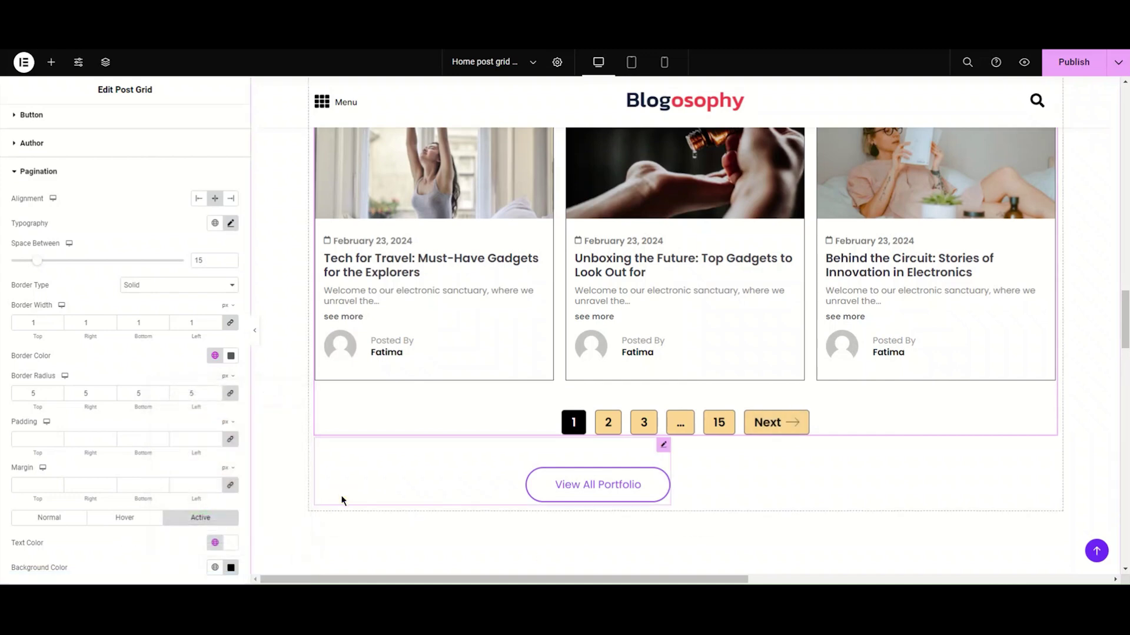
Collapse the pagination settings, hide the editing panel, and review the styled post grid on the page.
click(32, 173)
click(254, 332)
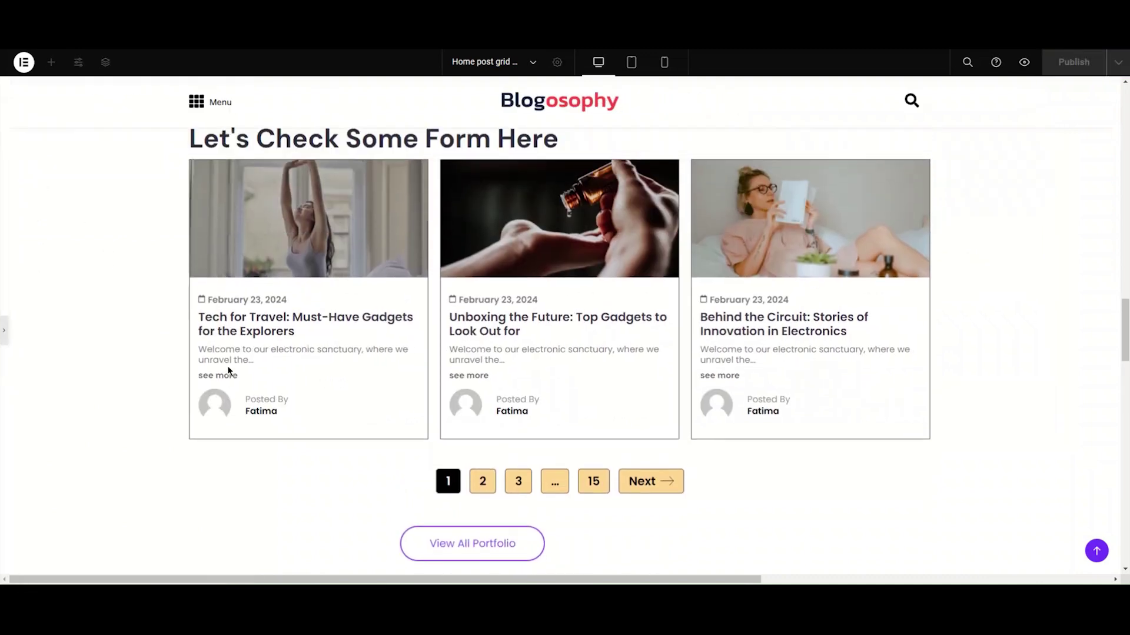
scroll(228, 365, up, 1)
scroll(438, 176, up, 1)
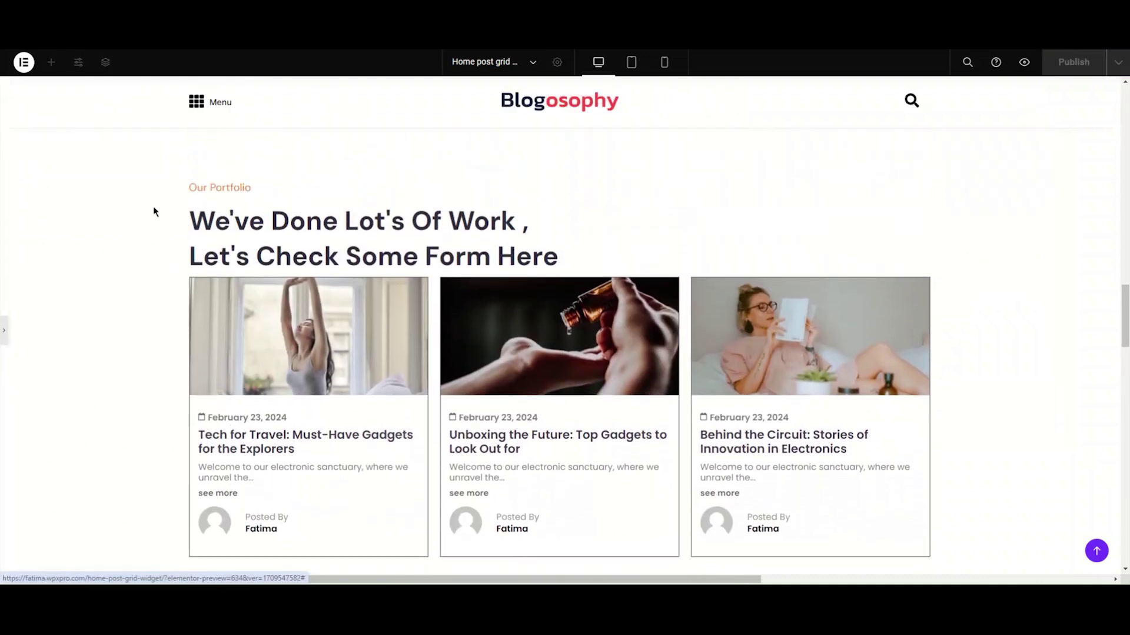
scroll(653, 247, down, 1)
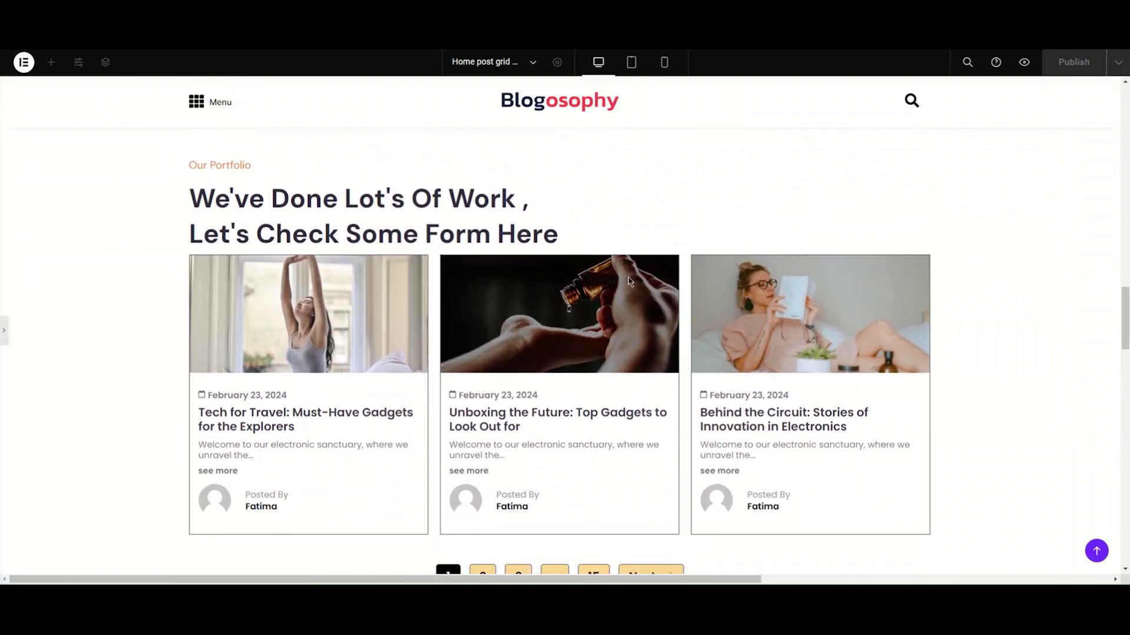